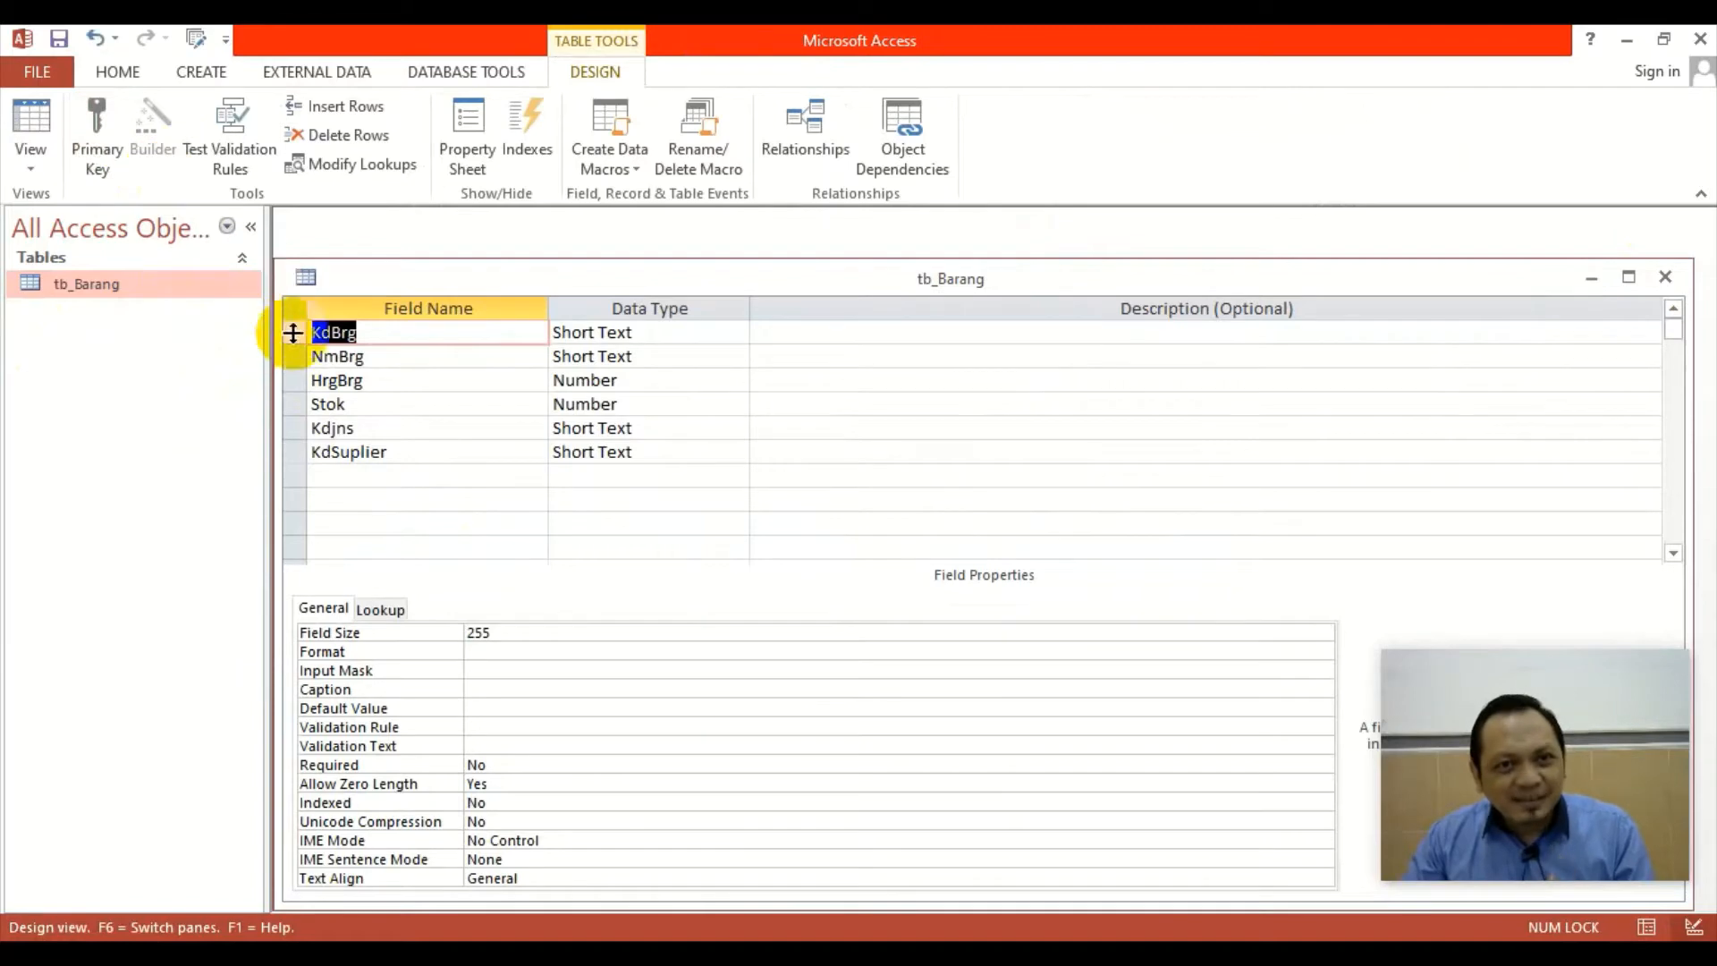
# Insert a new field named NoUrut above KdBrg in the tb_Barang design and set its data type to AutoNumber.
pyautogui.rightClick(294, 332)
pyautogui.click(345, 462)
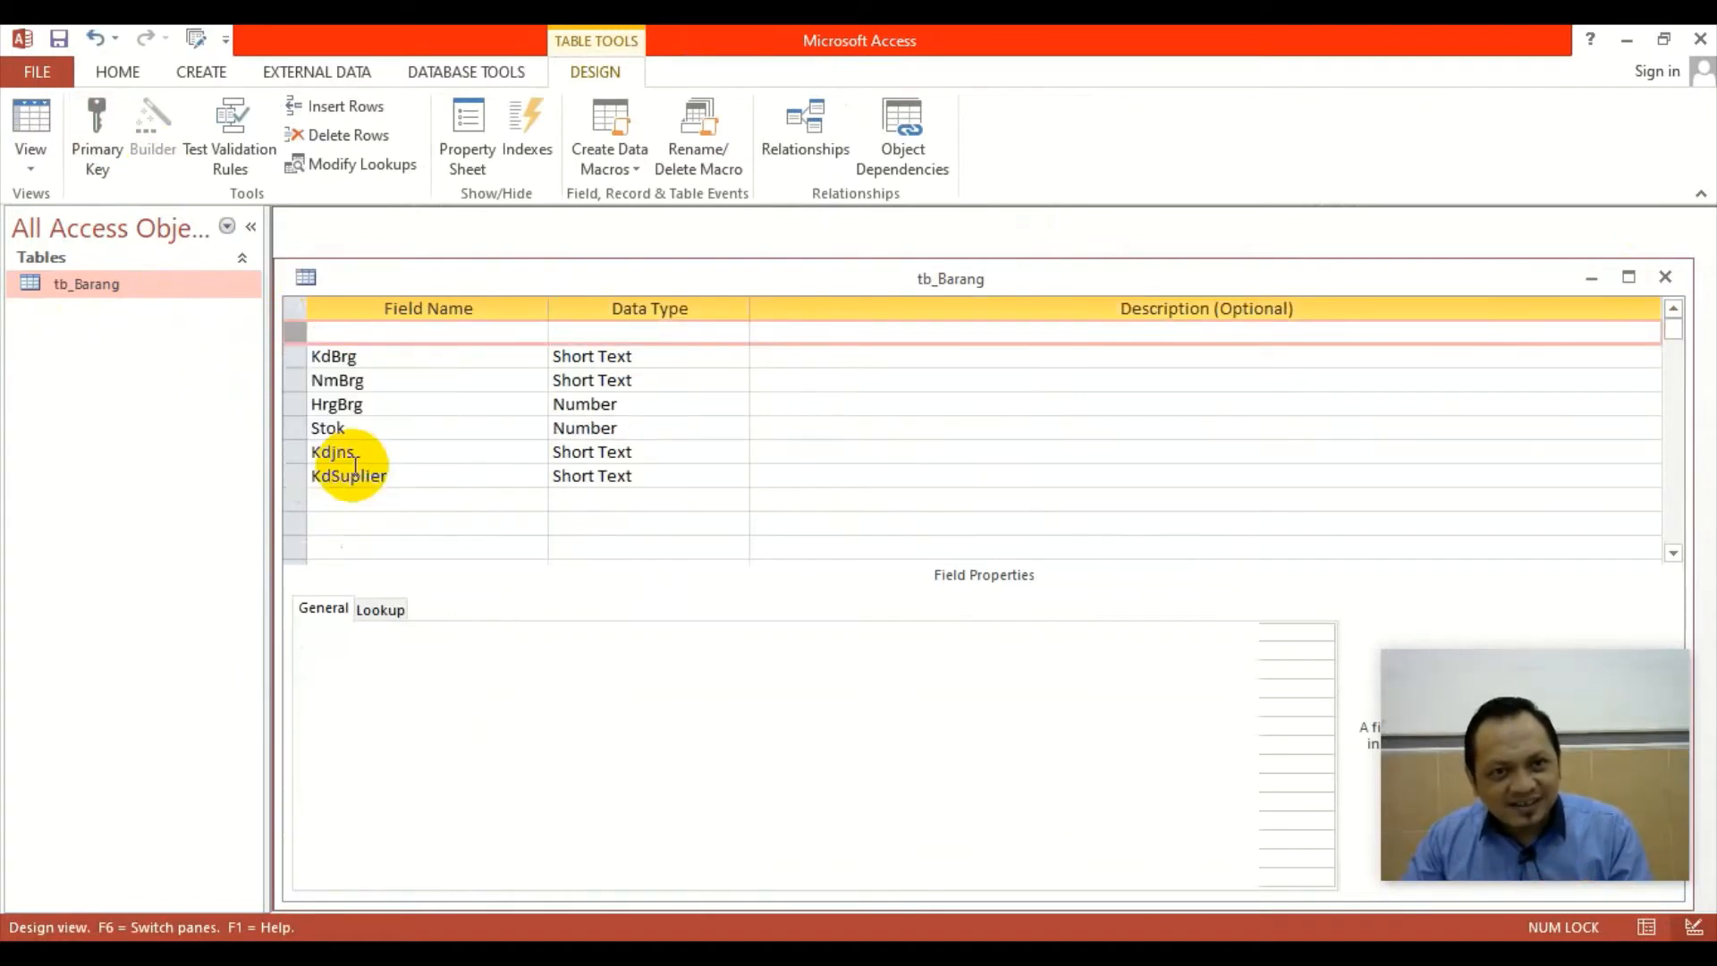
pyautogui.click(349, 331)
pyautogui.write('NoUrut')
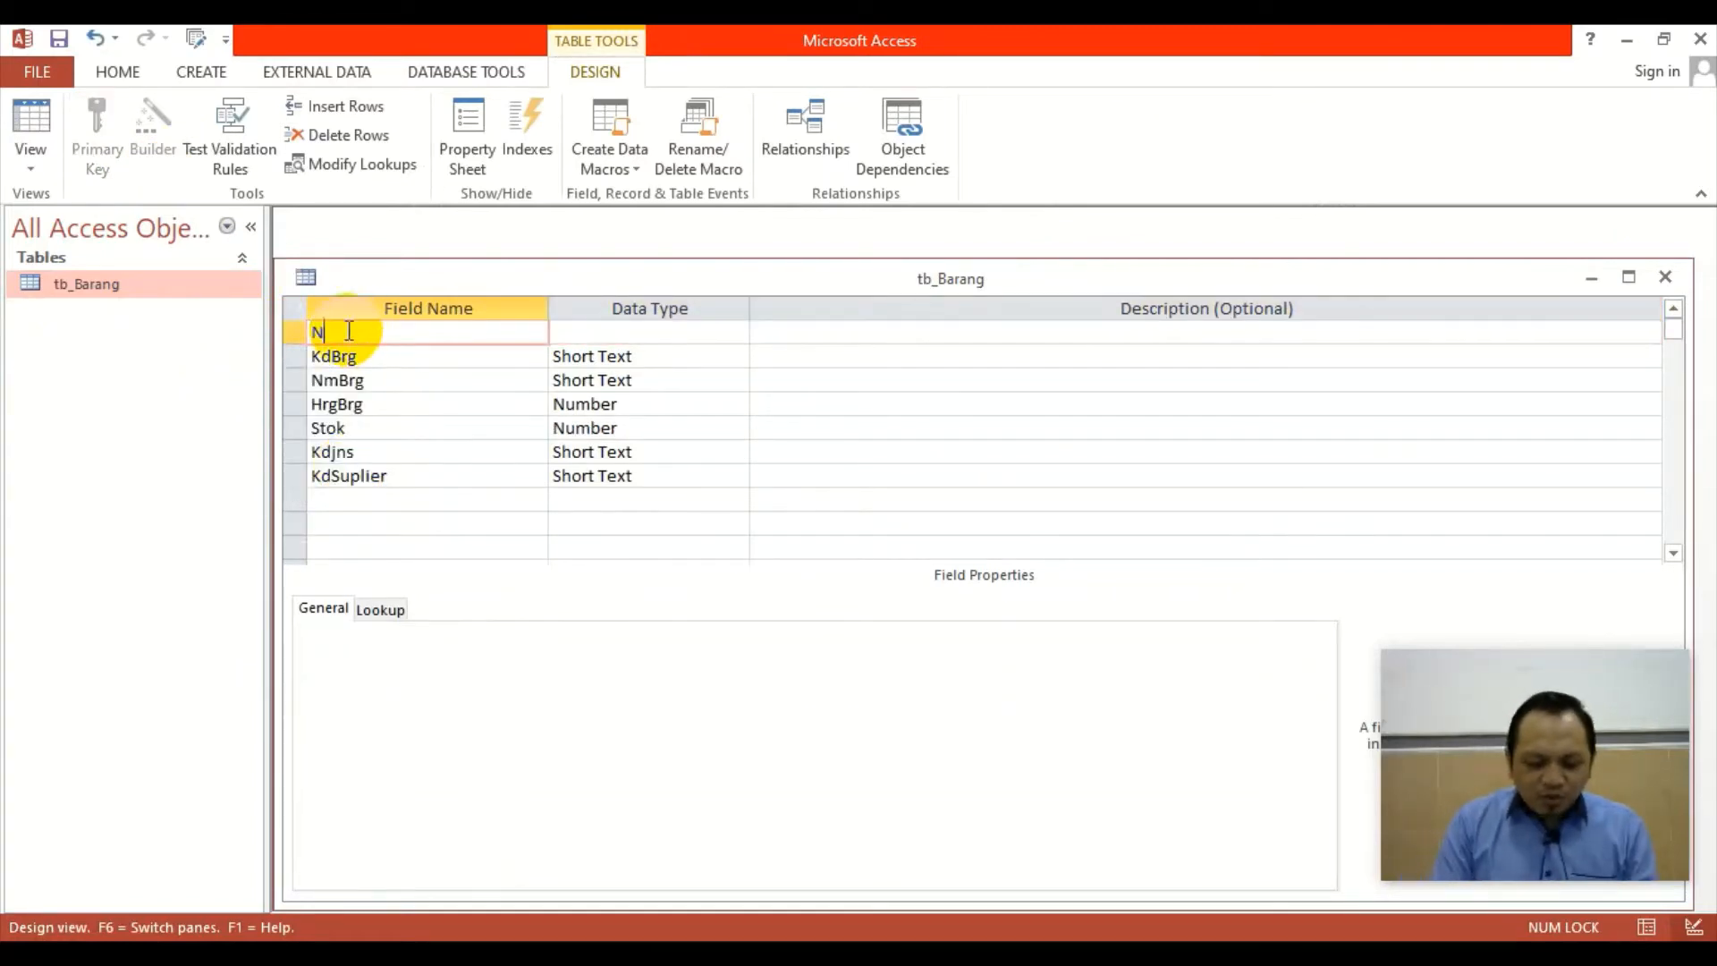
pyautogui.click(666, 333)
pyautogui.click(736, 333)
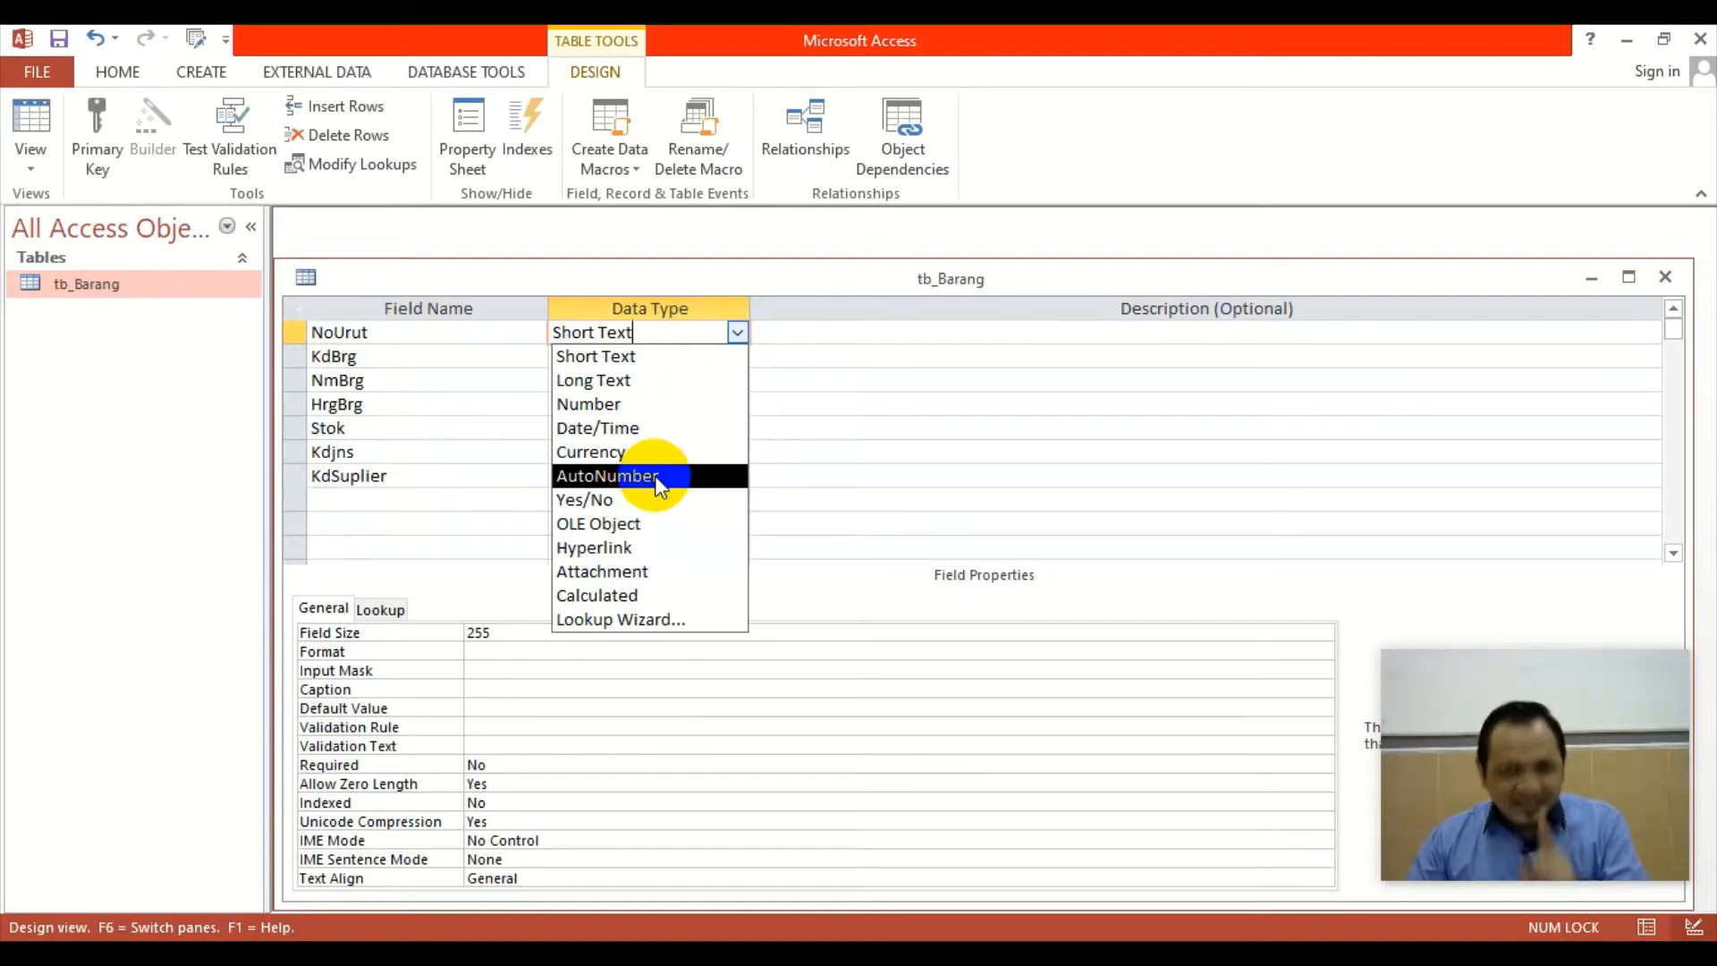
pyautogui.click(659, 476)
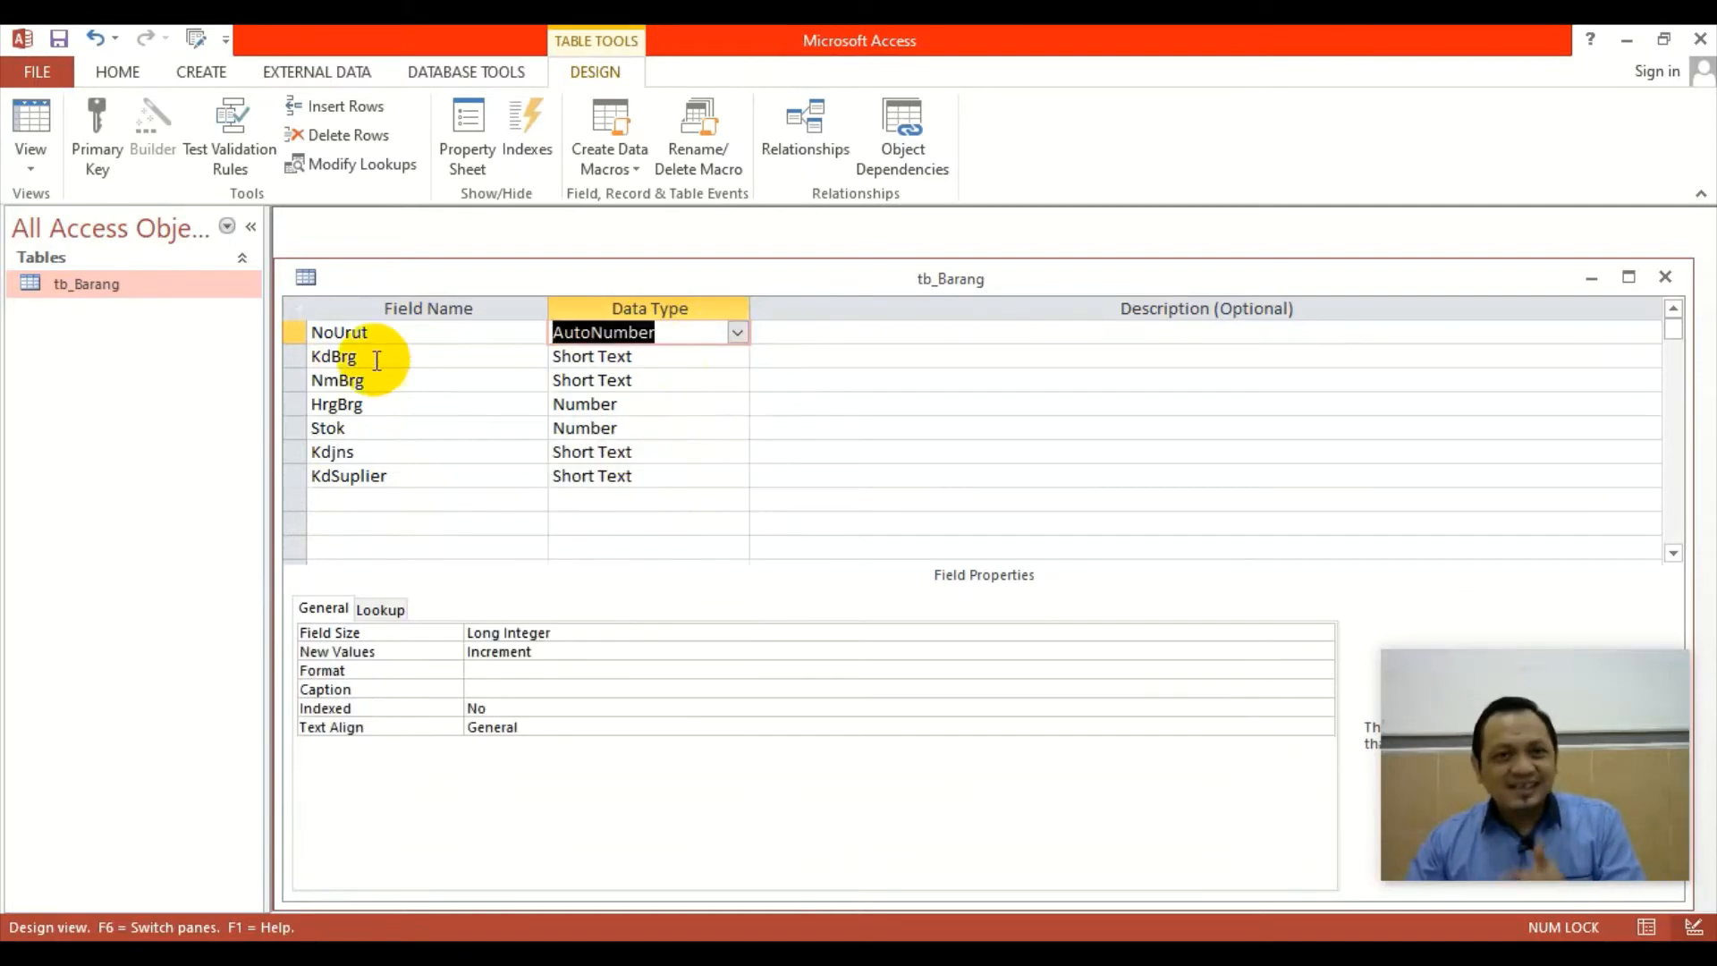
# Make NoUrut the primary key and close the tb_Barang design, saving the changes.
pyautogui.click(100, 125)
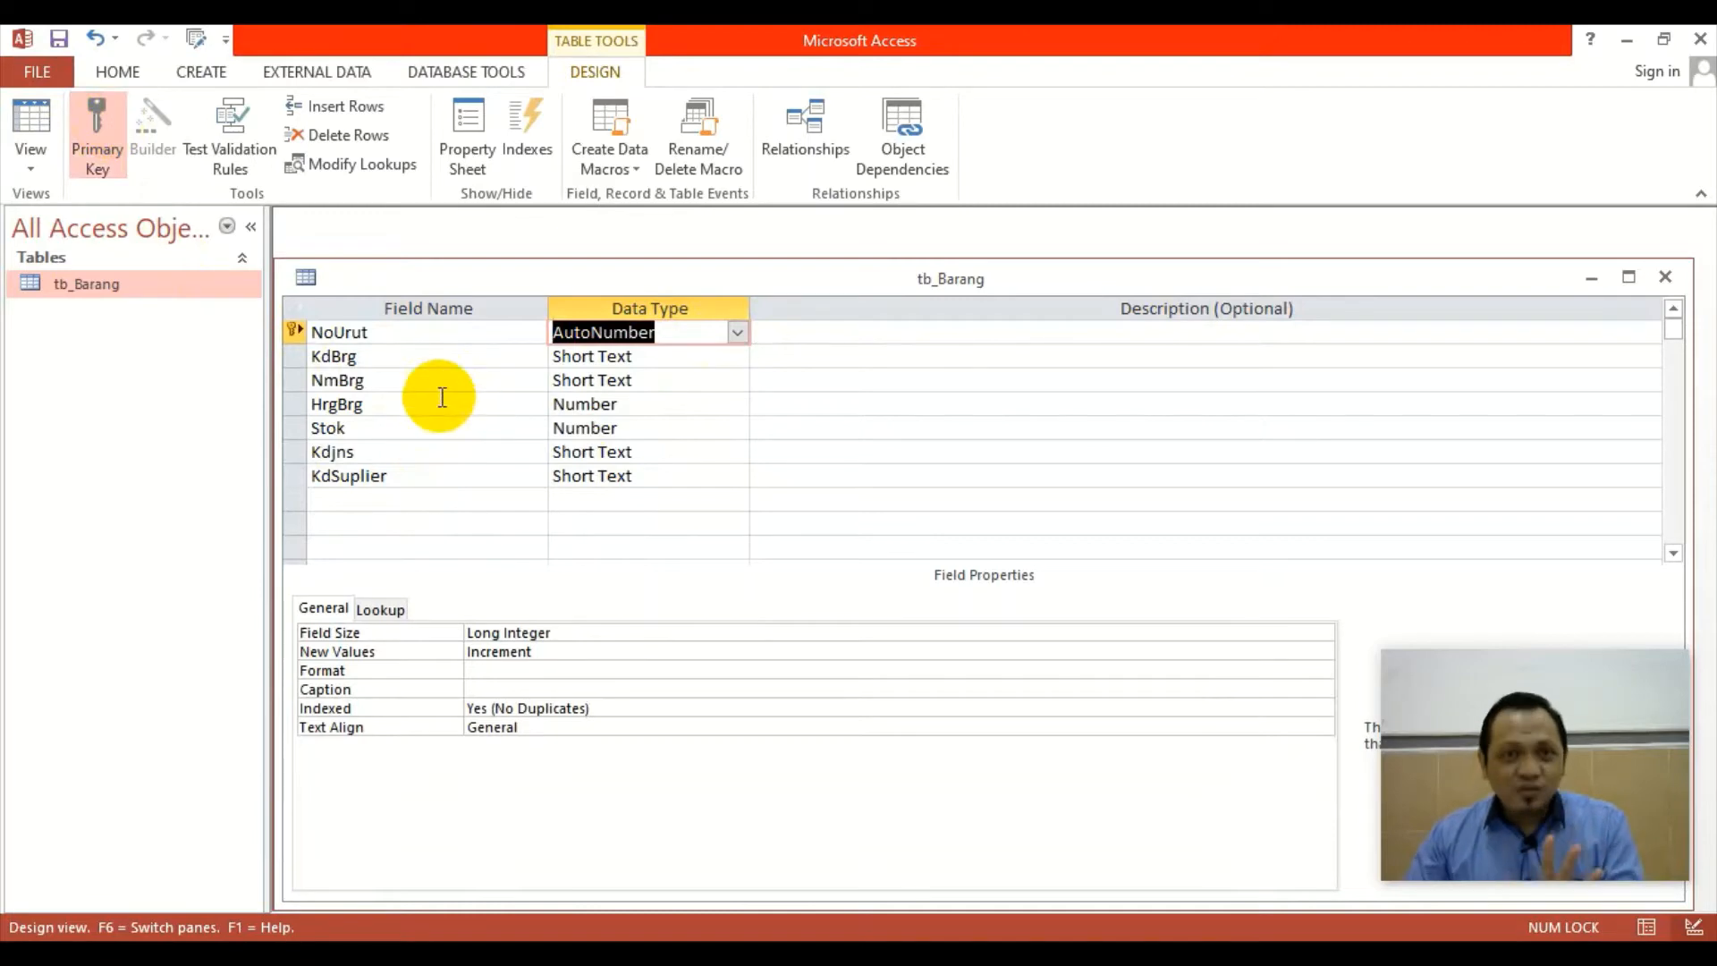
pyautogui.click(1663, 278)
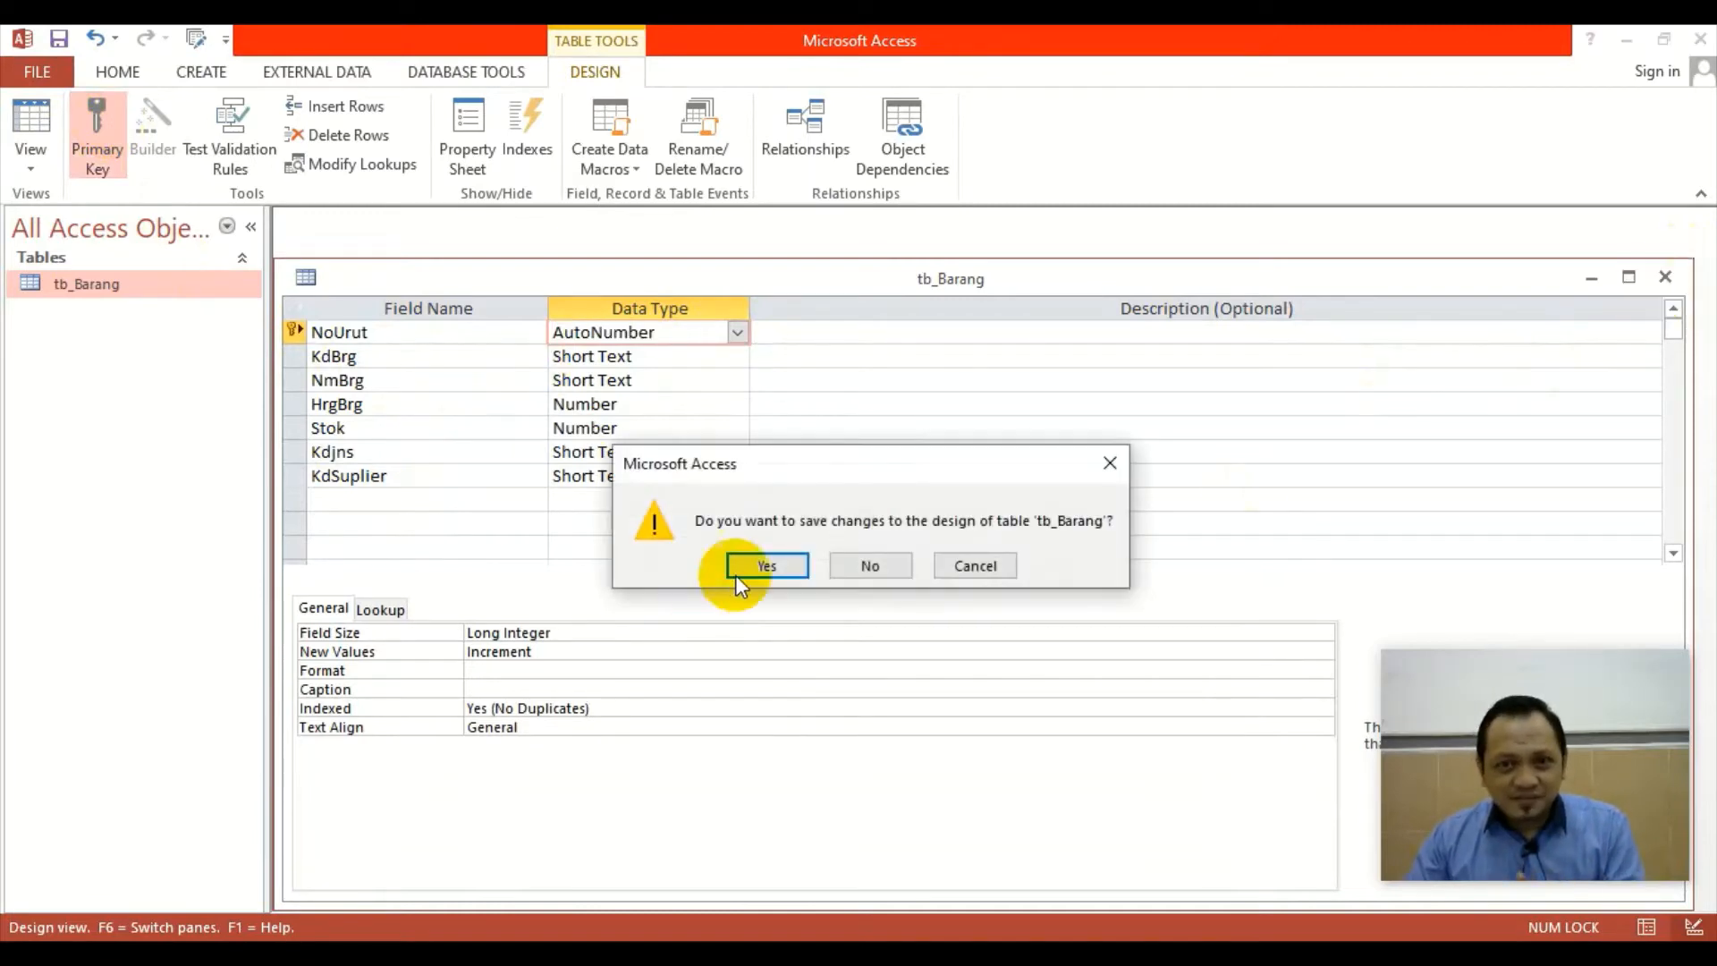
pyautogui.click(755, 568)
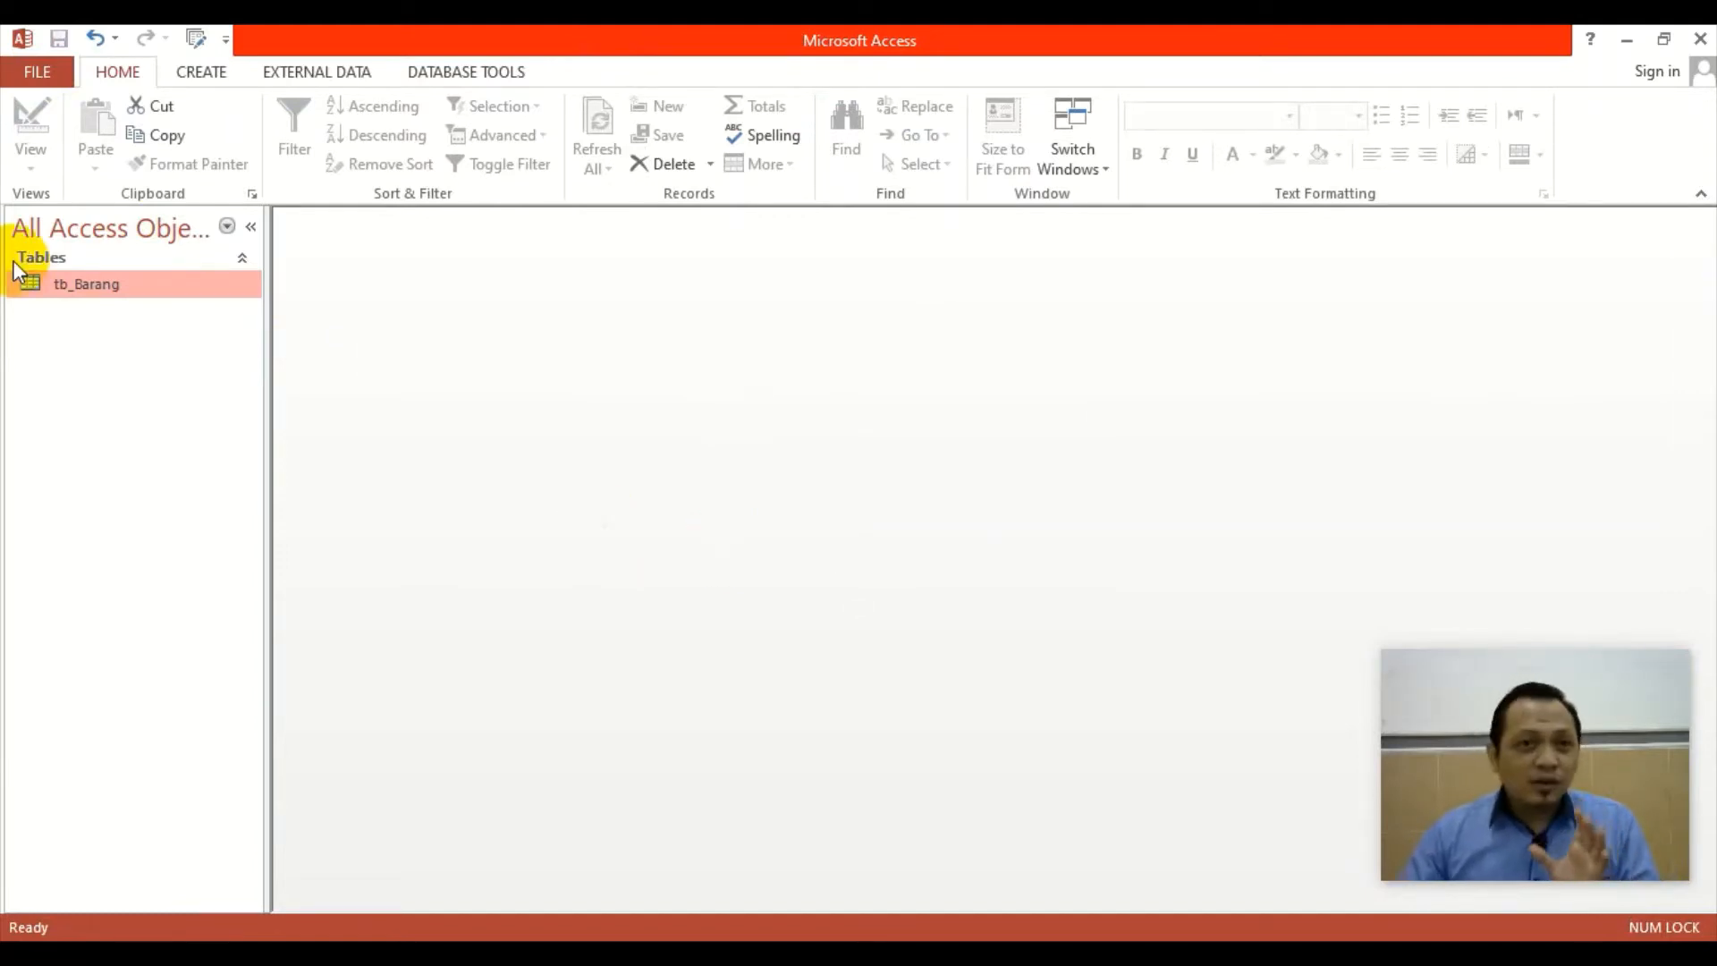
# Open the tb_Barang table, check the NoUrut numbering through to the last record, and close the table.
pyautogui.doubleClick(122, 288)
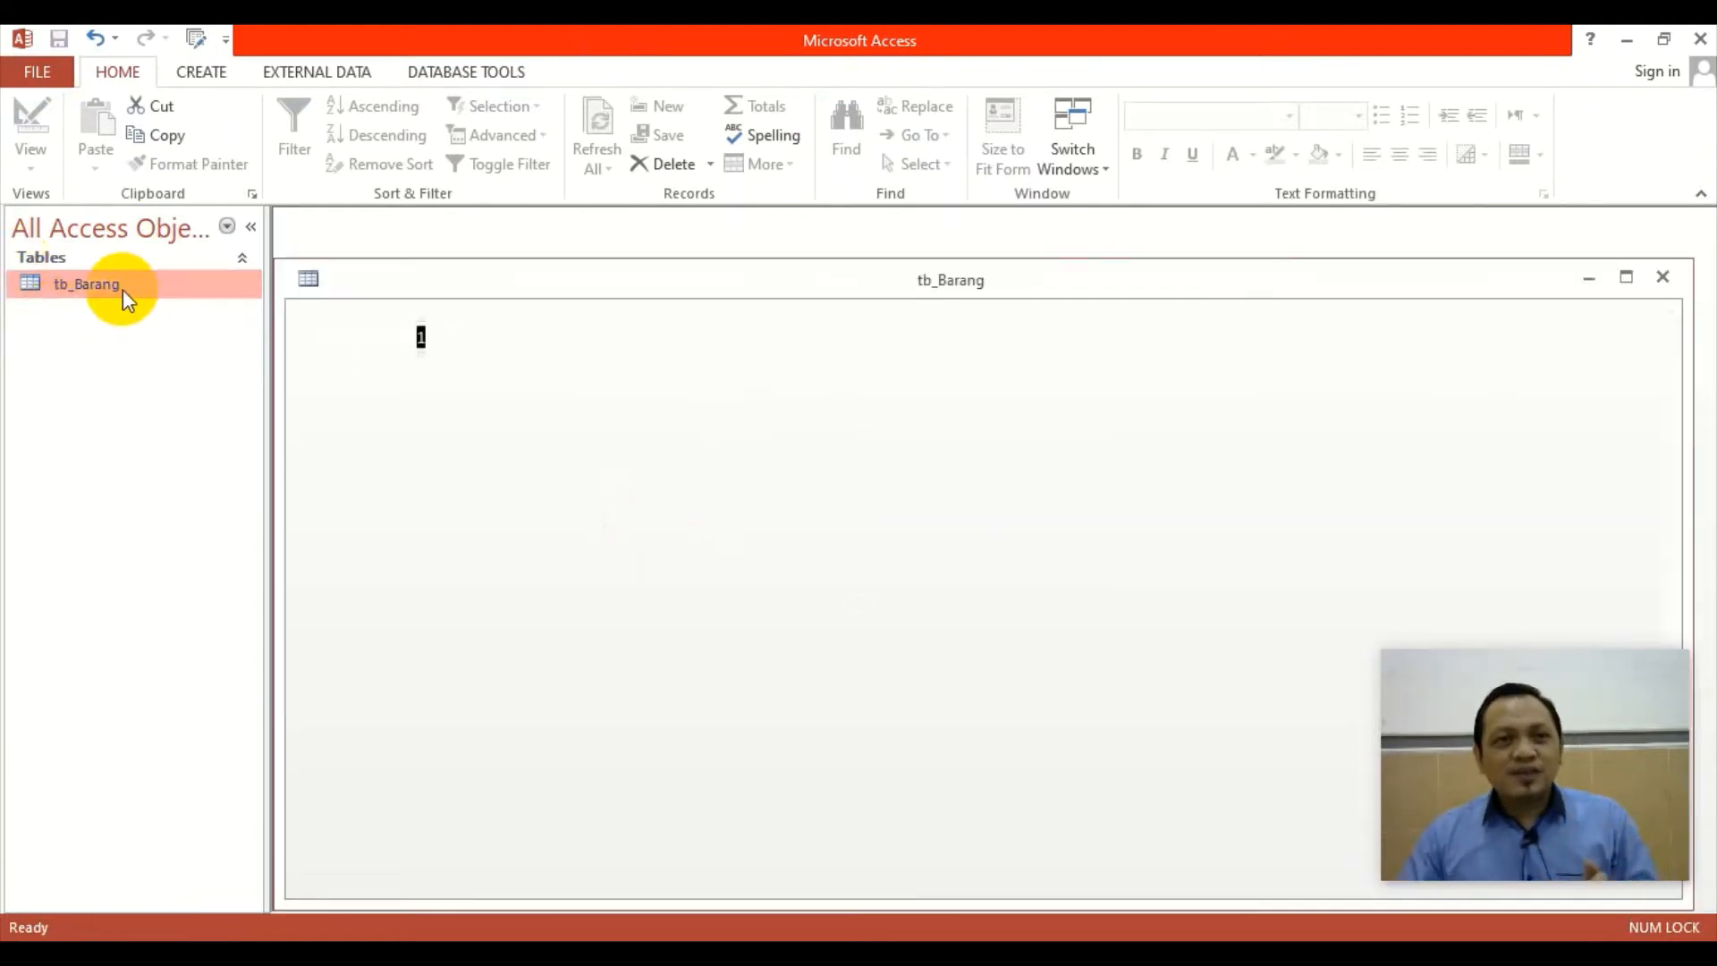
pyautogui.scroll(-3, 385, 420)
pyautogui.scroll(-5, 385, 418)
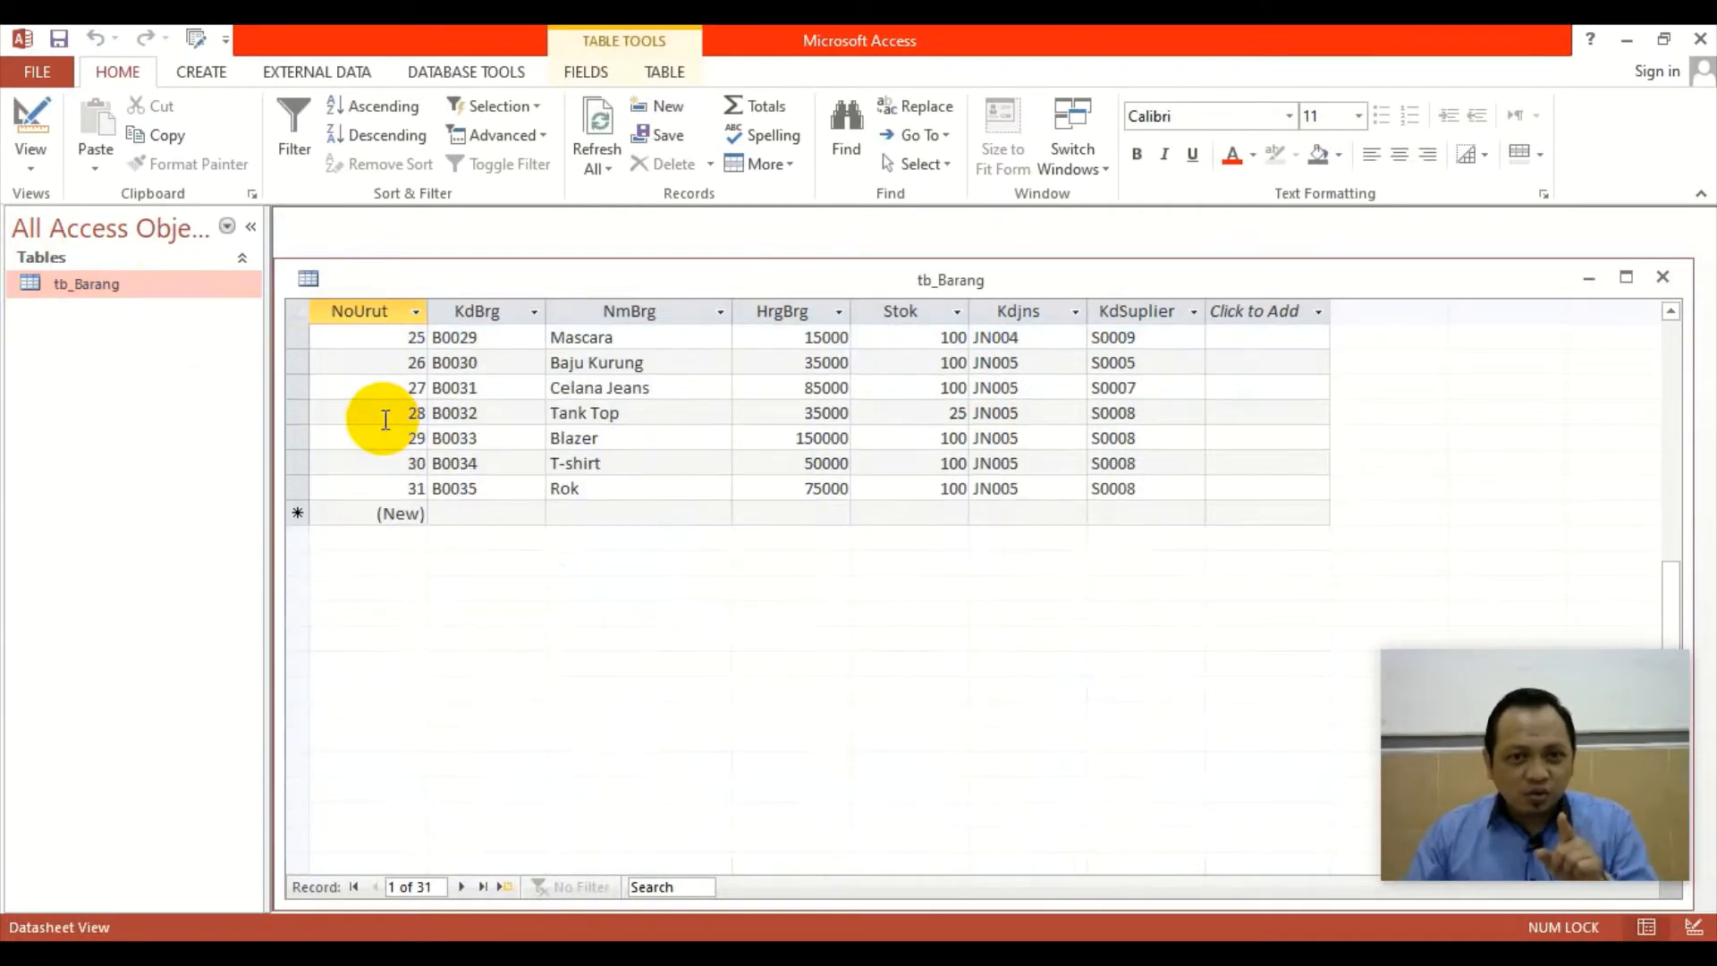
pyautogui.scroll(8, 384, 453)
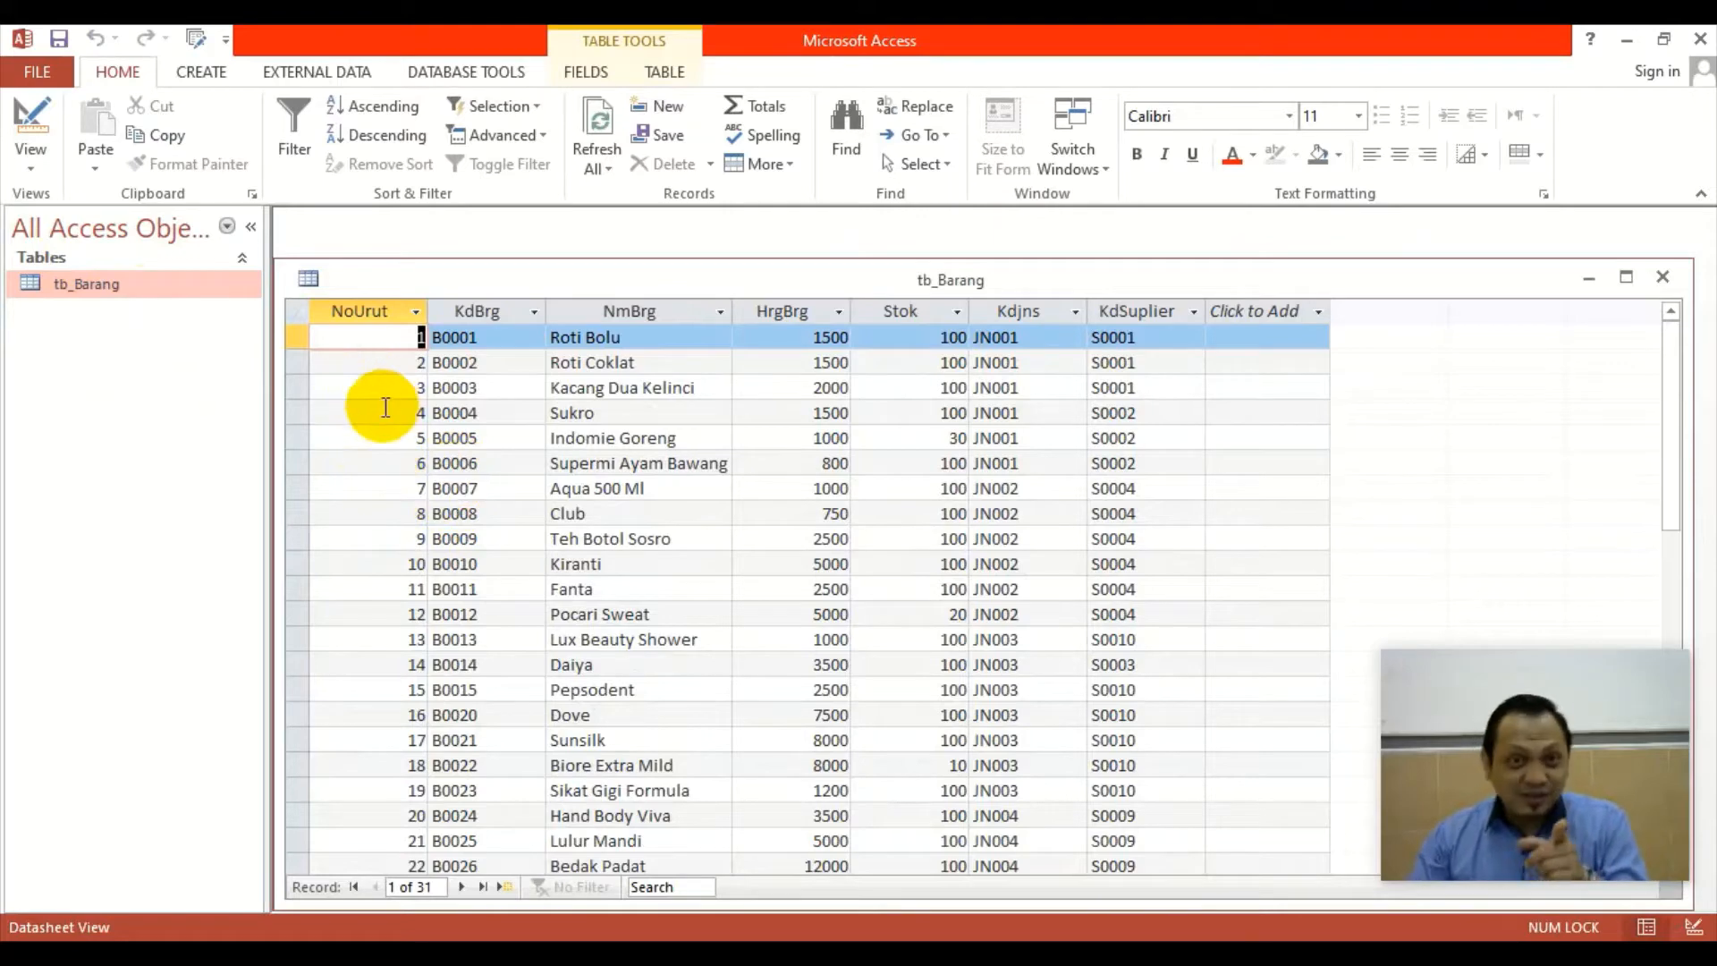
pyautogui.click(385, 312)
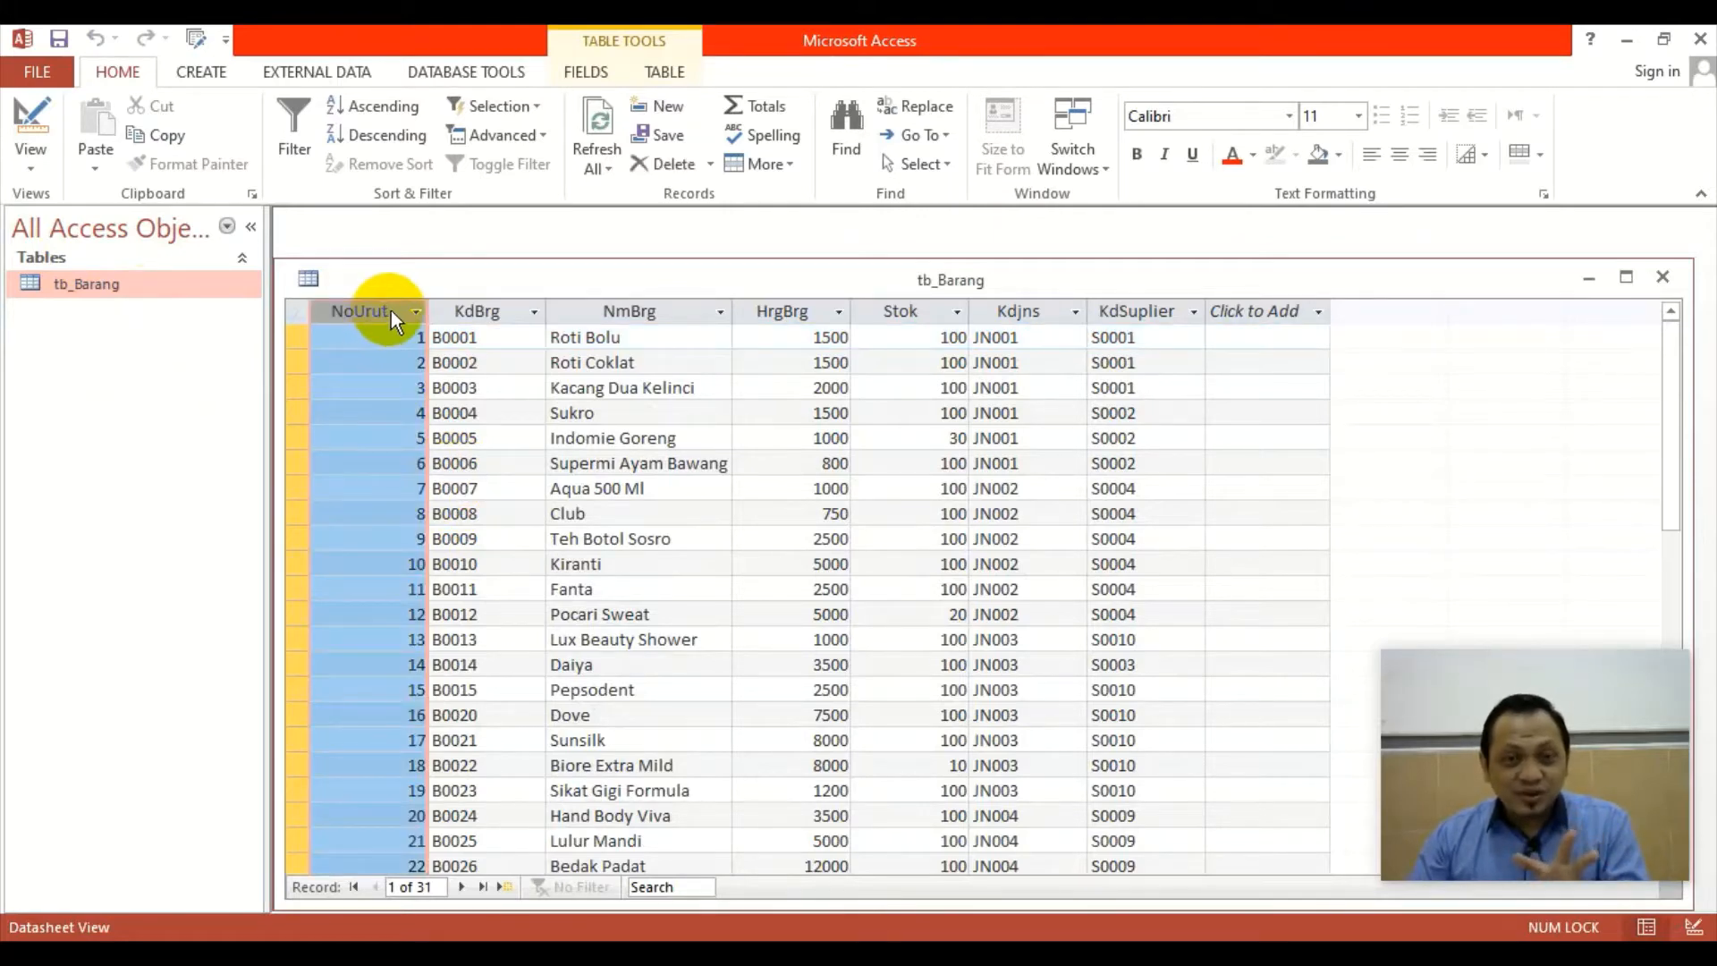
pyautogui.click(1663, 278)
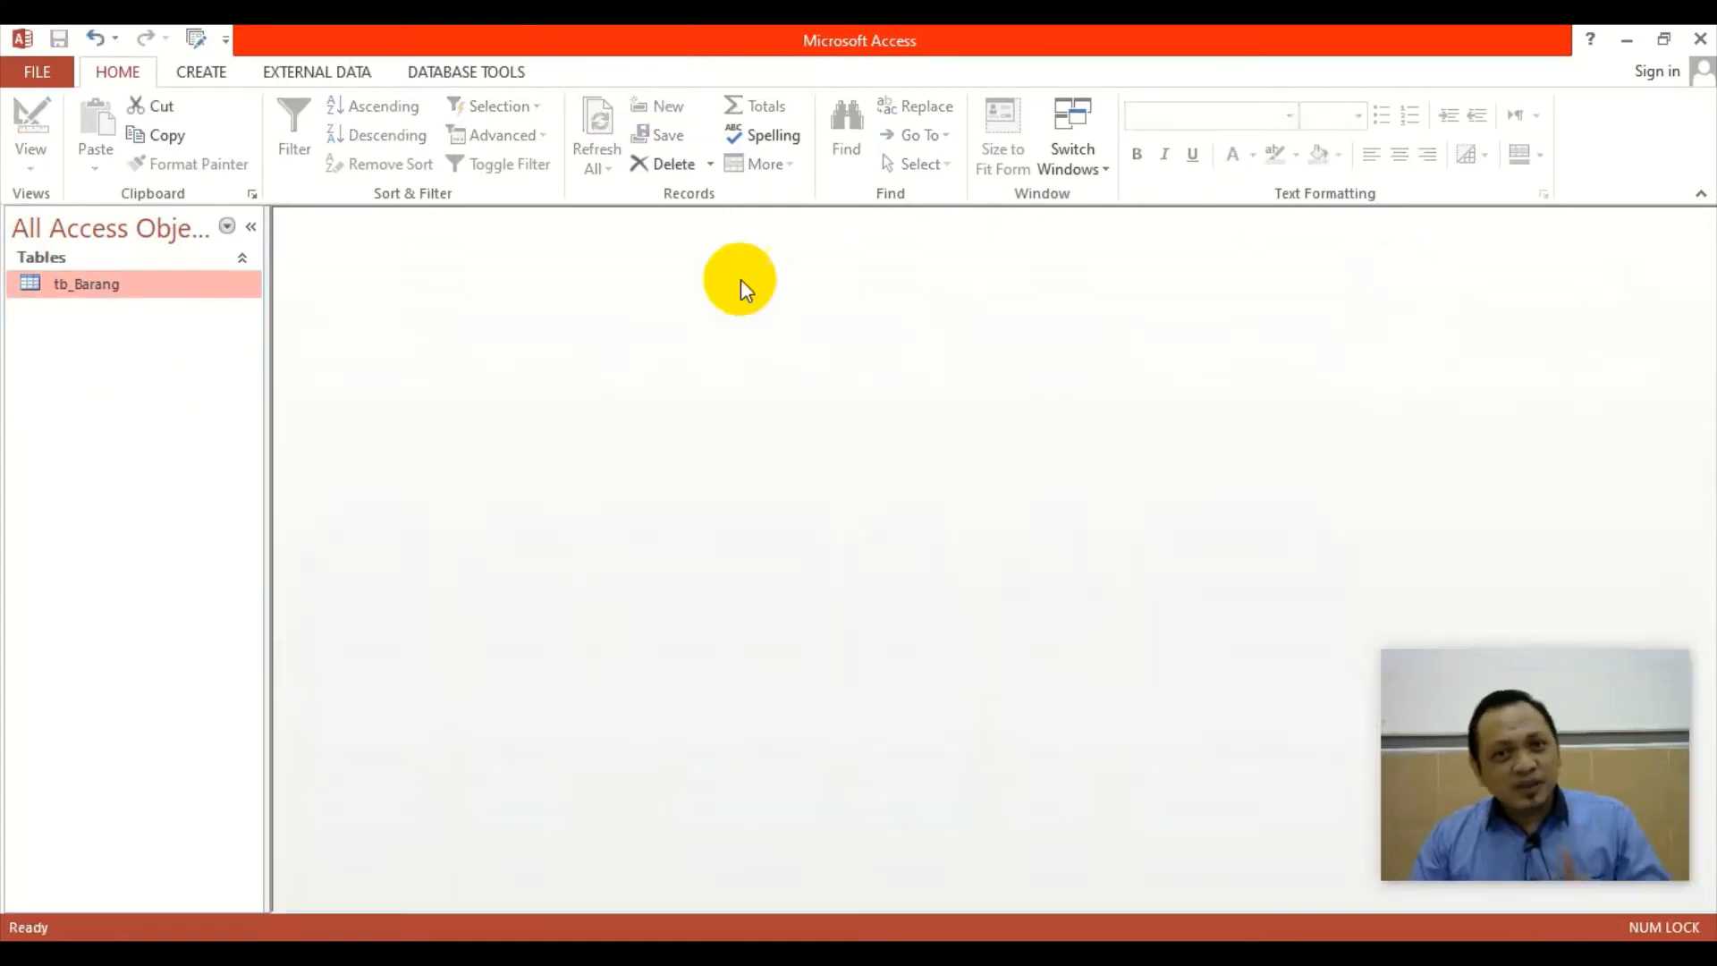
# Start a Report Wizard report from tb_Barang with the fields NoUrut, KdBrg, NmBrg, HrgBrg and Stok.
pyautogui.click(206, 68)
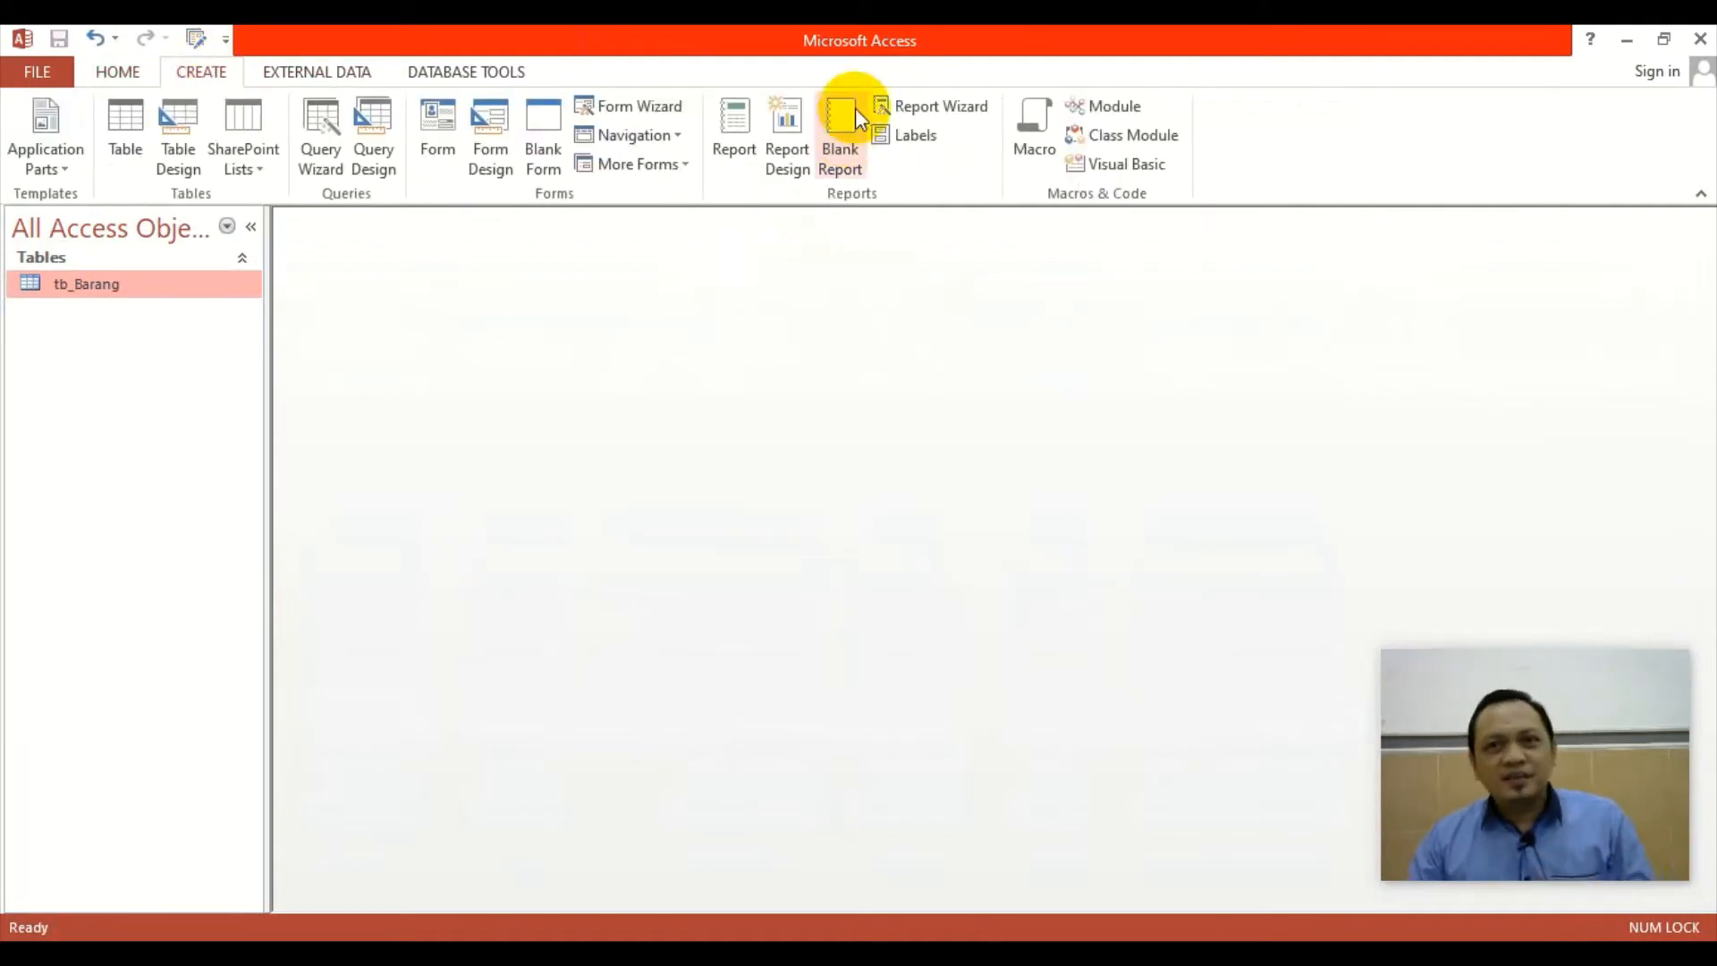
pyautogui.click(932, 109)
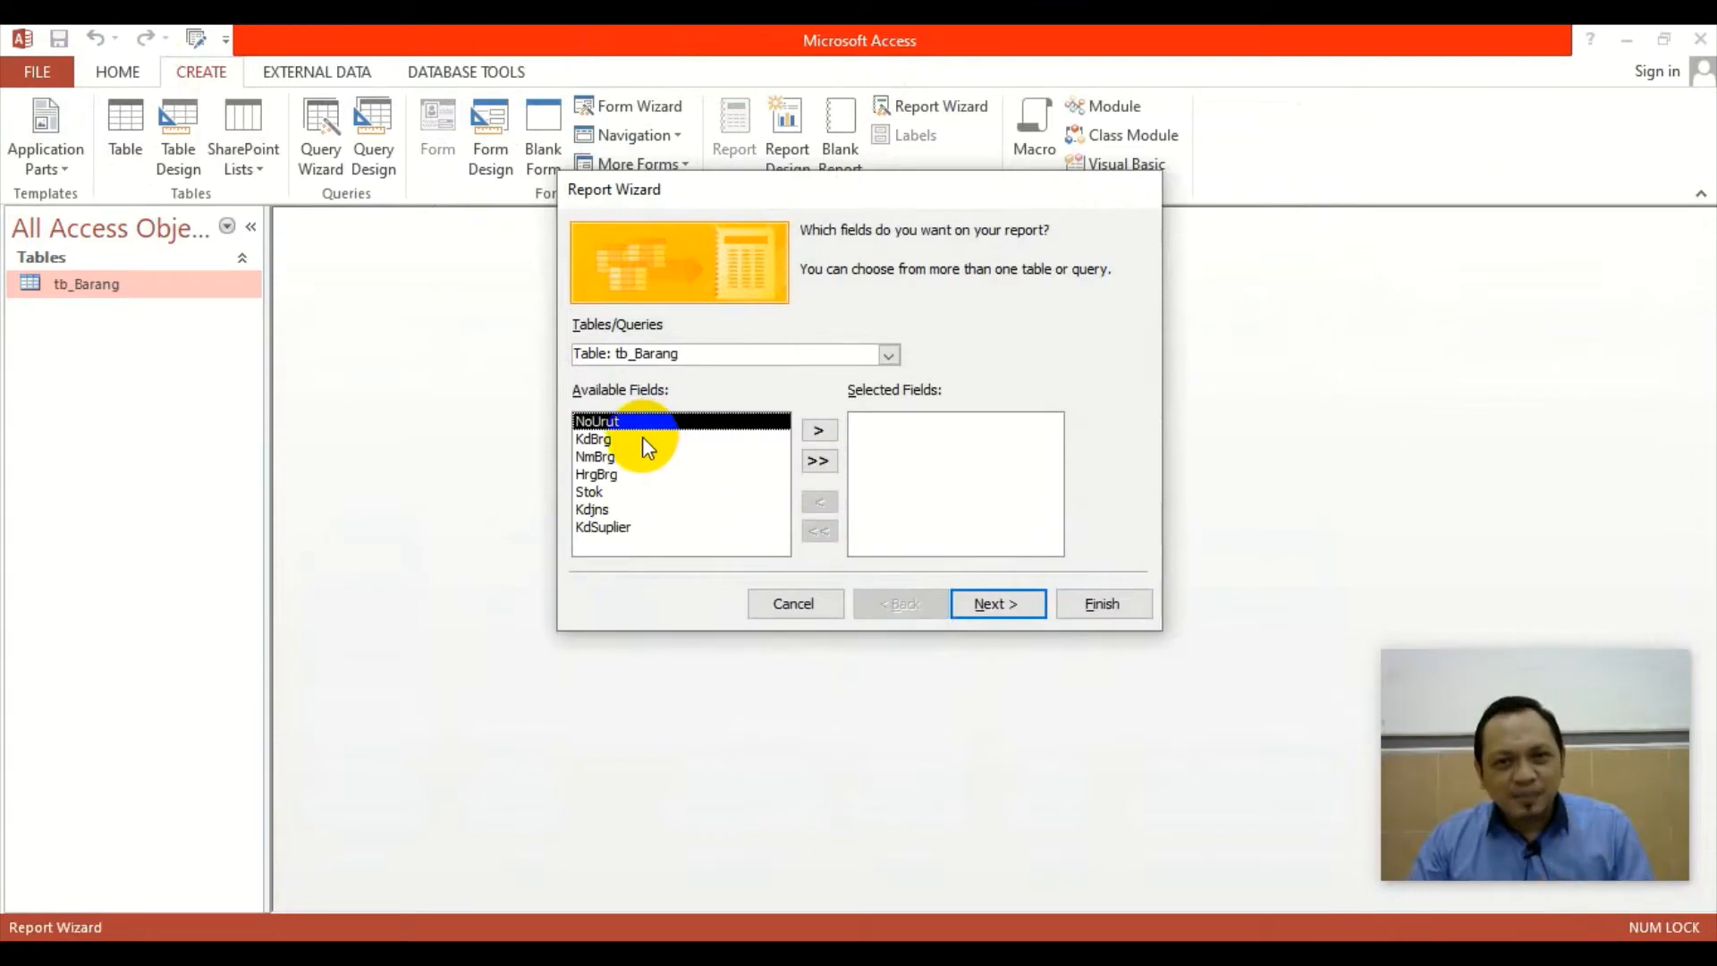
pyautogui.click(815, 435)
pyautogui.click(816, 434)
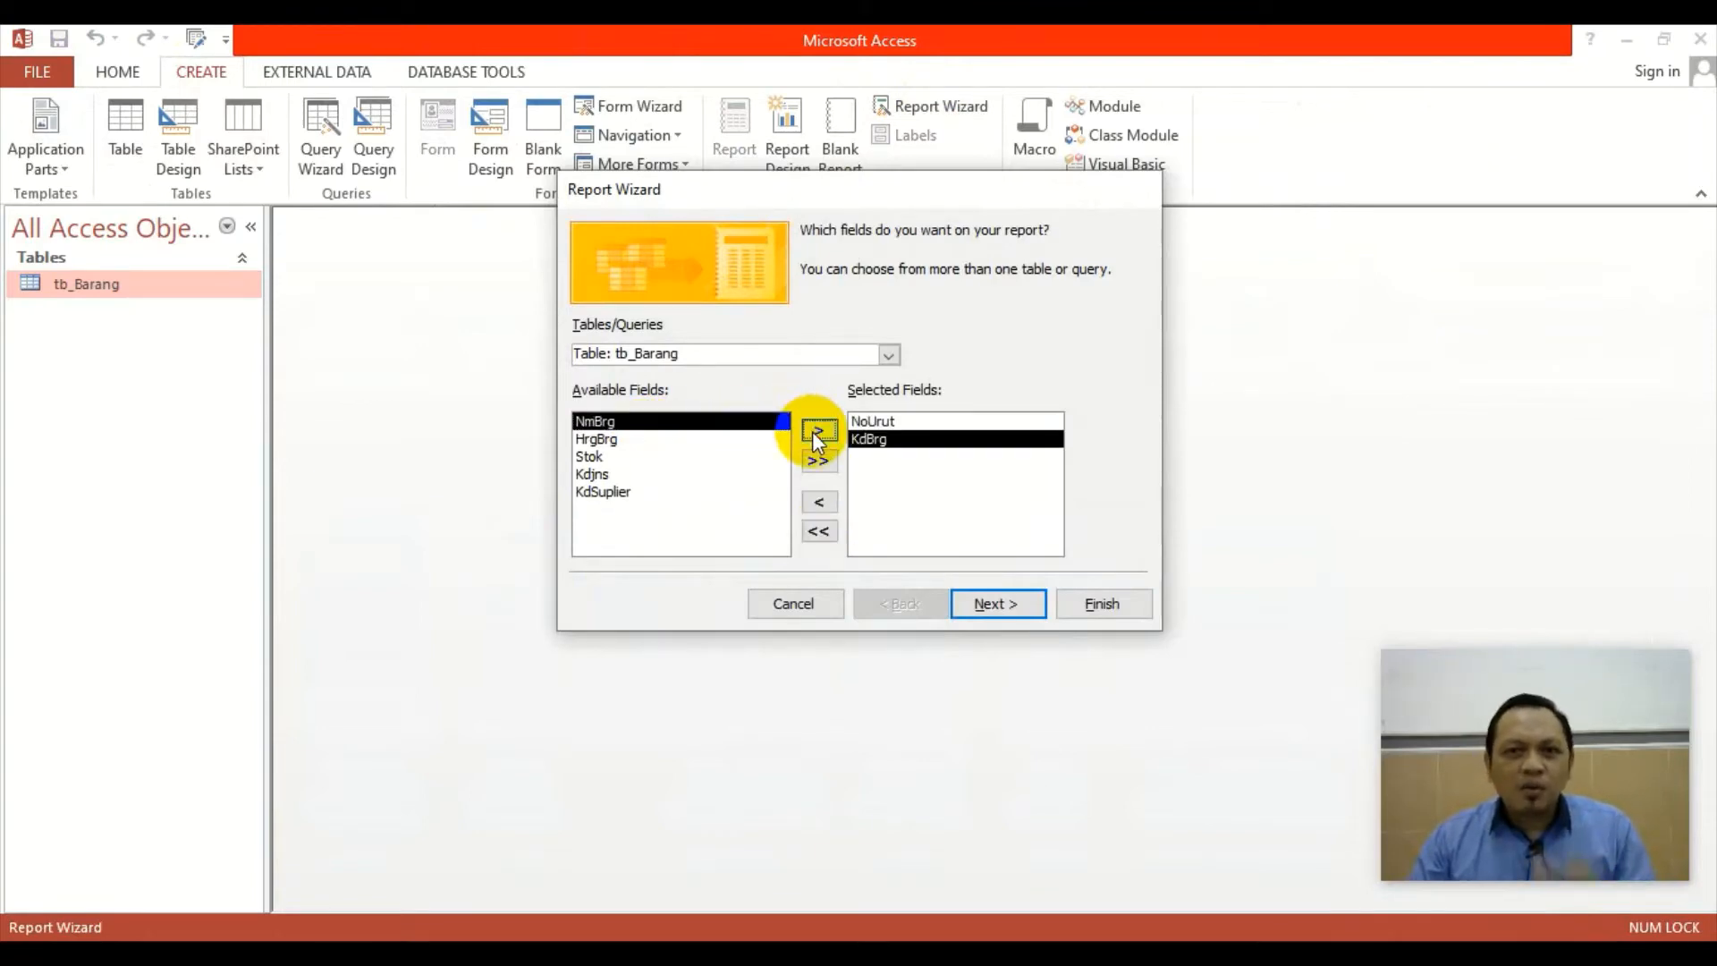
pyautogui.click(814, 432)
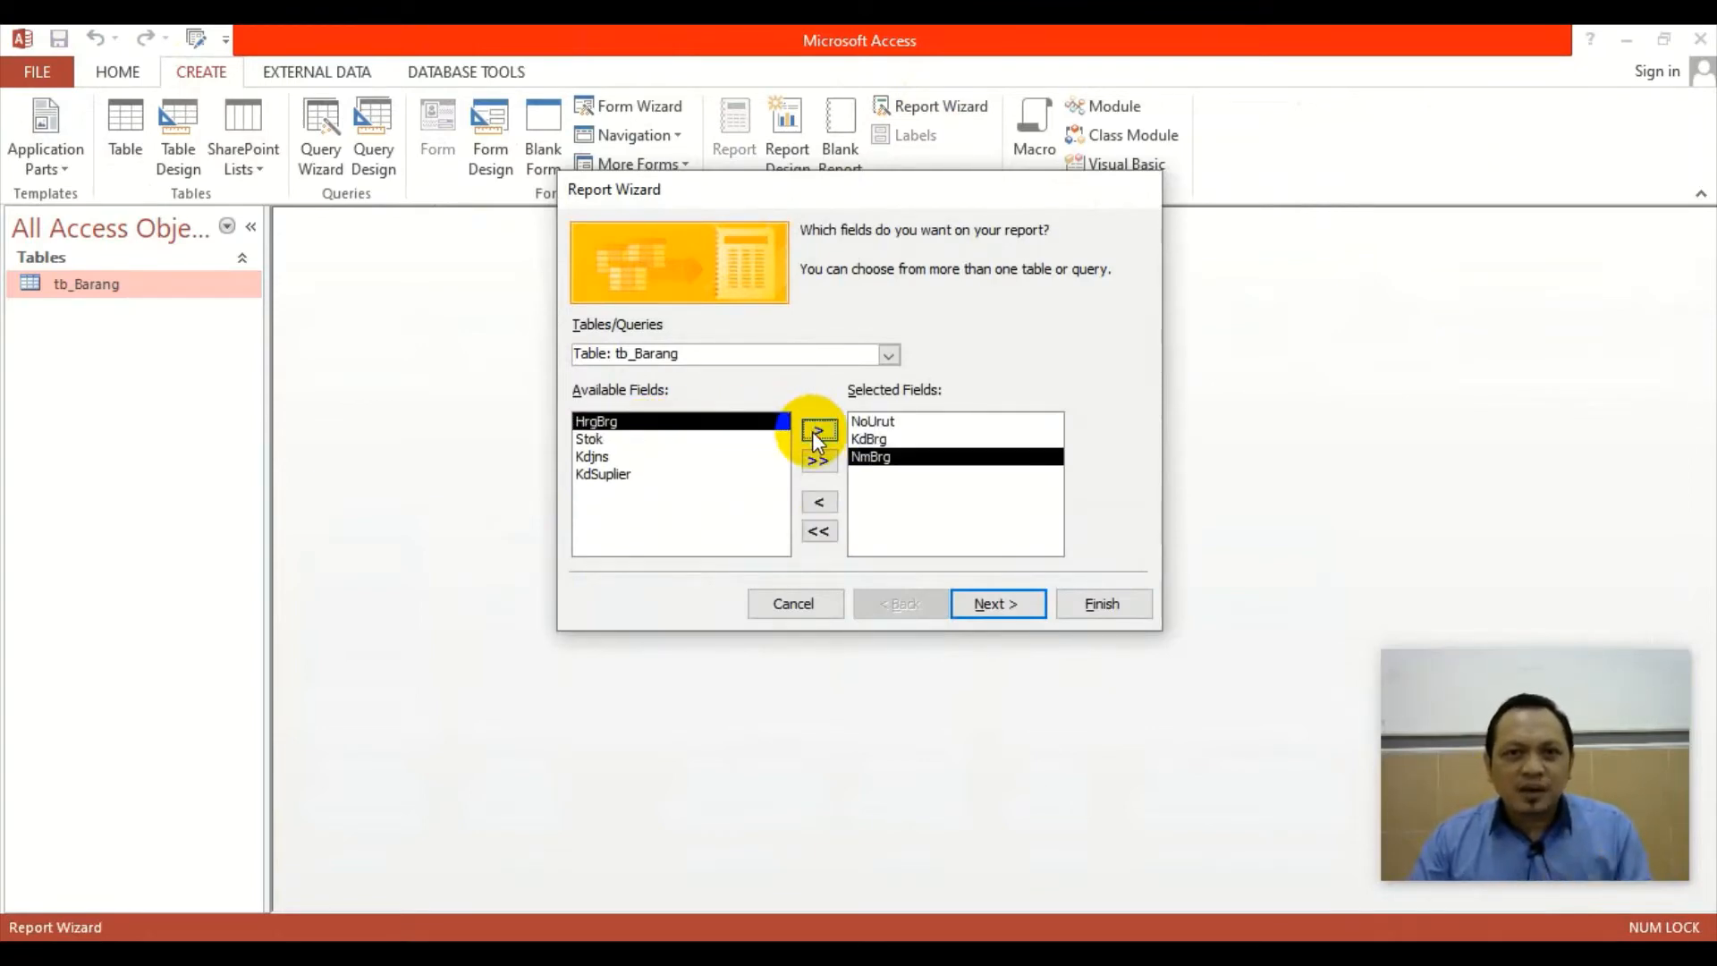
pyautogui.click(814, 432)
pyautogui.click(812, 432)
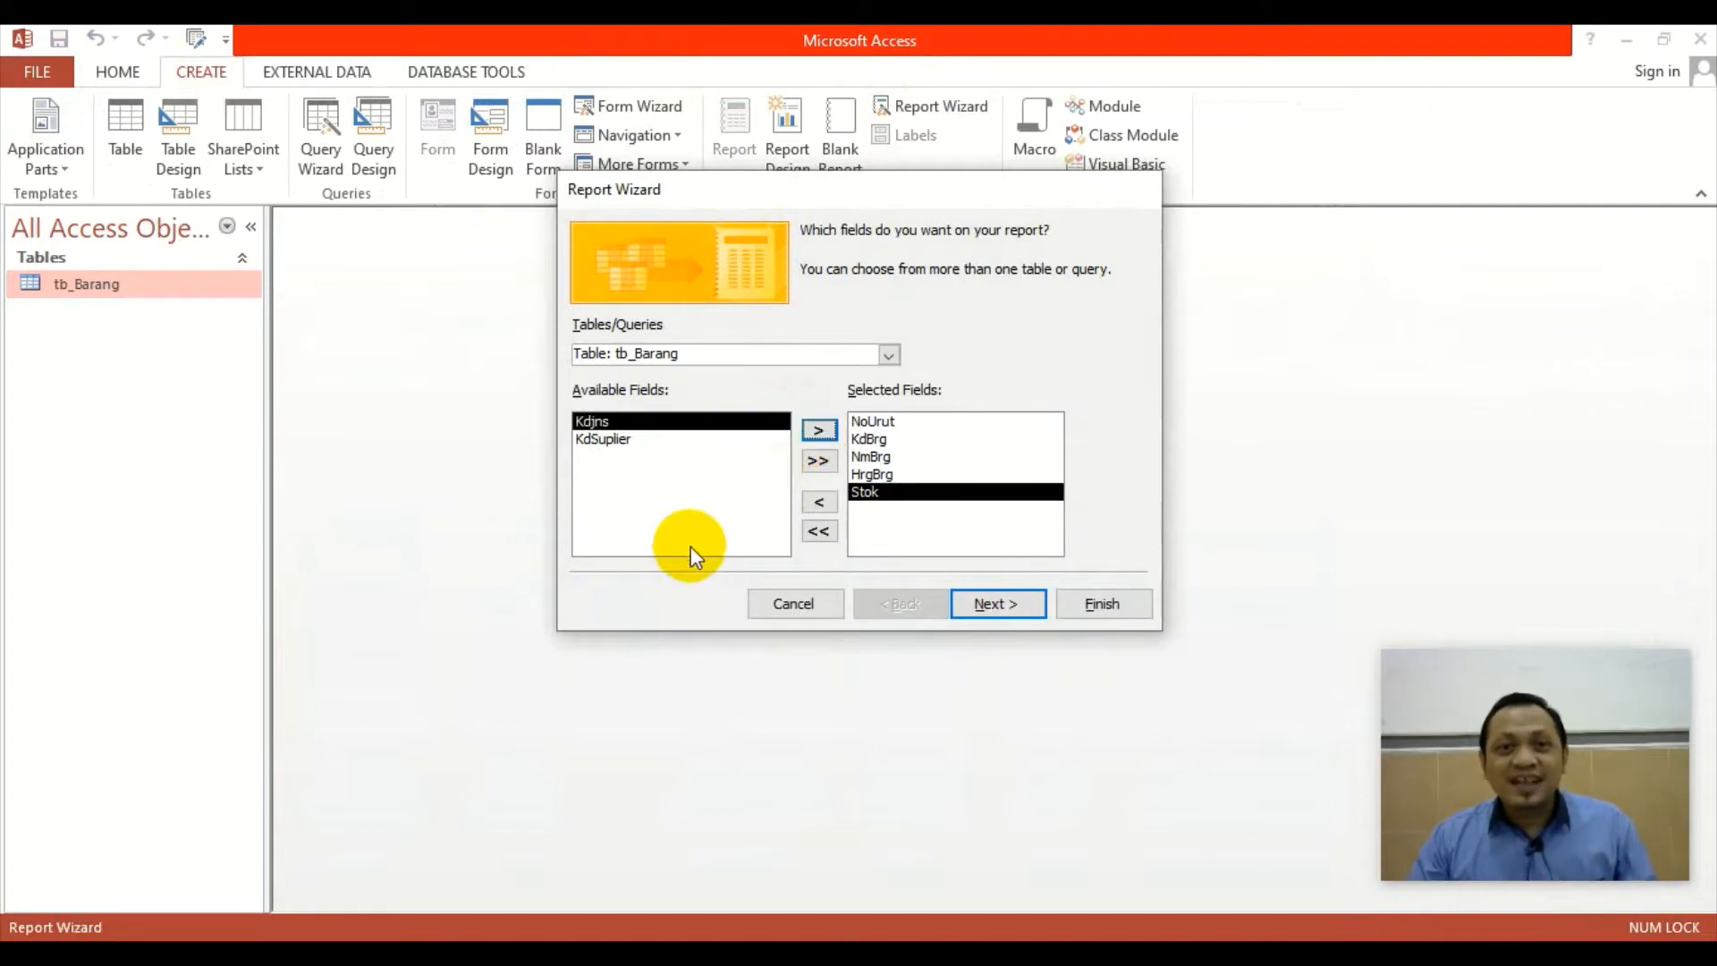
pyautogui.click(996, 604)
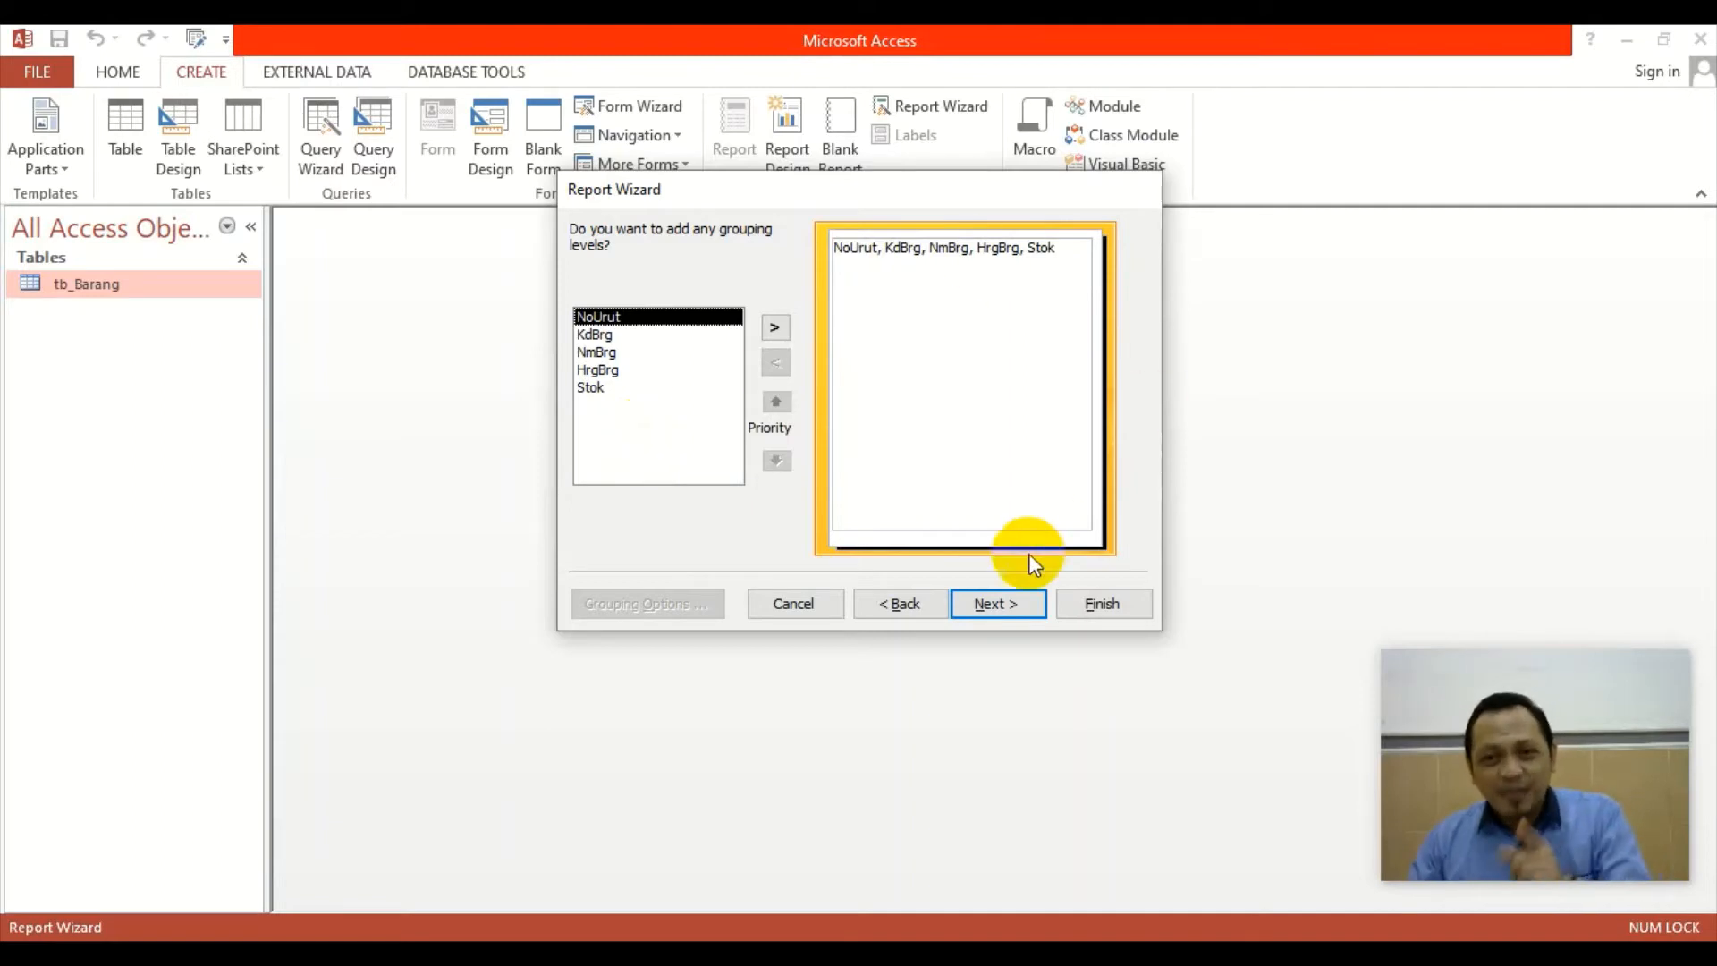
# Finish the report without grouping, sorted ascending by NoUrut, in tabular portrait layout with the title tb_Barang.
pyautogui.click(1000, 601)
pyautogui.click(1018, 314)
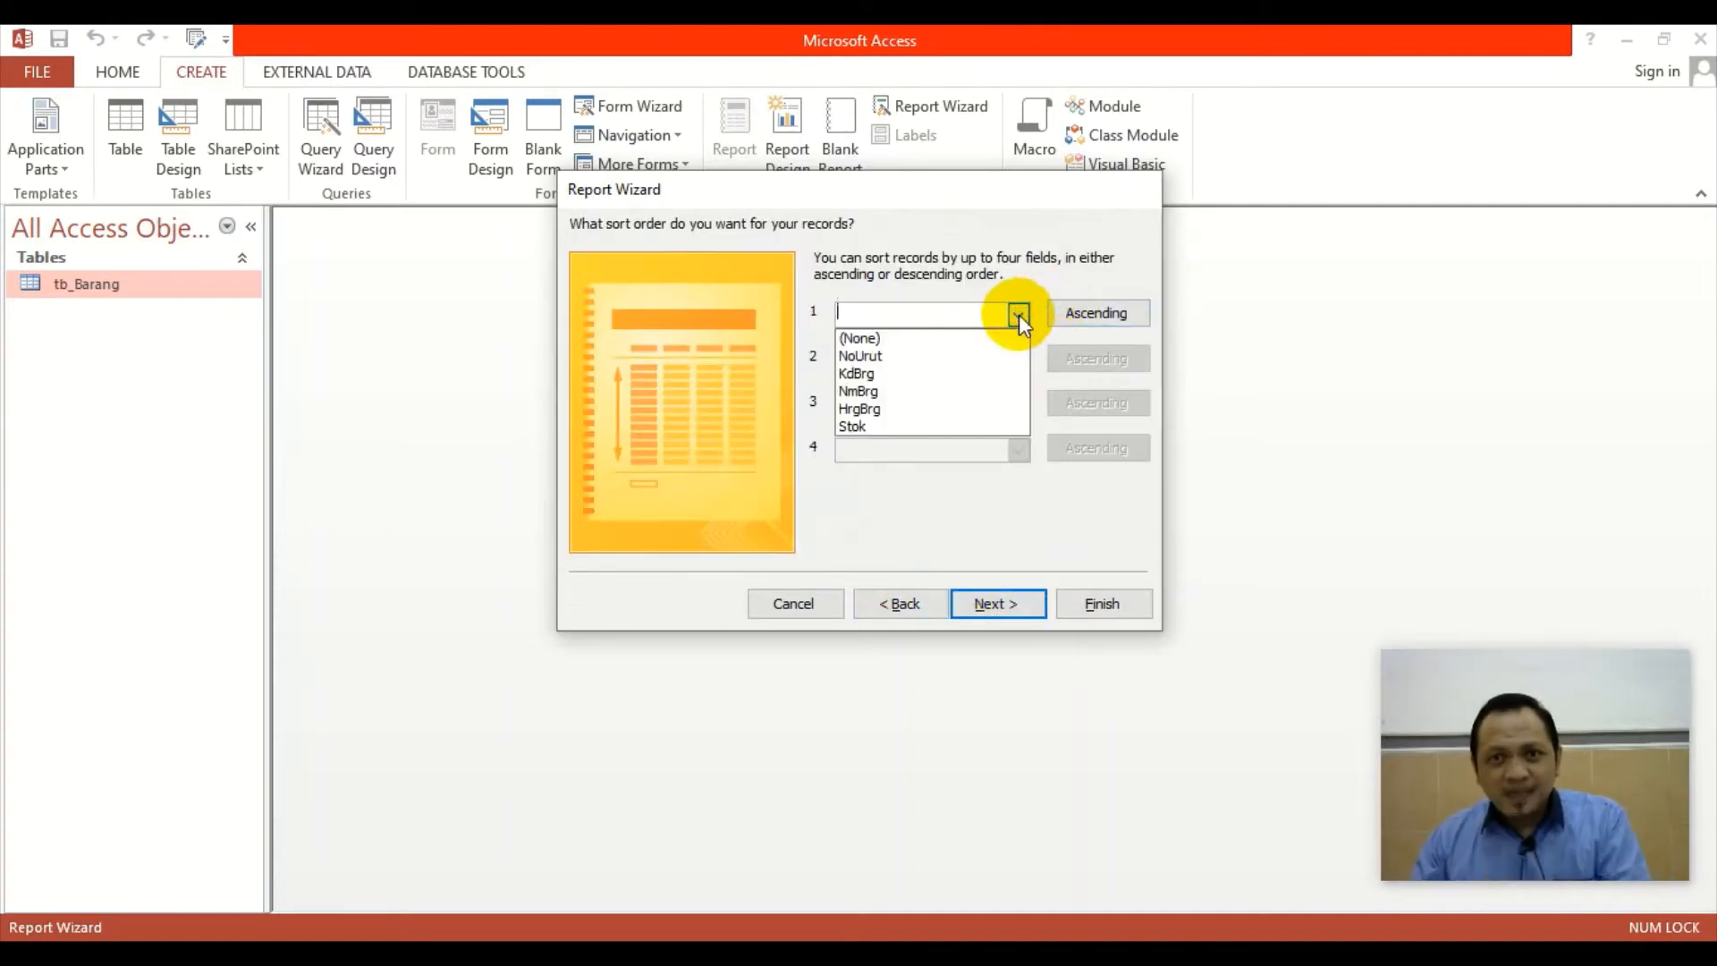
pyautogui.click(890, 356)
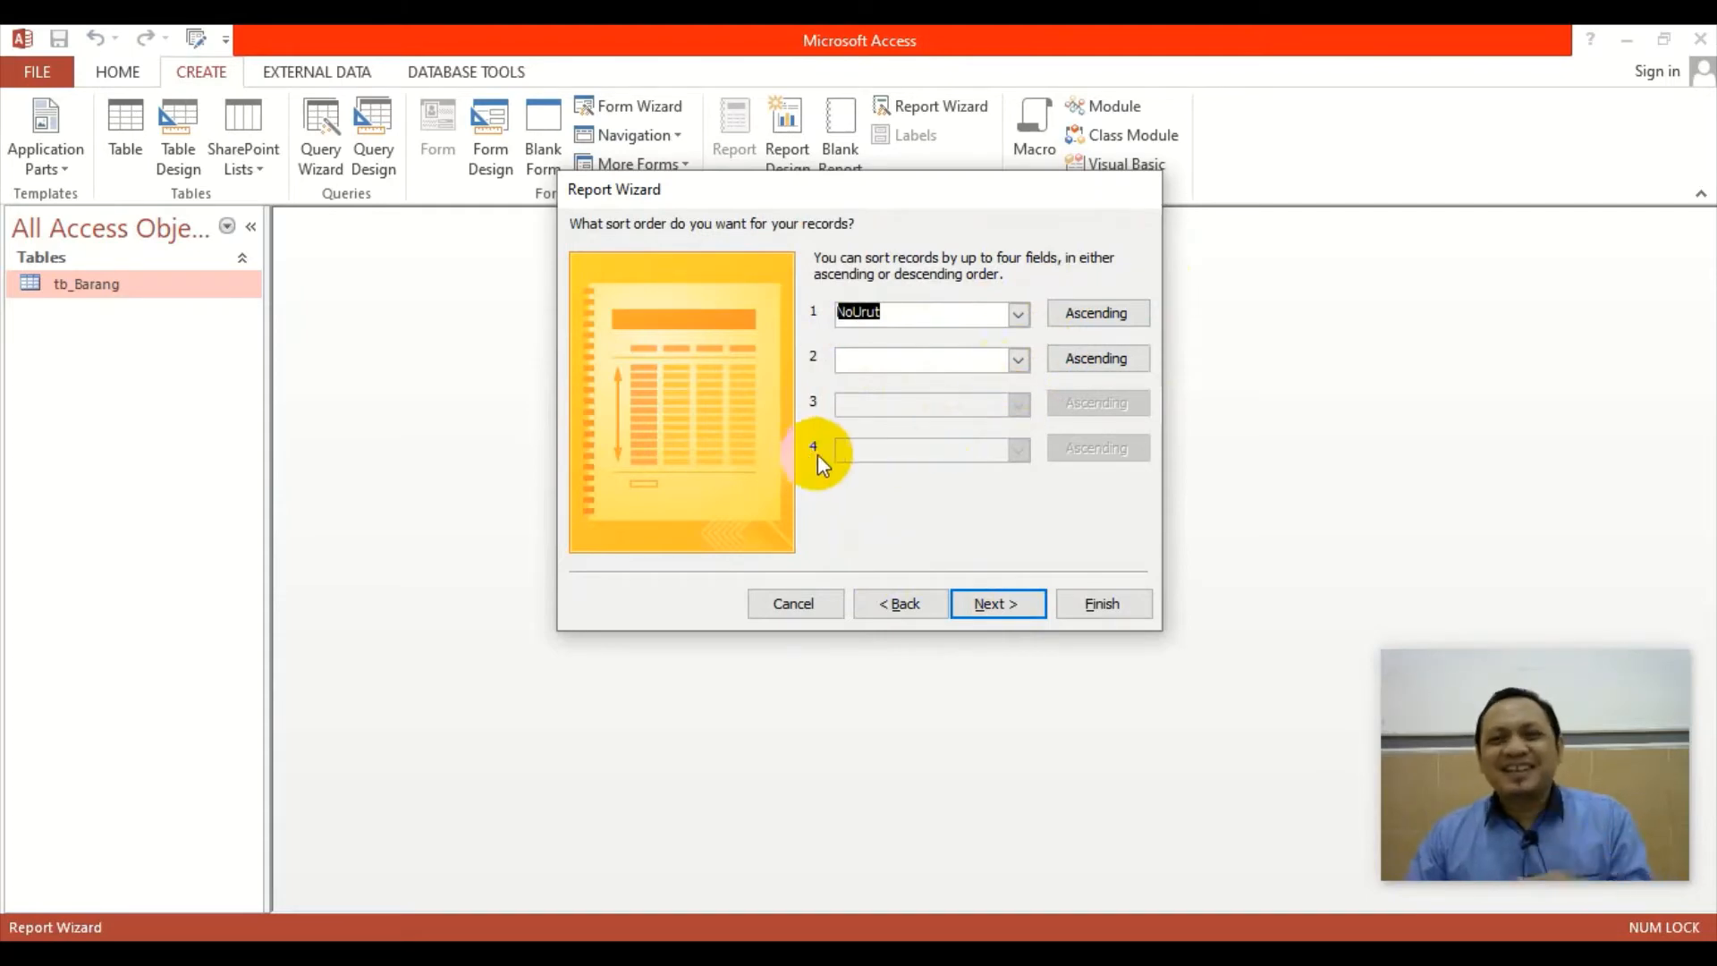
pyautogui.click(996, 604)
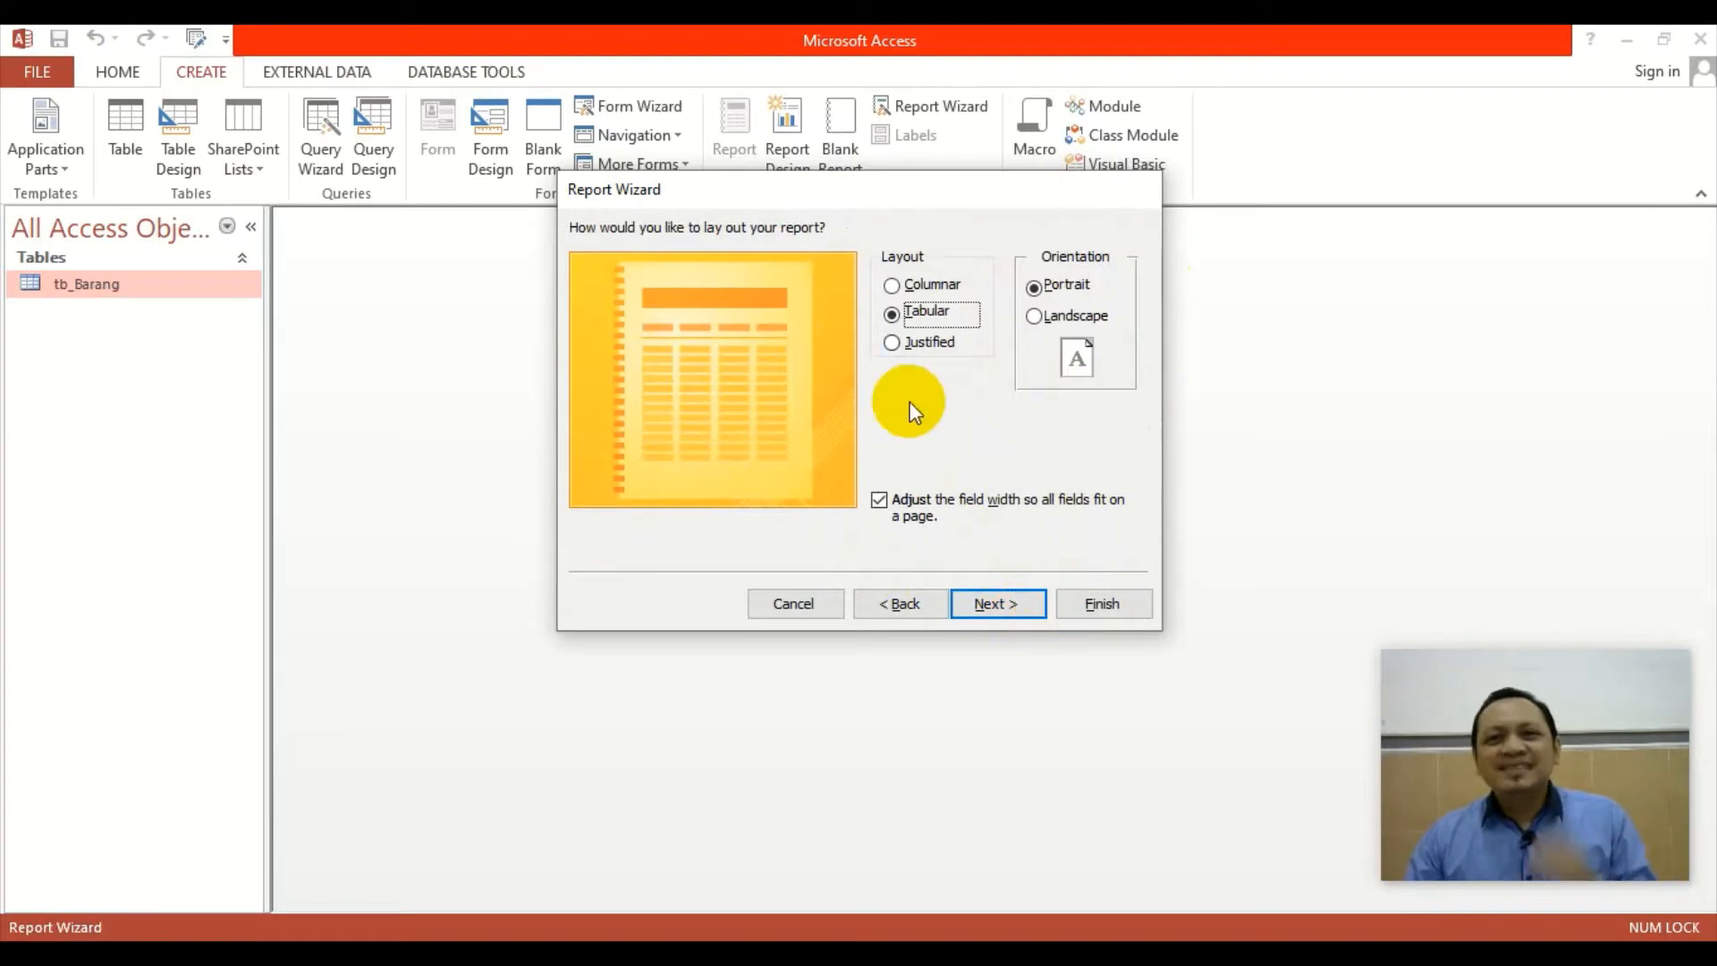
pyautogui.click(1019, 604)
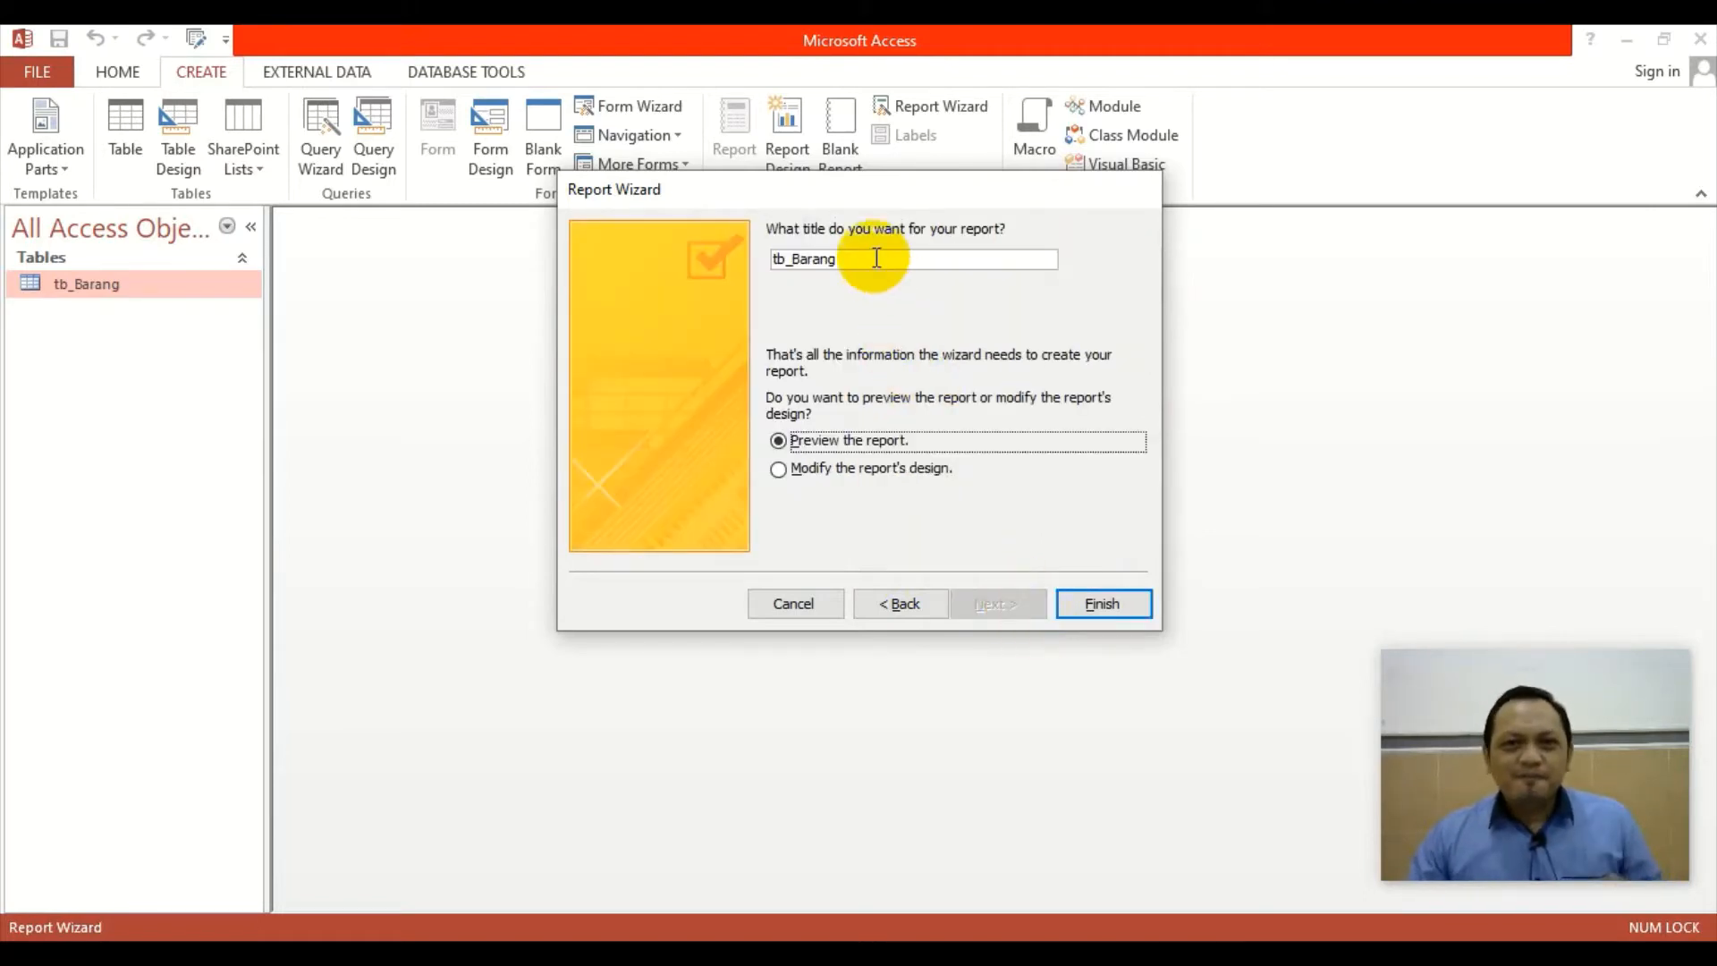
pyautogui.click(1077, 606)
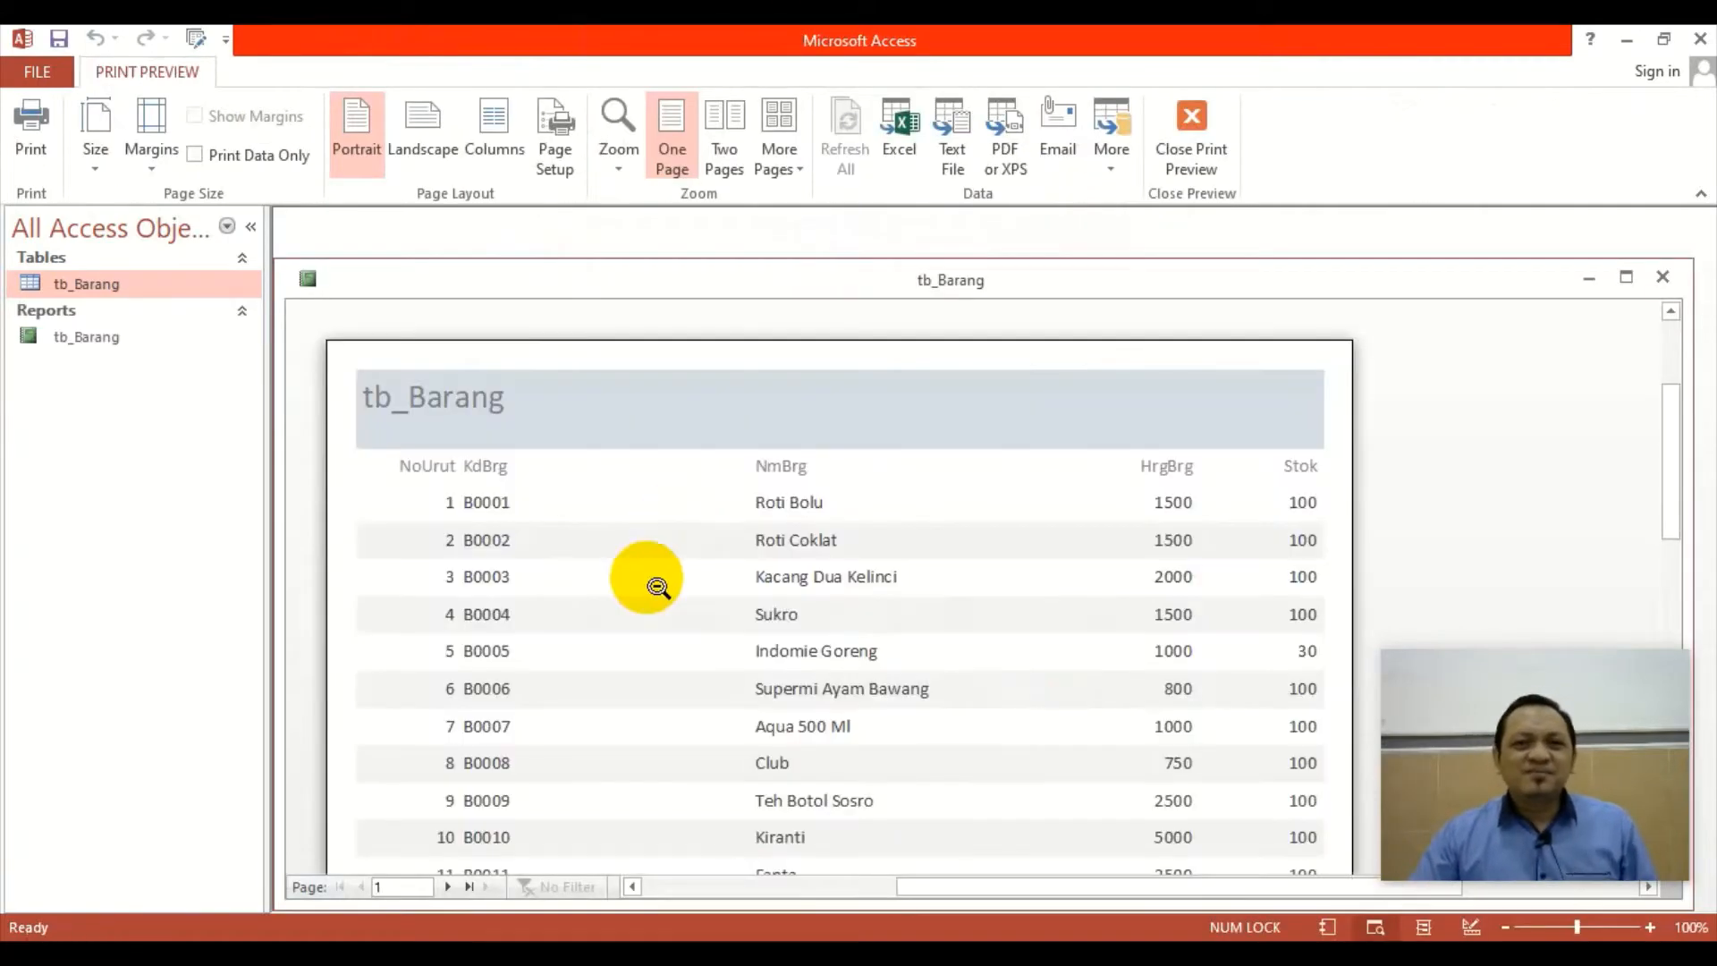
# Examine the row numbering on the first page of the report preview, and close the report.
pyautogui.scroll(-5, 614, 594)
pyautogui.scroll(-6, 496, 614)
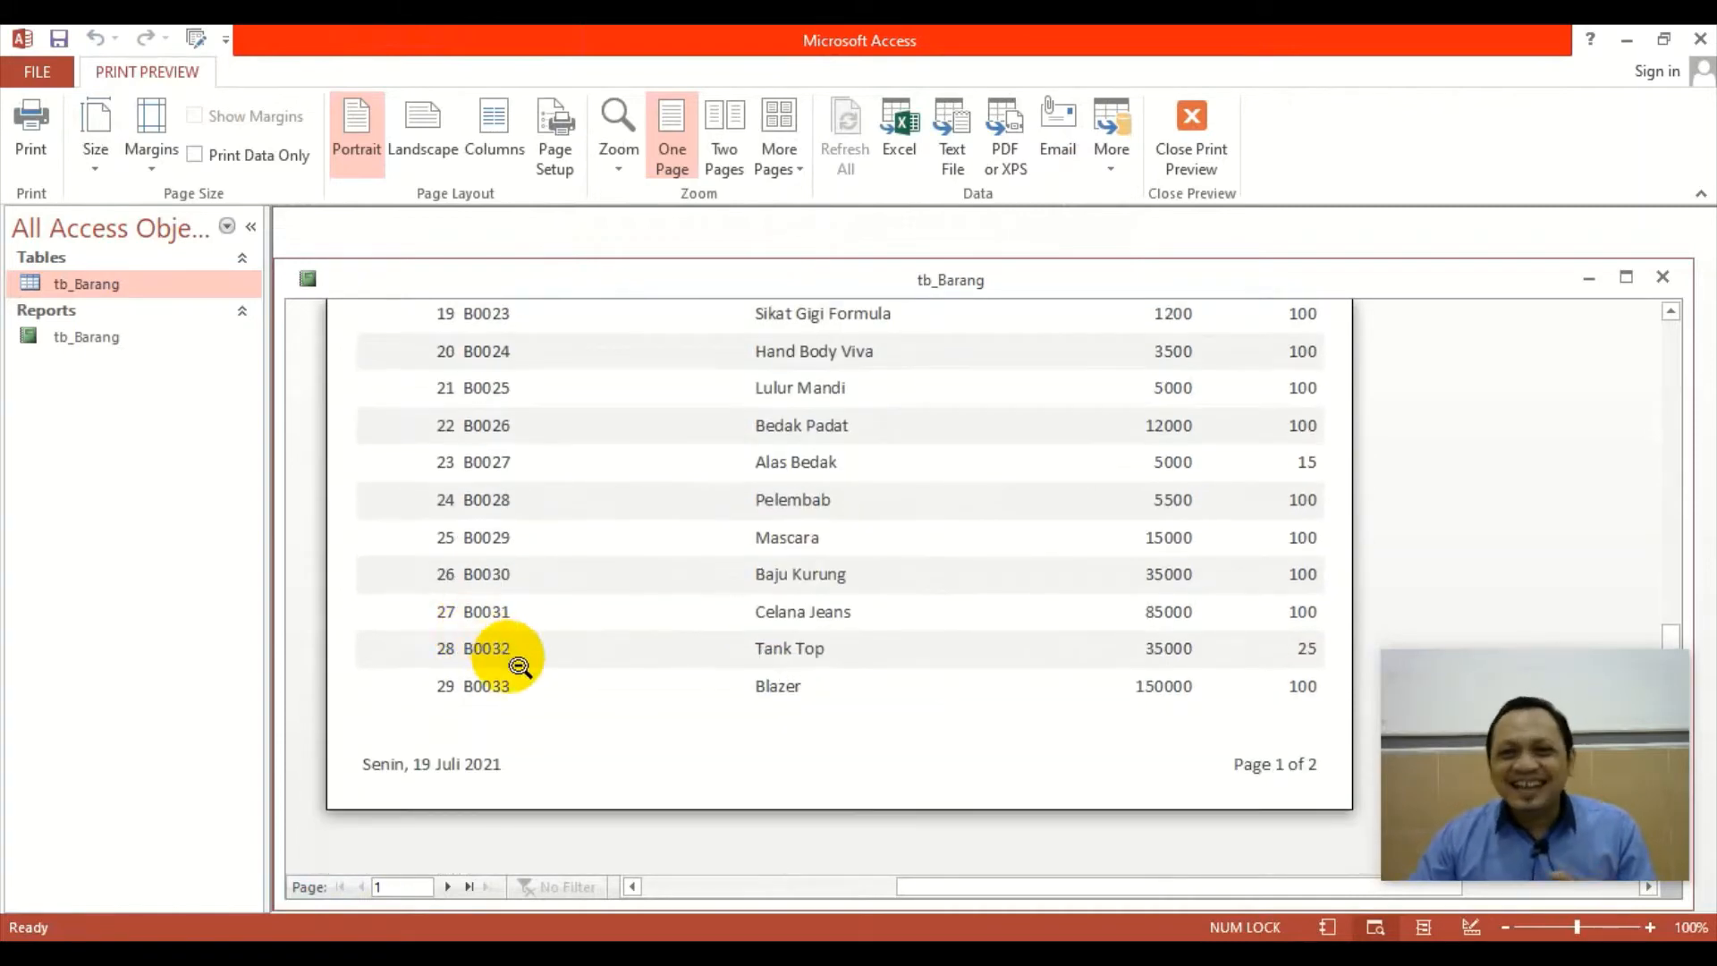
pyautogui.scroll(1, 577, 617)
pyautogui.scroll(8, 583, 610)
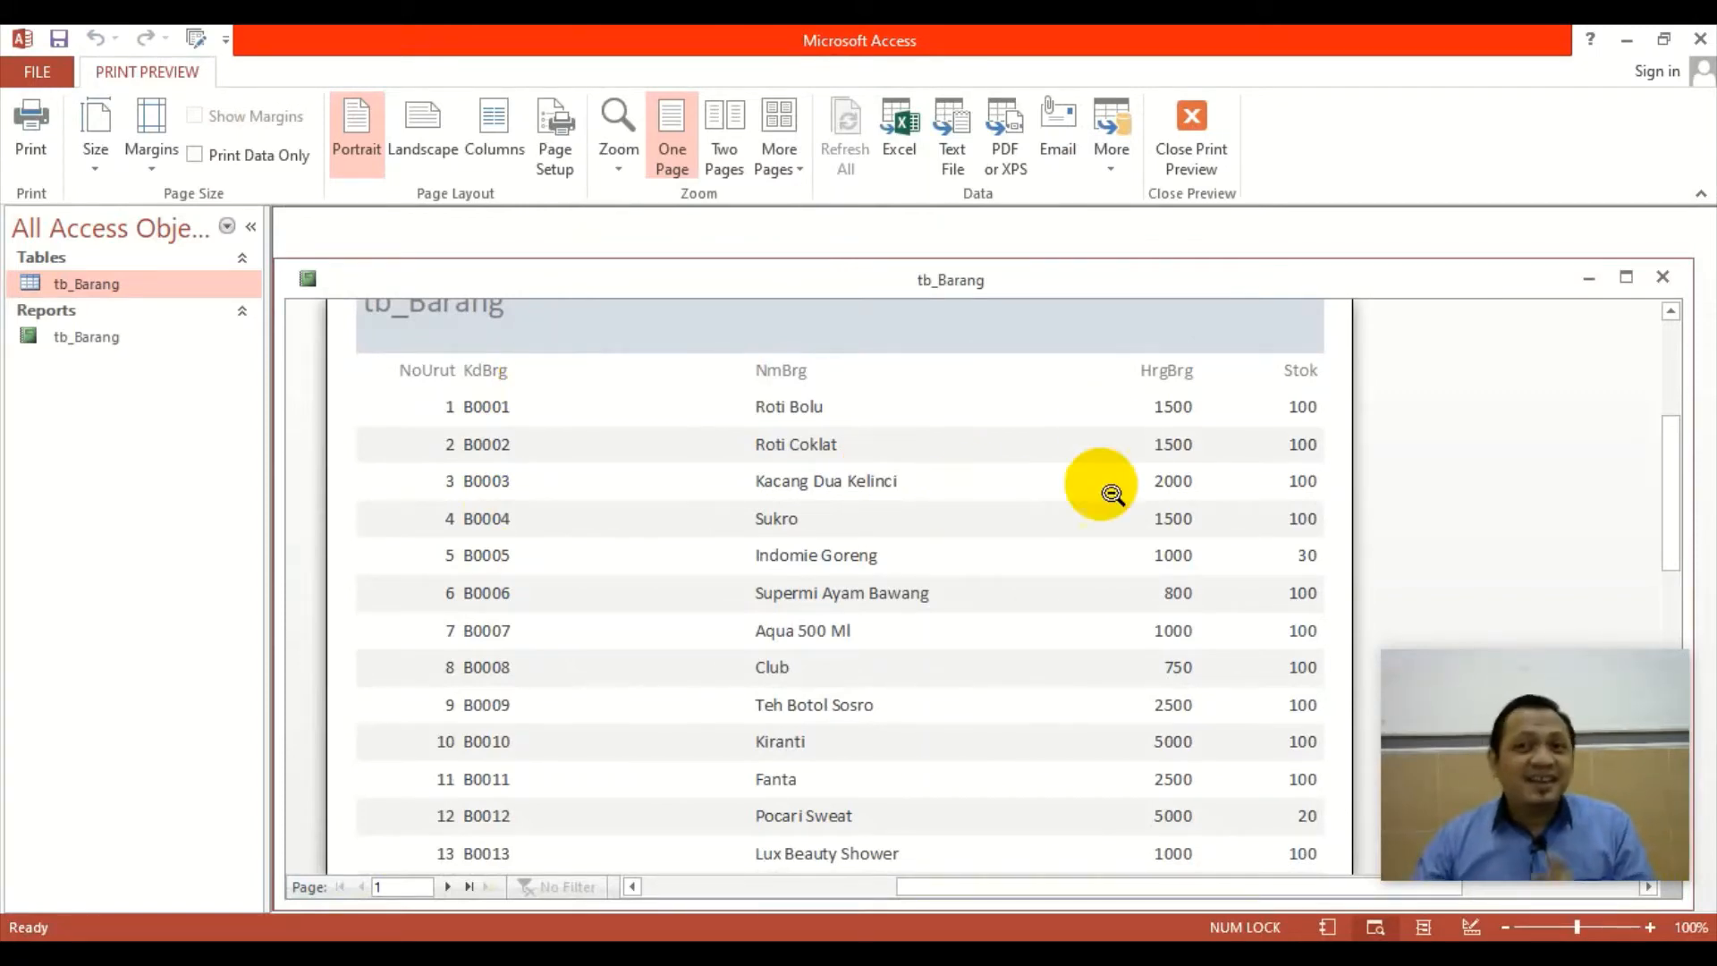
pyautogui.click(1663, 277)
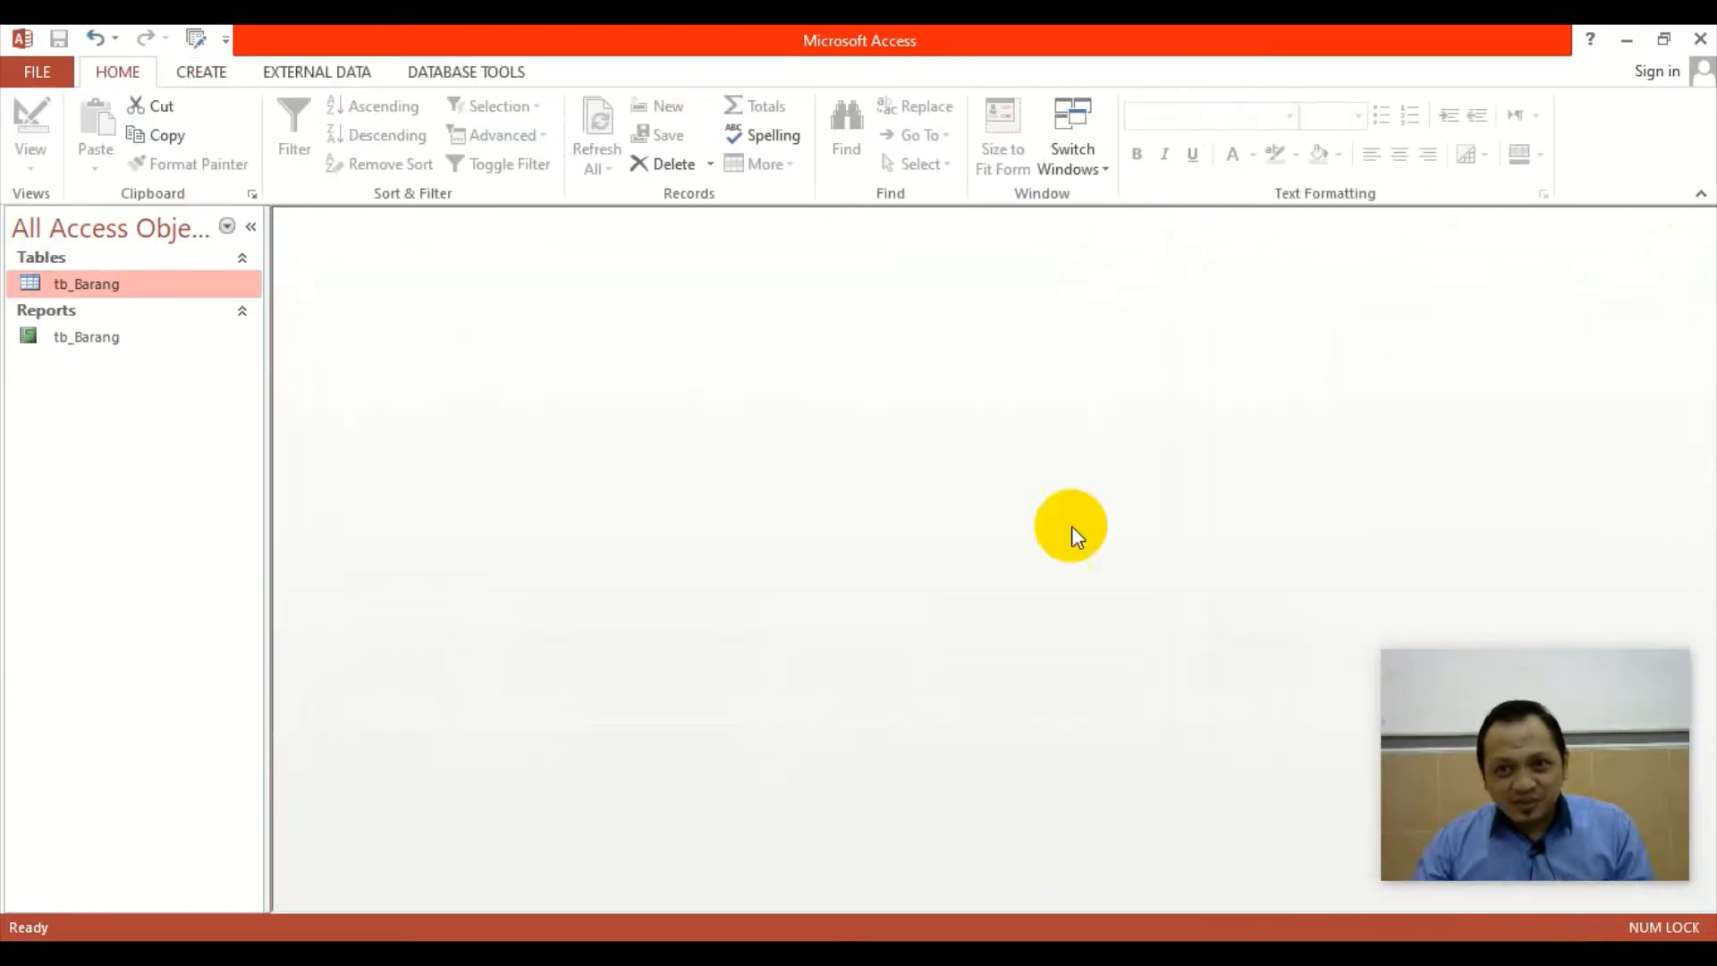
# Delete the Kiranti record (B0010) from the tb_Barang table, check the NoUrut values around it, and close the table.
pyautogui.doubleClick(95, 286)
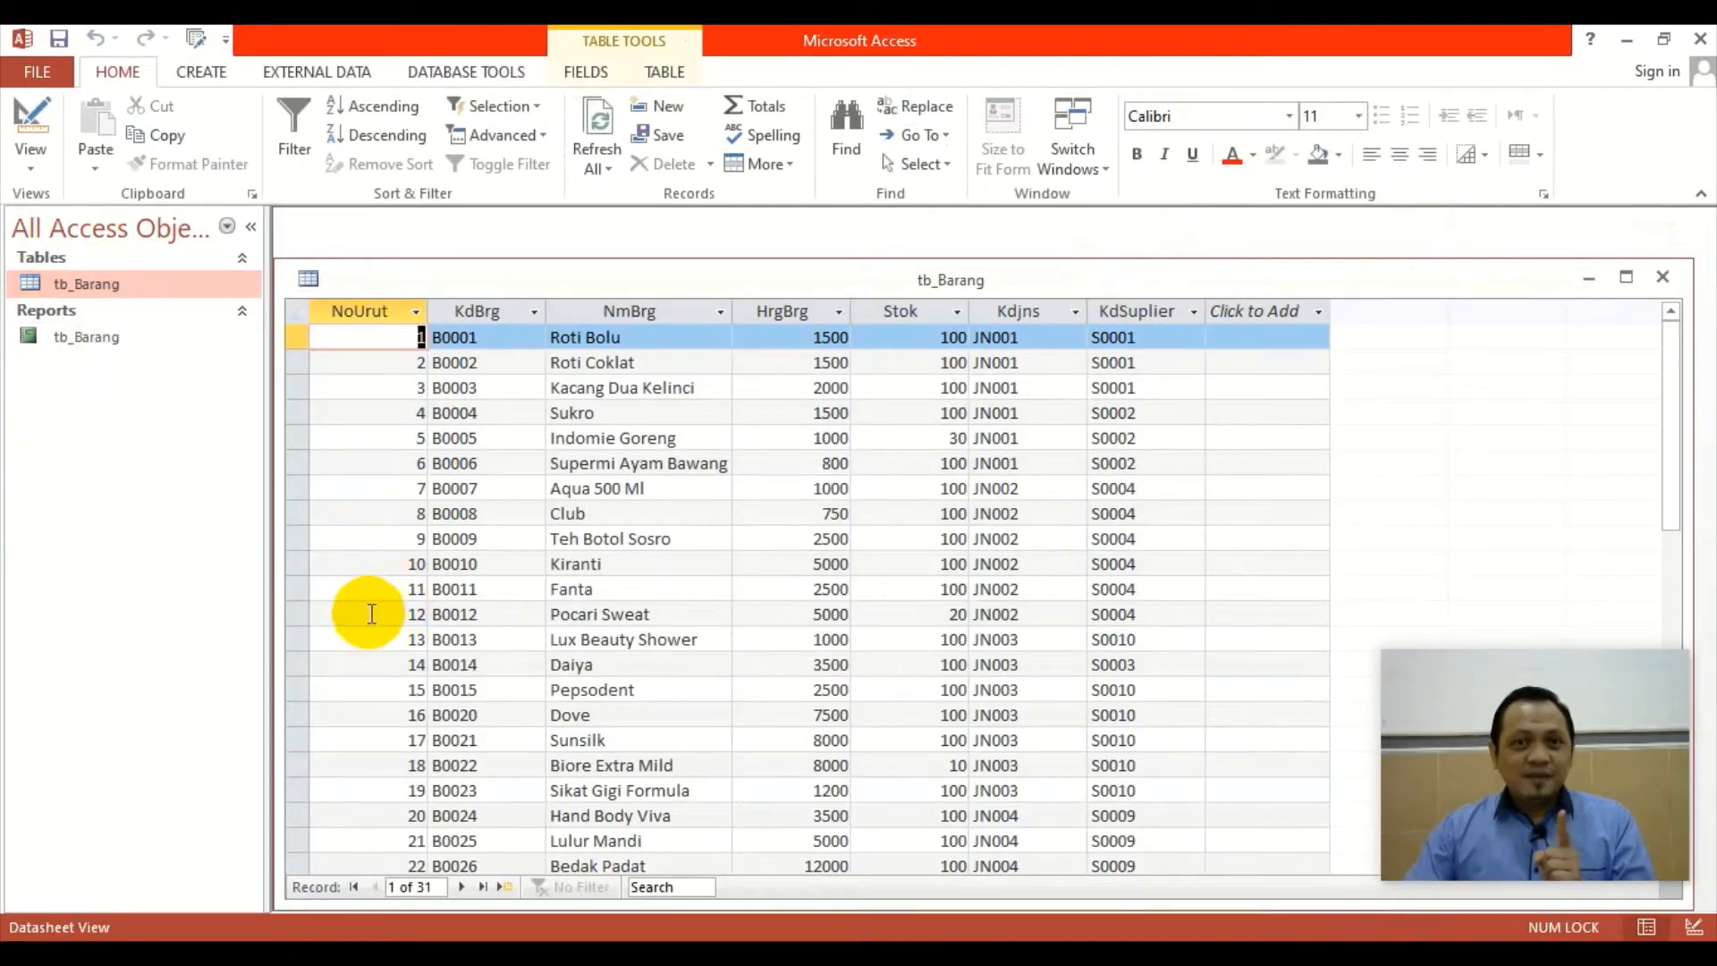
pyautogui.click(293, 564)
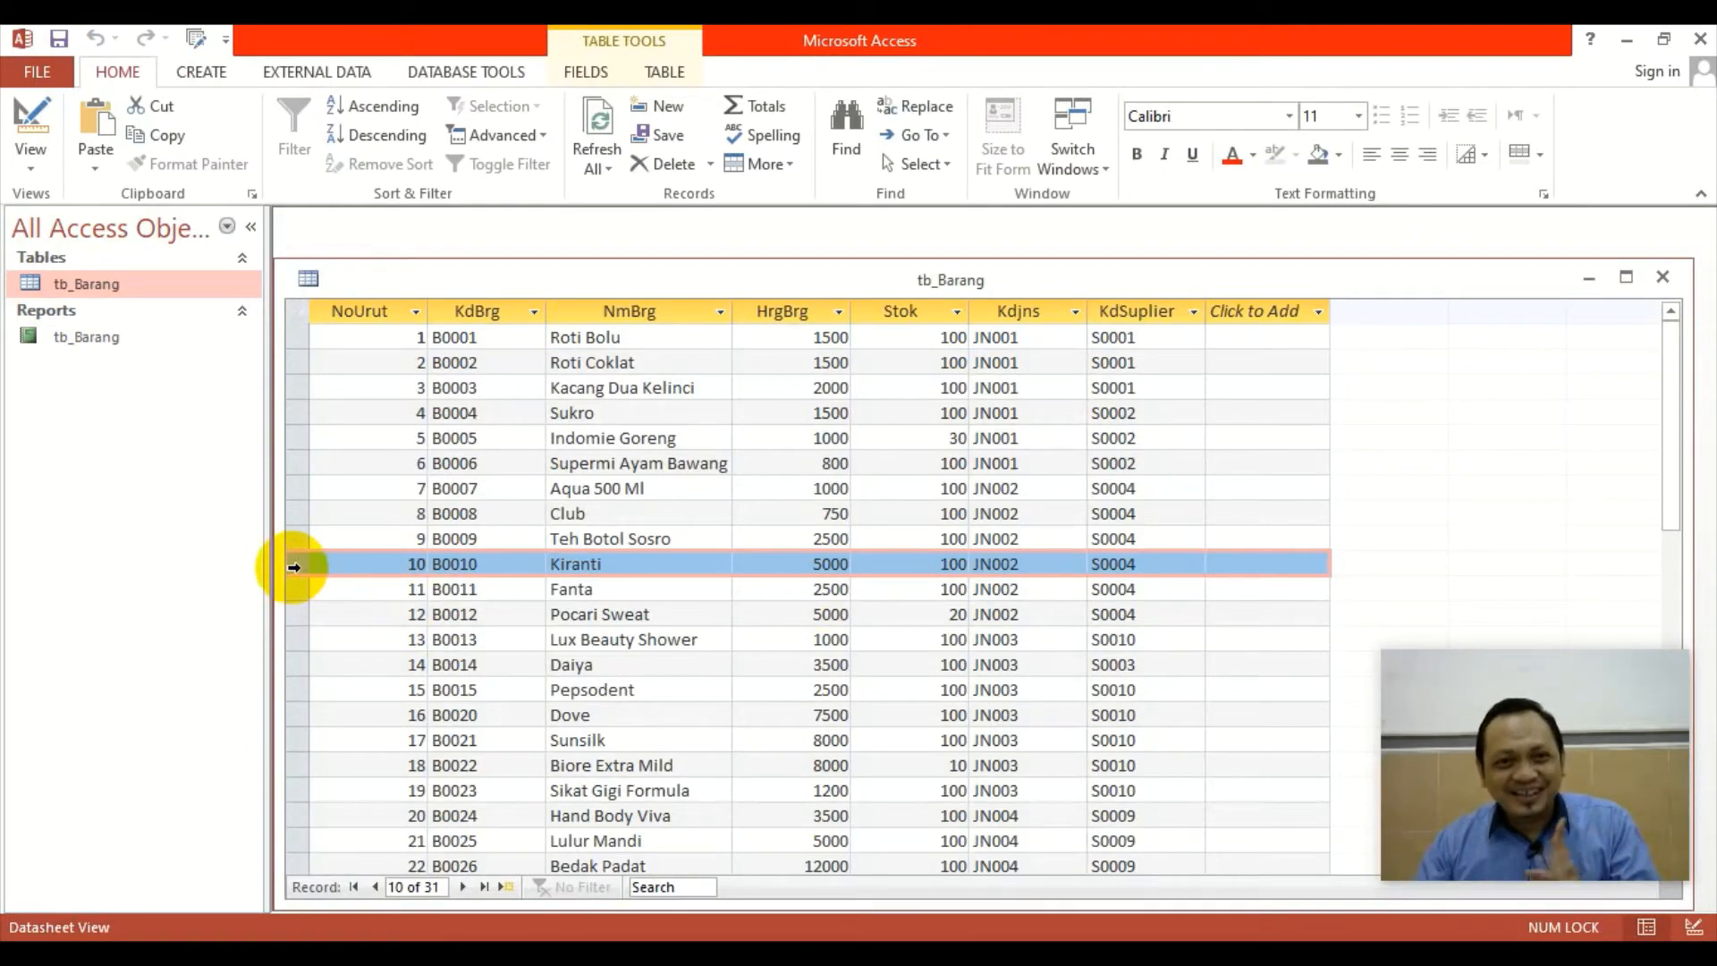
pyautogui.press('Delete')
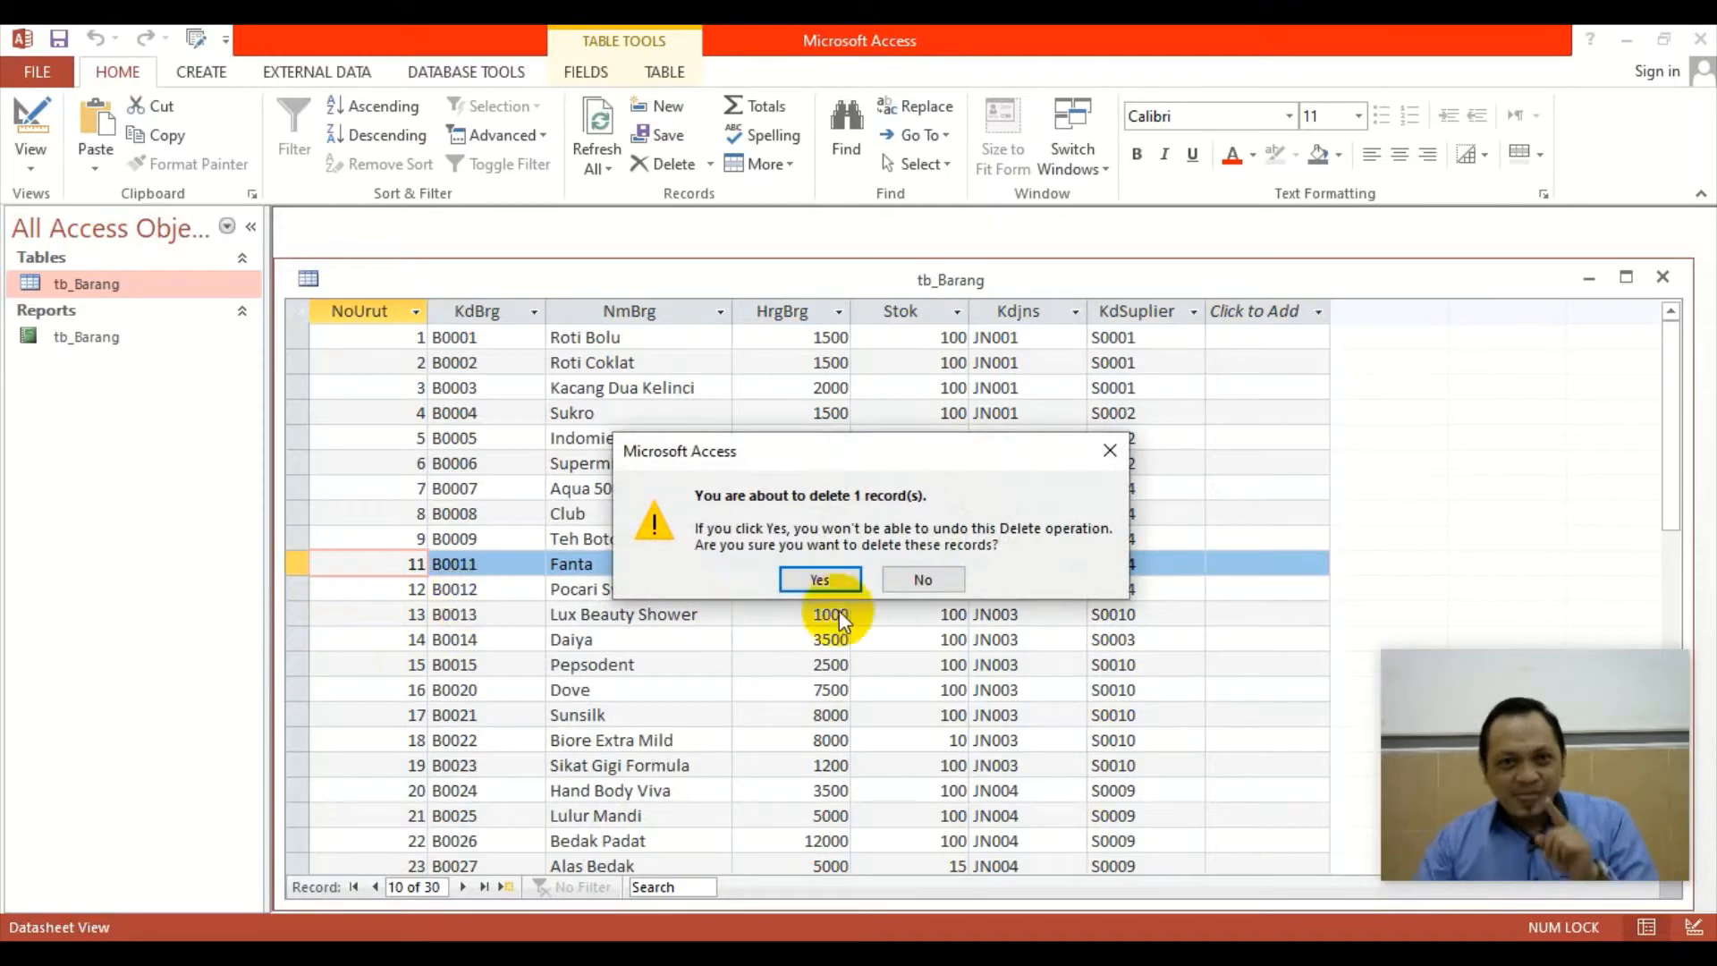
pyautogui.click(820, 580)
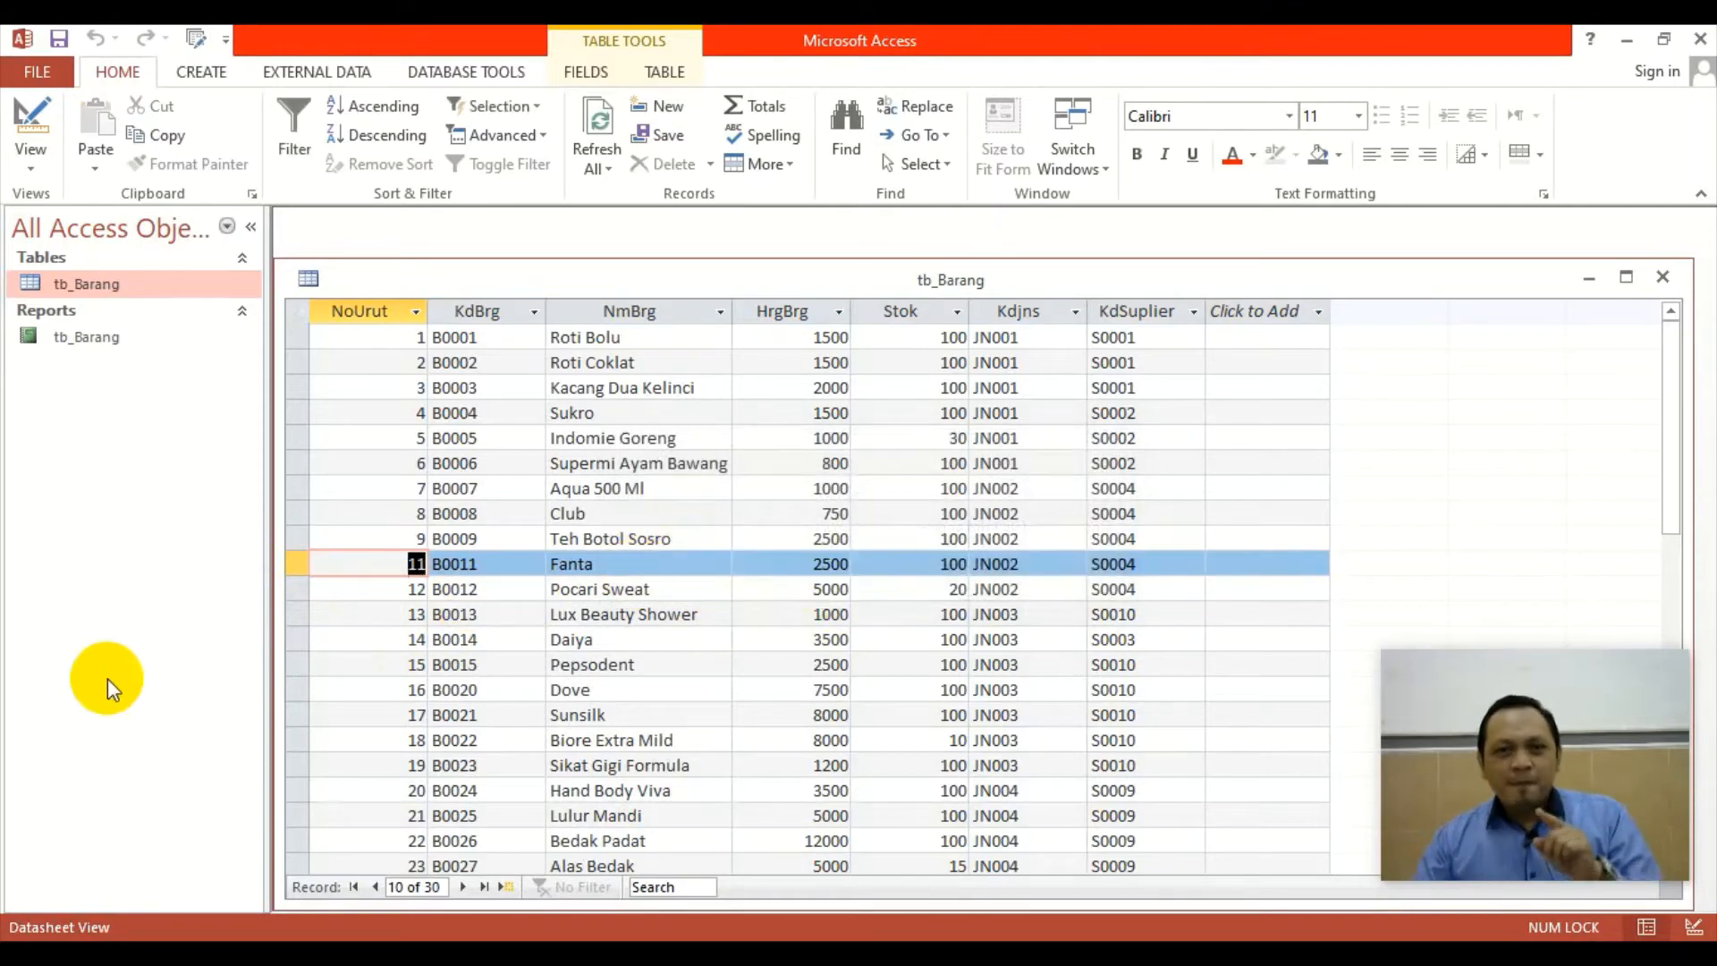
pyautogui.click(393, 539)
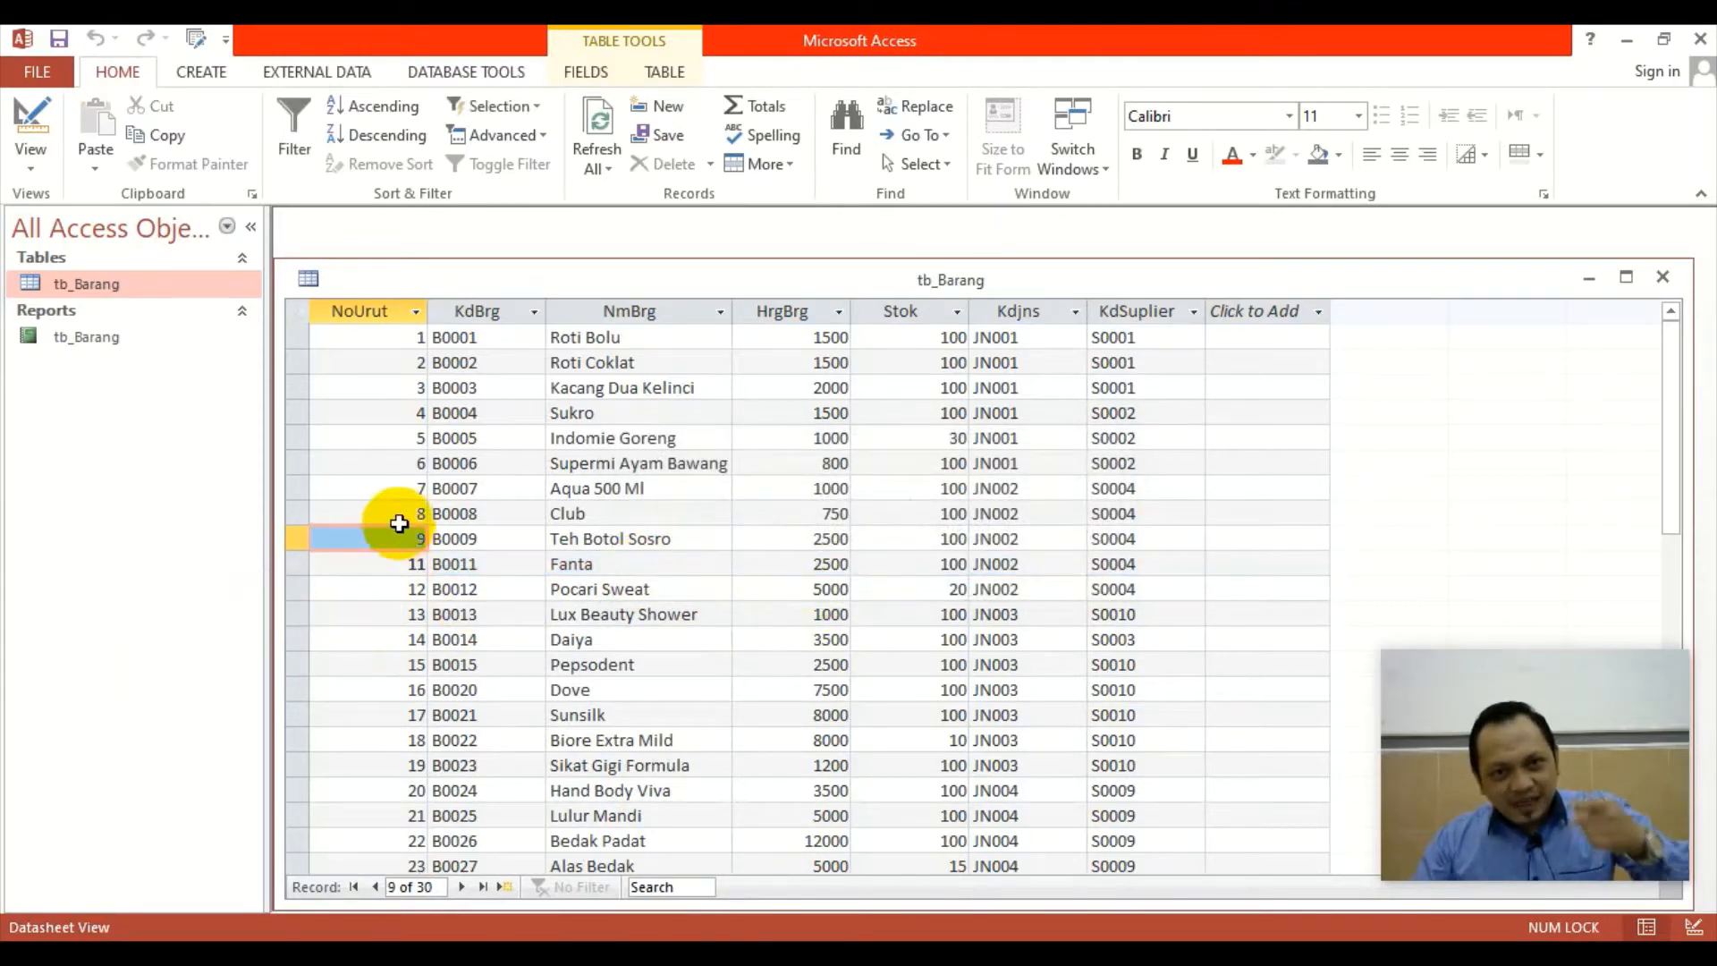
pyautogui.click(403, 564)
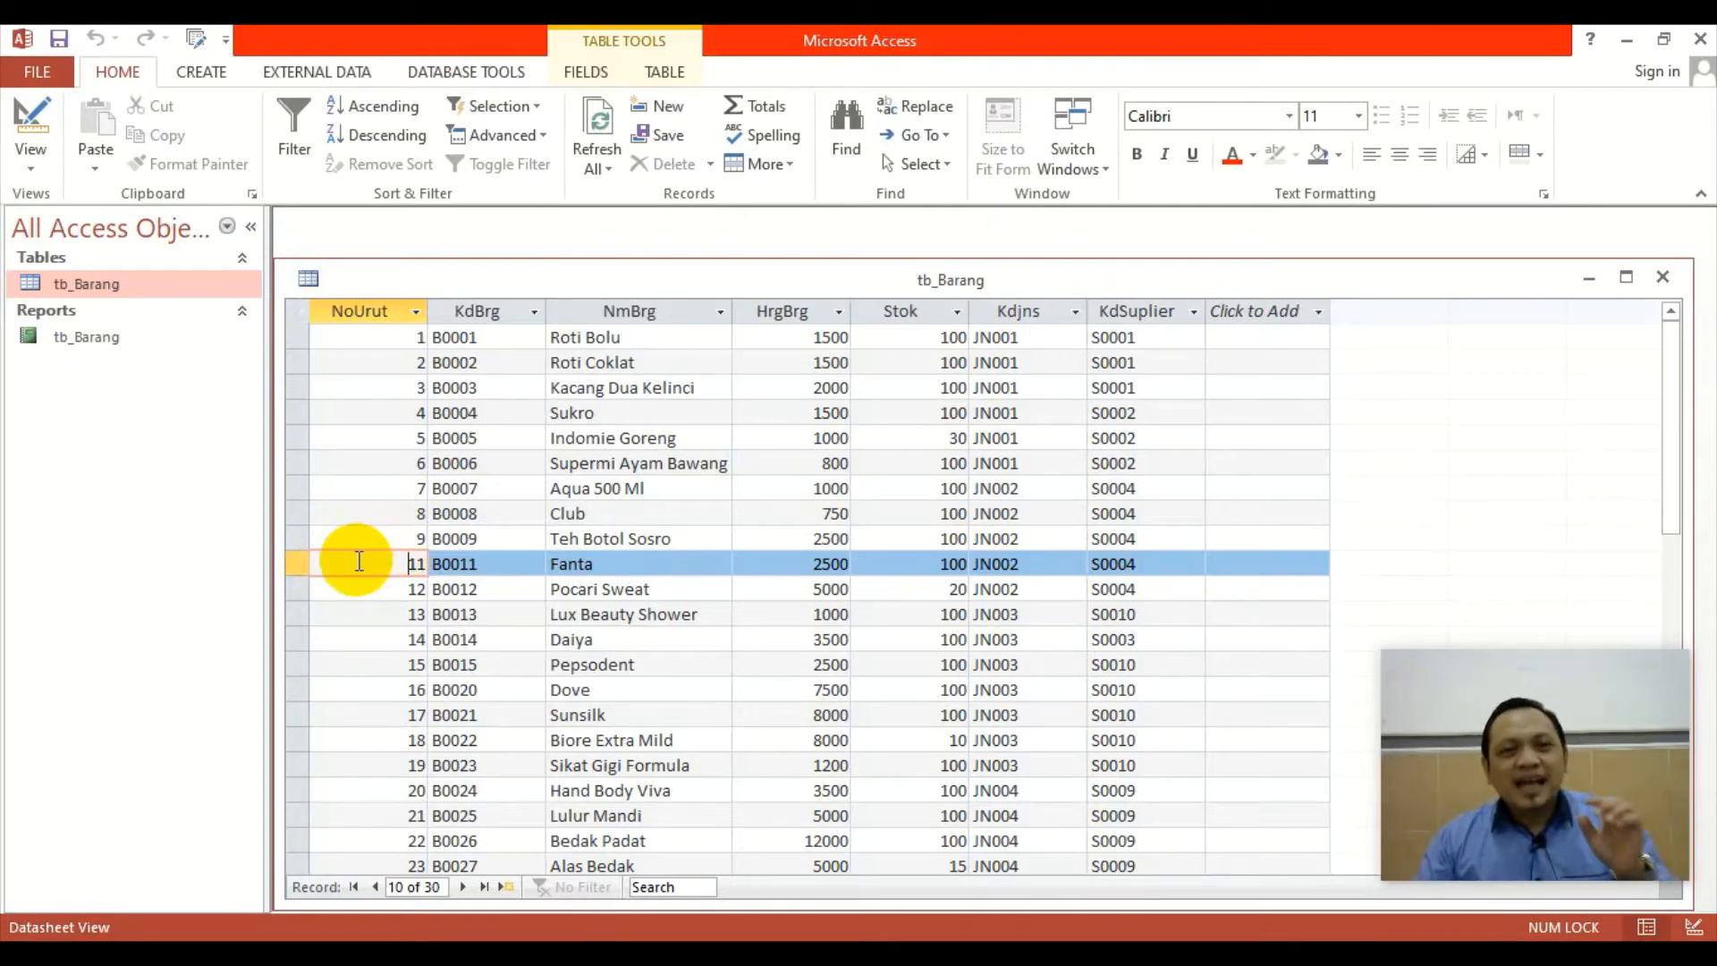
pyautogui.click(1663, 277)
# Open the tb_Barang report and switch it to Print Preview.
pyautogui.doubleClick(87, 338)
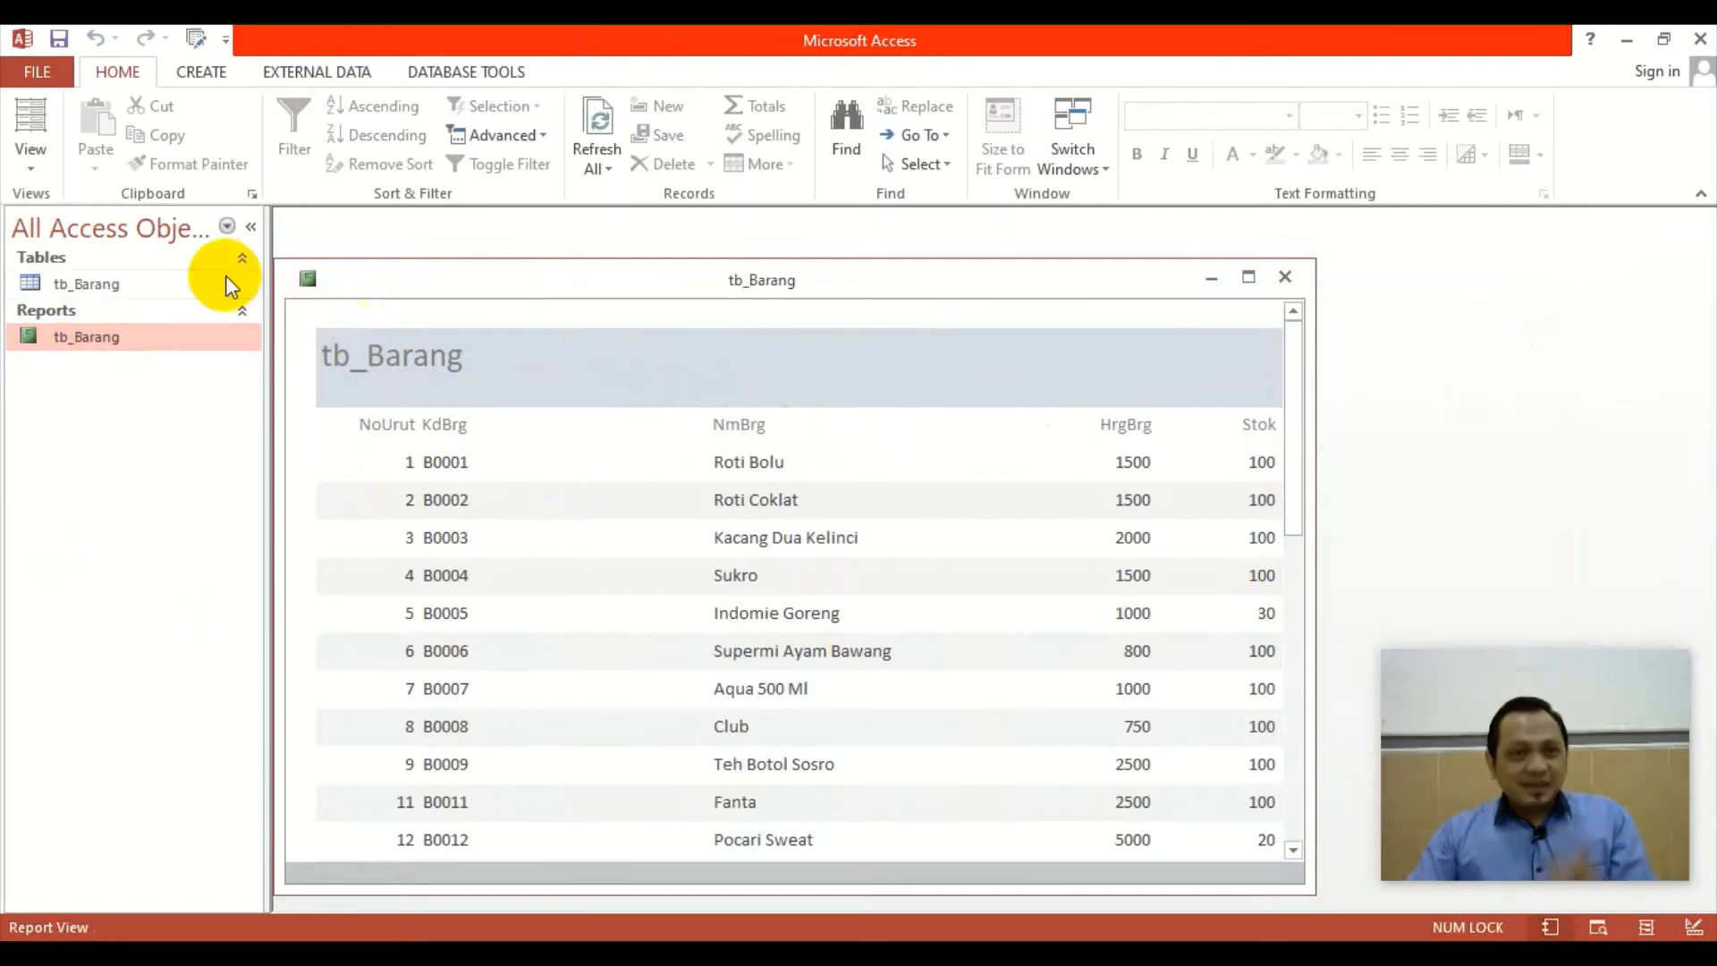
pyautogui.click(22, 164)
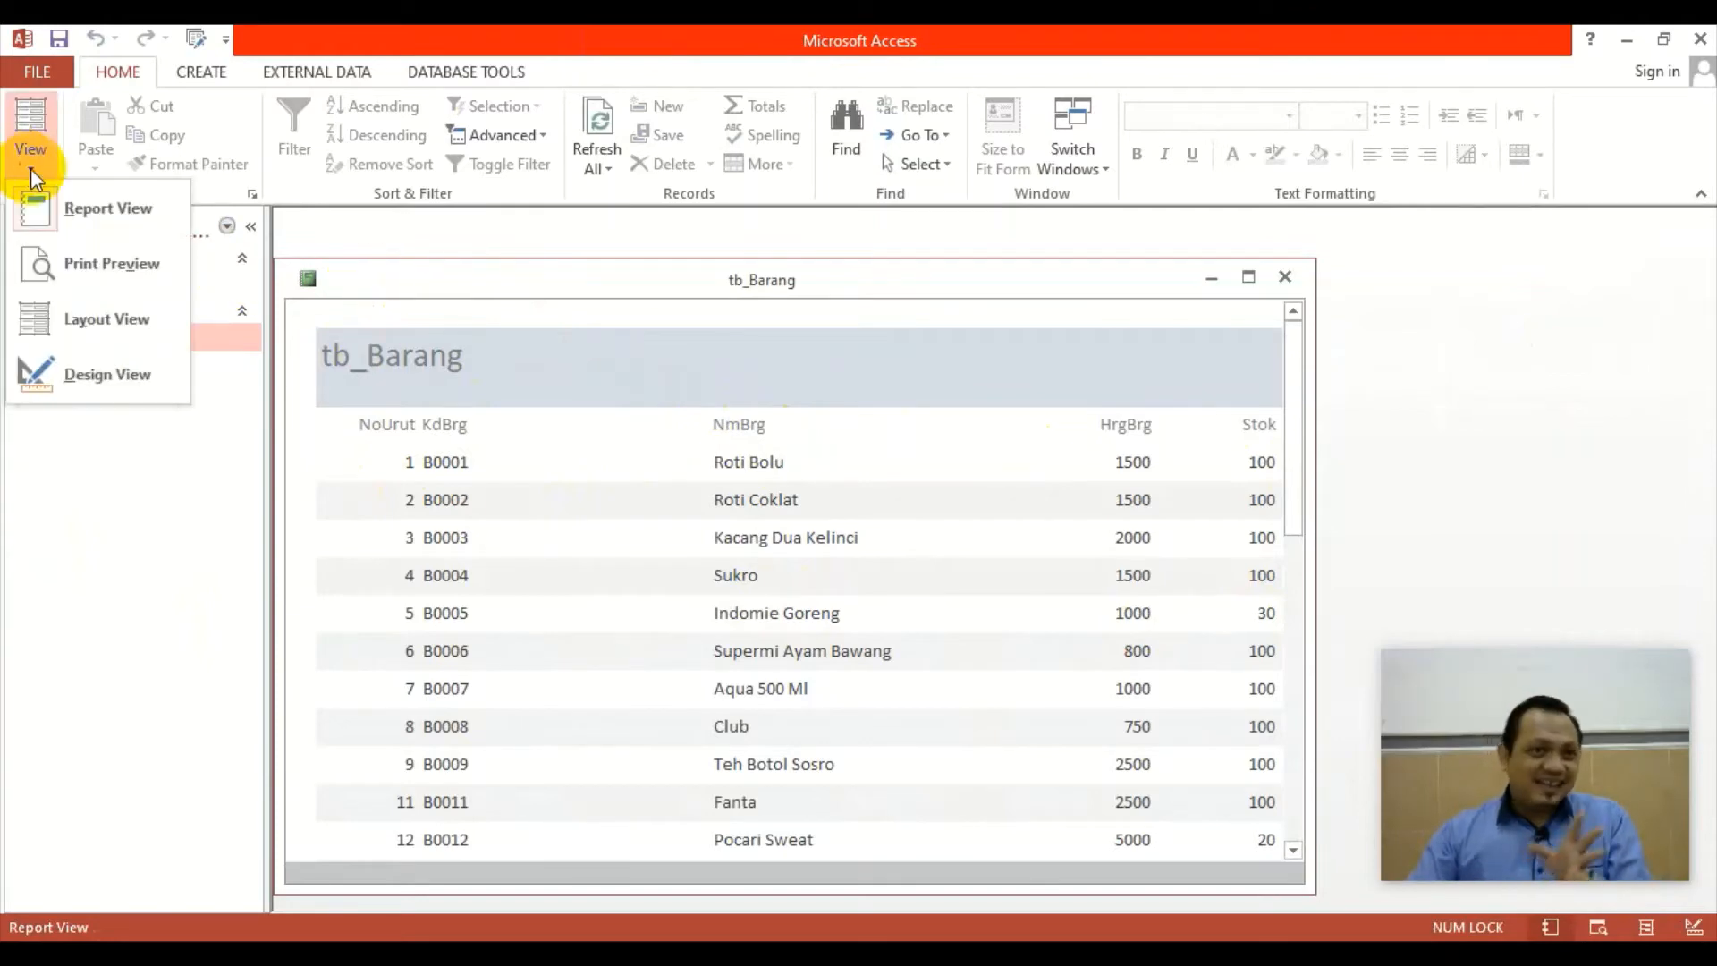
pyautogui.click(84, 263)
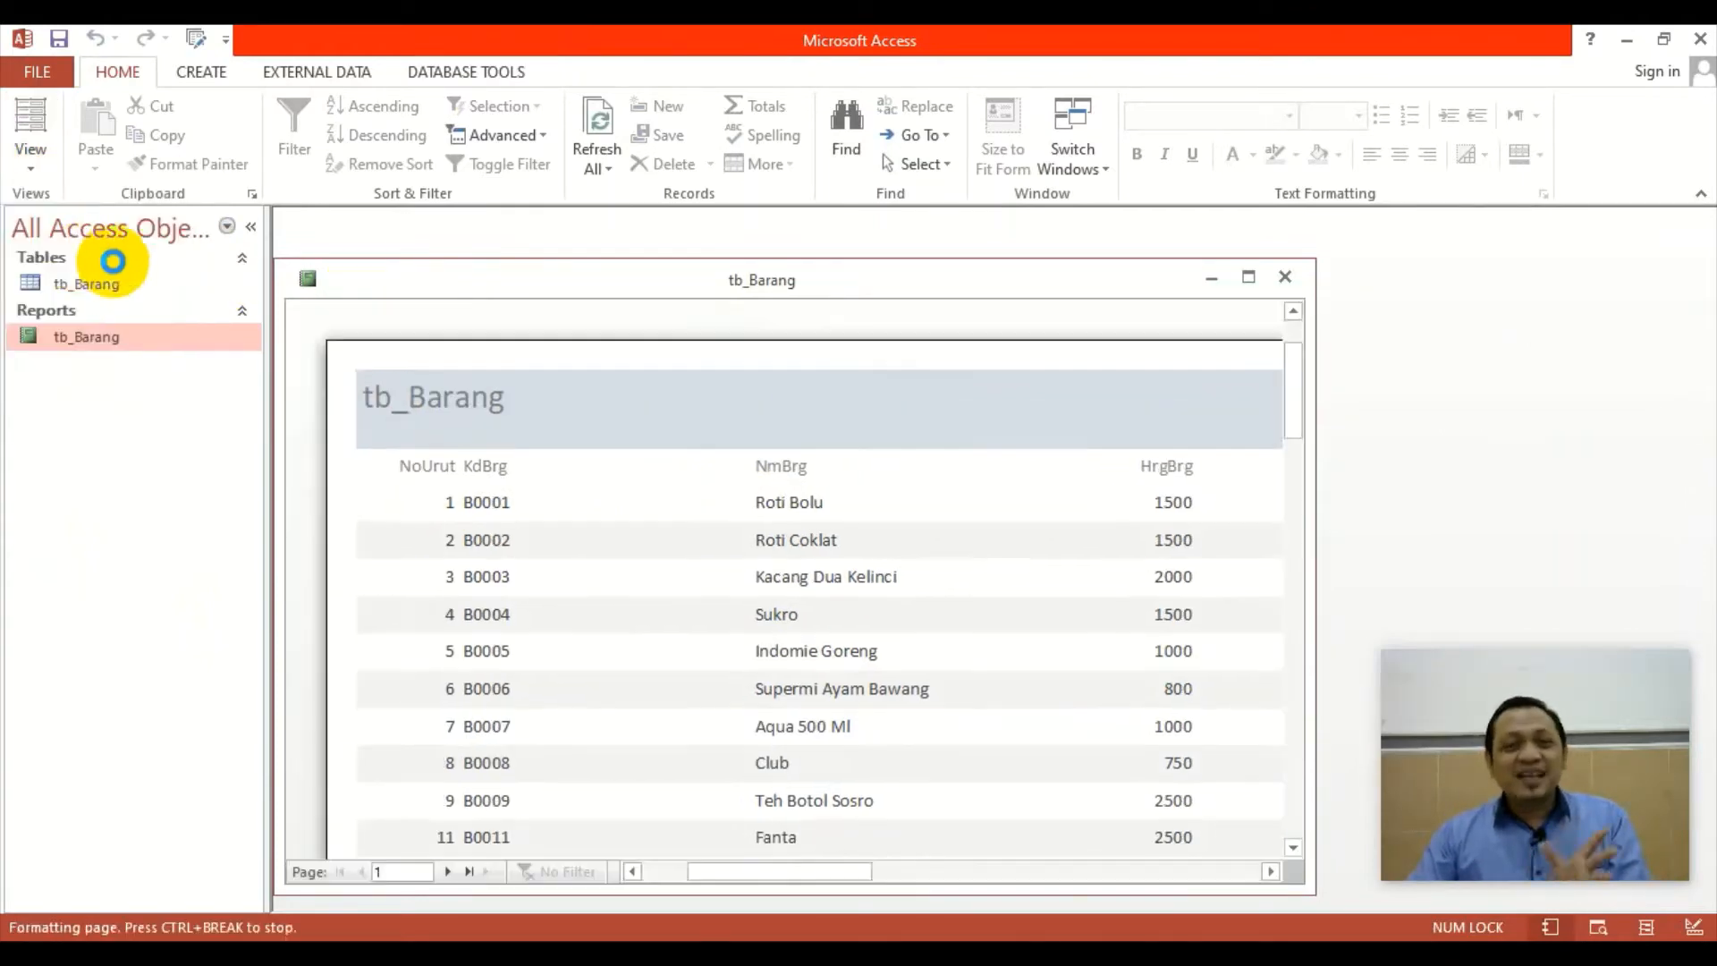
# Maximize the tb_Barang report preview, examine the row numbering around the deleted record, and close the report.
pyautogui.click(1250, 278)
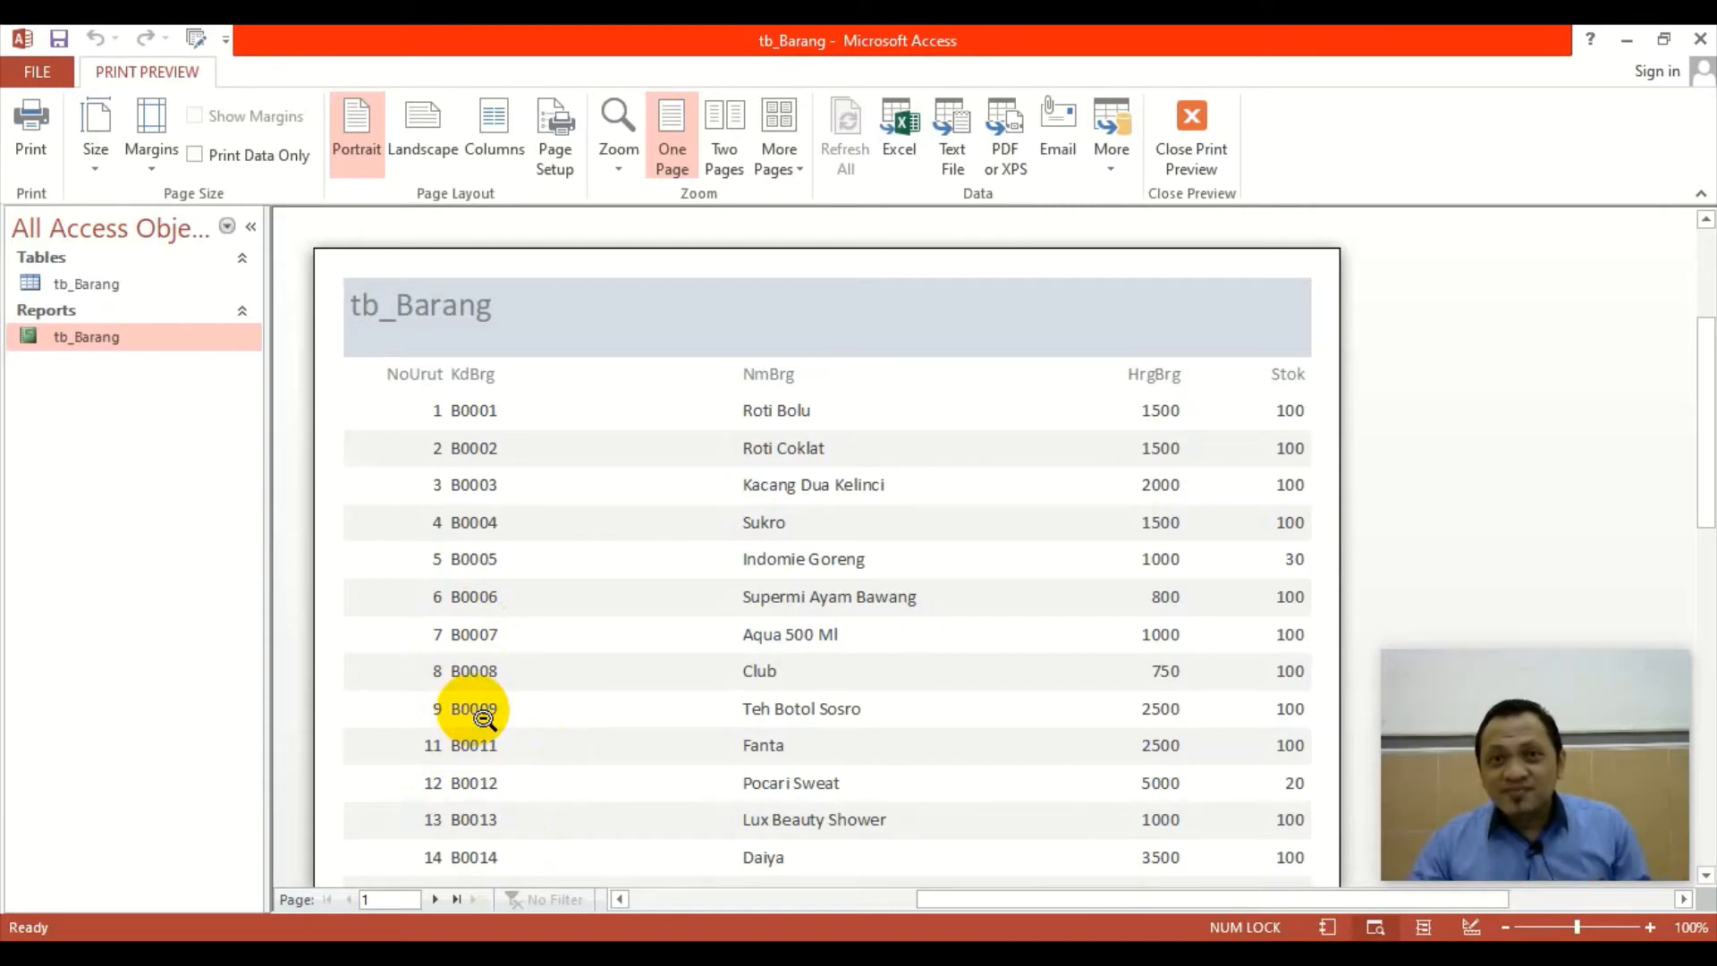
pyautogui.click(1196, 113)
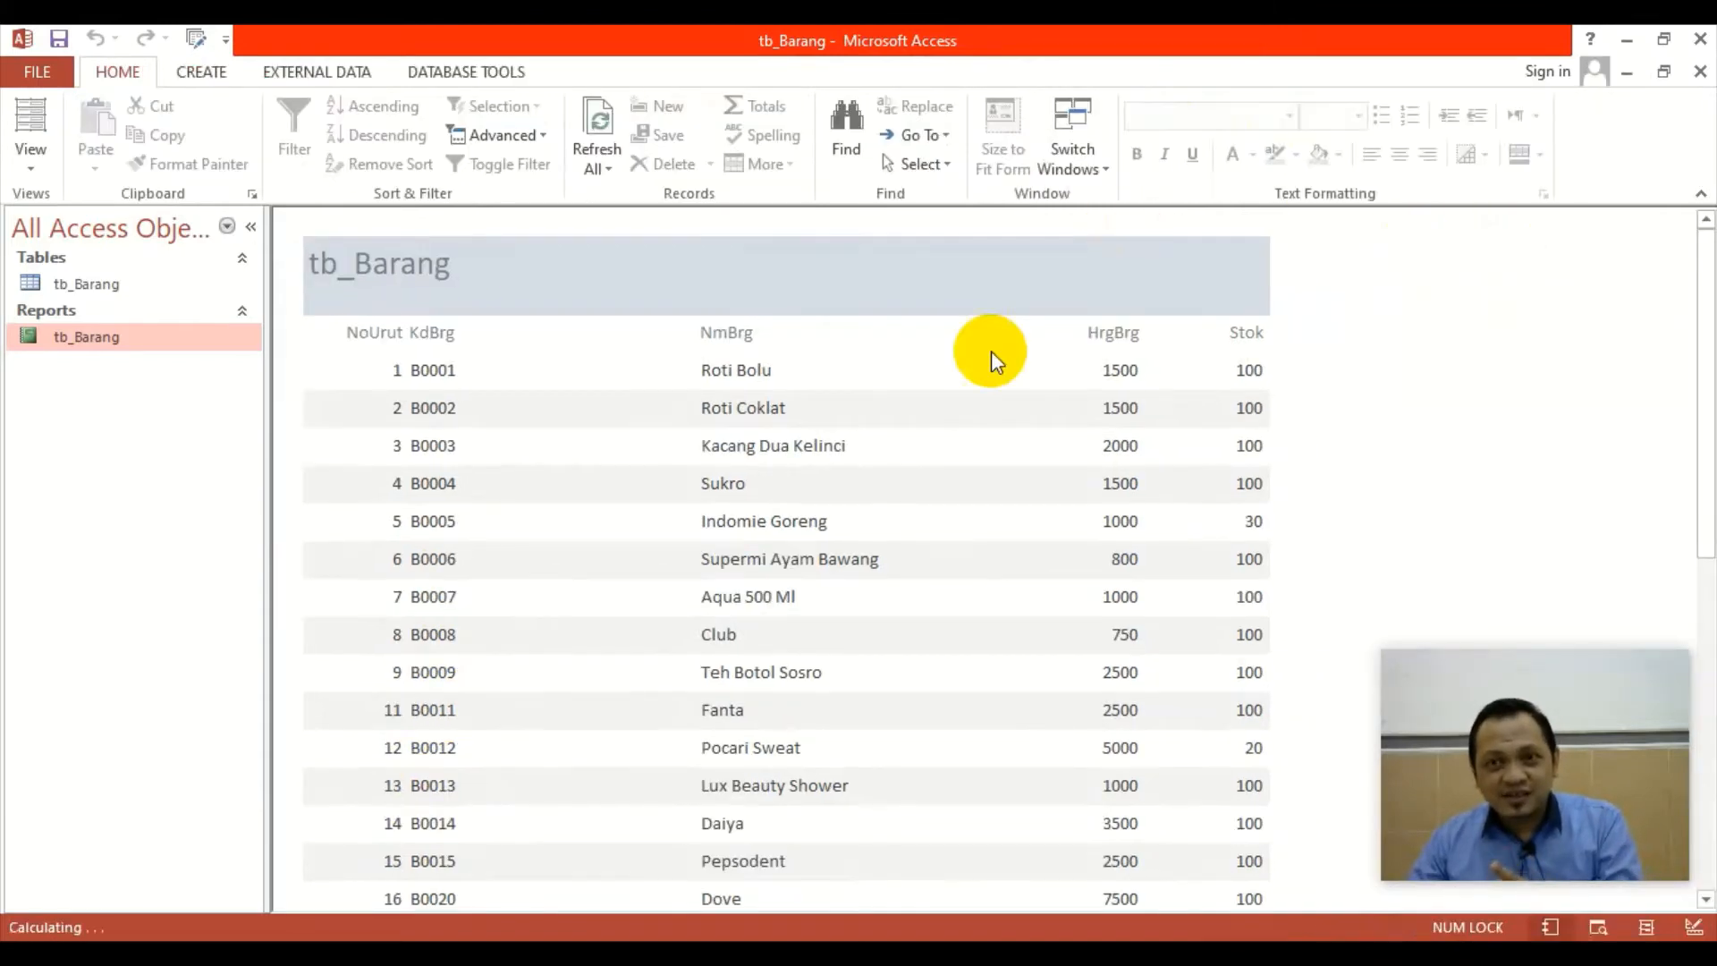
pyautogui.click(1701, 73)
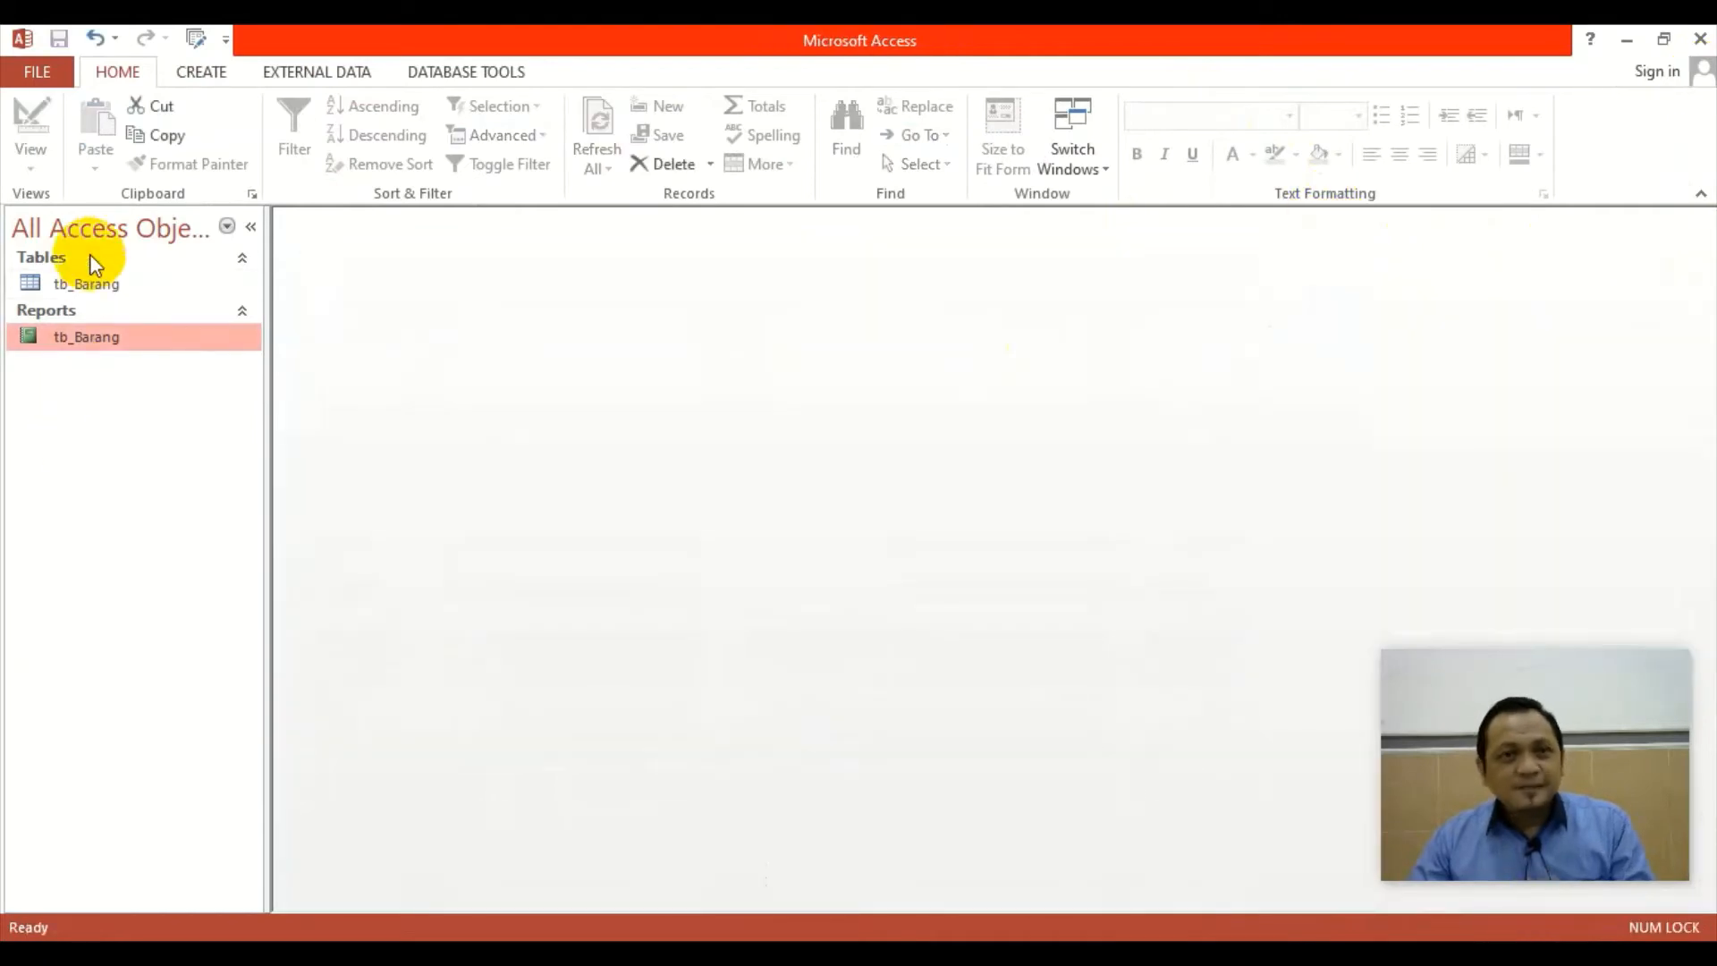
# Open the tb_Barang table, review the NoUrut values against the other fields, and close the table.
pyautogui.doubleClick(98, 277)
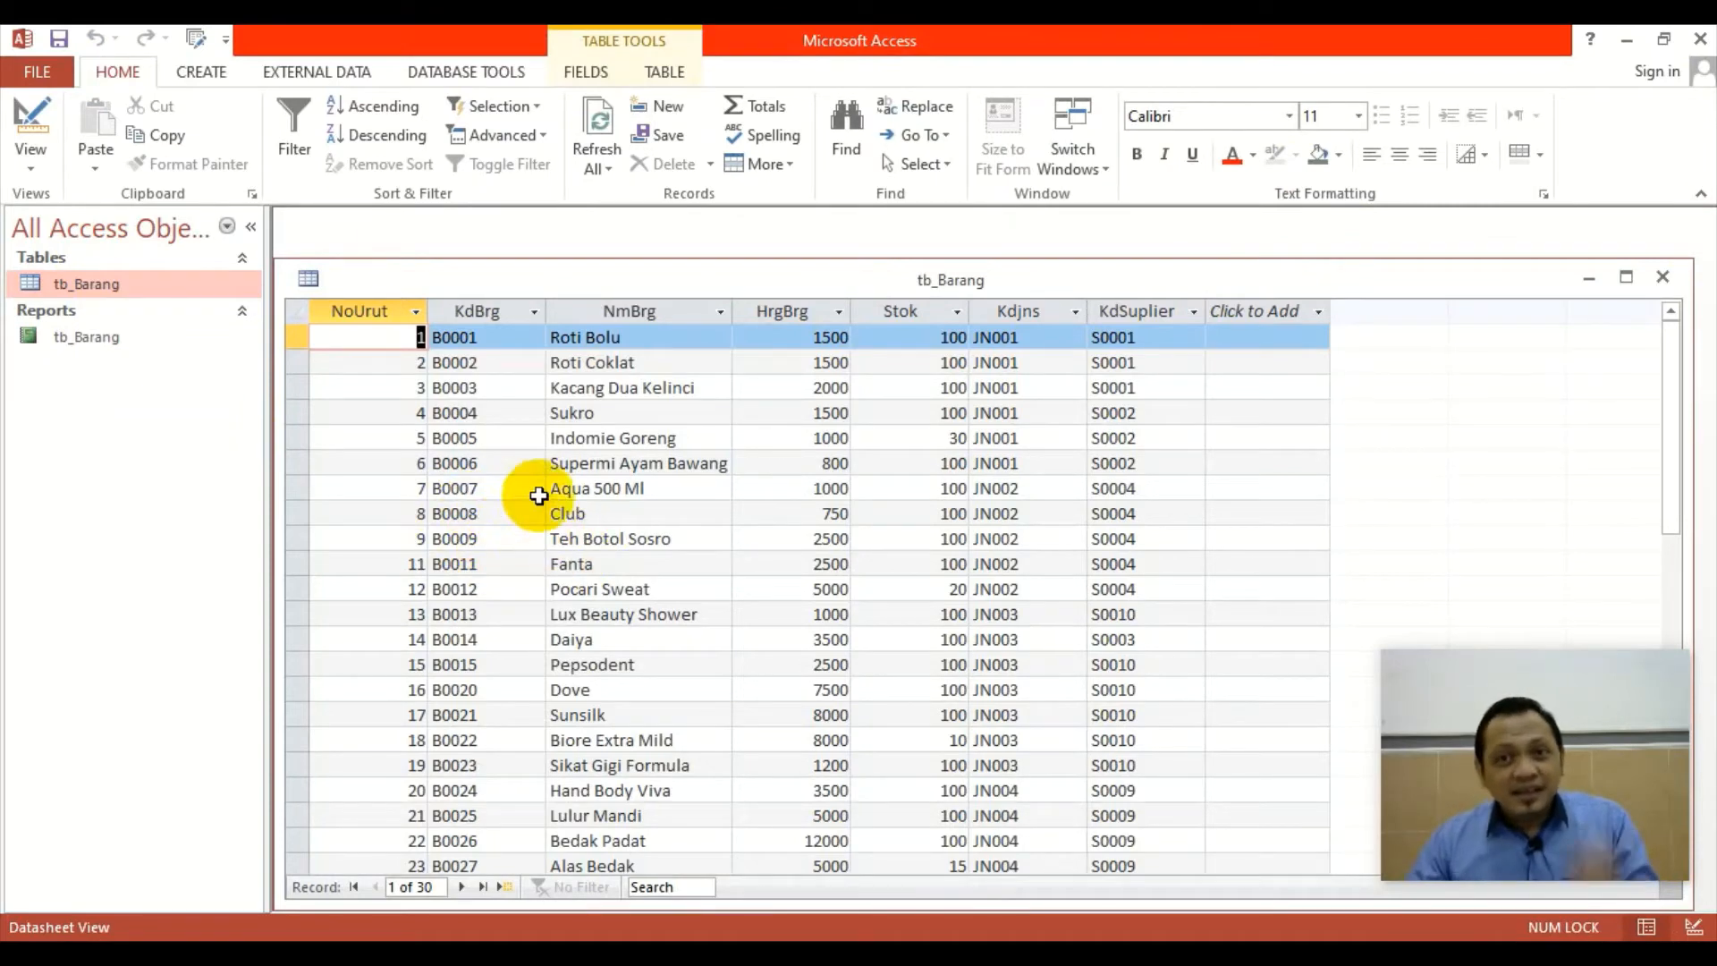
pyautogui.click(1026, 341)
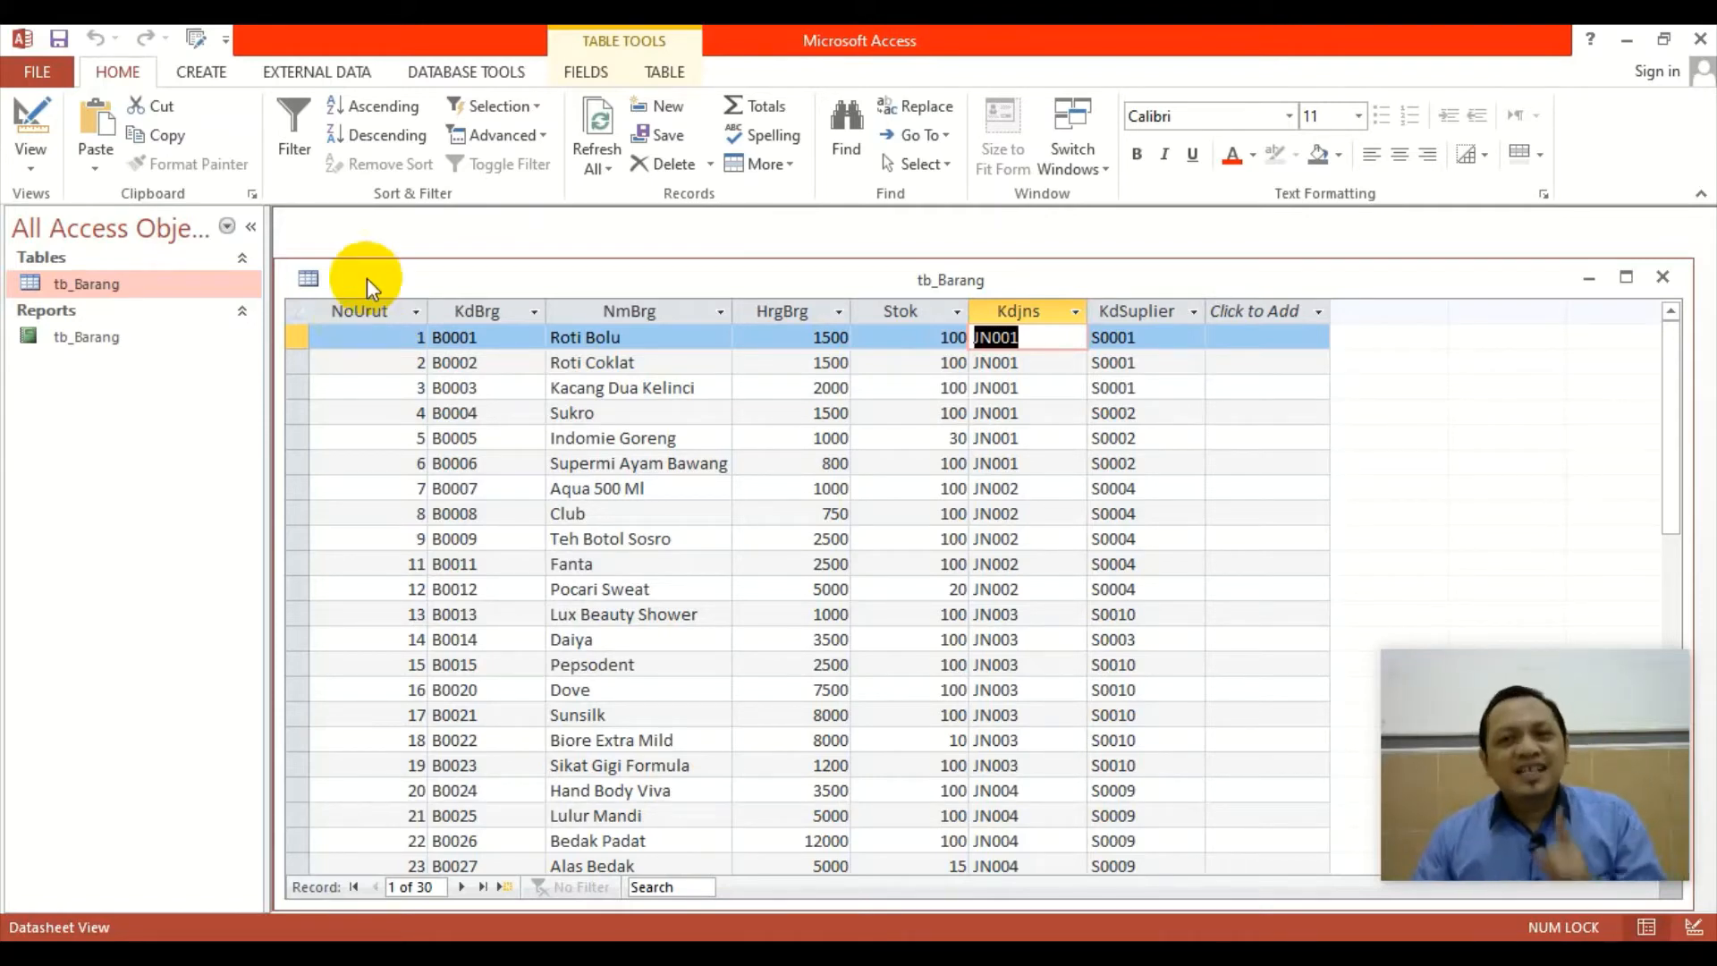
pyautogui.click(1664, 278)
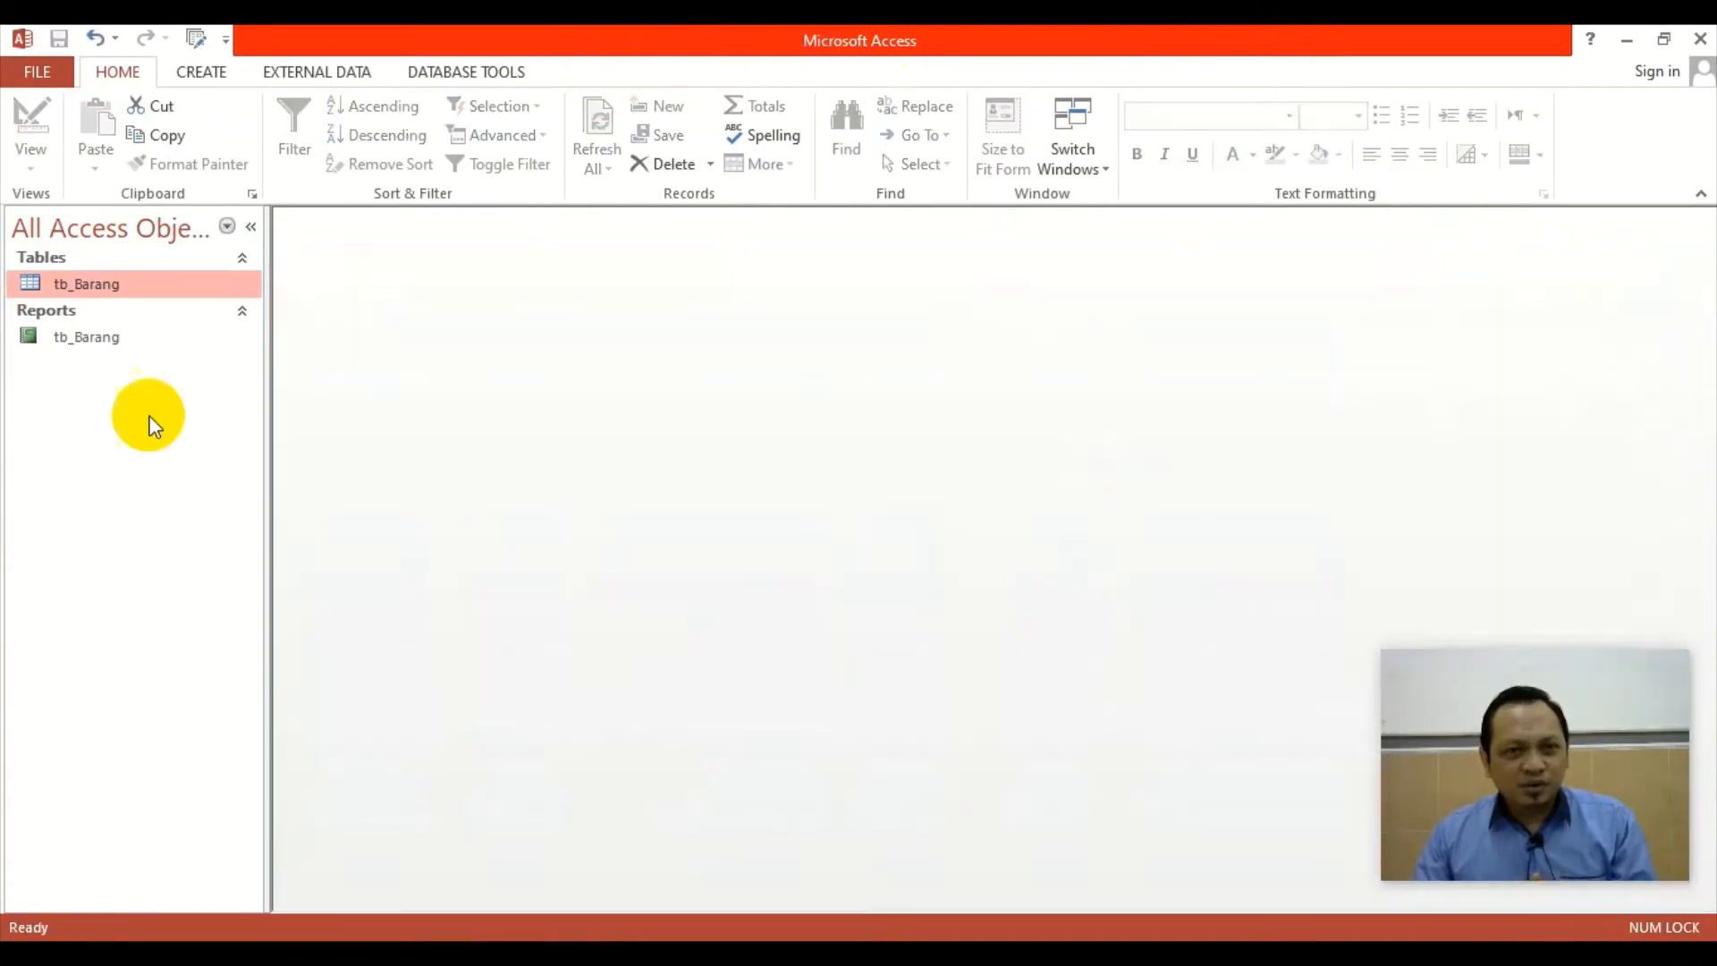
# Permanently delete the tb_Barang report from the database.
pyautogui.rightClick(116, 341)
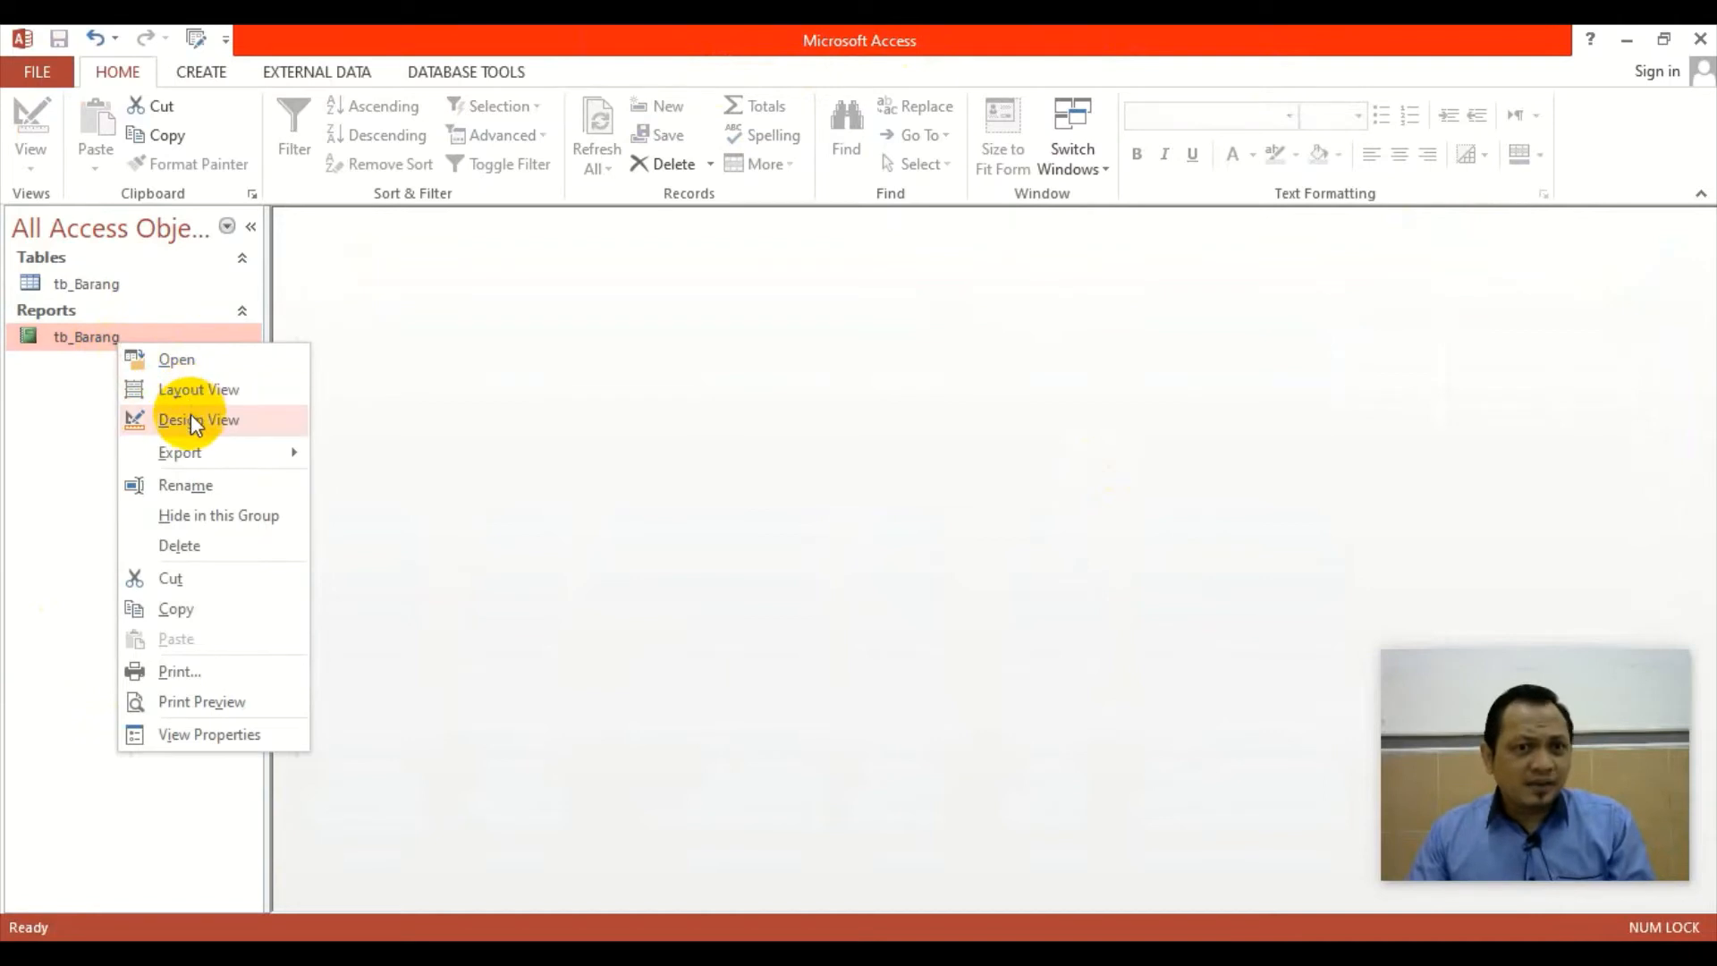
pyautogui.click(195, 558)
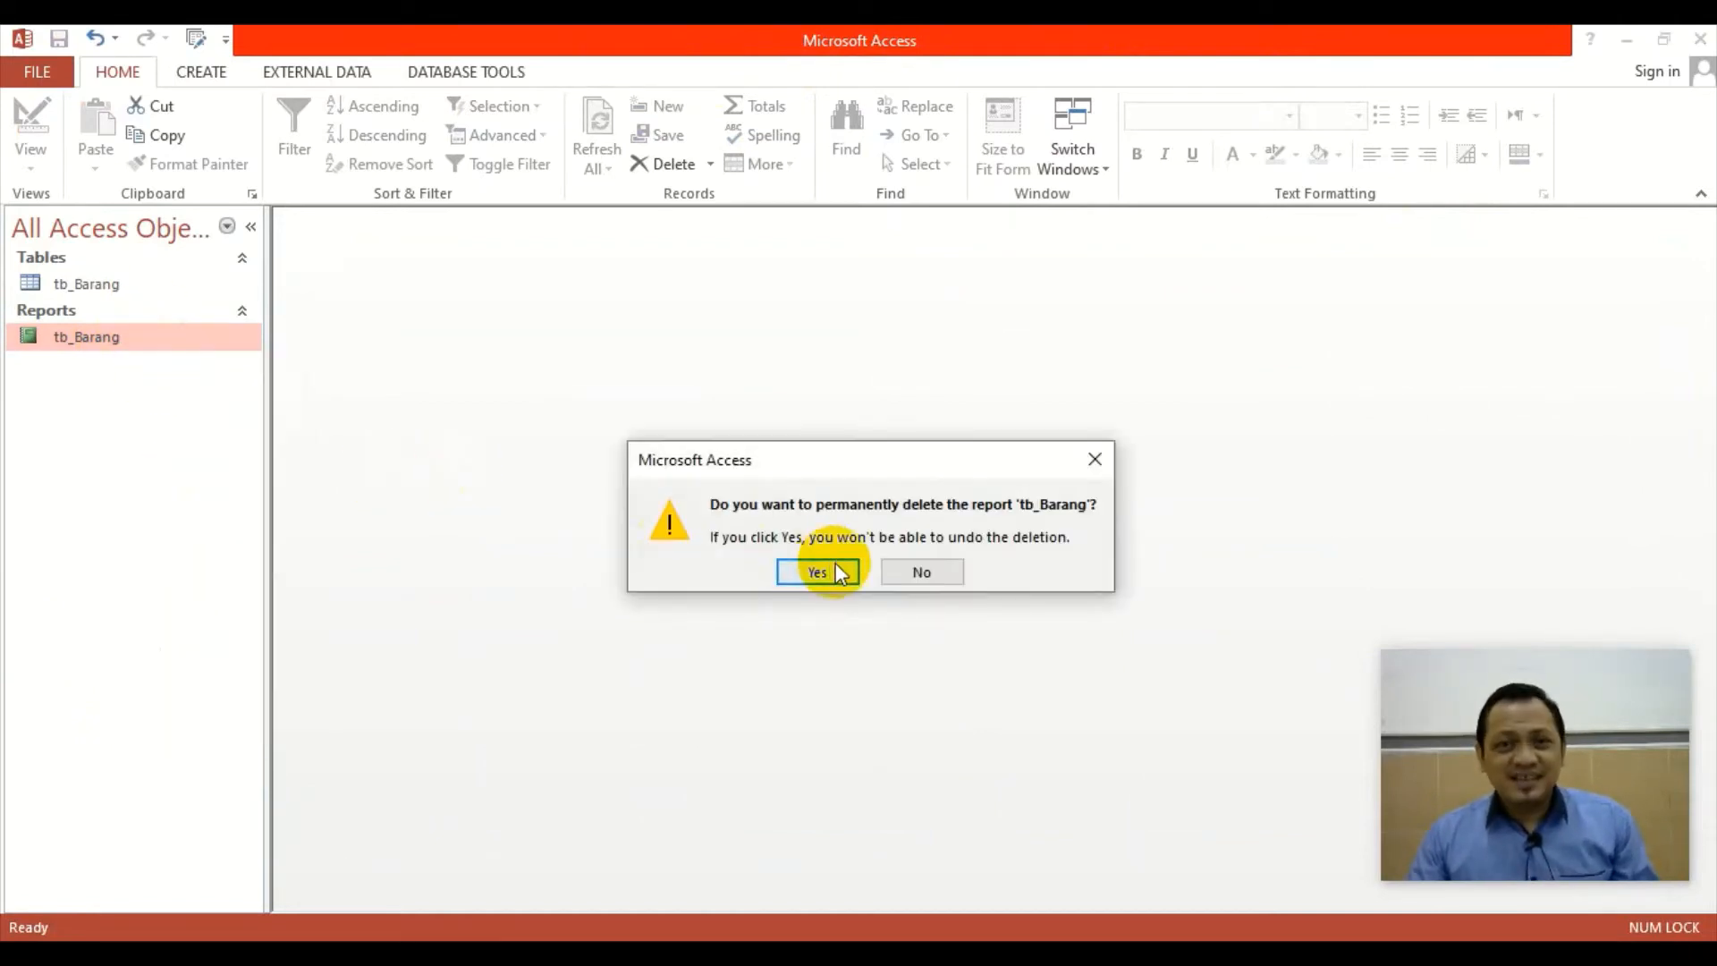
pyautogui.click(837, 565)
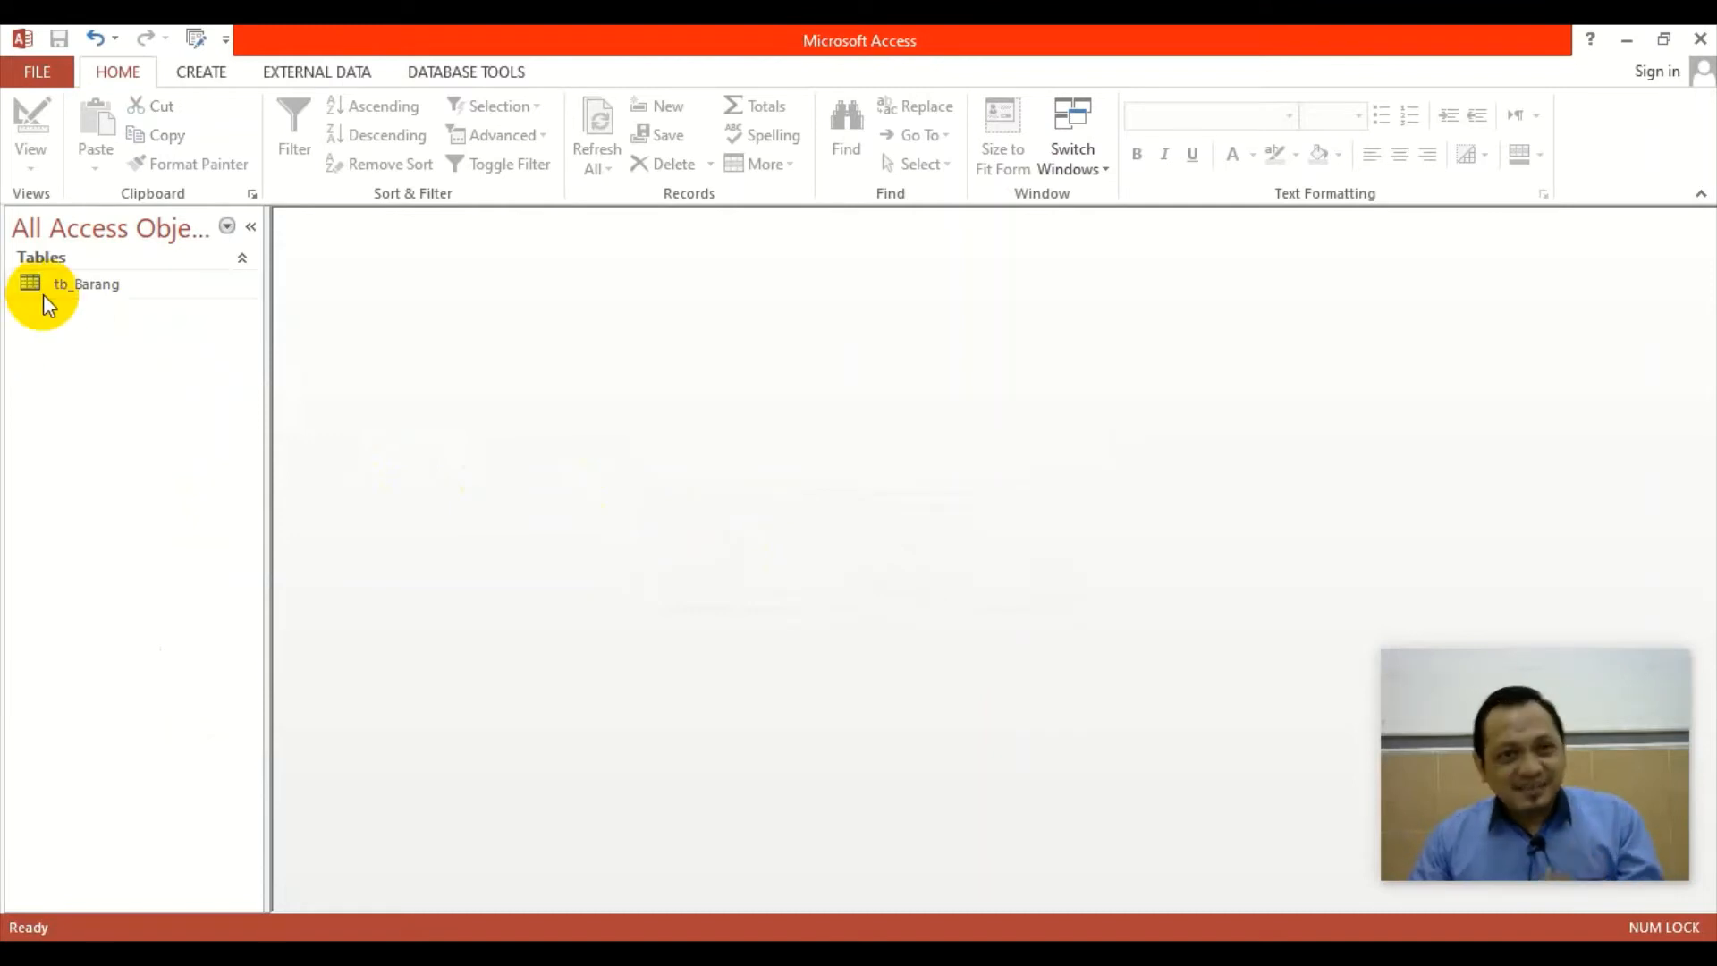
# In the tb_Barang table design, remove the primary key from NoUrut and permanently delete that field.
pyautogui.rightClick(85, 279)
pyautogui.click(133, 326)
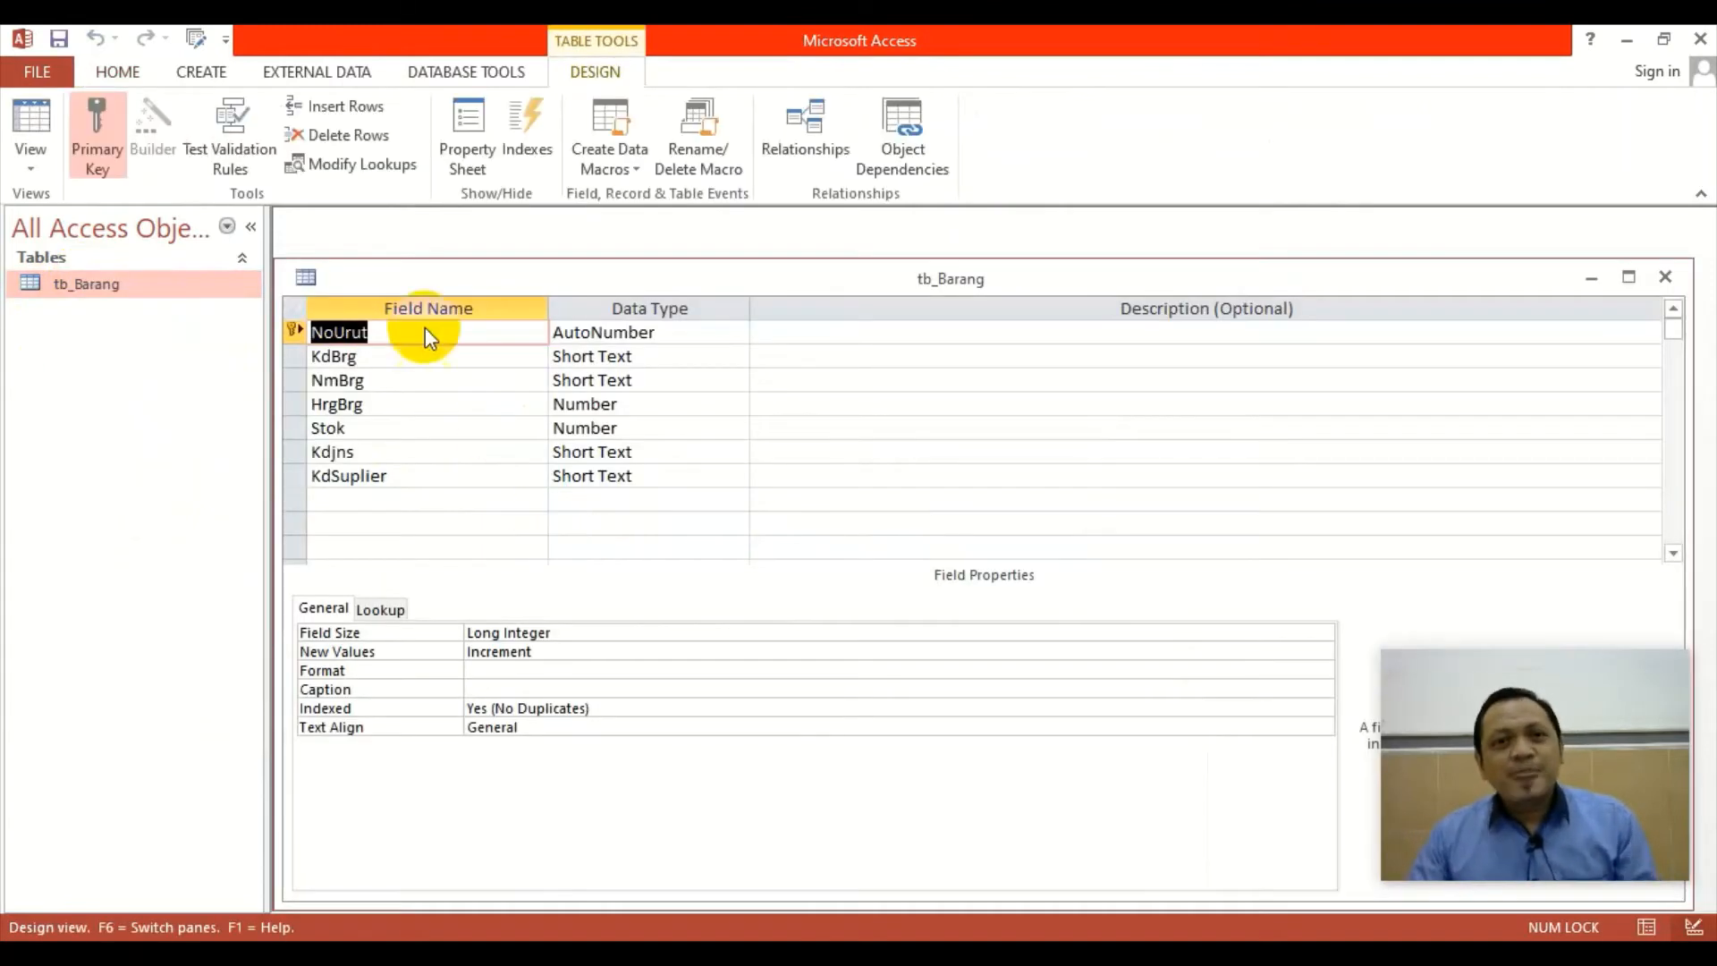
pyautogui.click(99, 148)
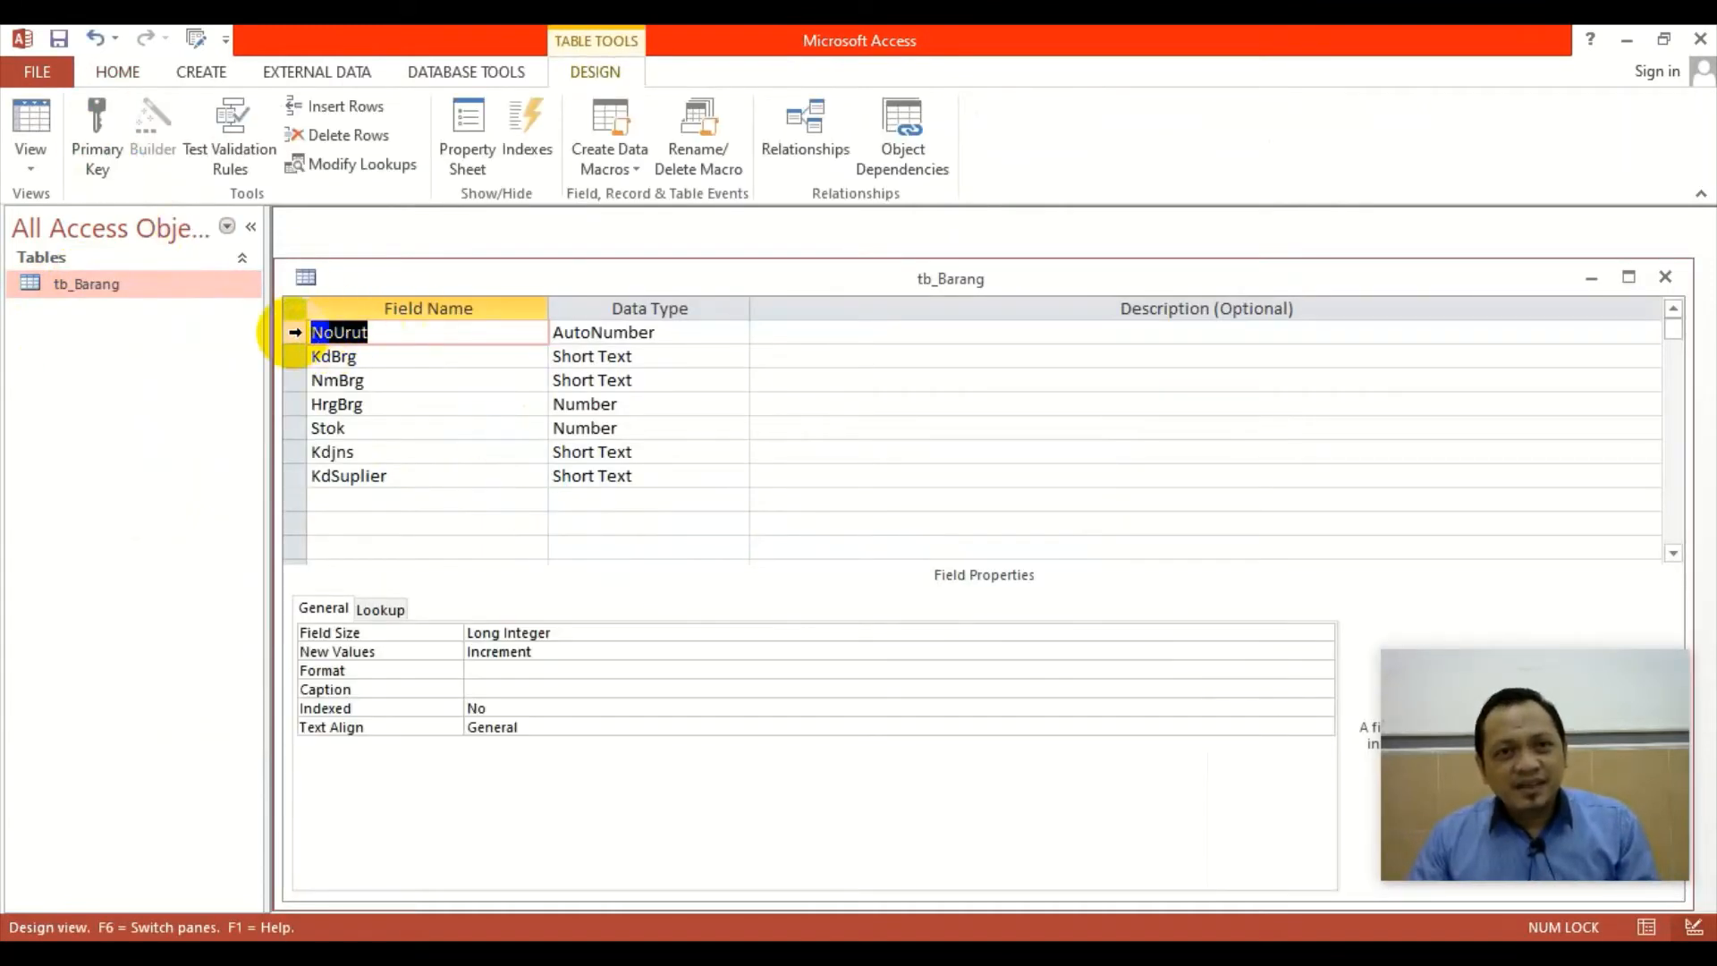
pyautogui.click(295, 333)
pyautogui.press('Delete')
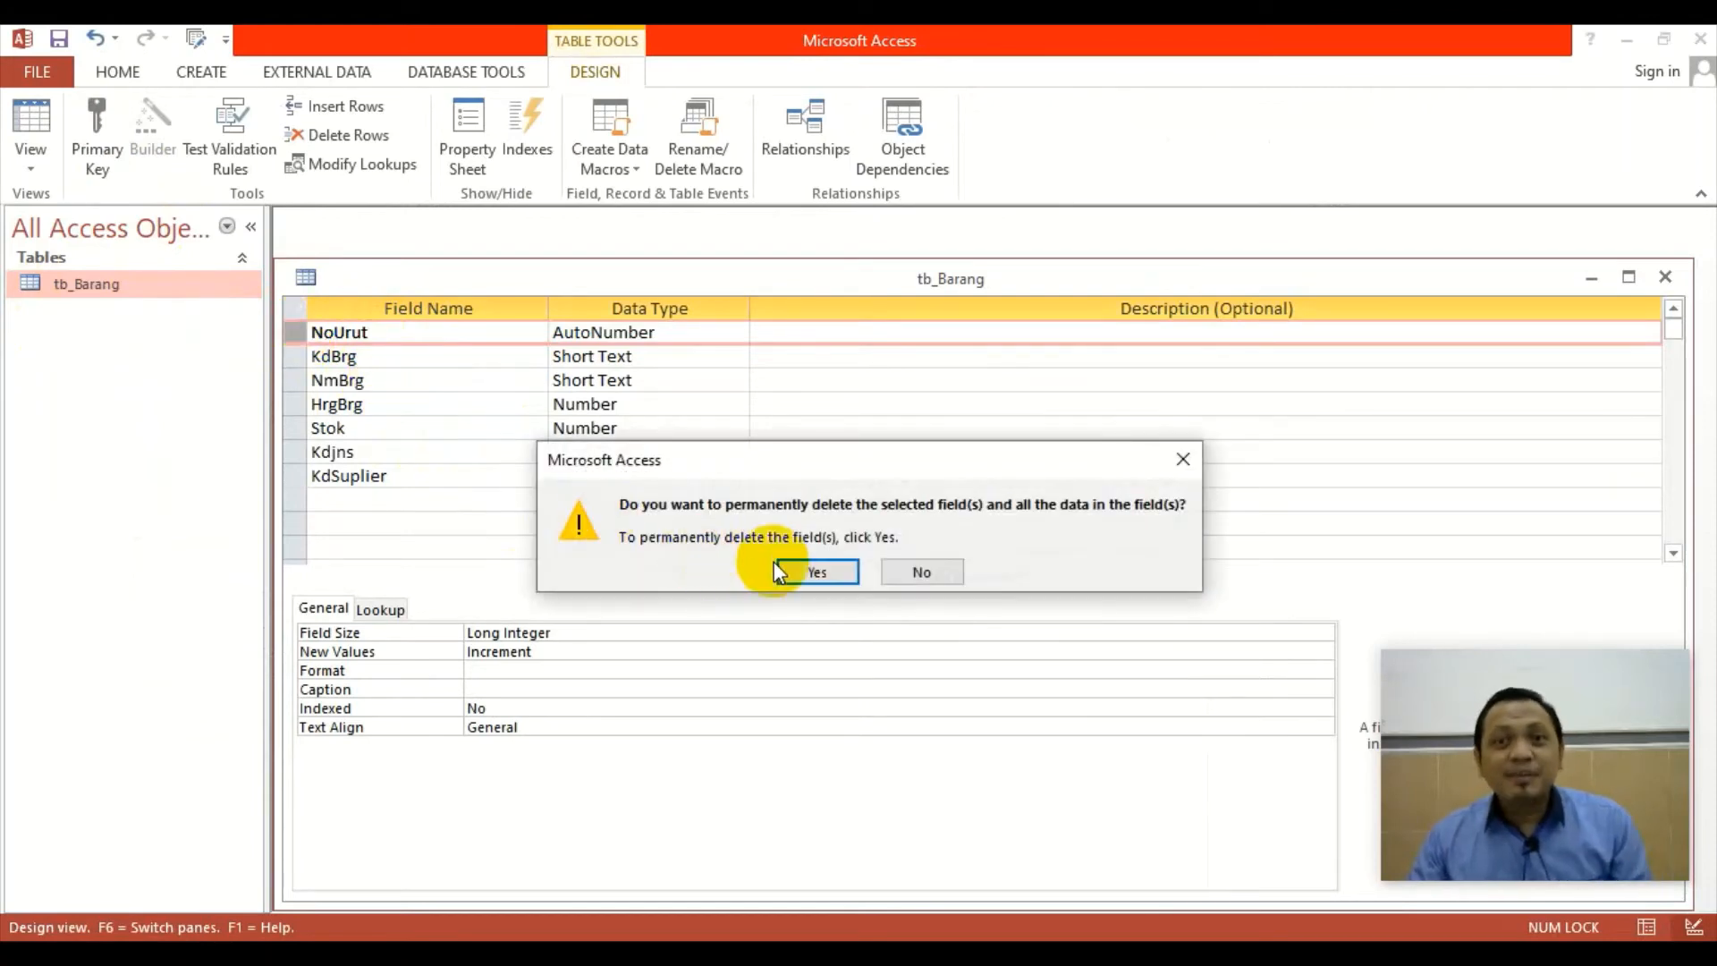
pyautogui.click(809, 572)
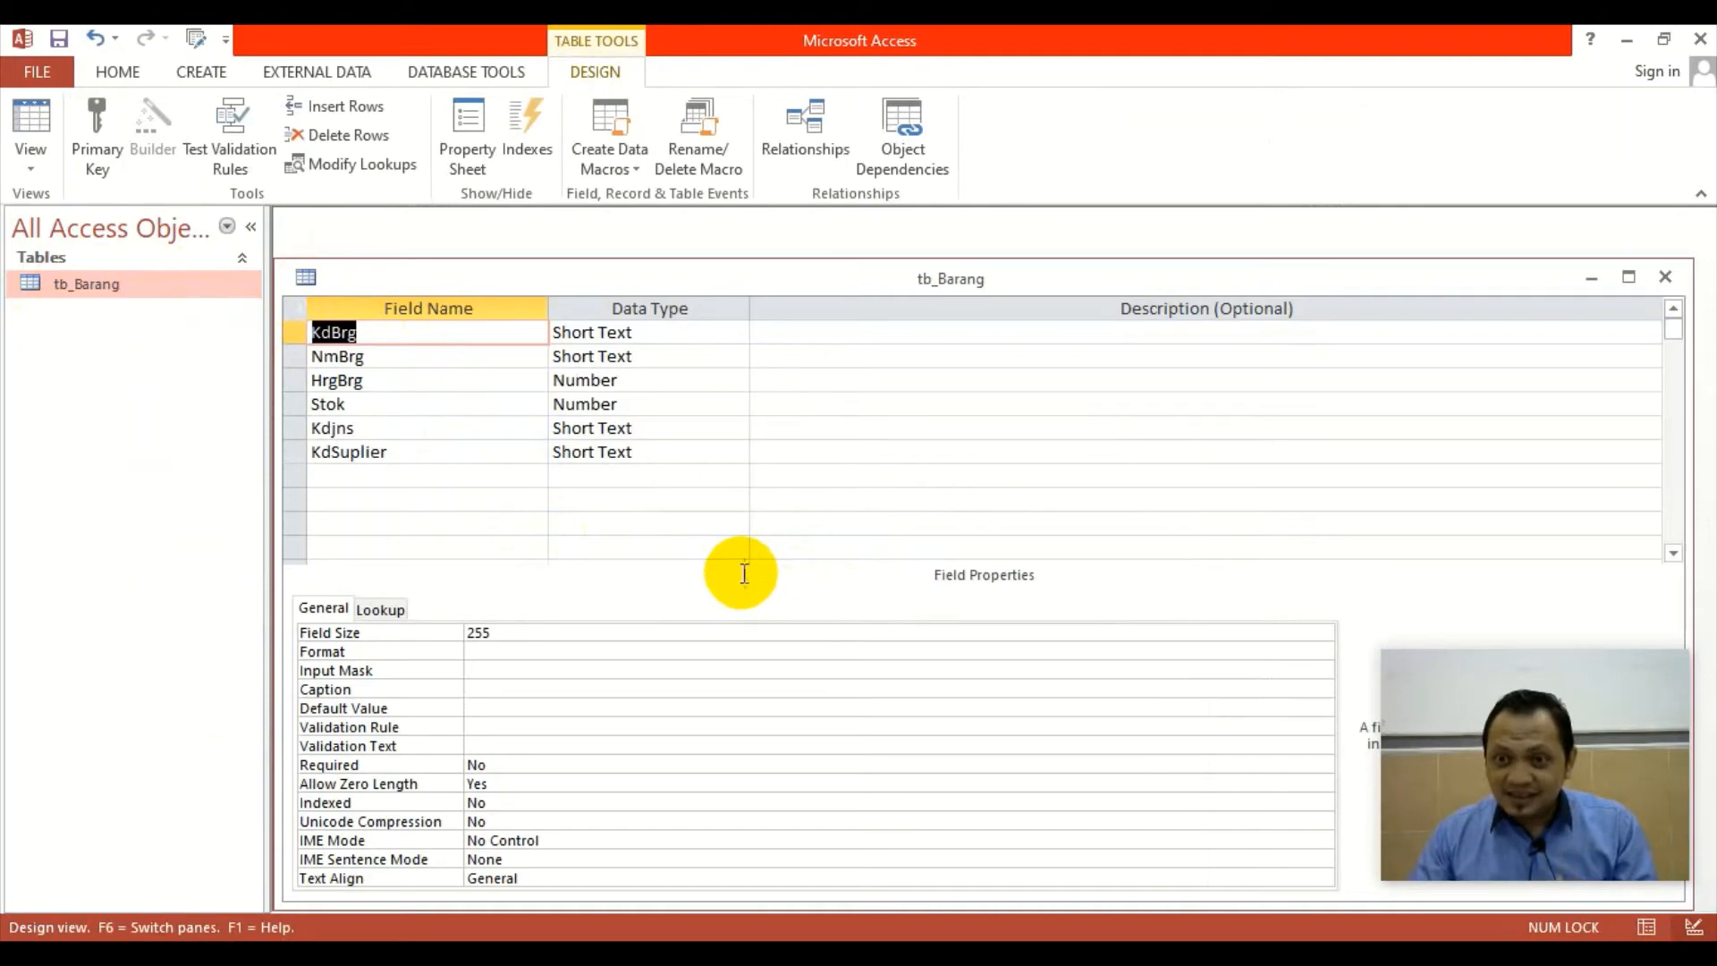
# Make KdBrg the primary key of tb_Barang, save the table design, and check the records in the datasheet.
pyautogui.click(95, 132)
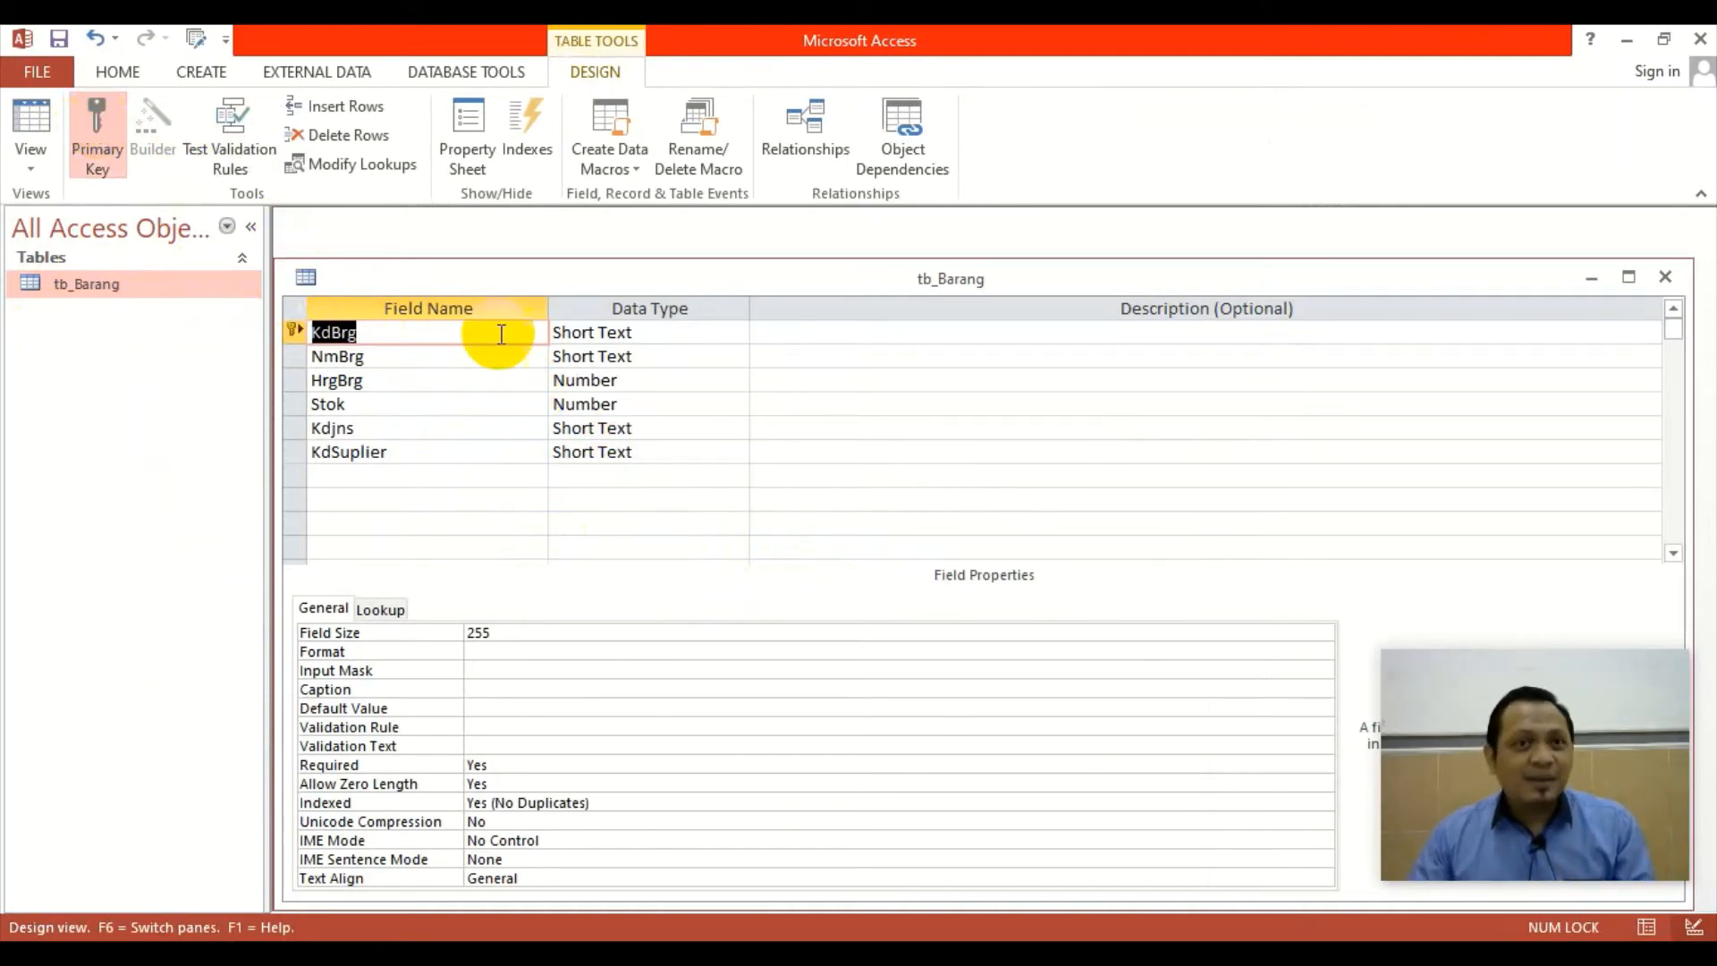
pyautogui.click(1667, 275)
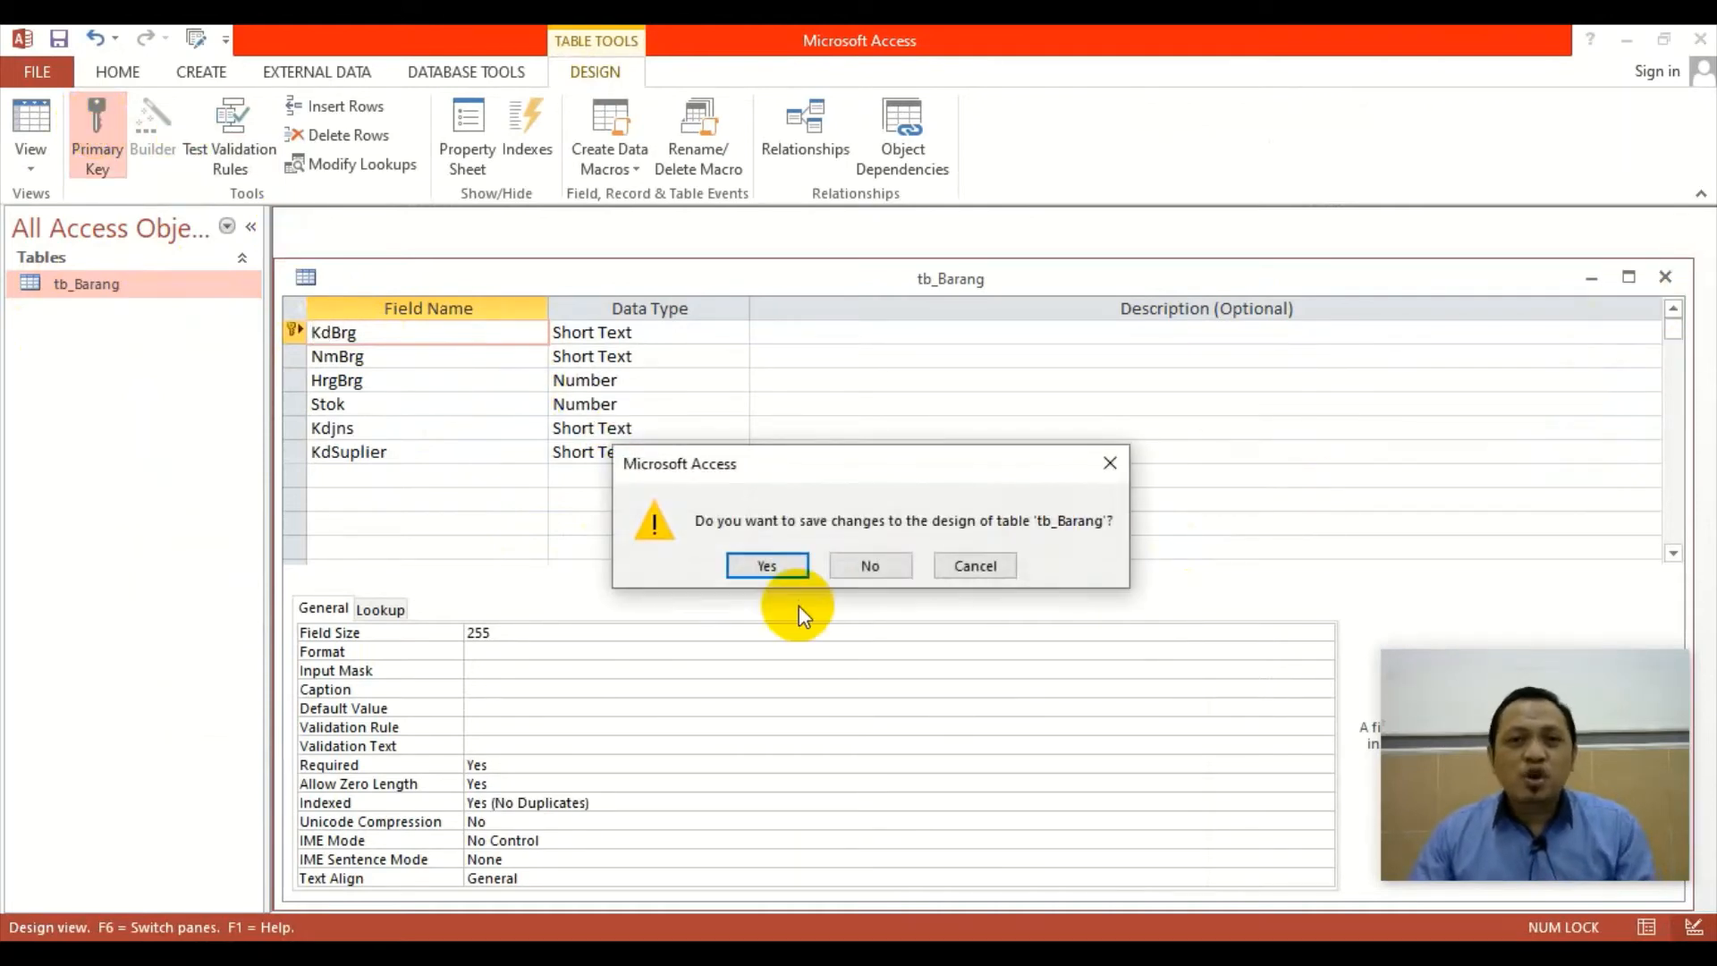
pyautogui.click(769, 564)
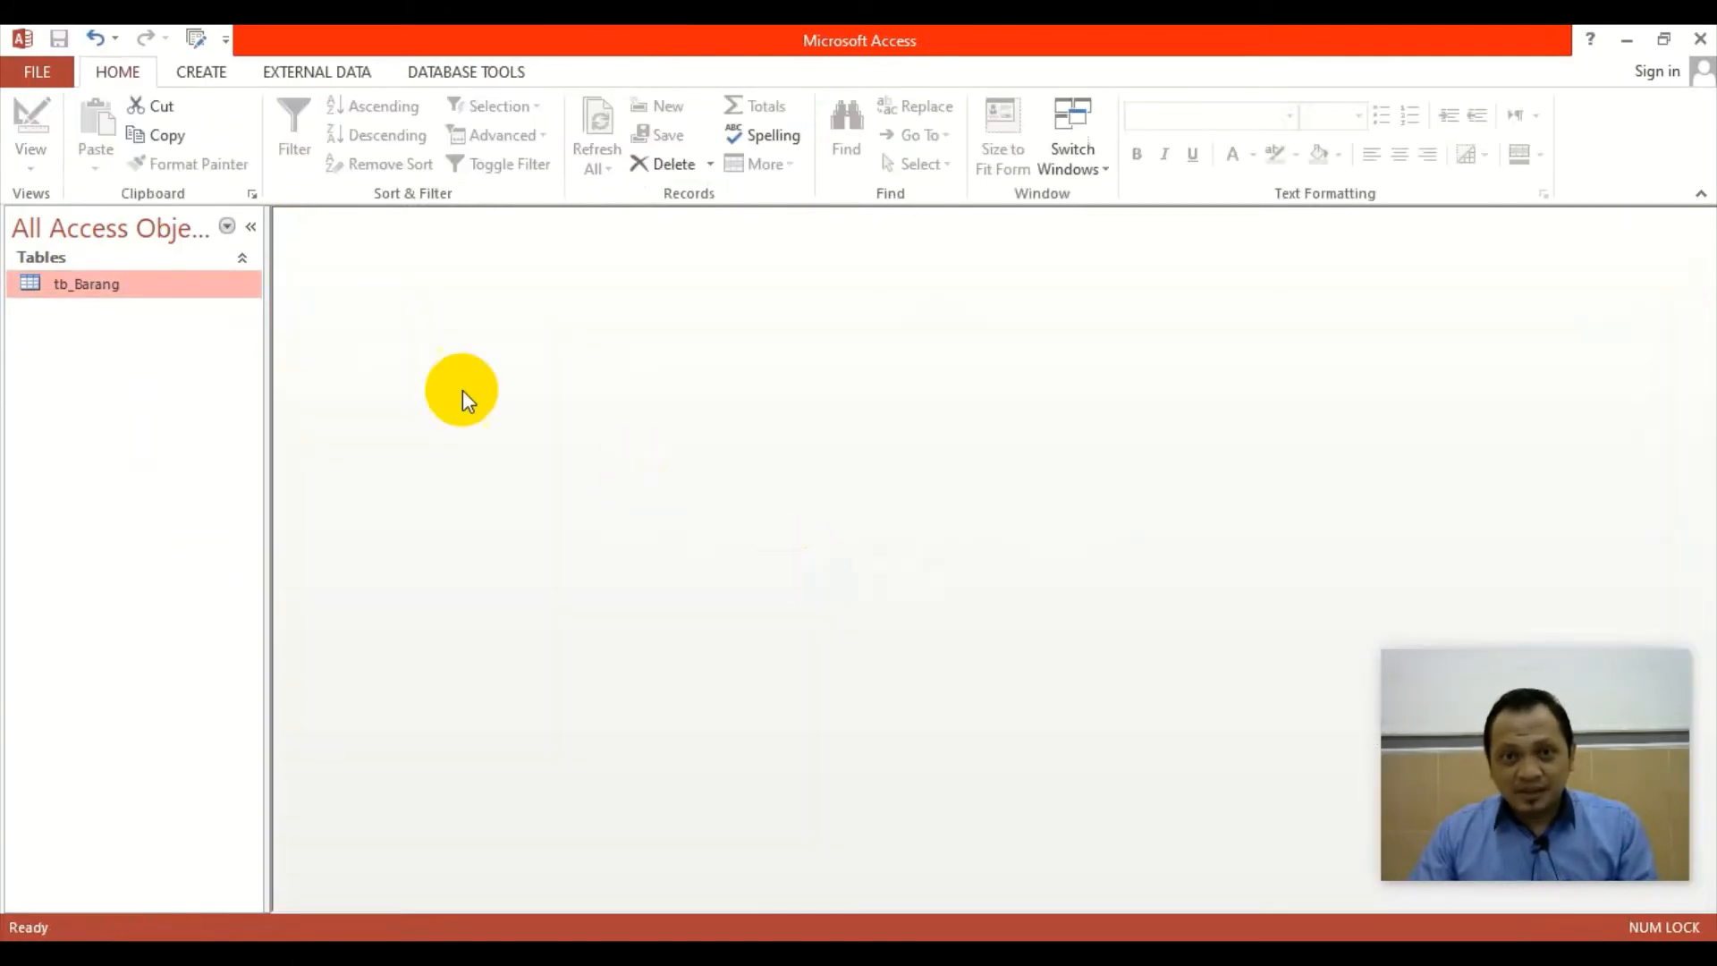
pyautogui.doubleClick(196, 292)
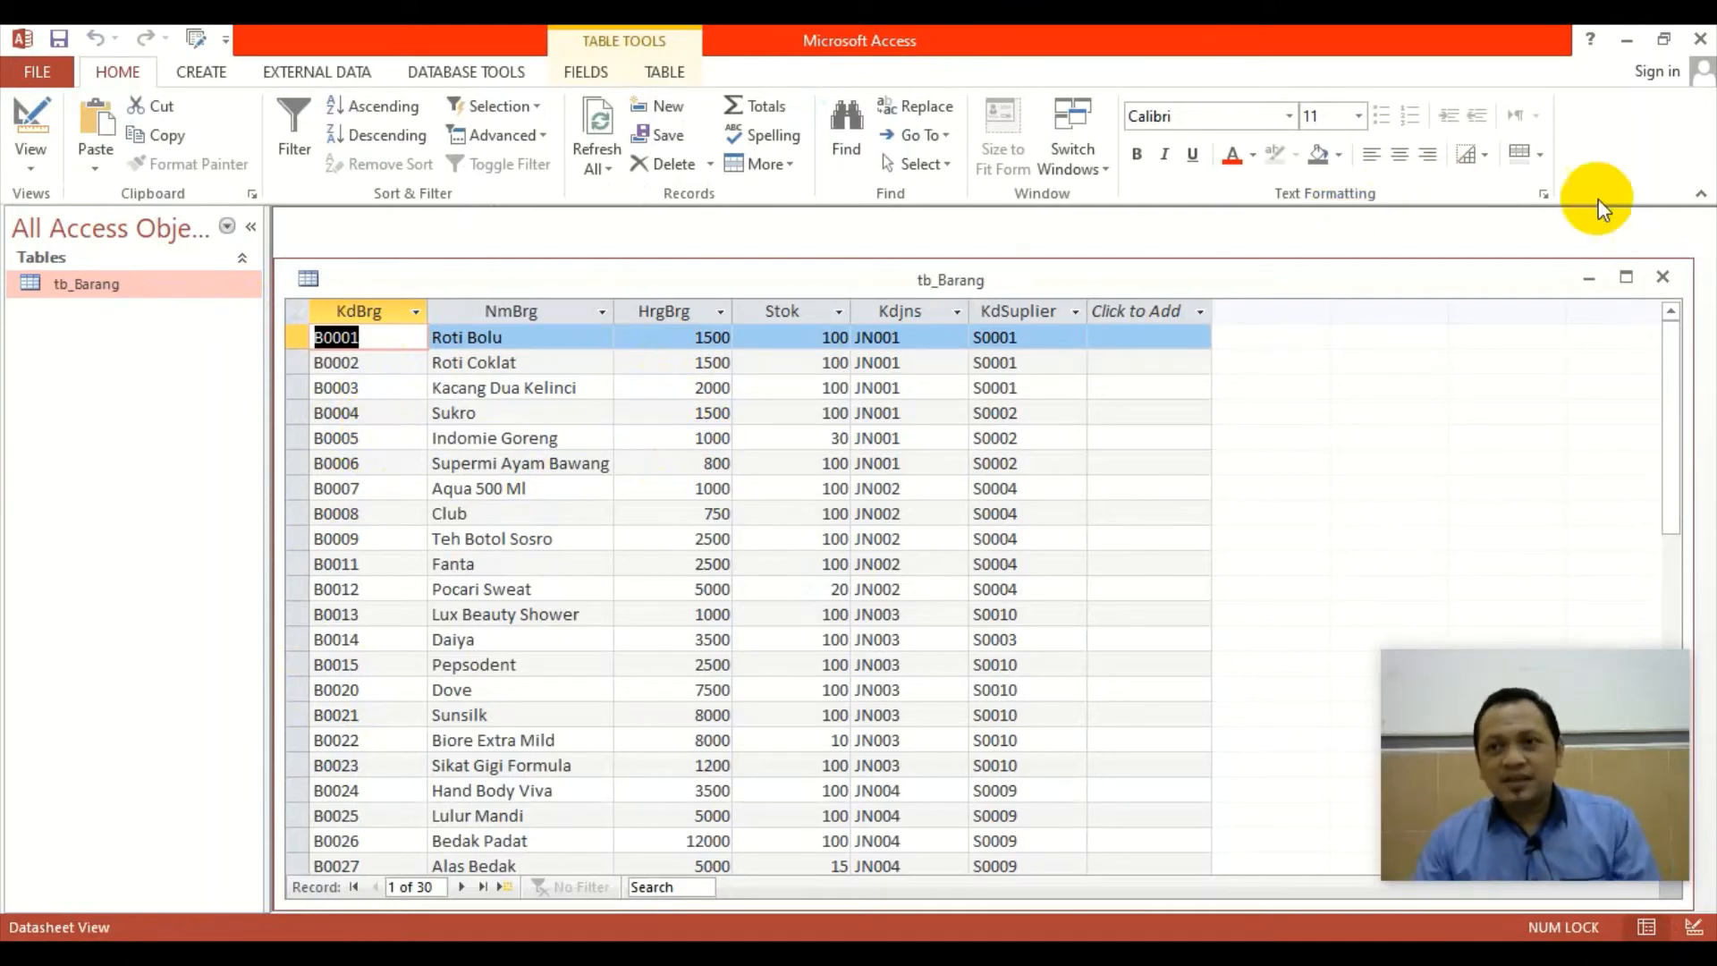
pyautogui.click(1663, 277)
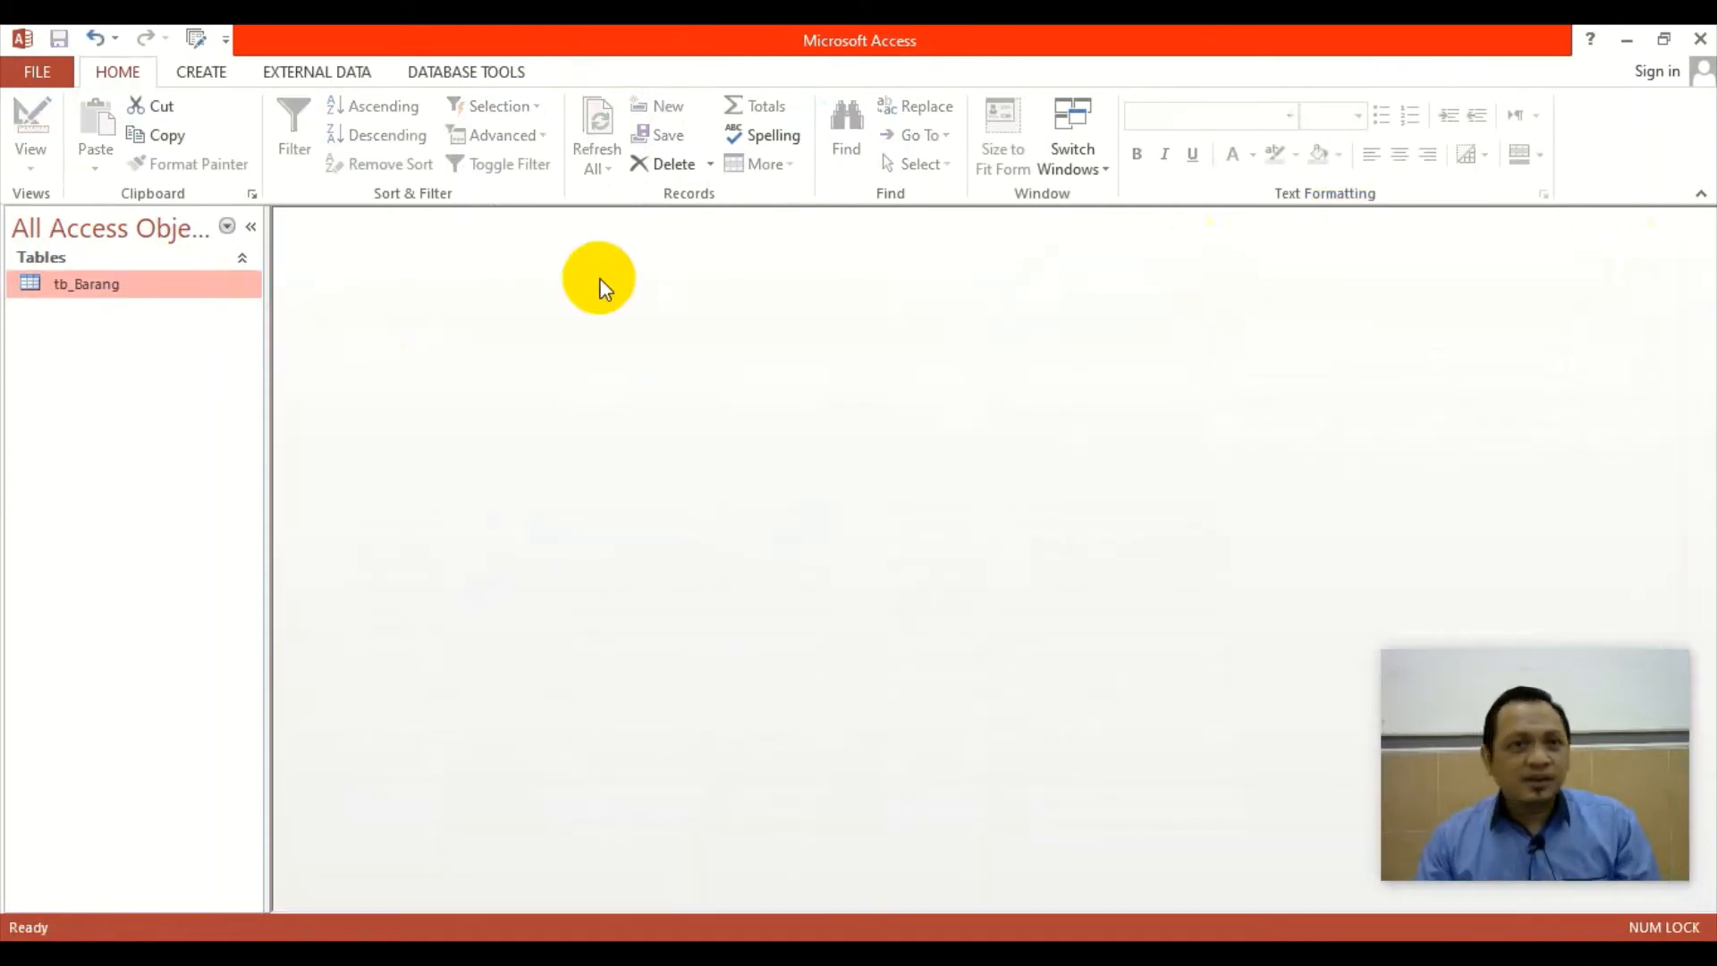
# Start a Report Wizard report on tb_Barang with the fields KdBrg, NmBrg, HrgBrg and Stok.
pyautogui.click(206, 74)
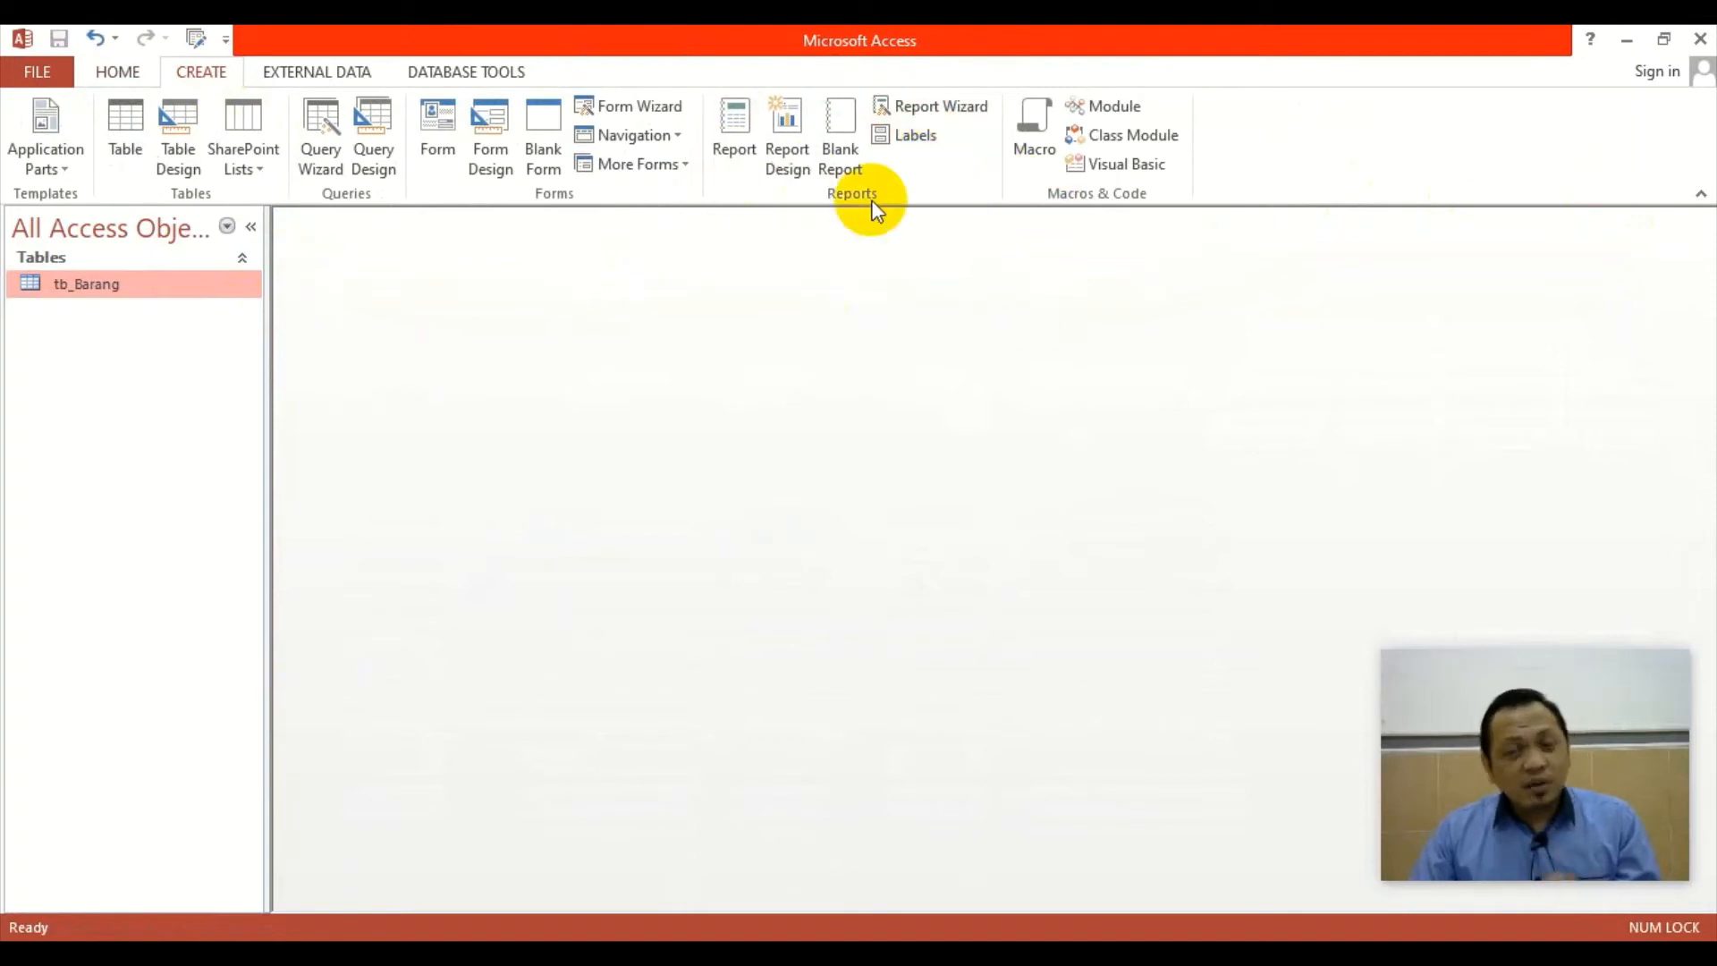
pyautogui.click(948, 103)
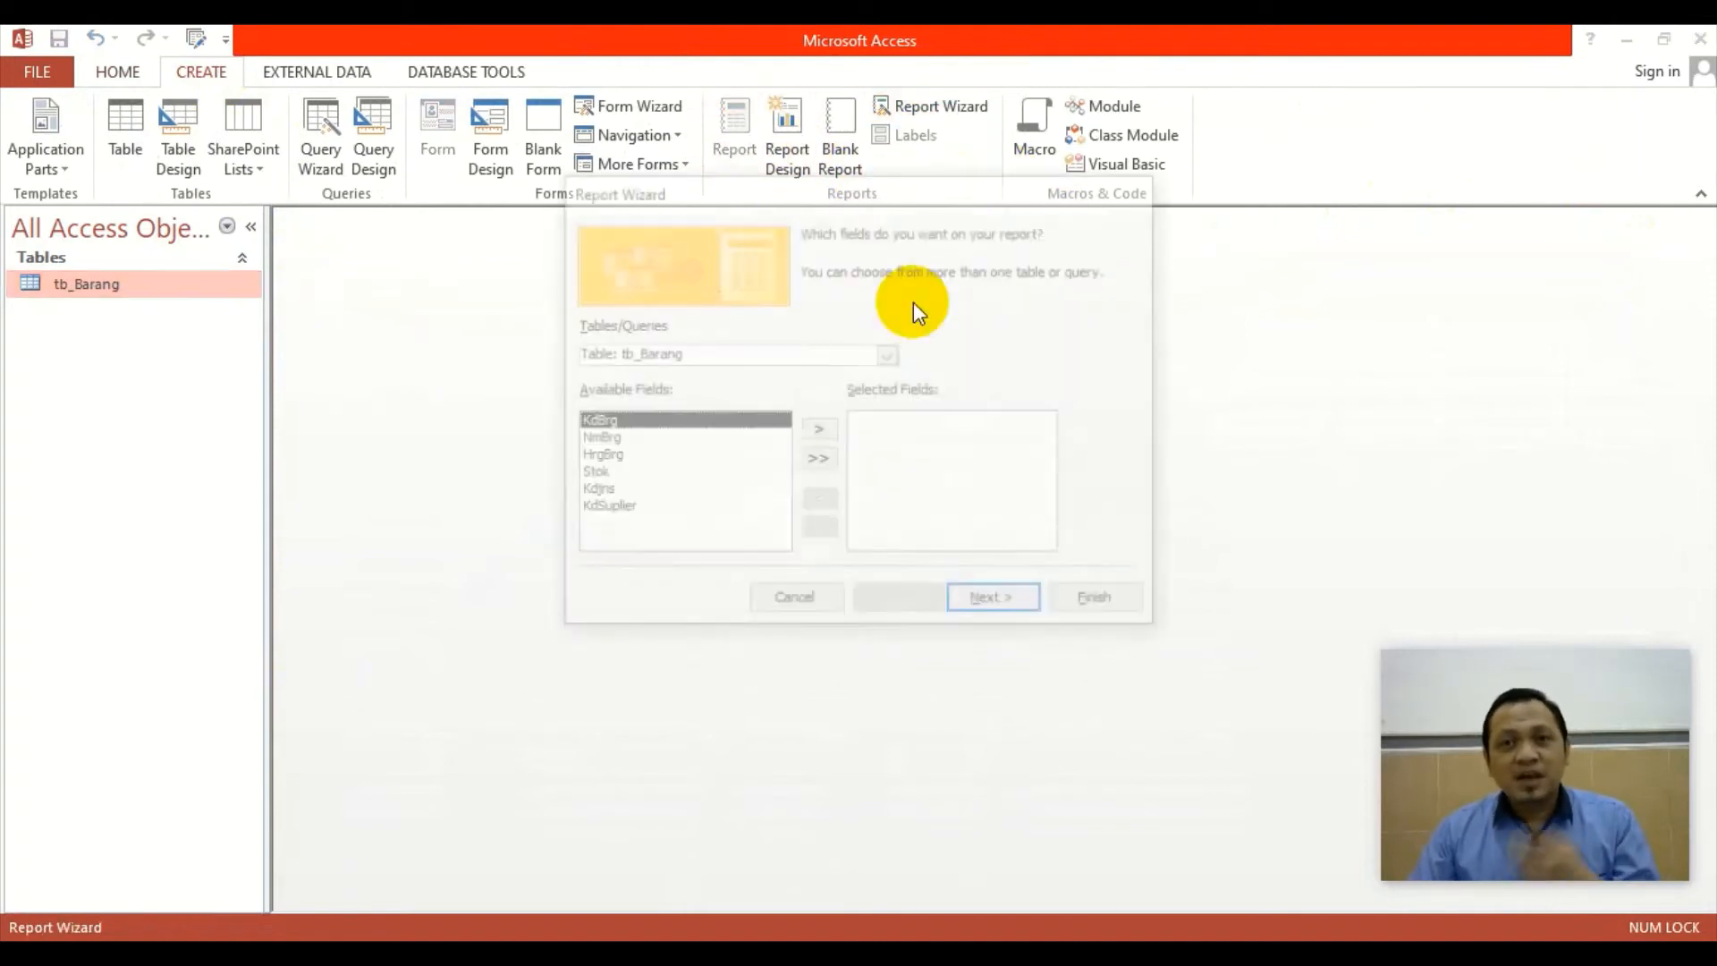
pyautogui.click(821, 428)
pyautogui.click(821, 428)
pyautogui.click(821, 428)
pyautogui.click(821, 428)
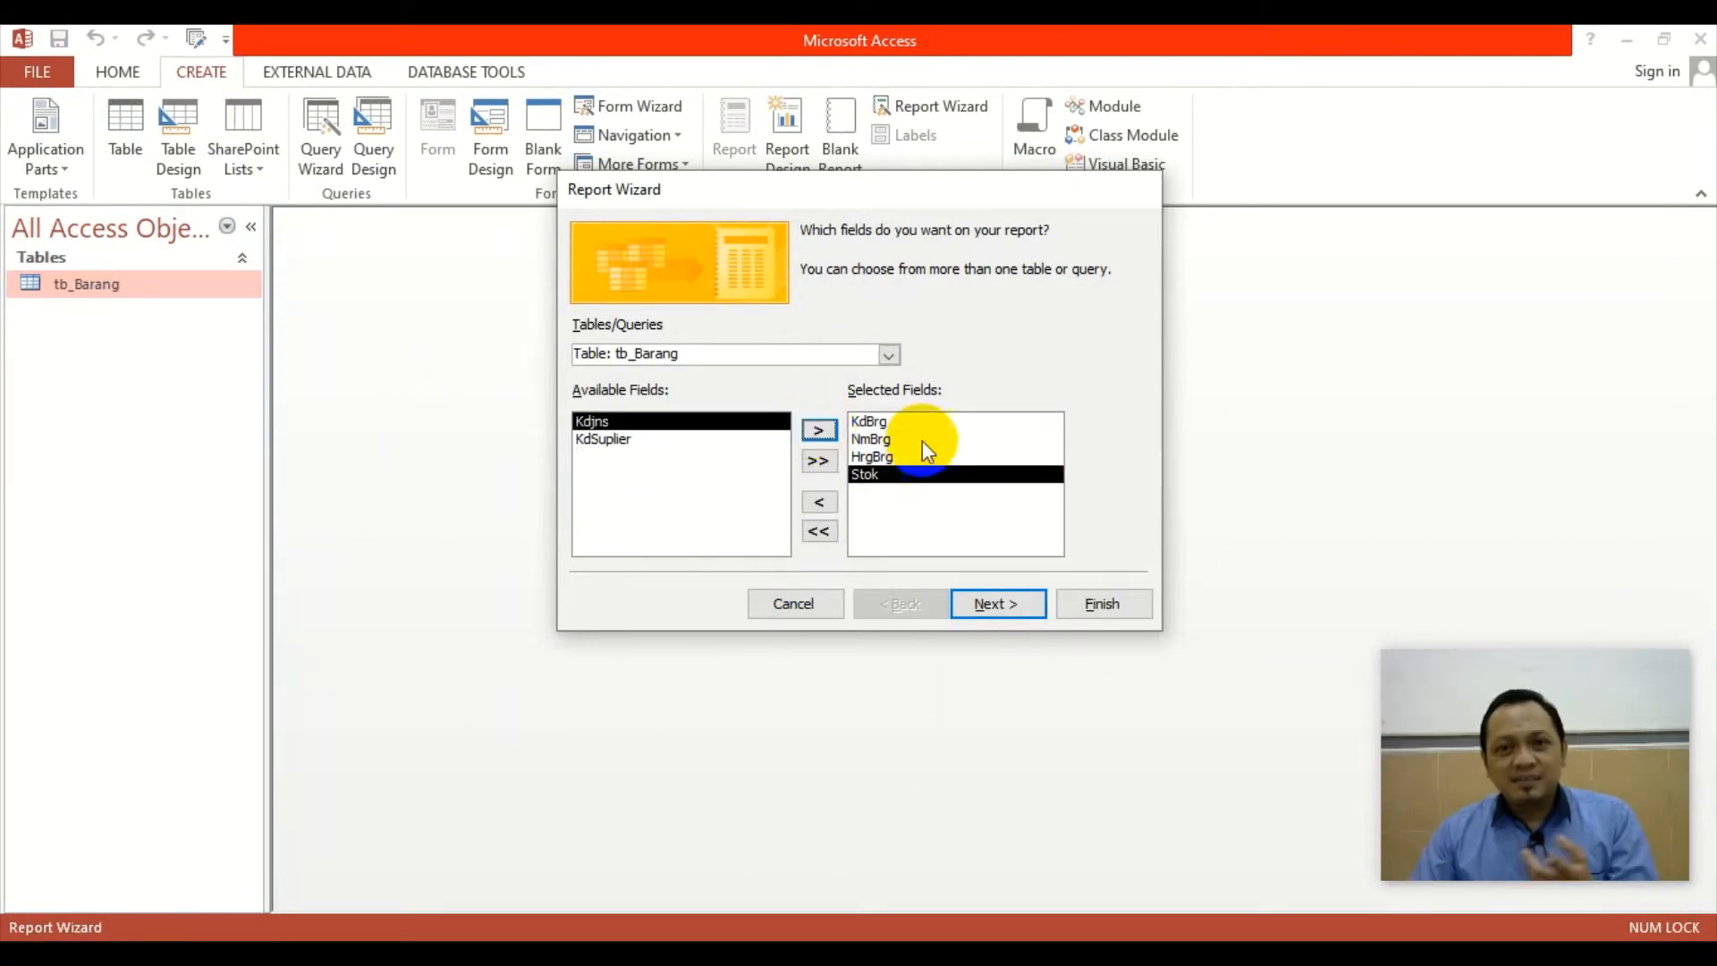
# Finish the report without grouping or sorting, in tabular portrait layout with the title tb_Barang, and preview it.
pyautogui.click(995, 605)
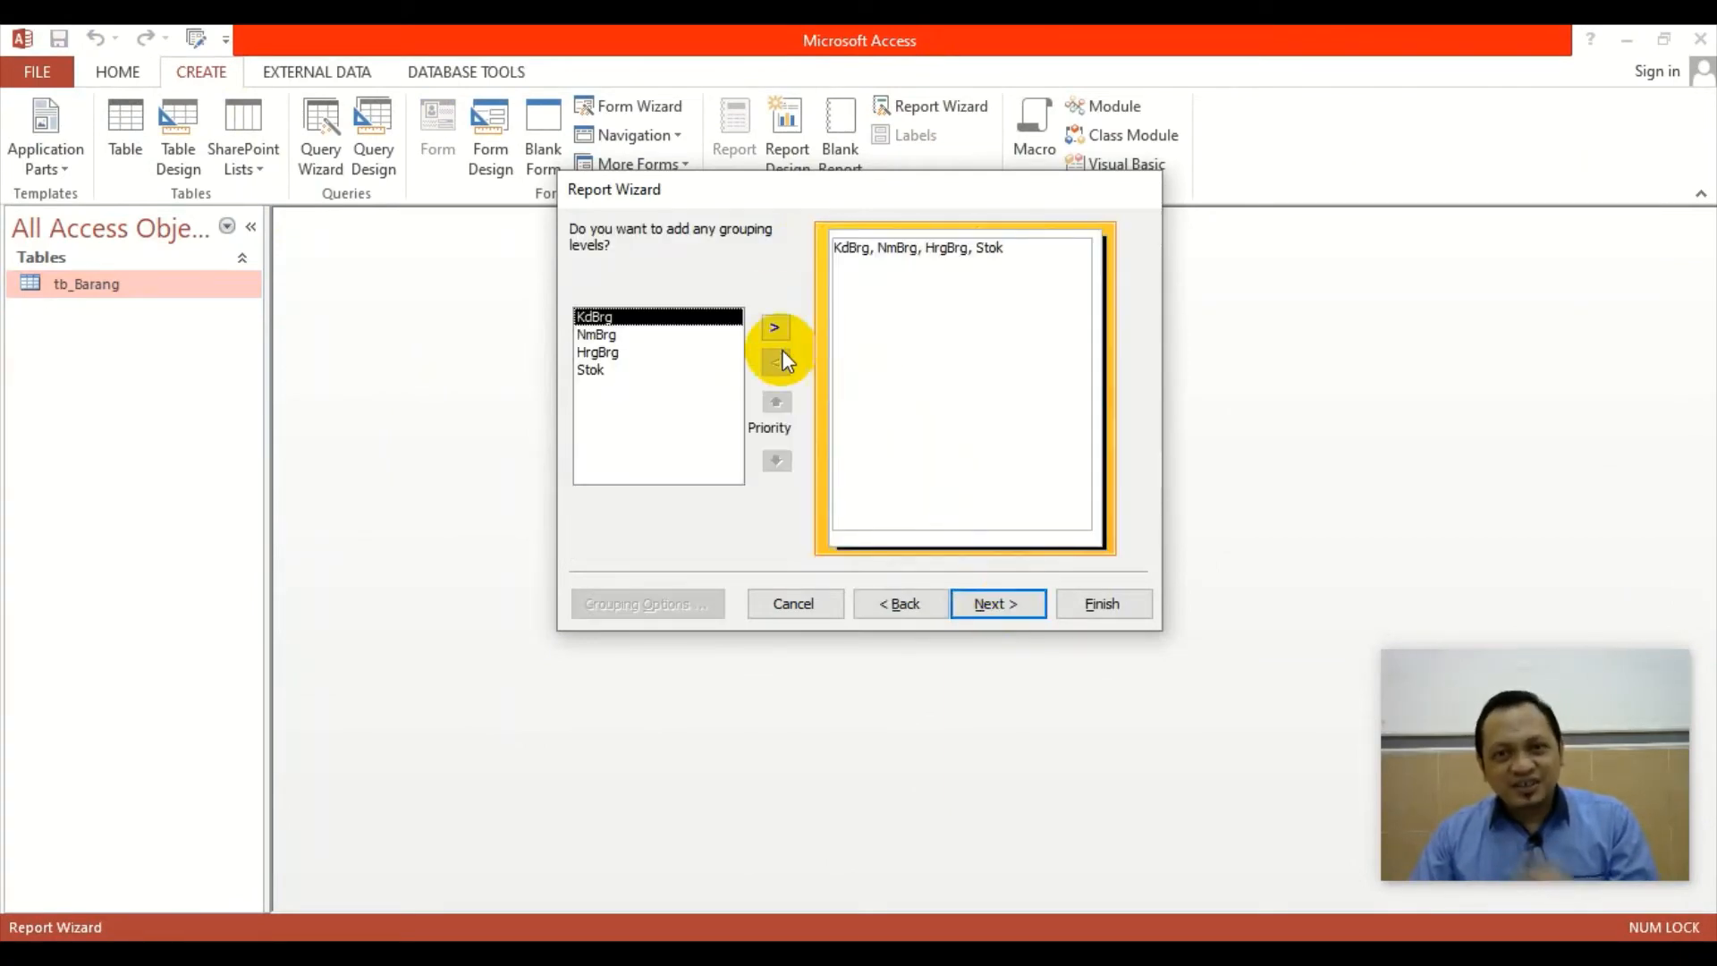
pyautogui.click(1012, 600)
pyautogui.click(1018, 313)
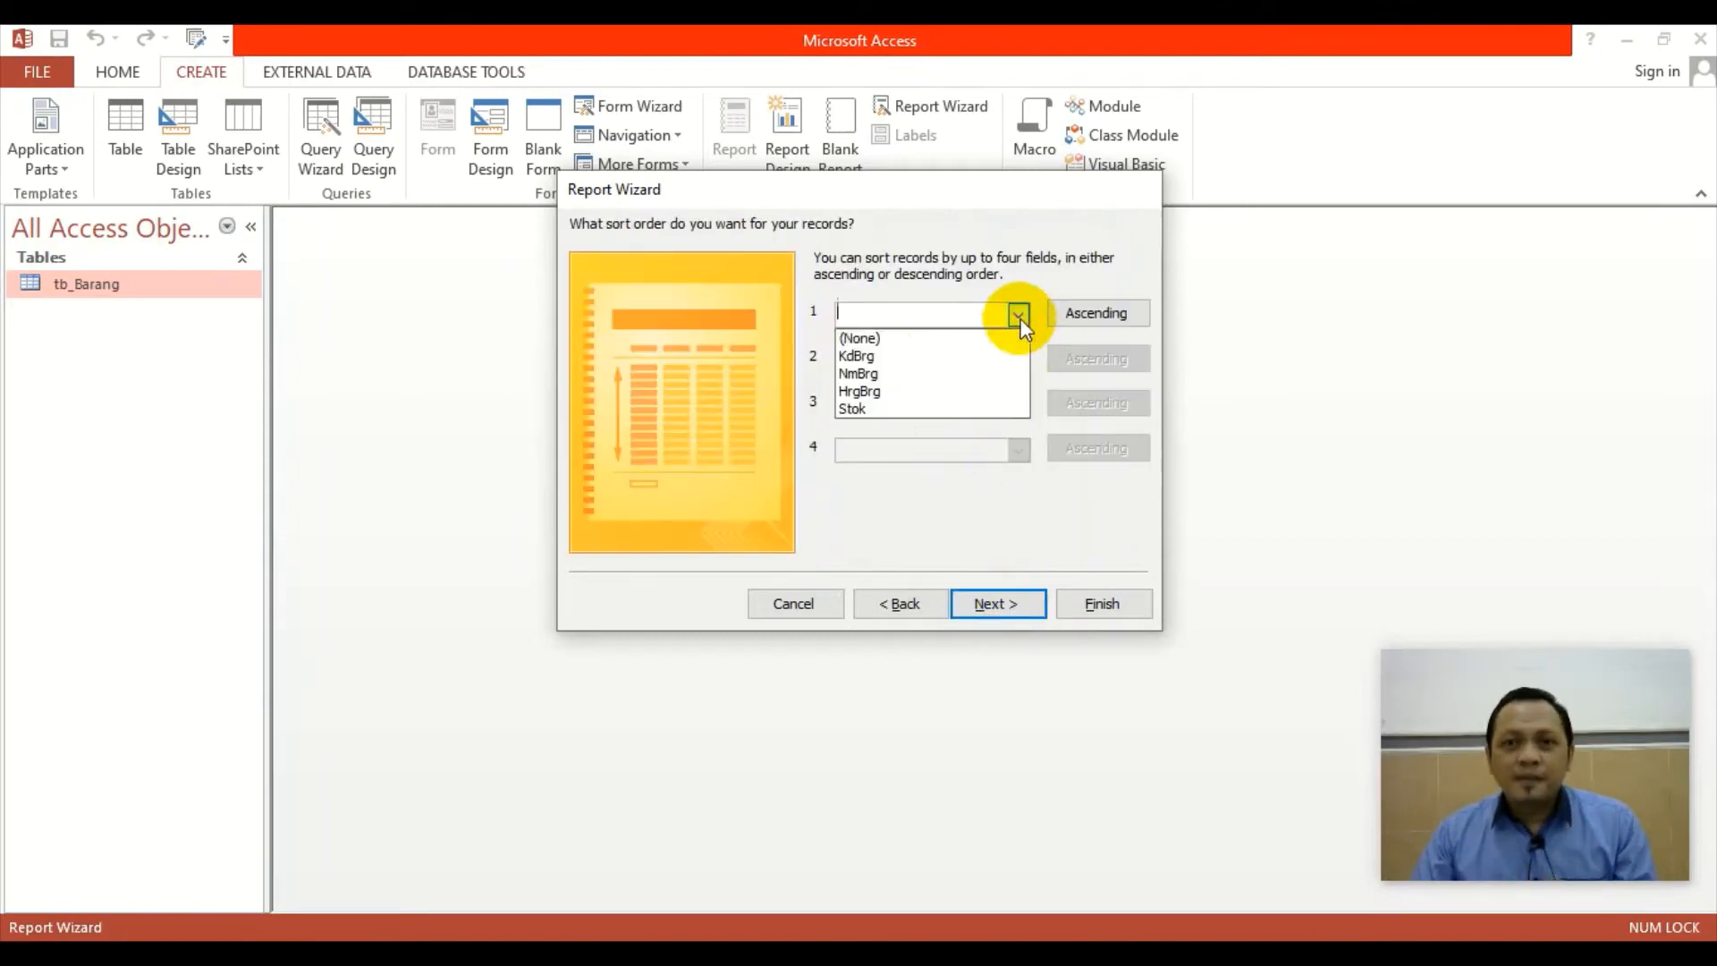
pyautogui.click(941, 340)
pyautogui.click(991, 601)
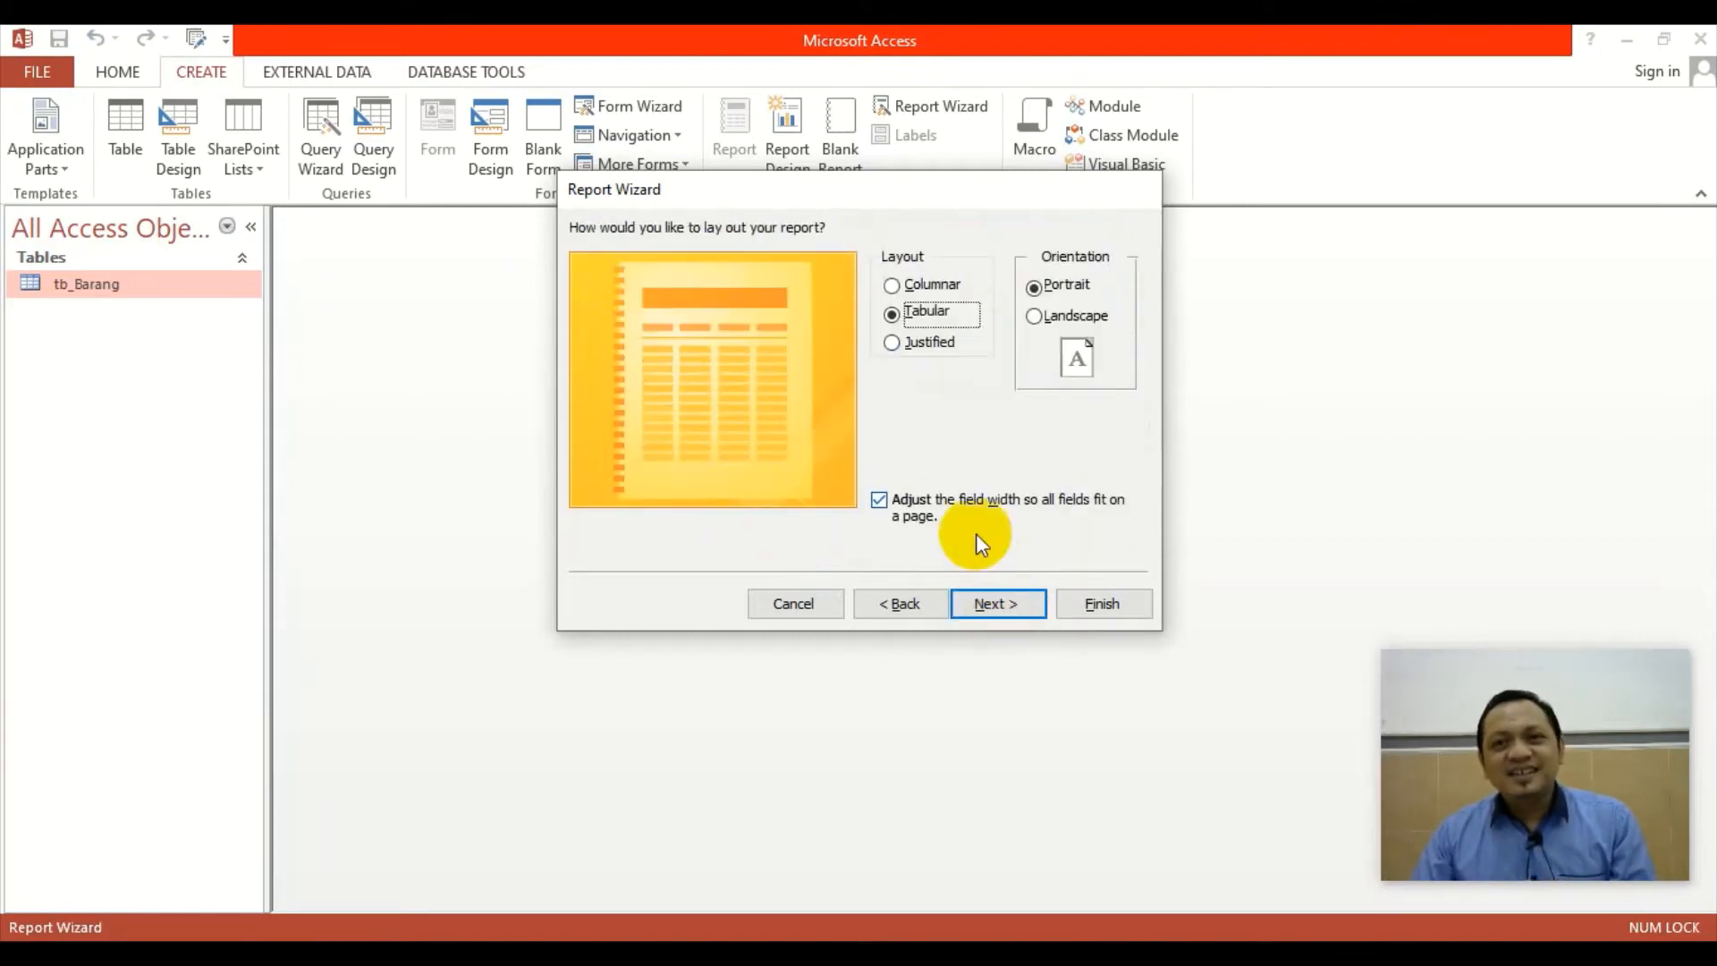
pyautogui.click(995, 604)
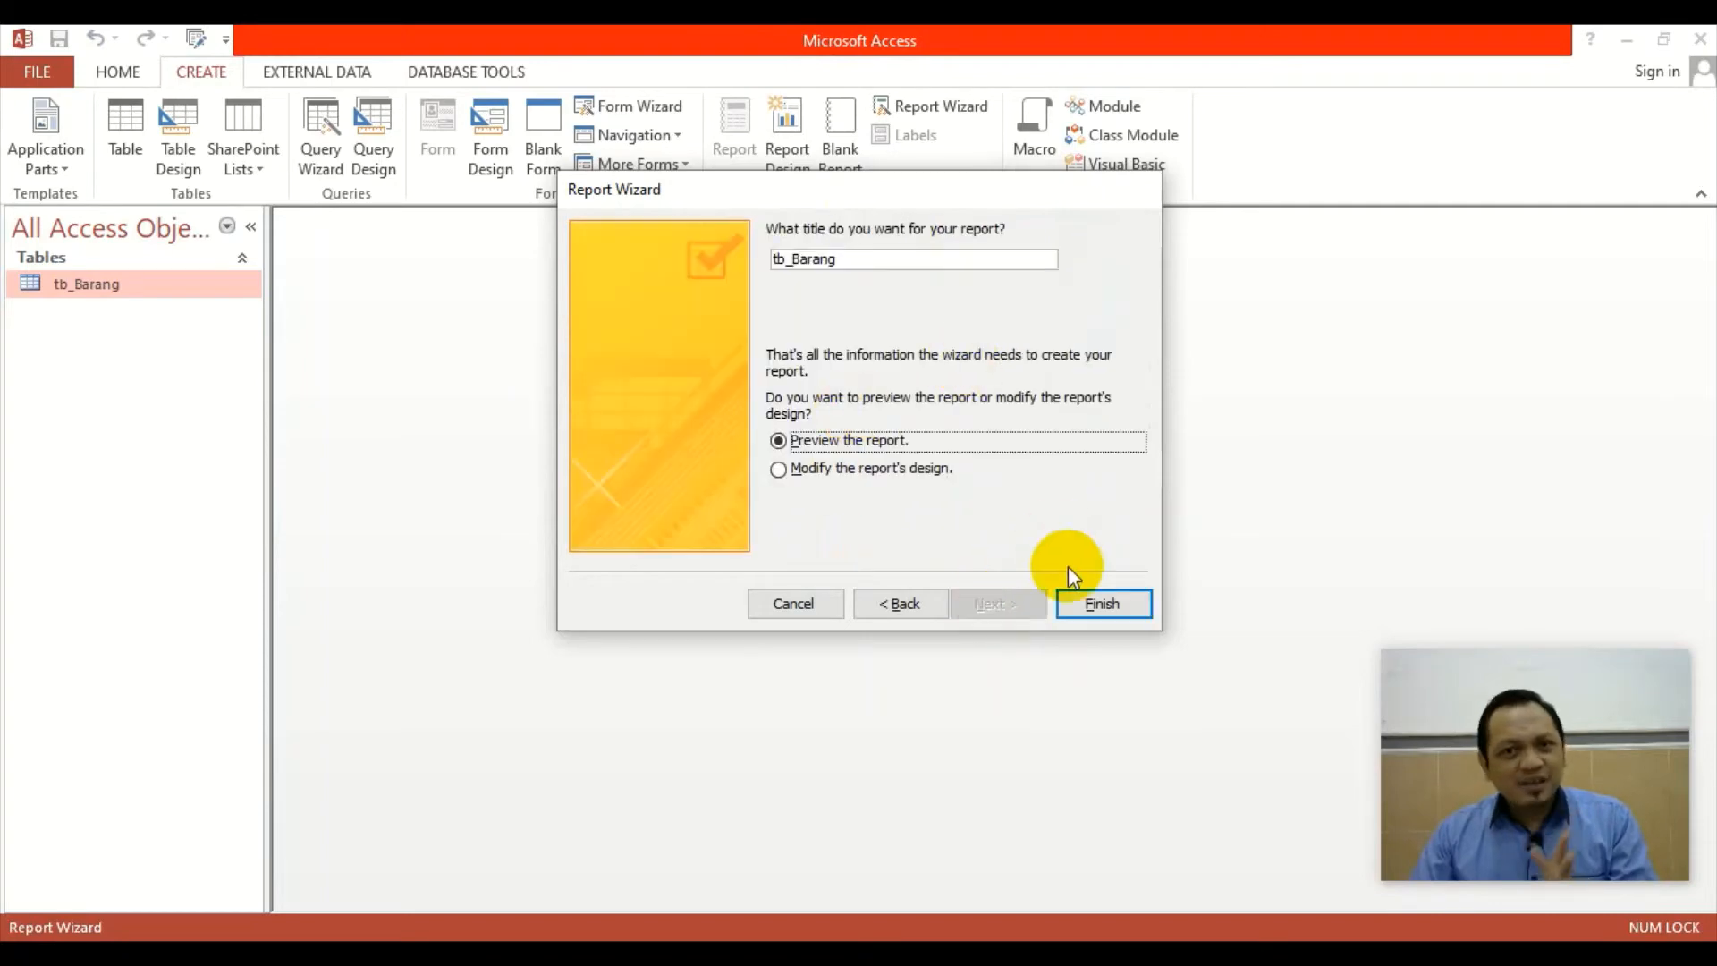
pyautogui.click(1100, 602)
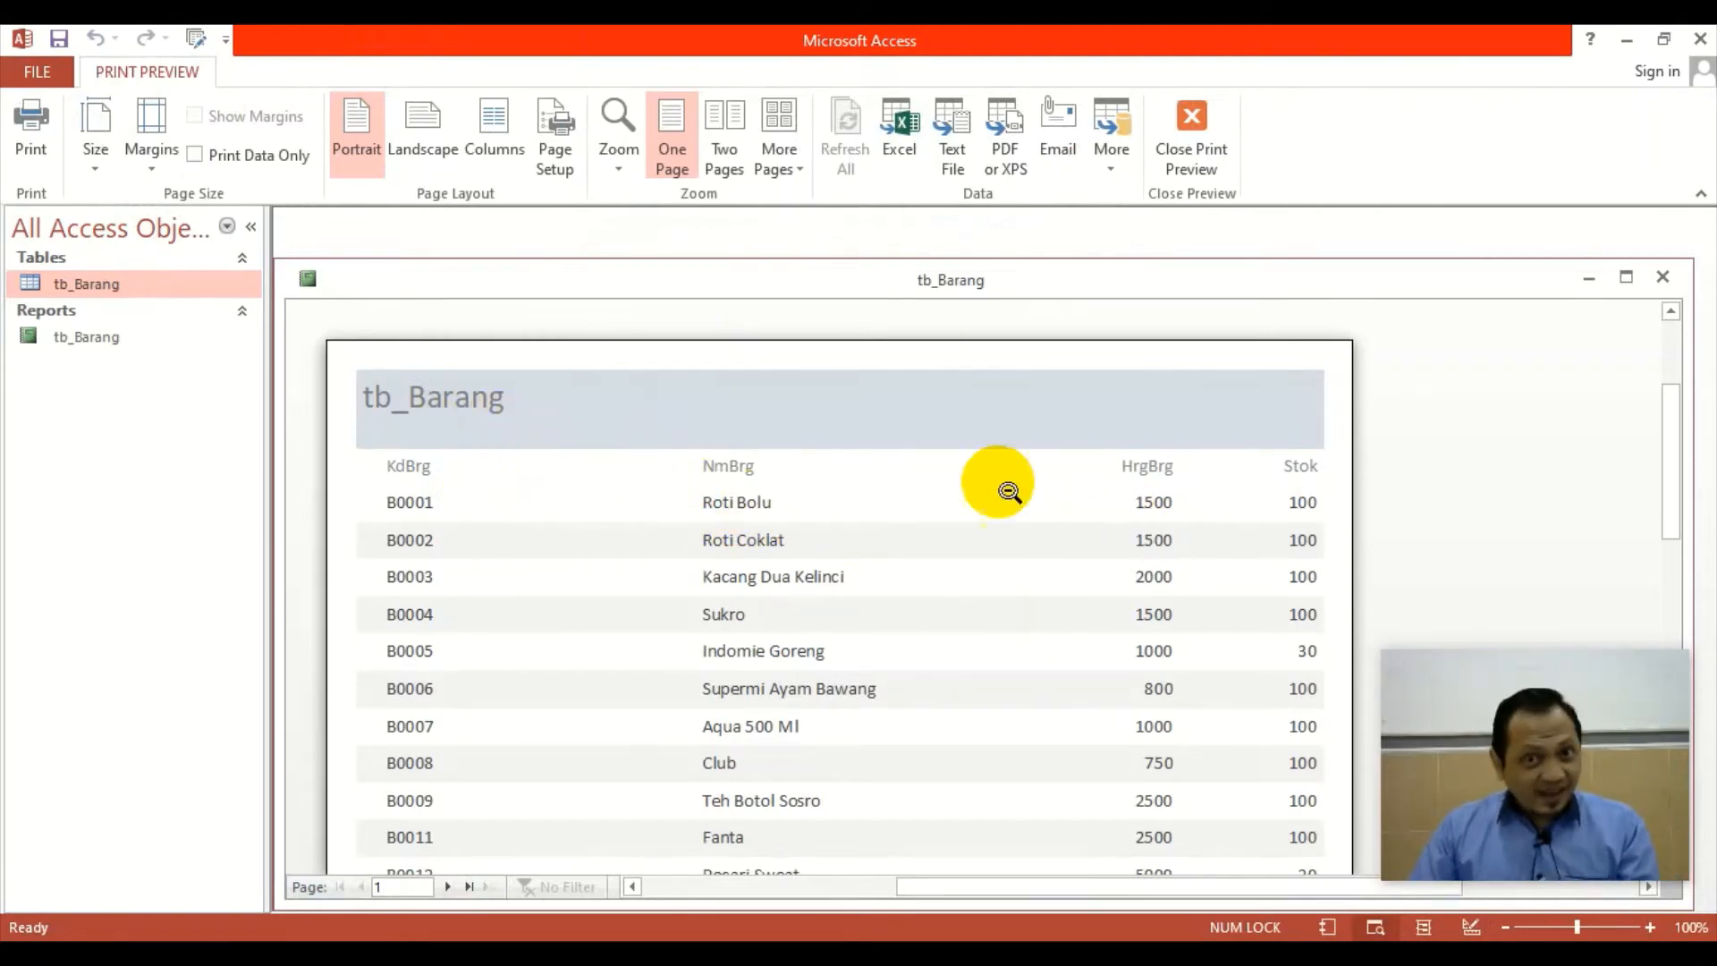
# In the report's Design View, narrow the KdBrg label and text box from their left edge to free space before them.
pyautogui.rightClick(726, 510)
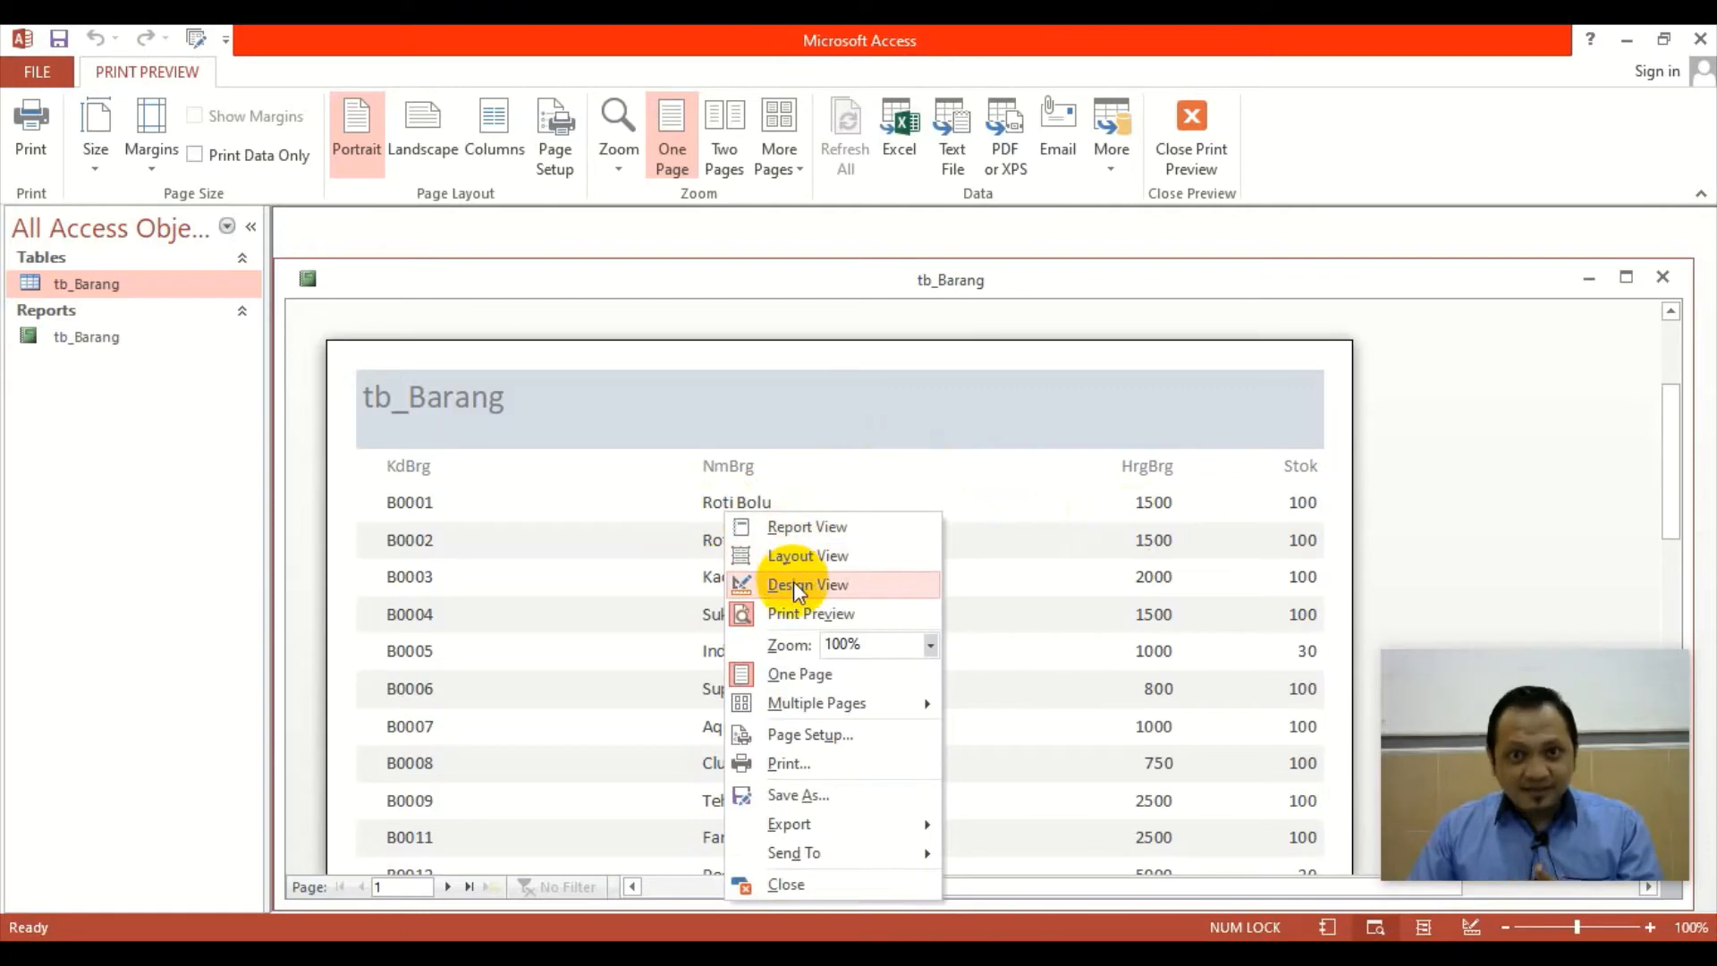
pyautogui.click(792, 583)
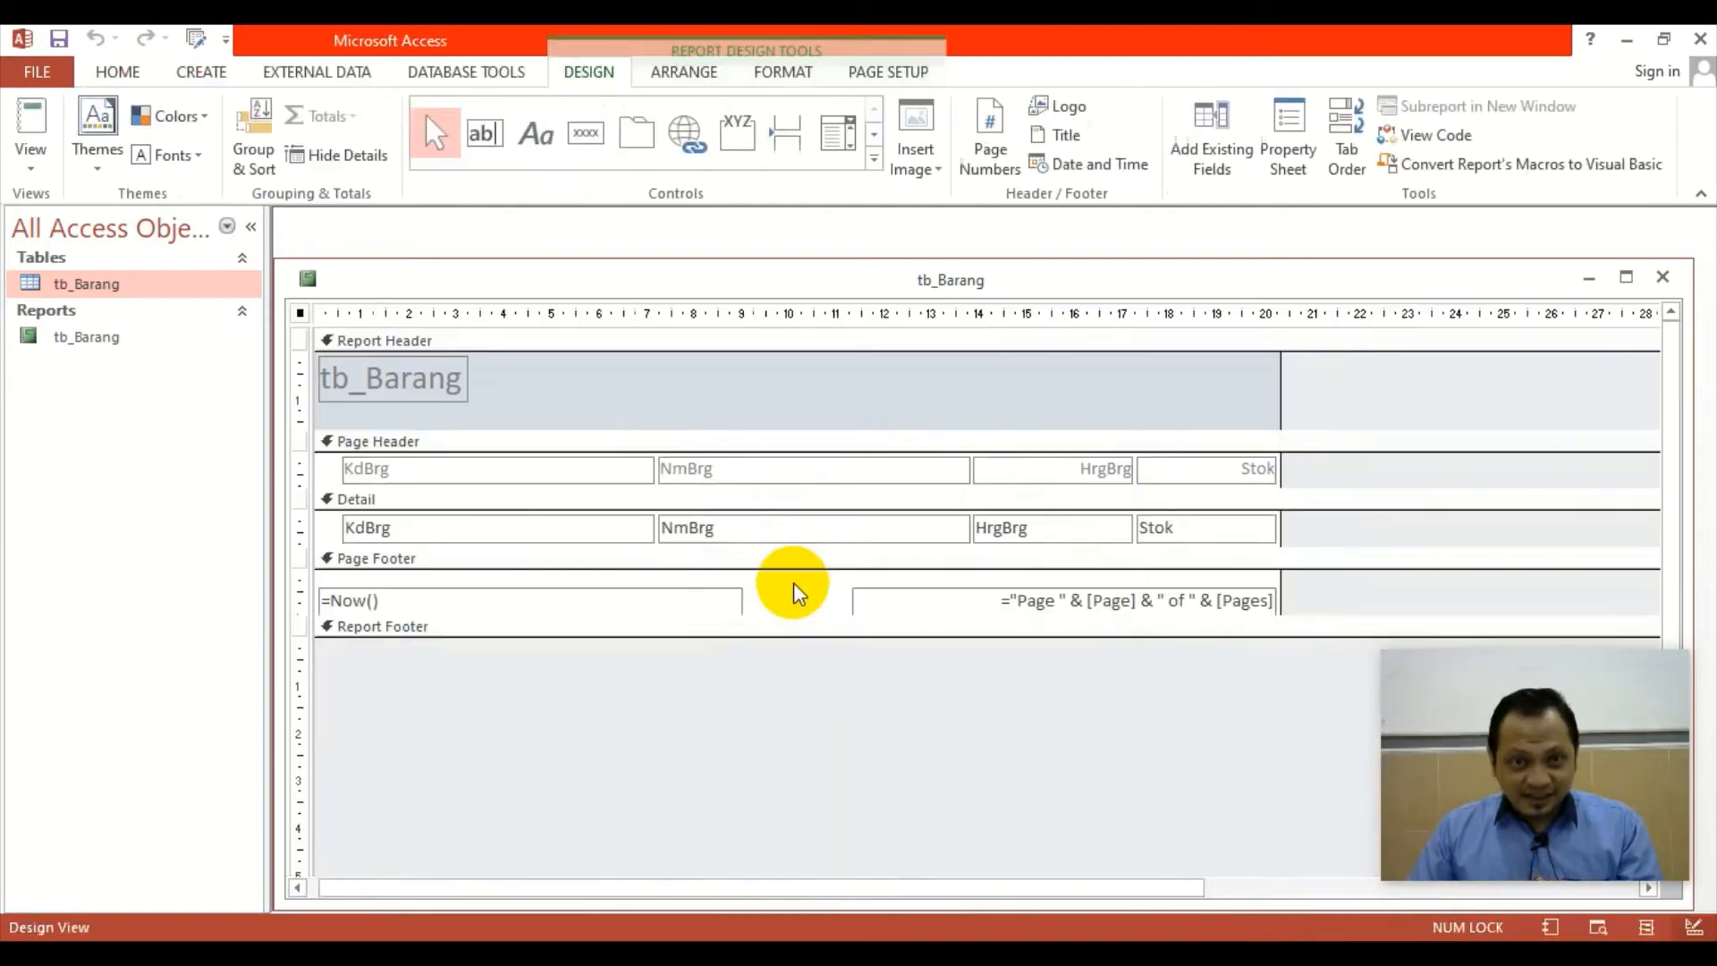
pyautogui.click(510, 474)
pyautogui.keyDown('shift'); pyautogui.click(510, 526); pyautogui.keyUp('shift')
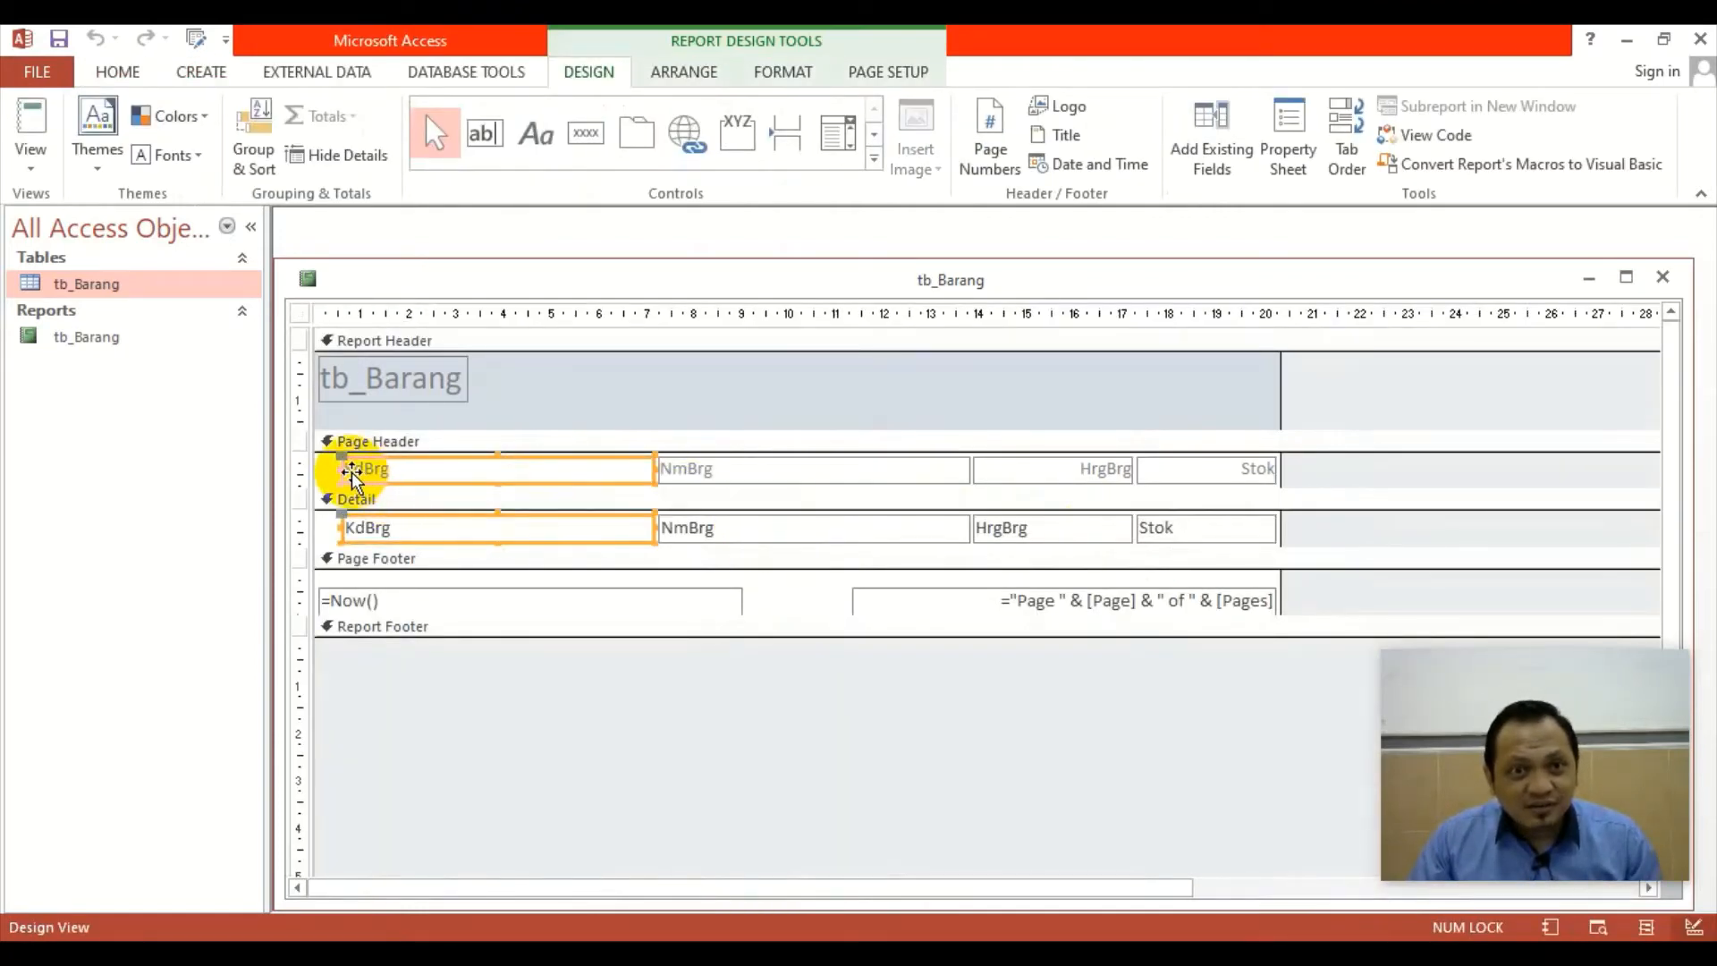
pyautogui.moveTo(342, 468); pyautogui.dragTo(493, 466)
pyautogui.click(450, 488)
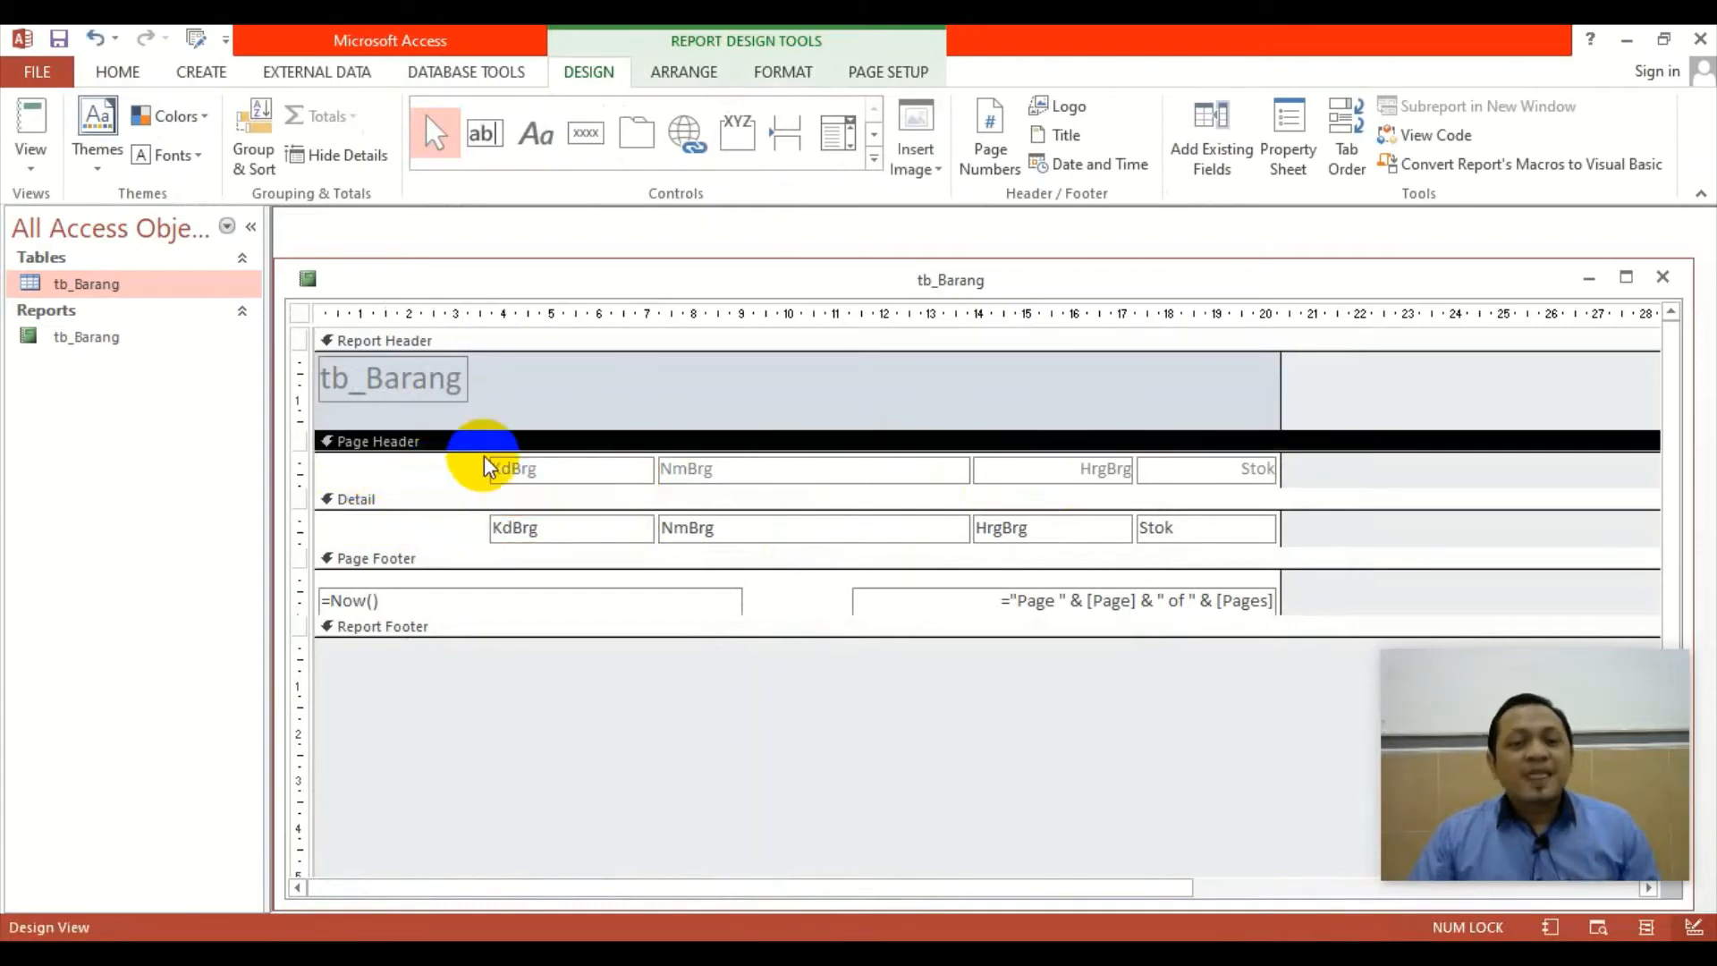
# Duplicate the KdBrg text box within the Detail section, then narrow the copy and place it directly before the original.
pyautogui.click(510, 528)
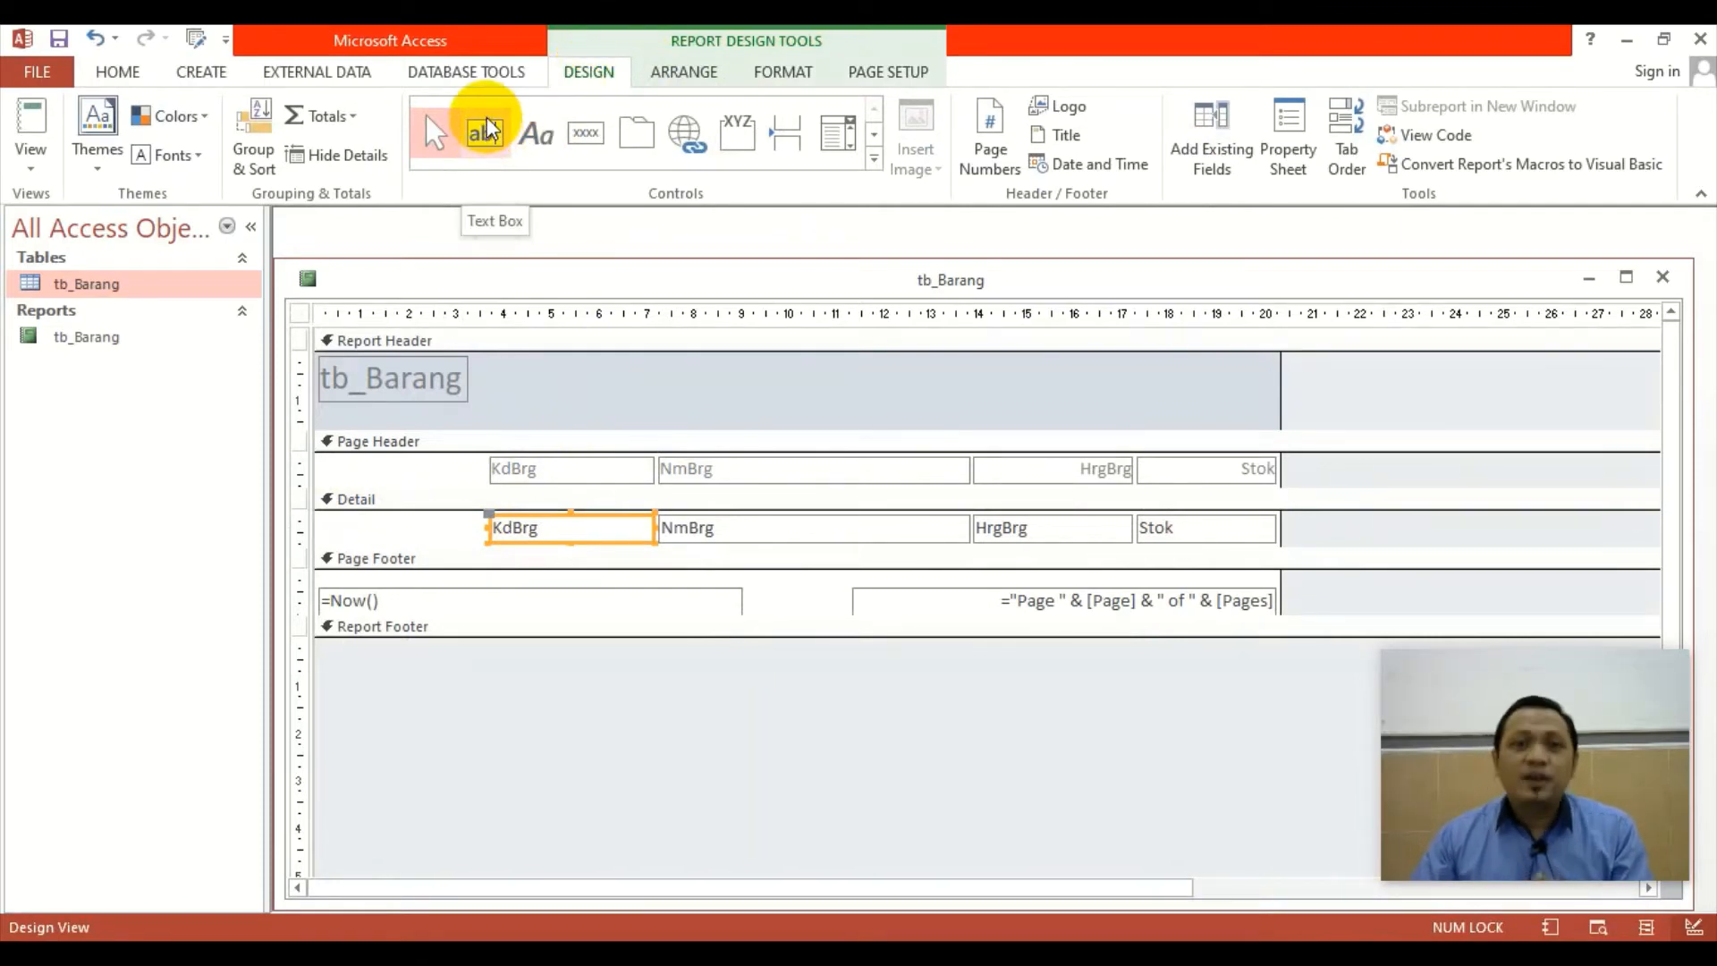
pyautogui.click(472, 539)
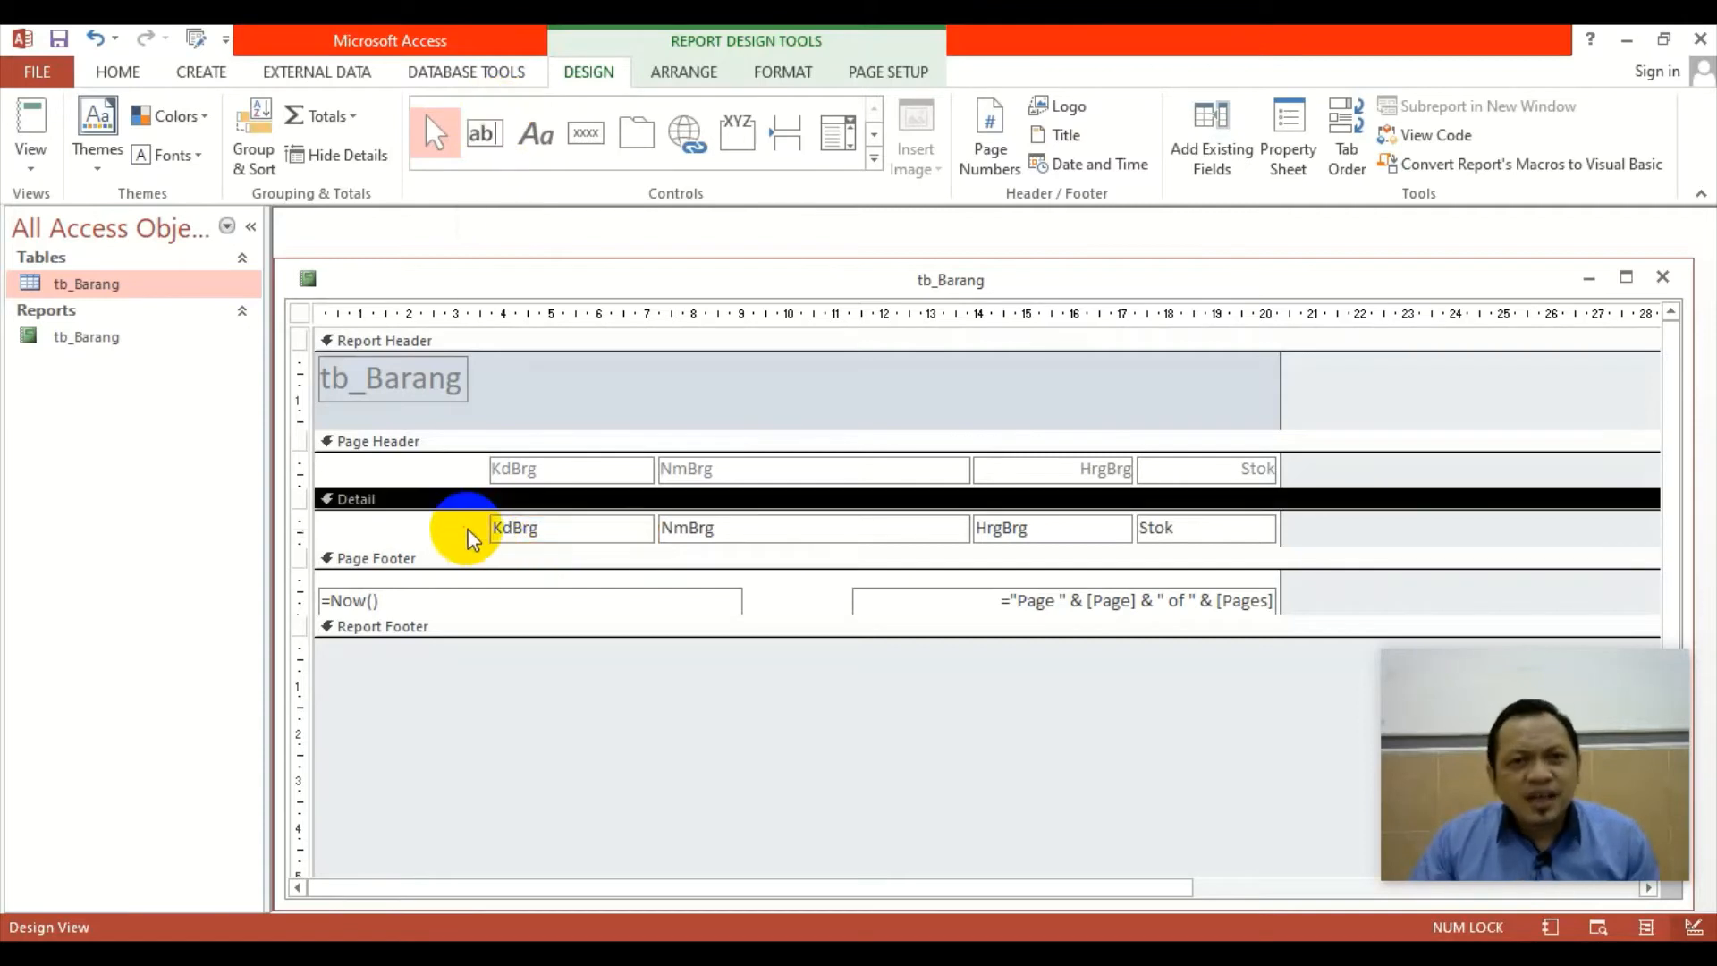
pyautogui.click(547, 536)
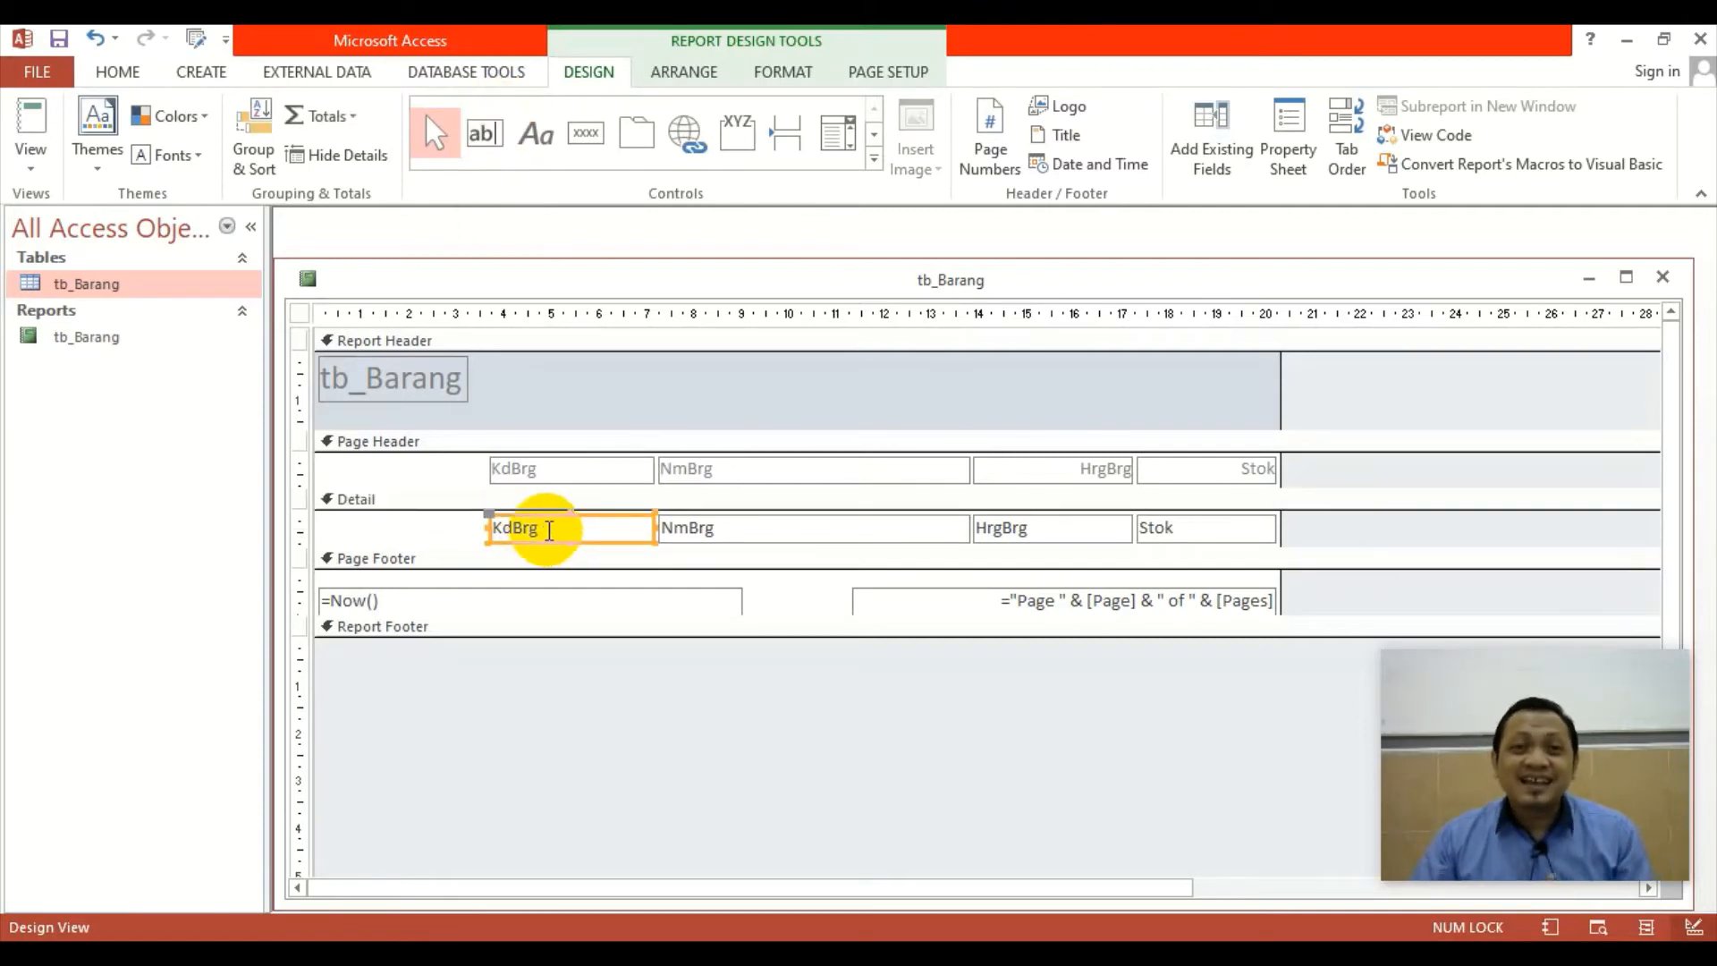
pyautogui.rightClick(533, 526)
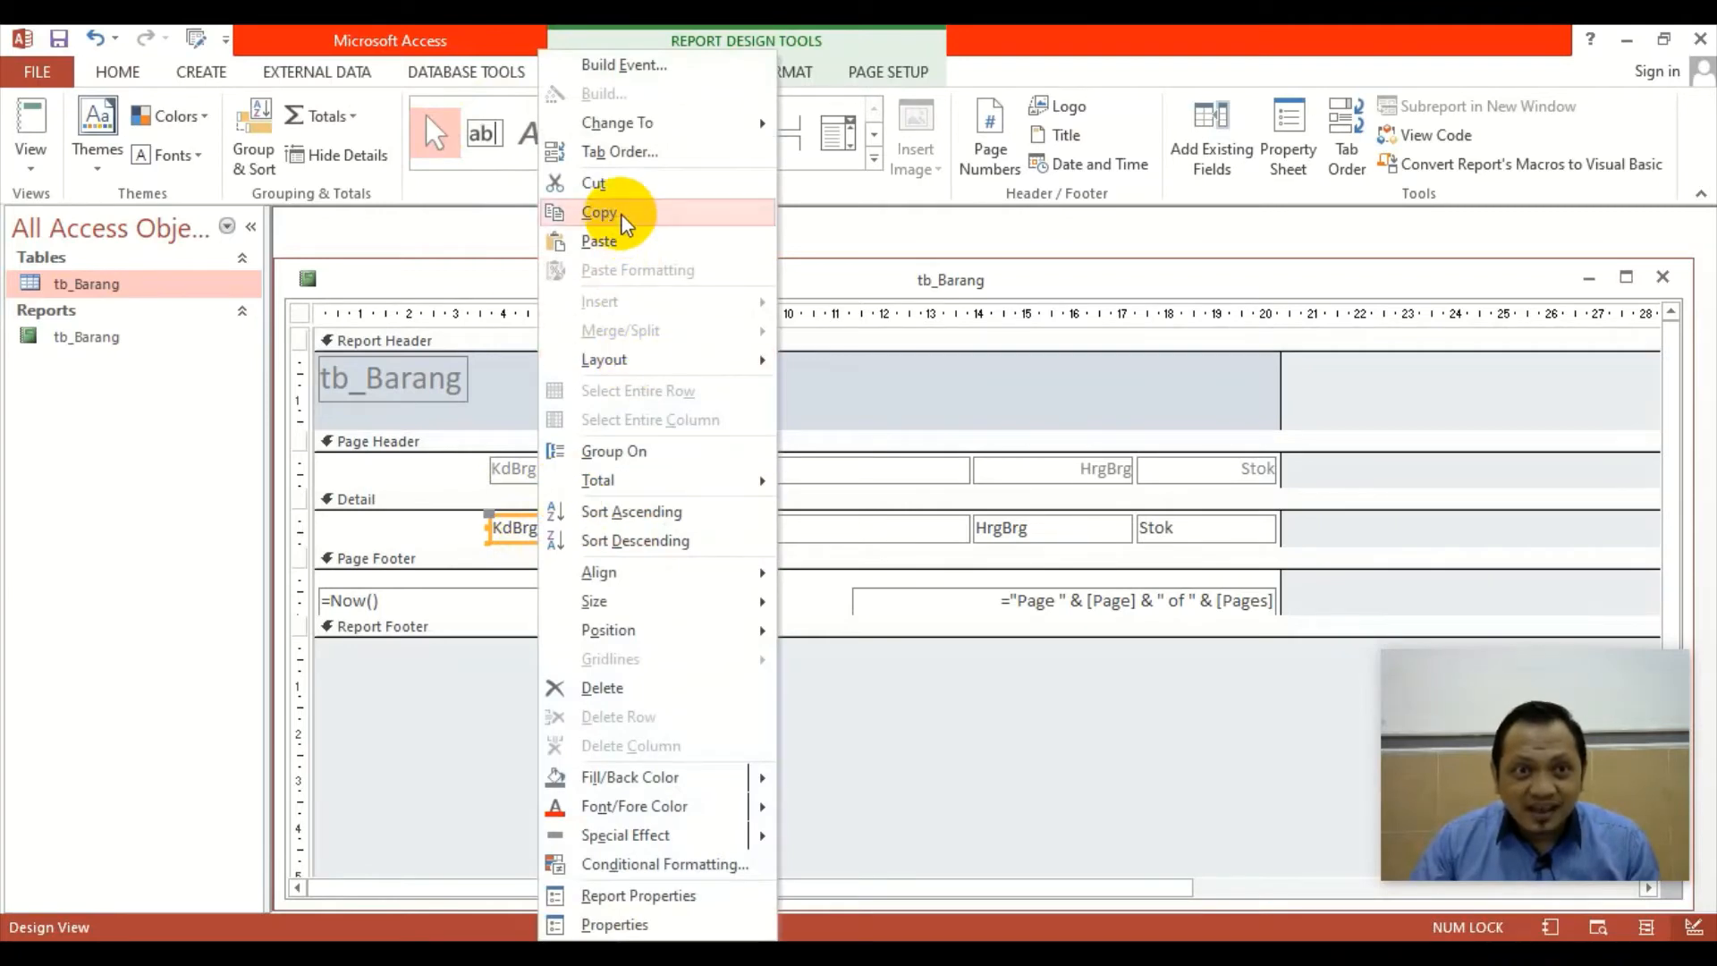
pyautogui.click(121, 72)
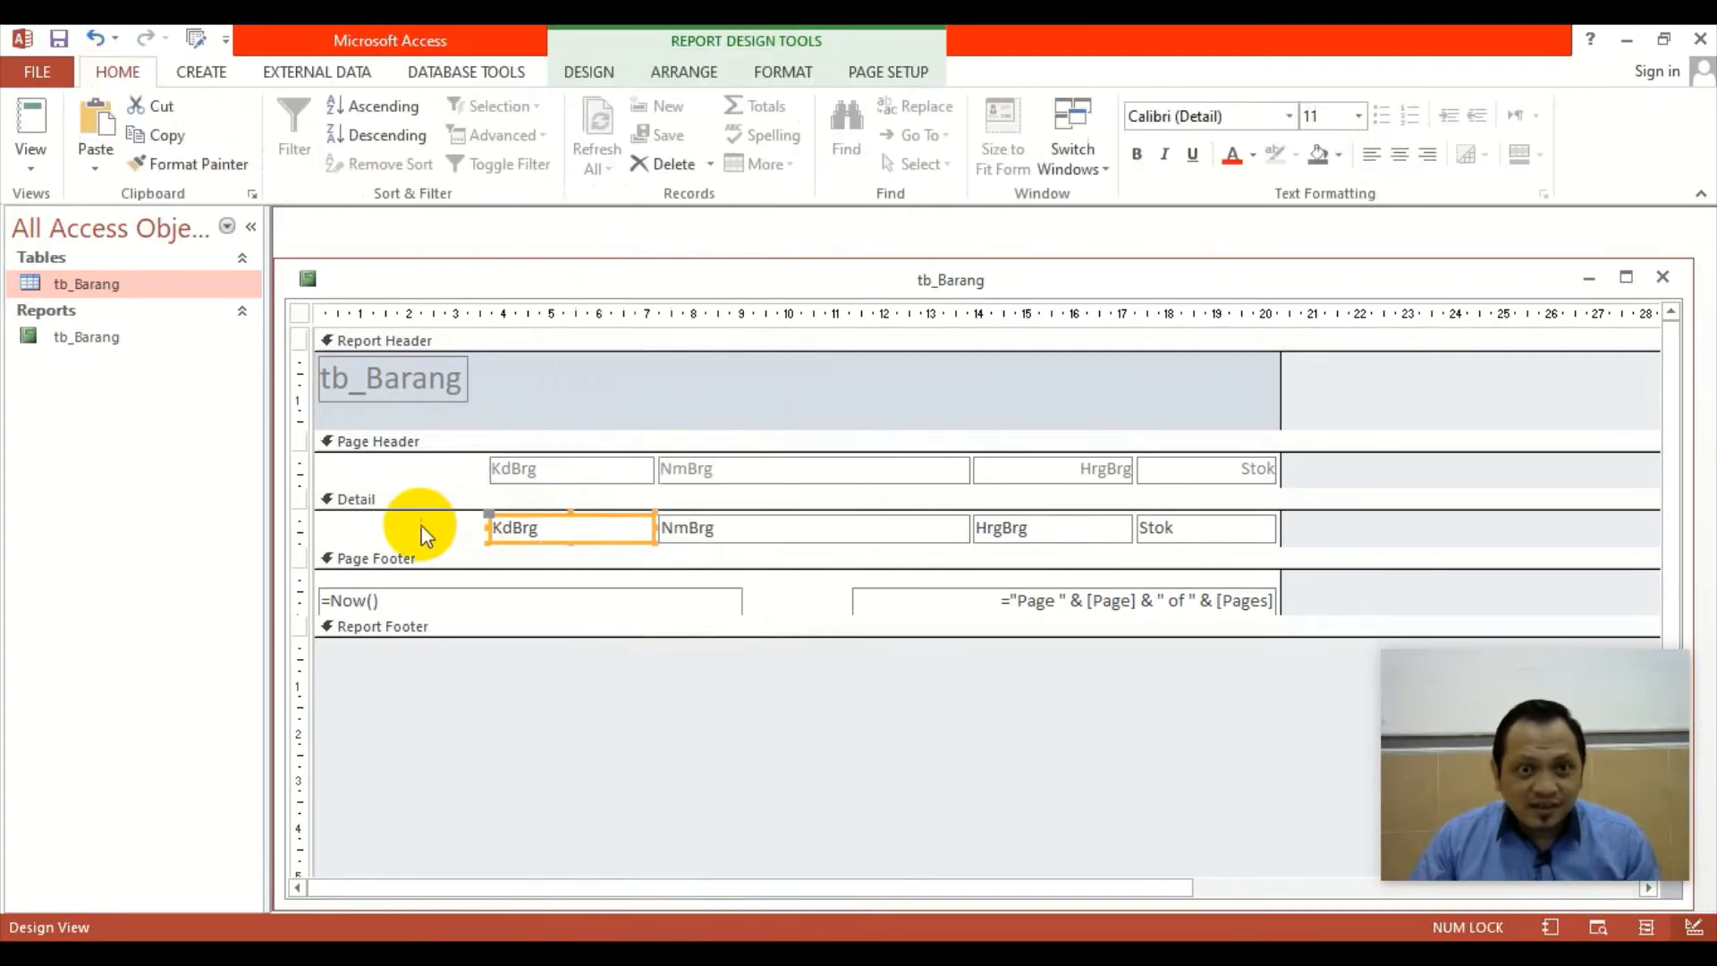
pyautogui.click(465, 534)
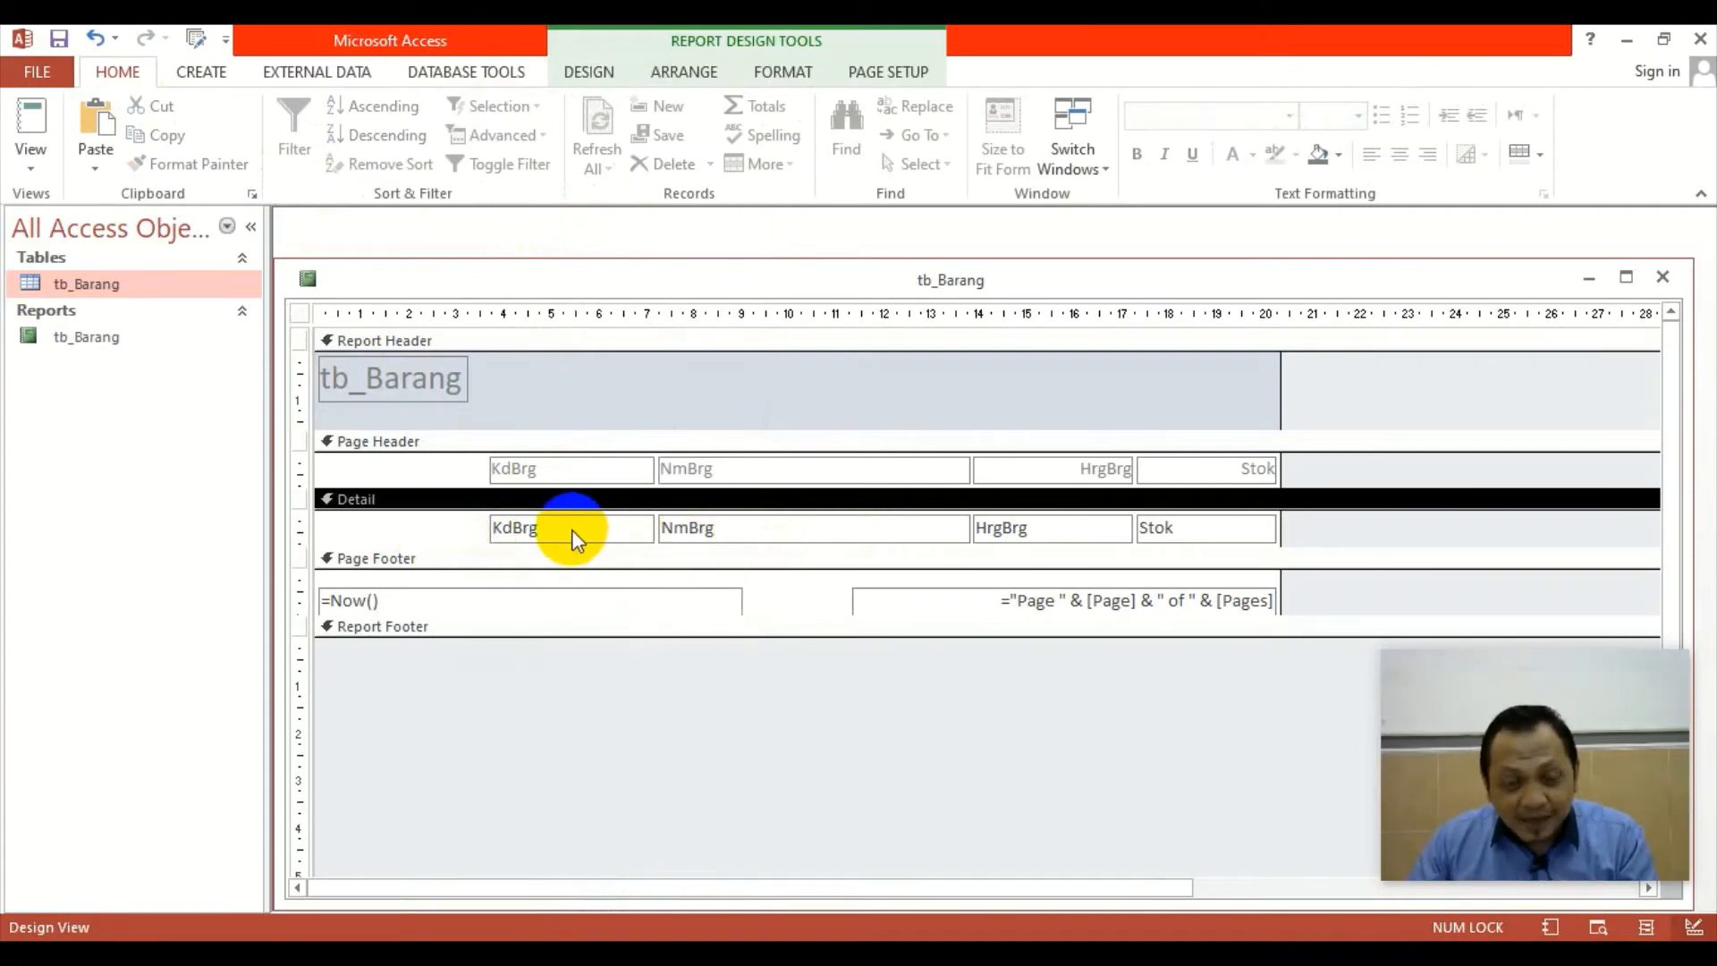
pyautogui.click(542, 530)
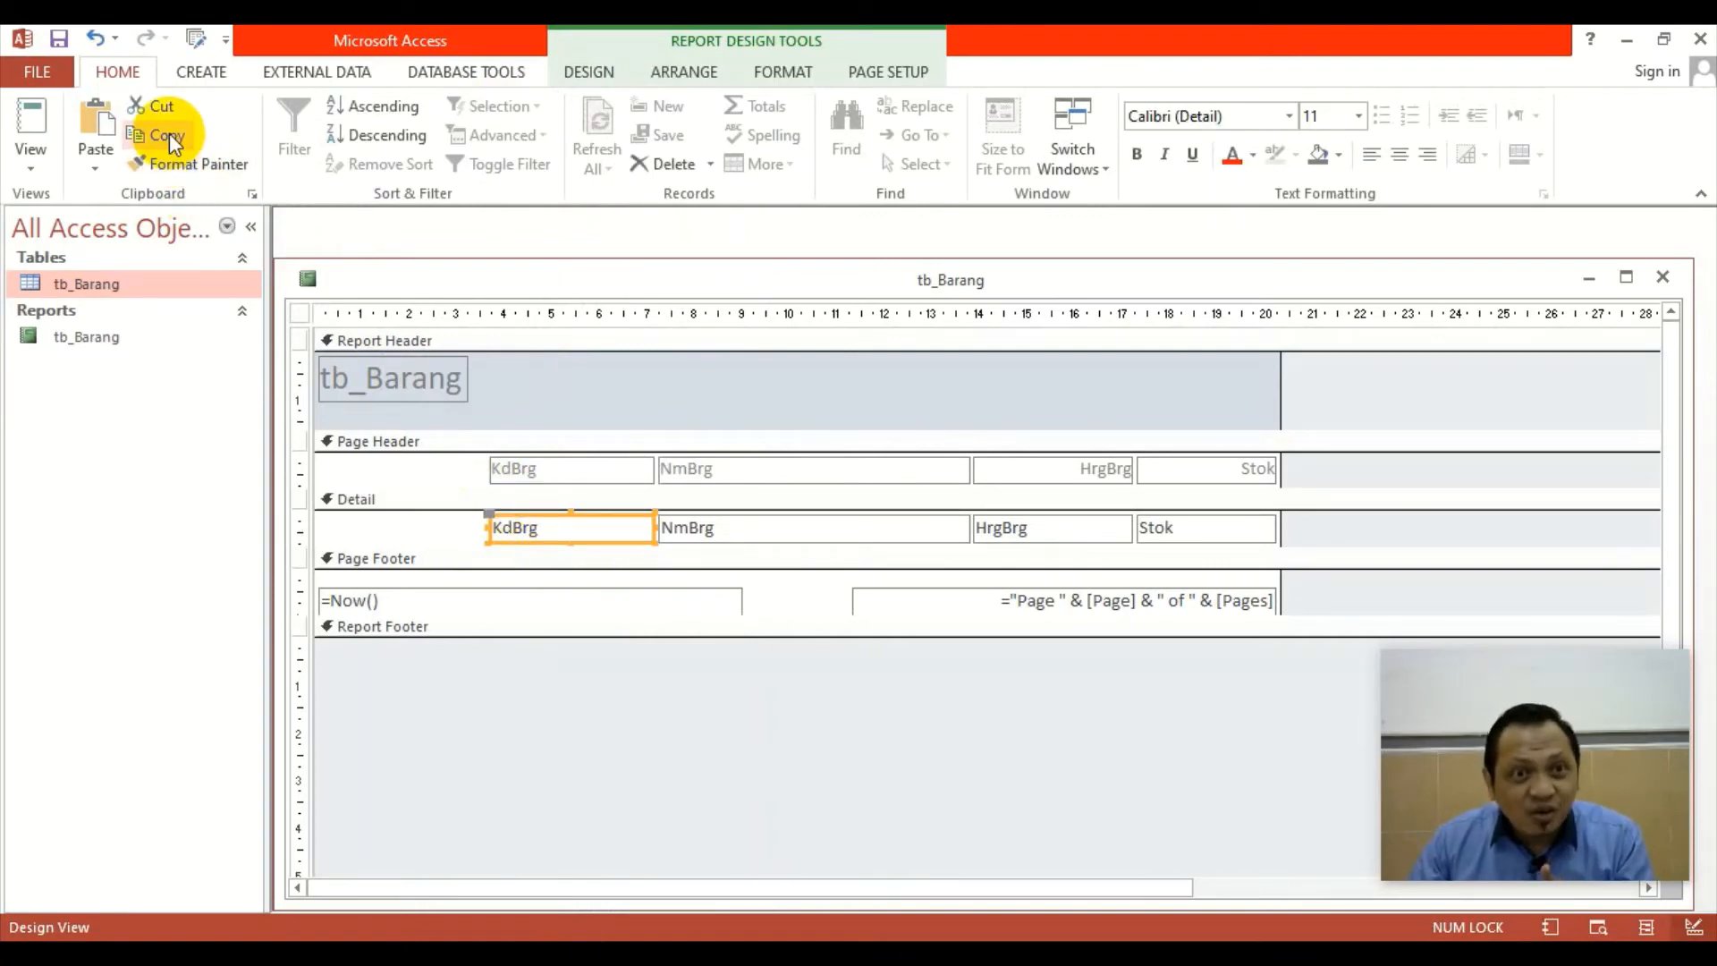
pyautogui.click(389, 499)
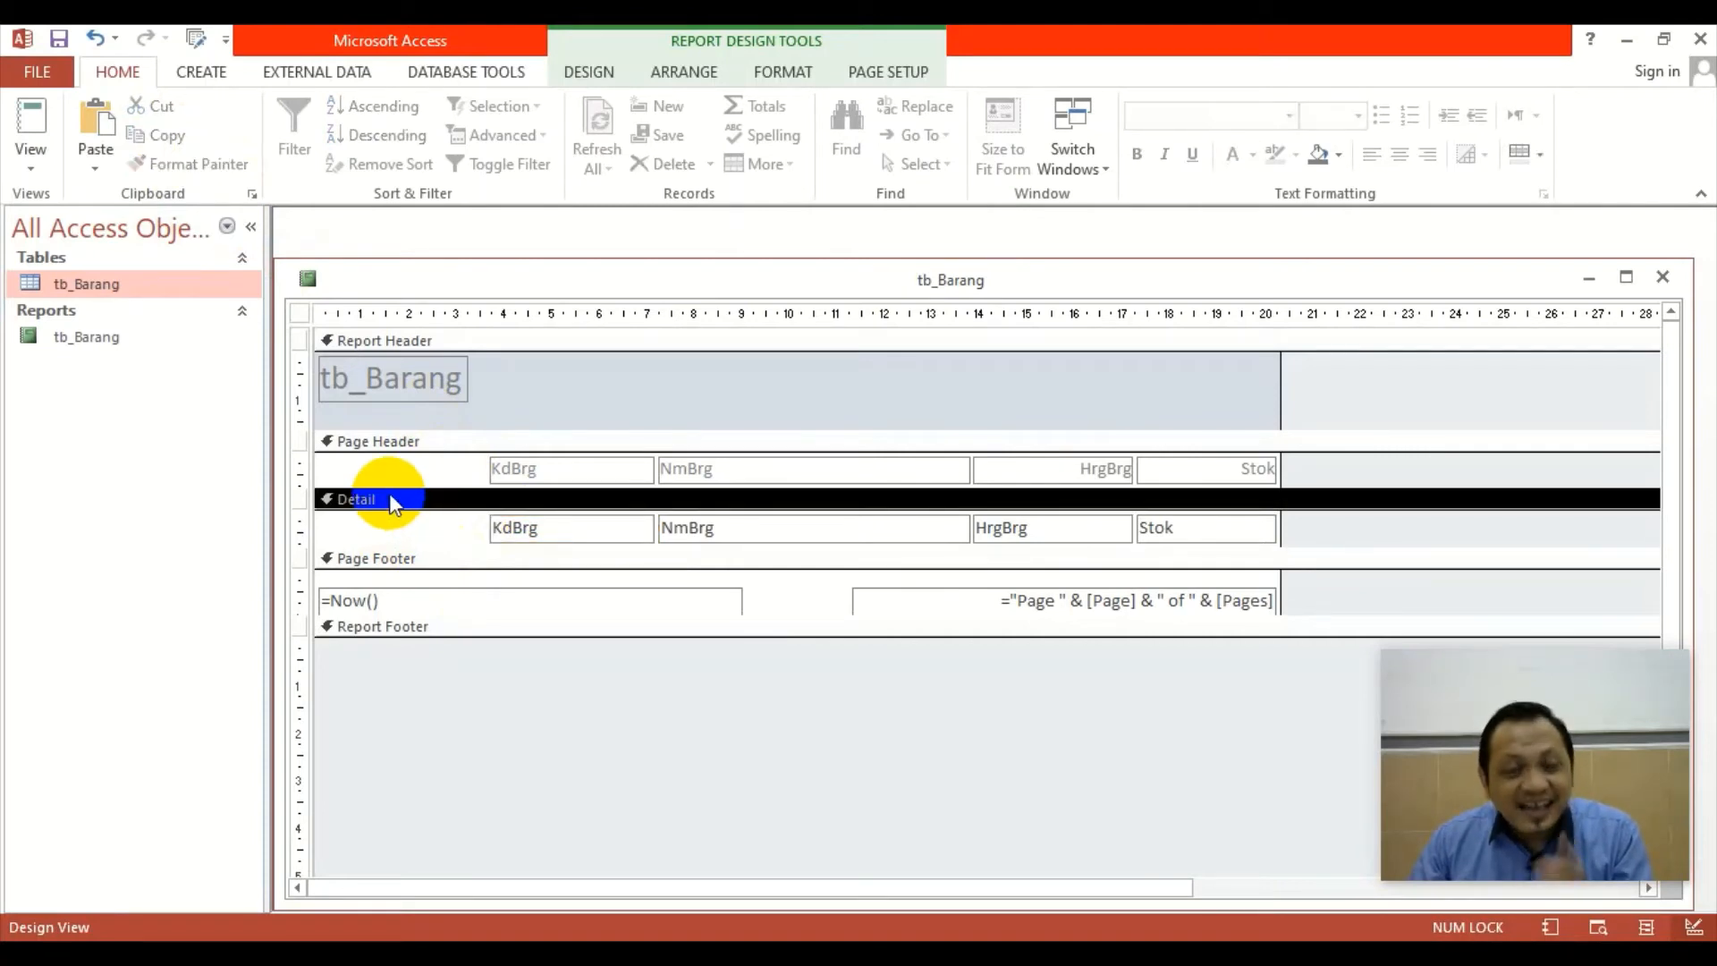
pyautogui.click(95, 118)
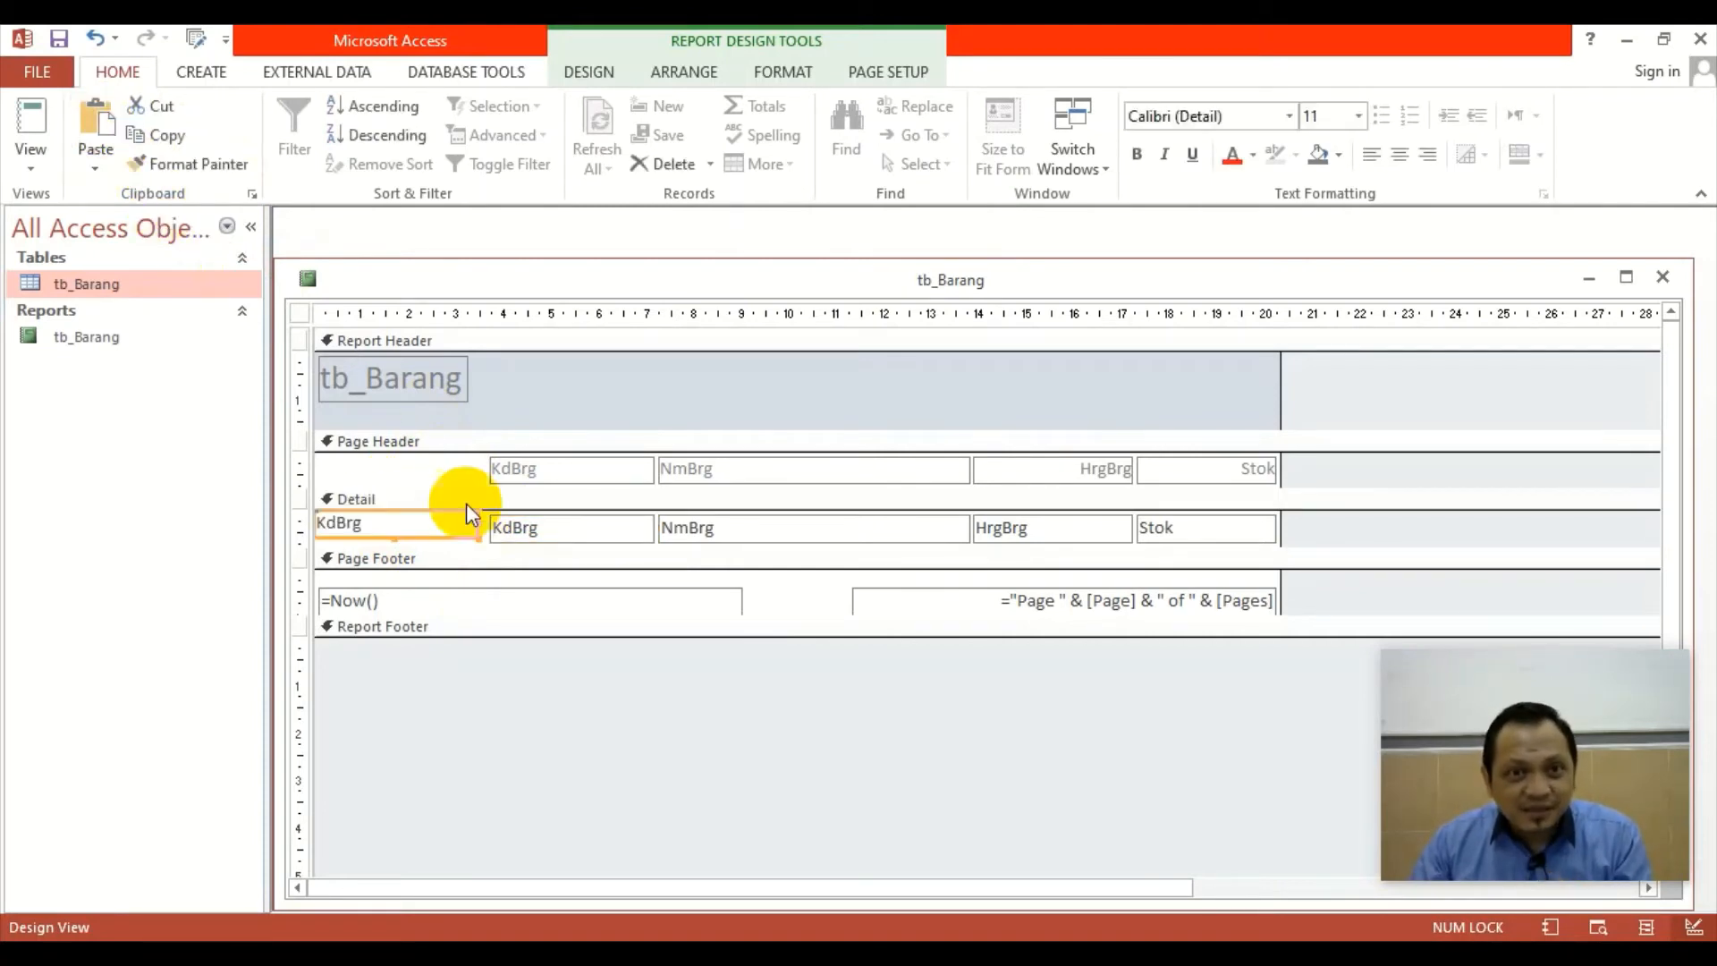
pyautogui.moveTo(477, 520)
pyautogui.mouseDown()
pyautogui.moveTo(385, 528)
pyautogui.moveTo(460, 523)
pyautogui.mouseUp()
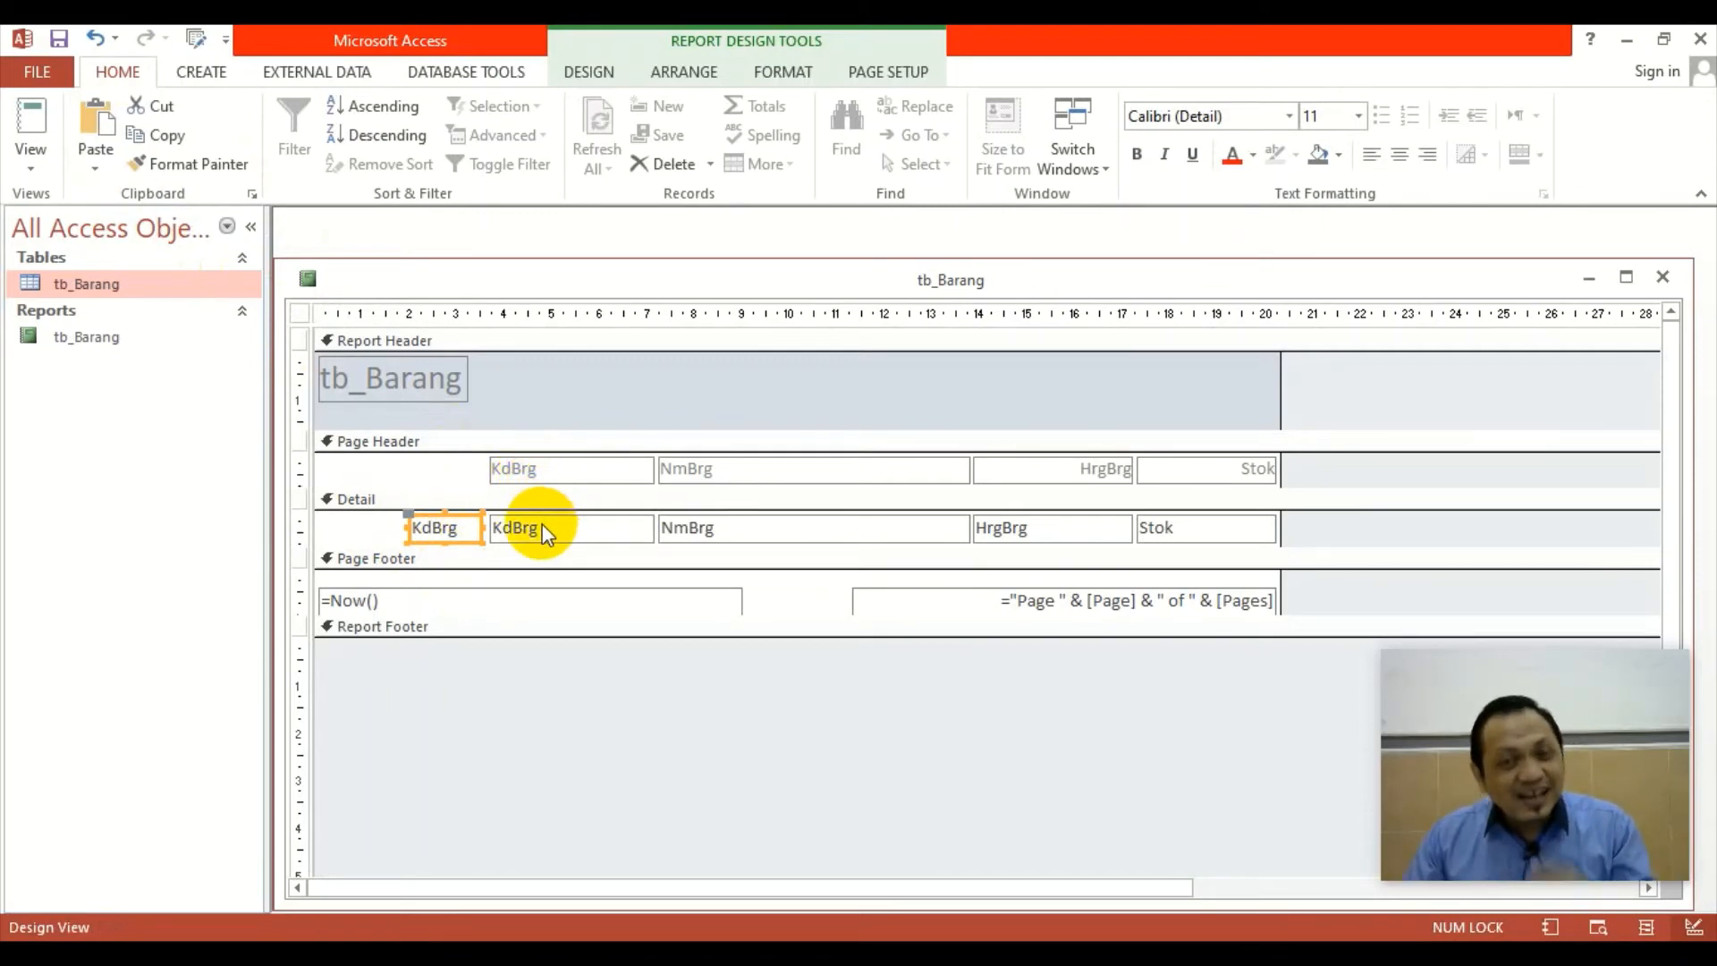
# Duplicate the KdBrg label within the Page Header, and fit the copy above the narrow text box before the original label.
pyautogui.click(540, 472)
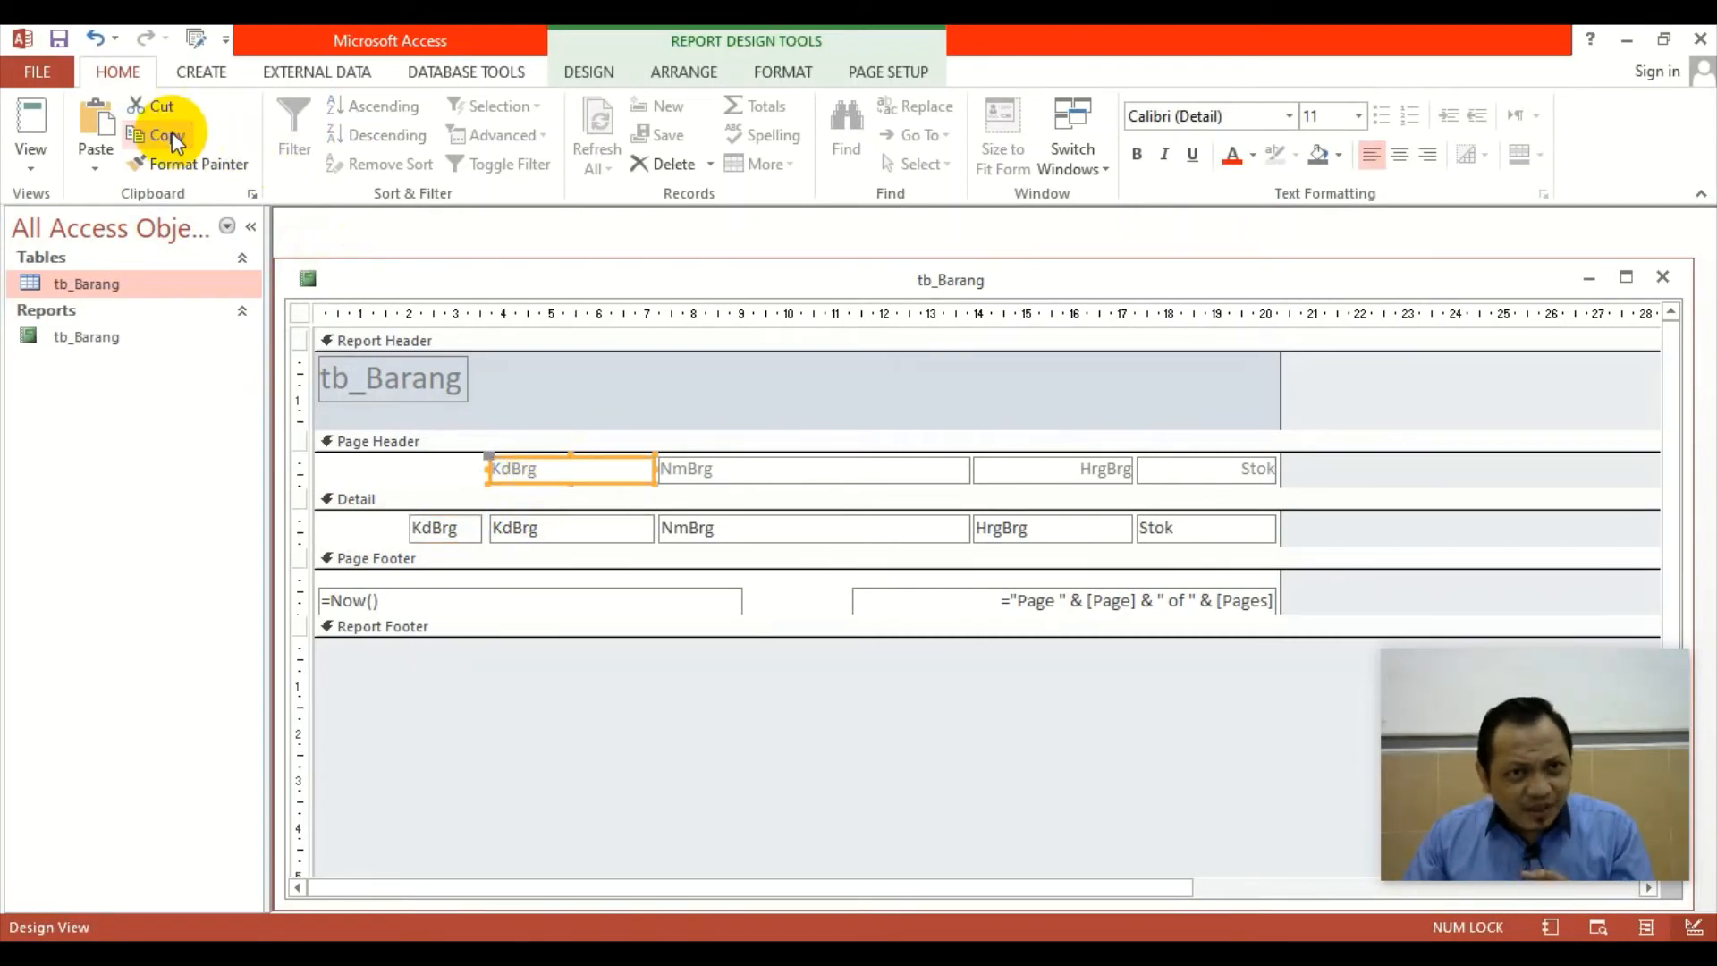
pyautogui.click(390, 442)
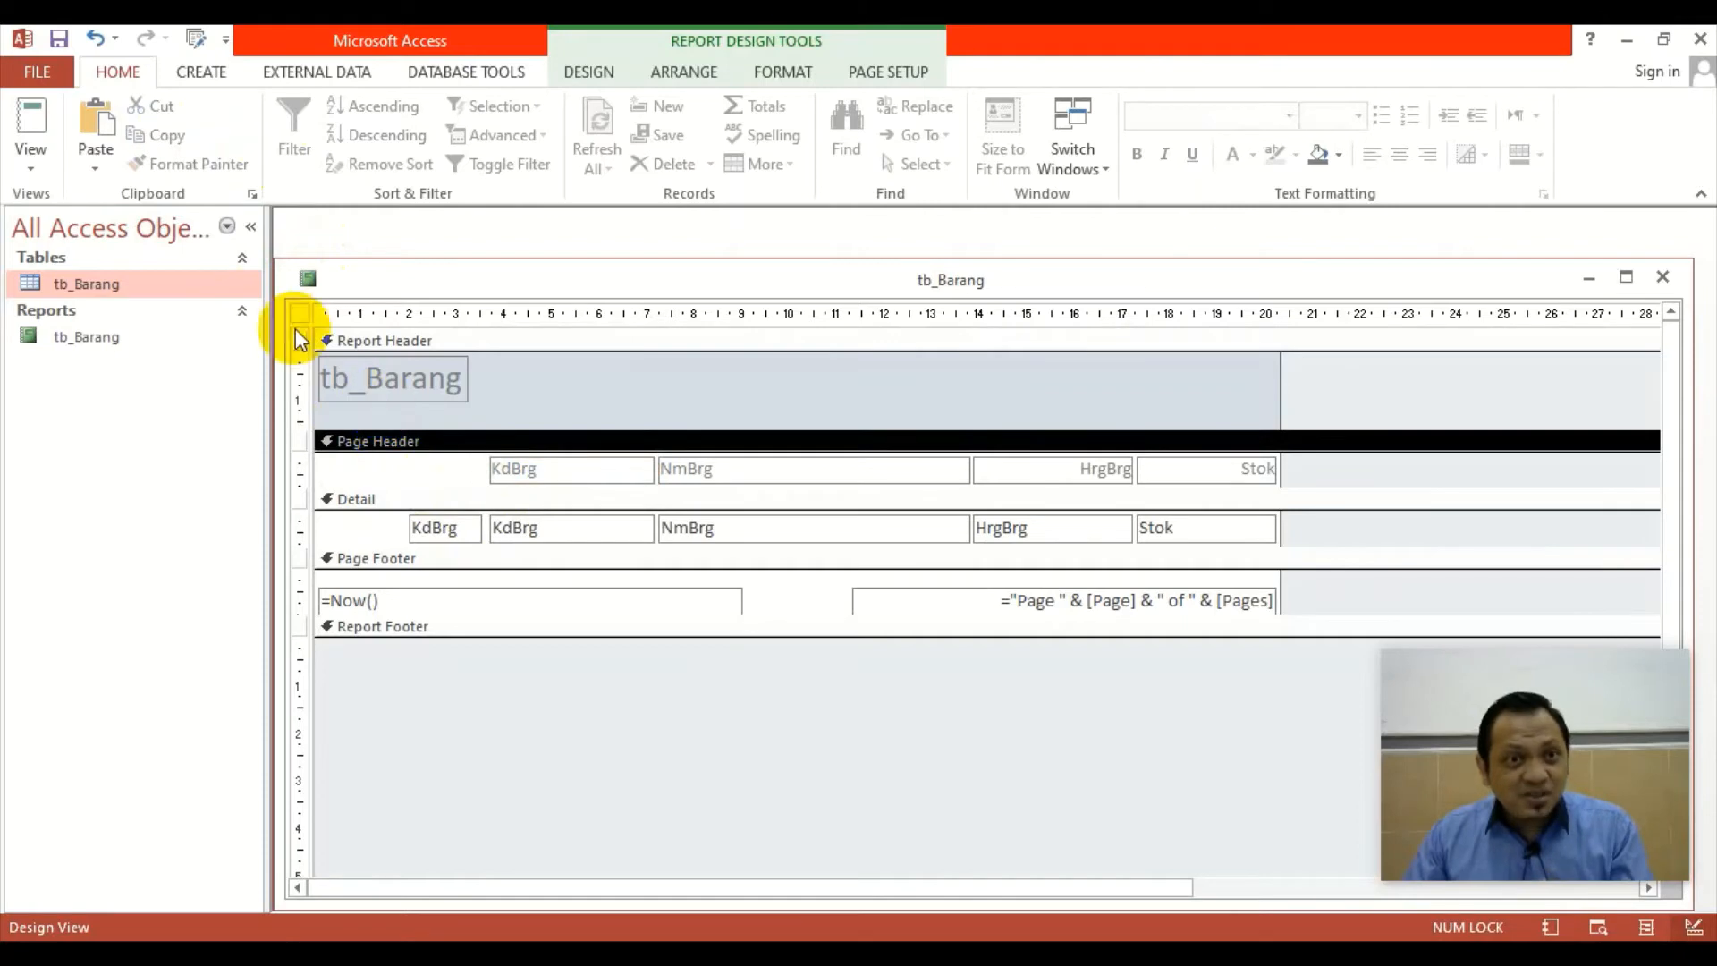
pyautogui.click(100, 130)
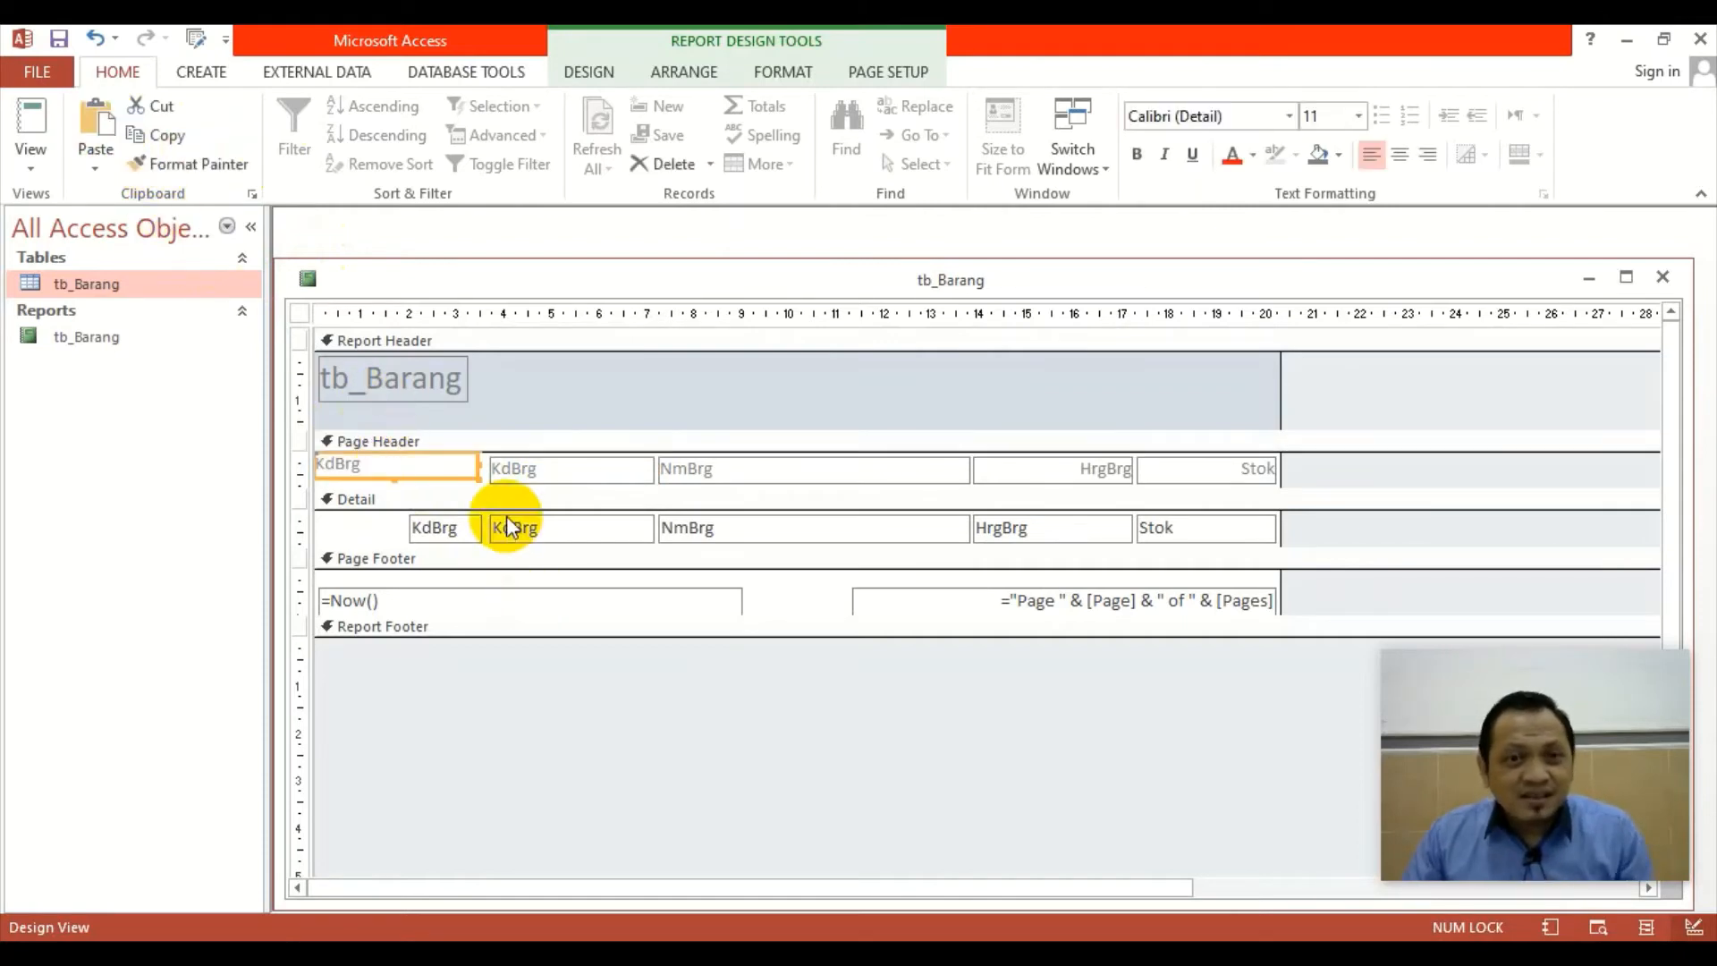
pyautogui.click(518, 422)
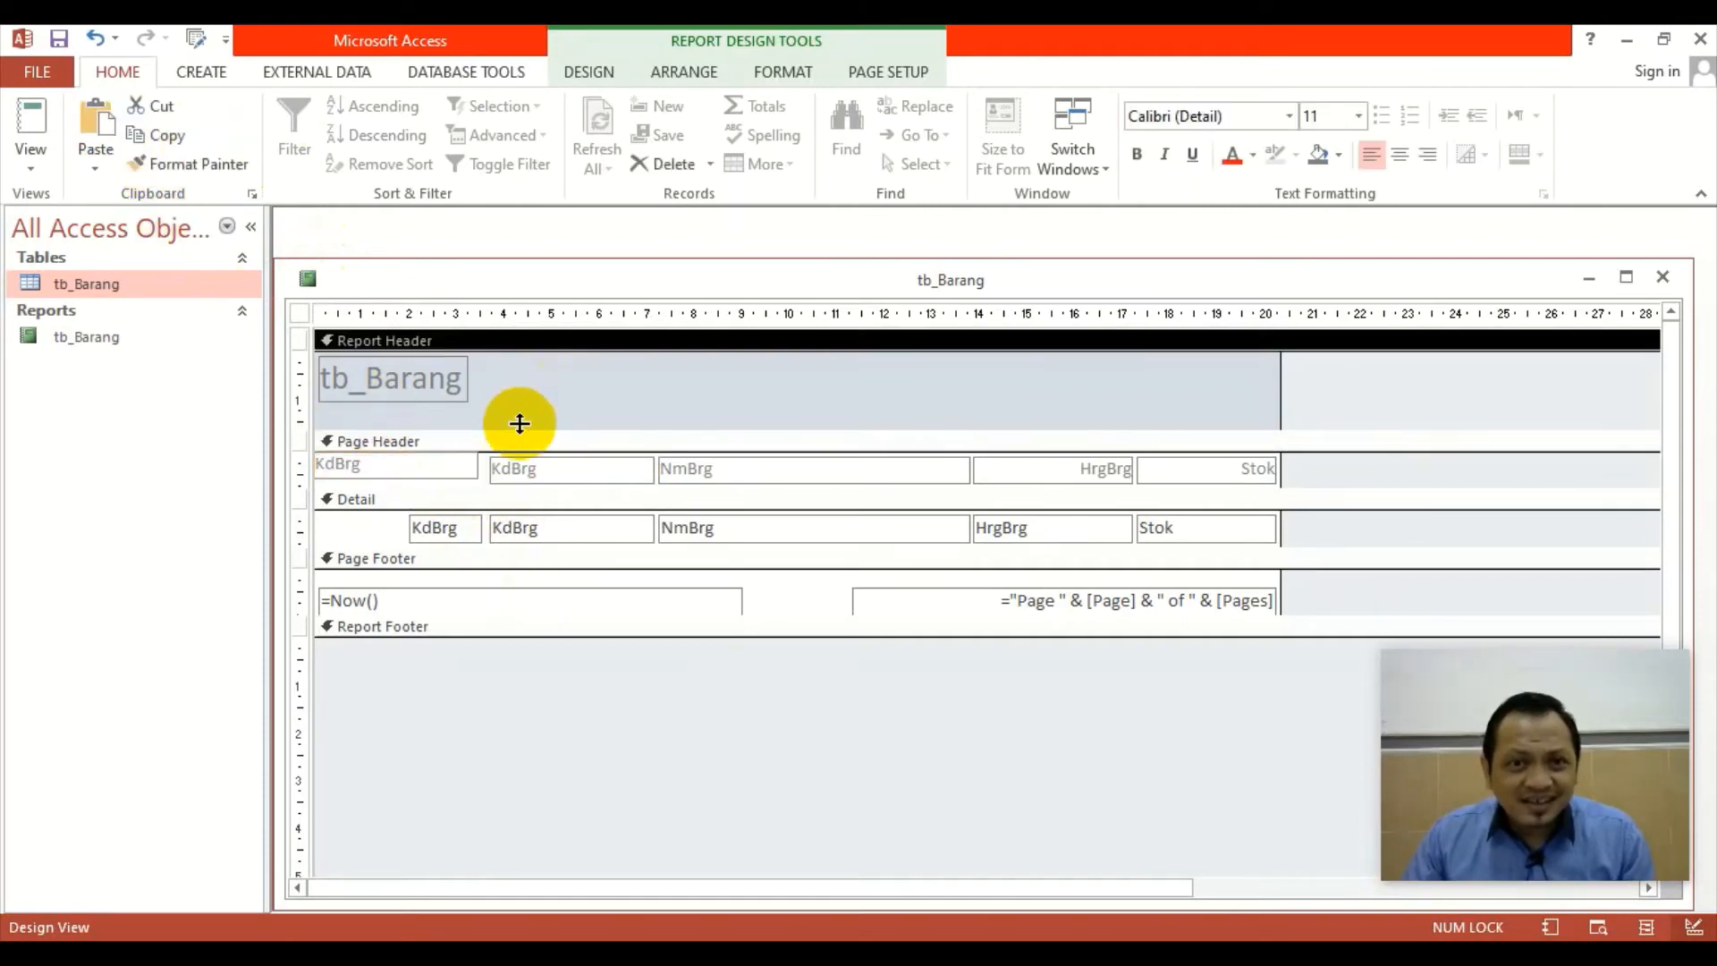
pyautogui.click(443, 469)
pyautogui.moveTo(444, 474); pyautogui.dragTo(448, 474)
pyautogui.moveTo(315, 467); pyautogui.dragTo(408, 468)
# Change the caption of the copied Page Header label to No.
pyautogui.doubleClick(464, 469)
pyautogui.write('No.')
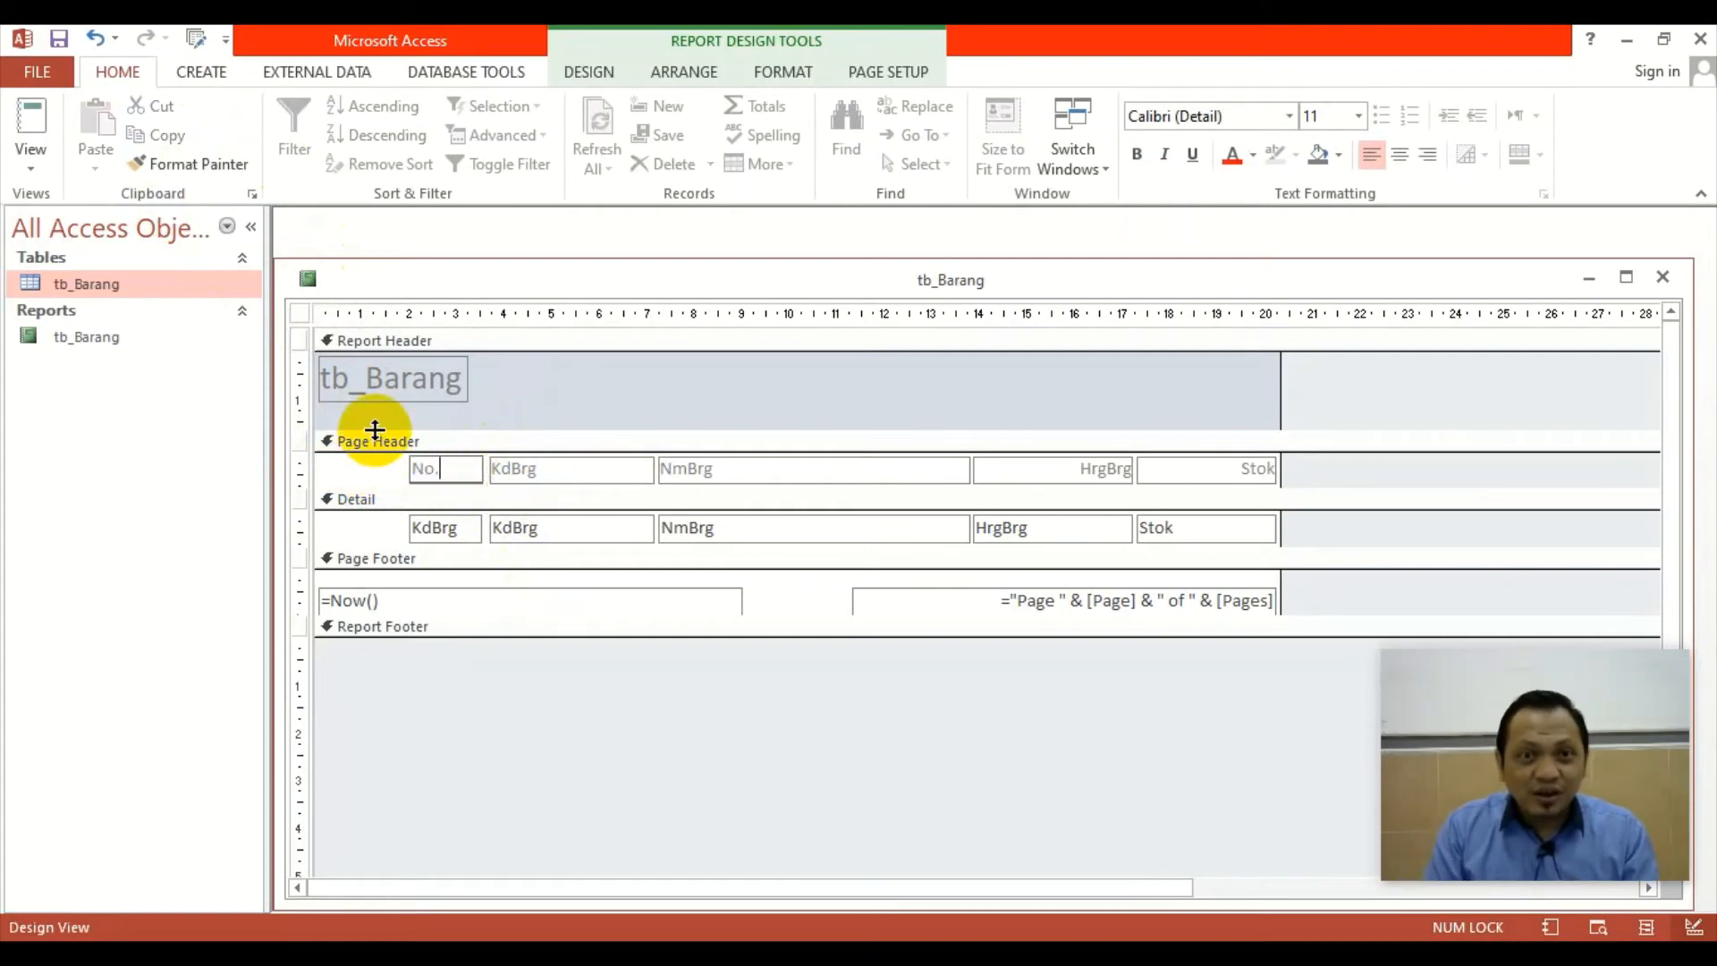
pyautogui.press('Return')
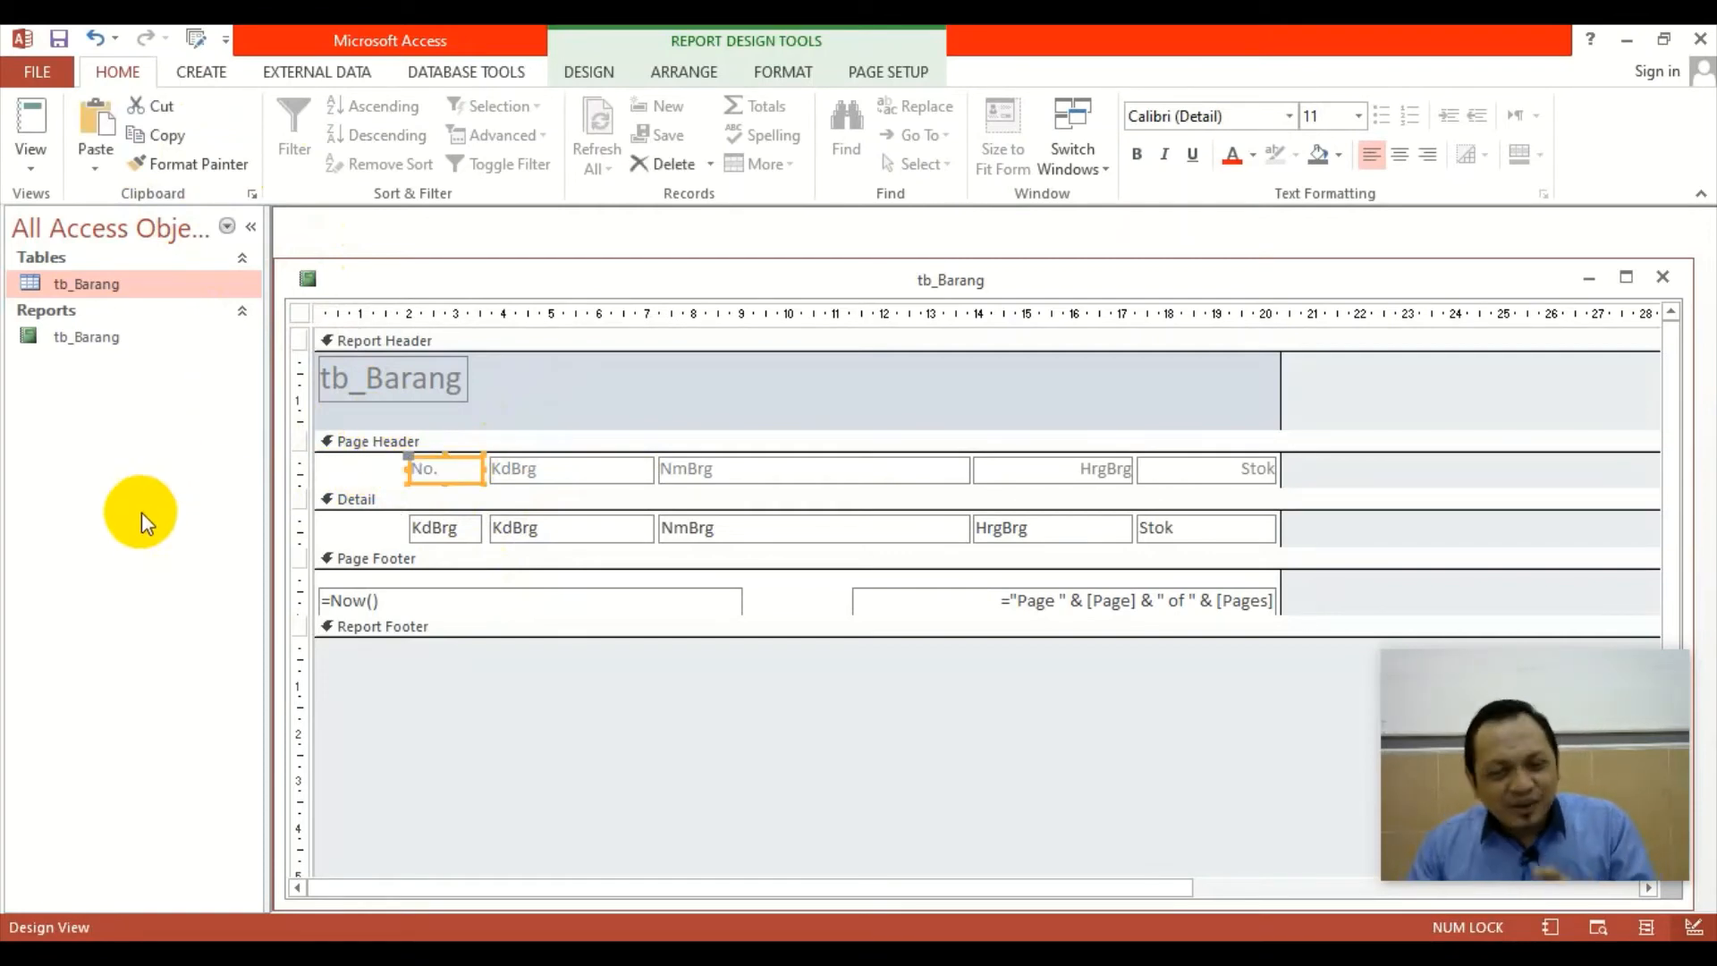
# Right-align the copied KdBrg text box below the No. label and set its Control Source to =1.
pyautogui.click(436, 536)
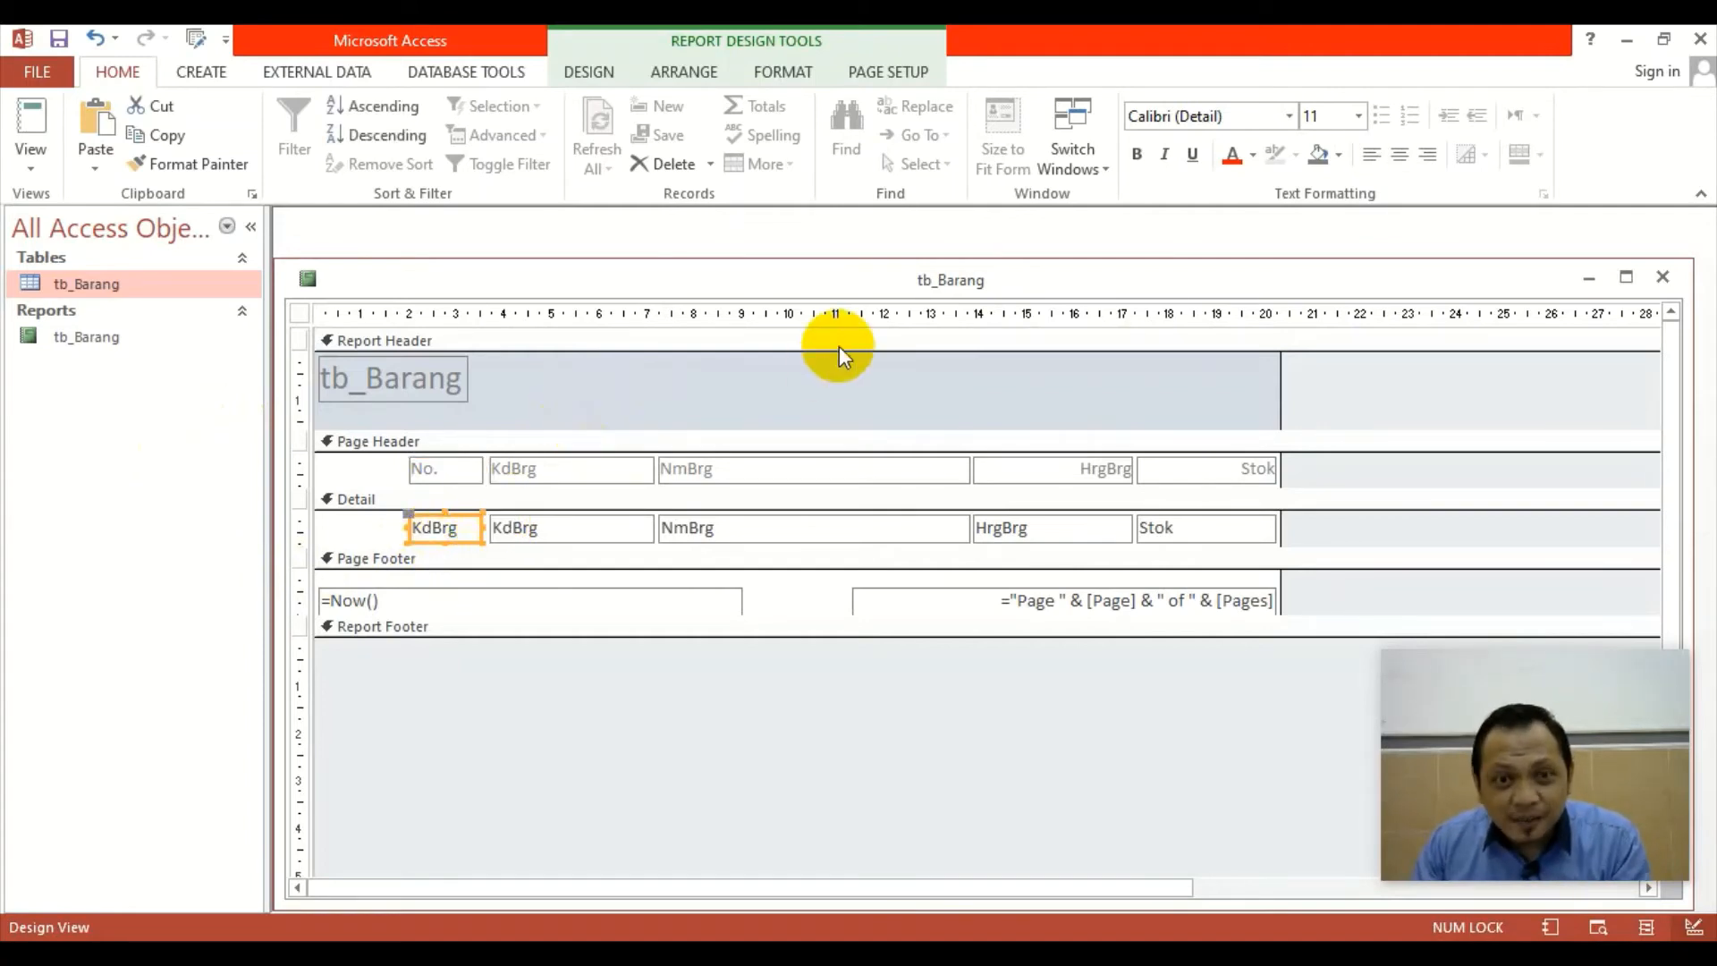
pyautogui.click(1430, 160)
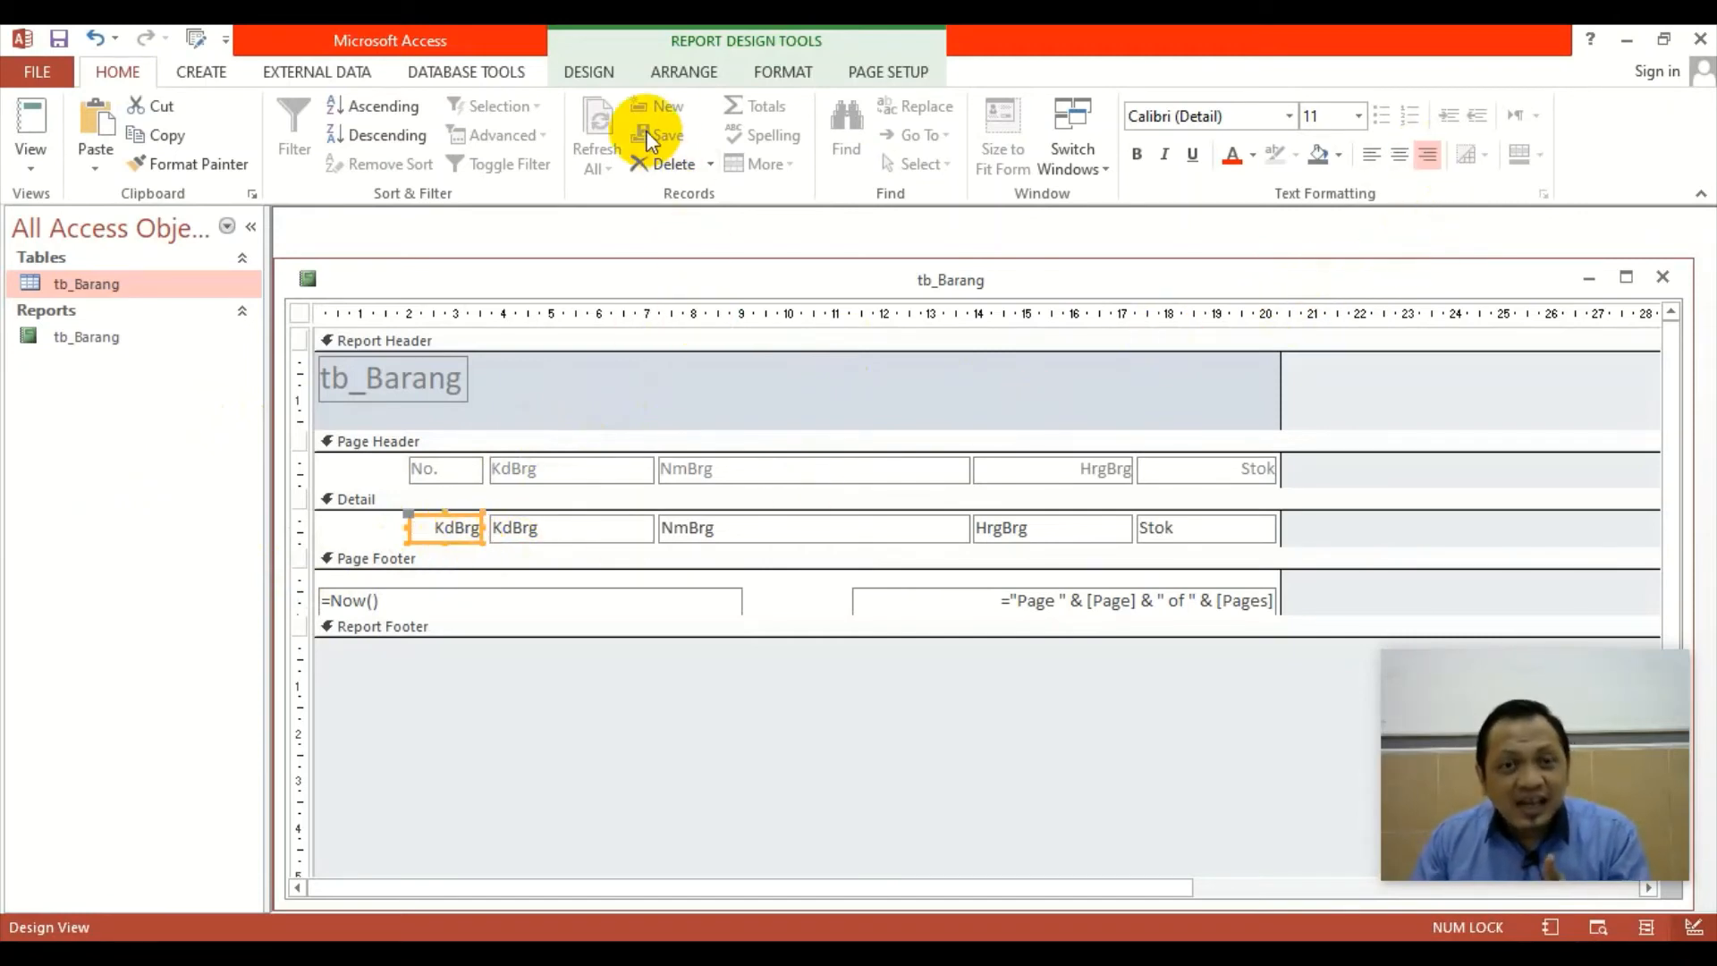
pyautogui.click(591, 71)
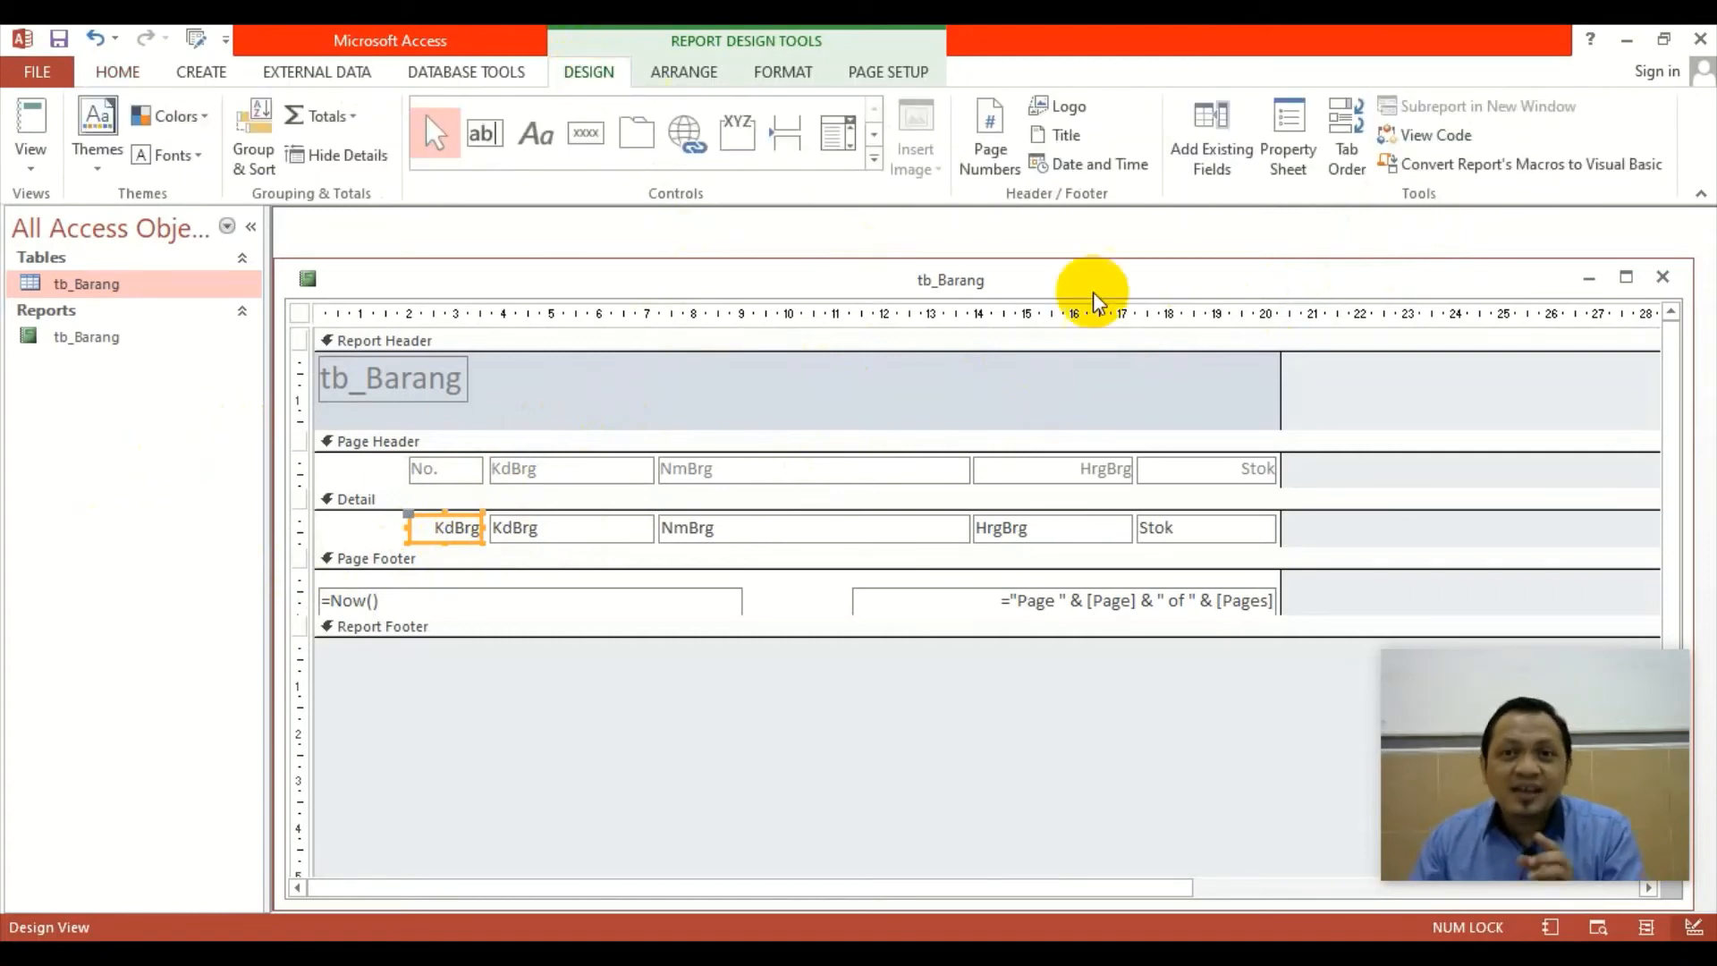
pyautogui.click(1303, 109)
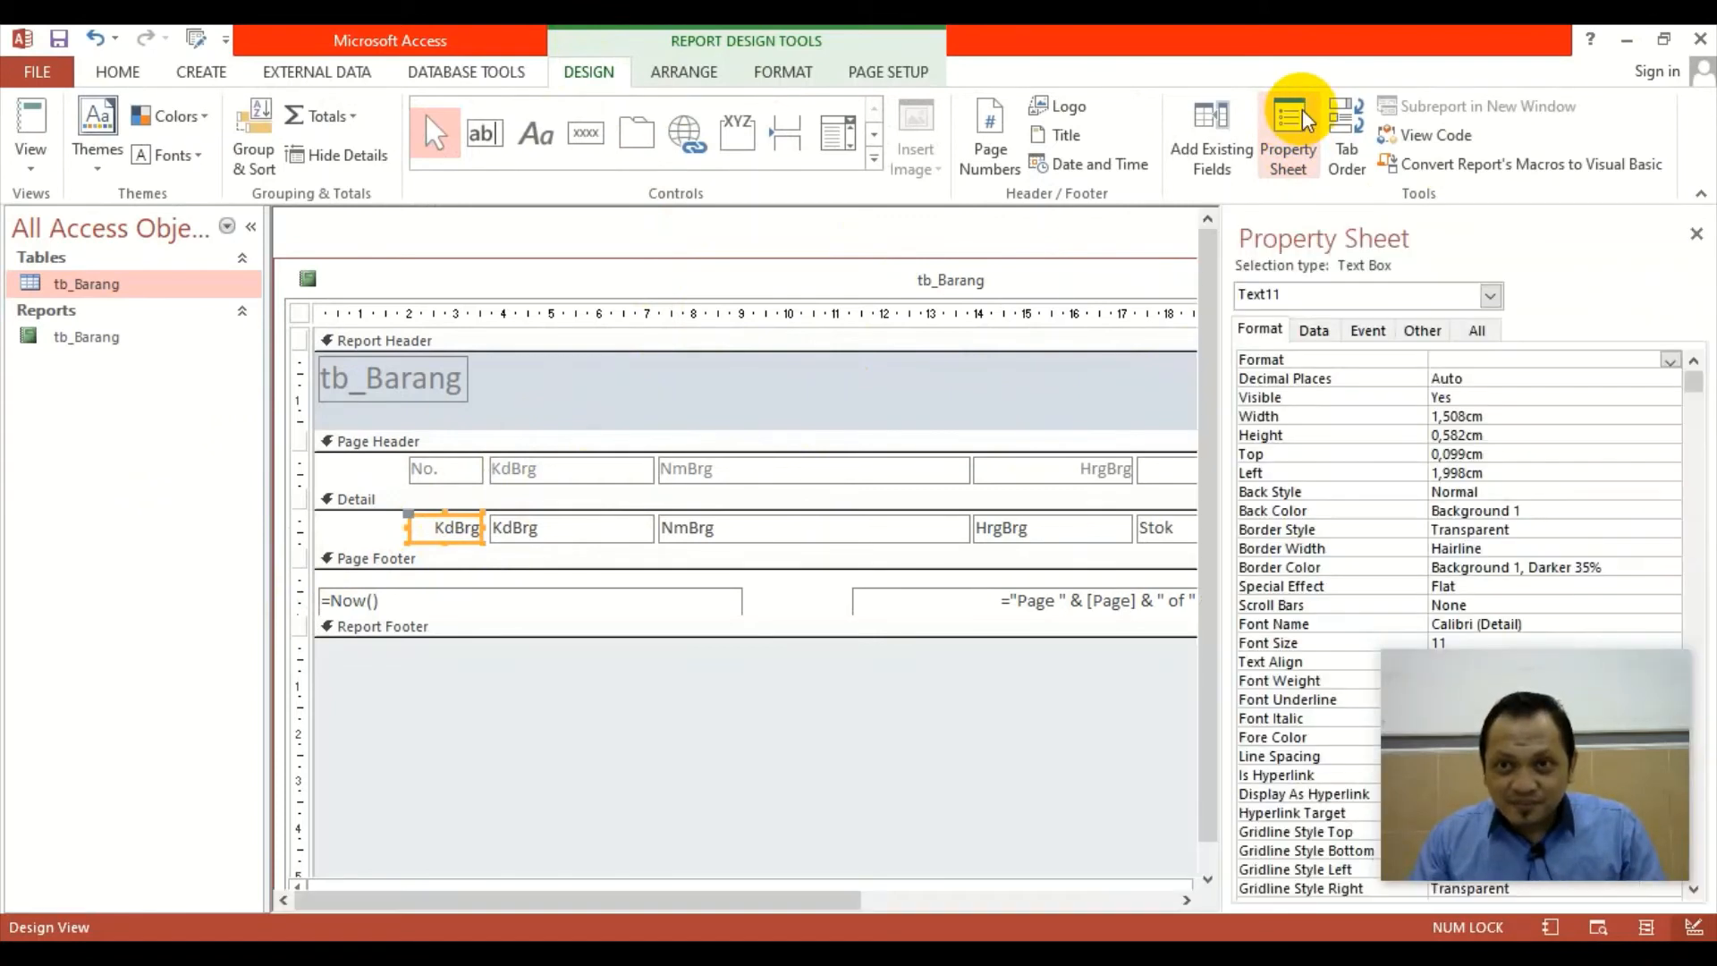
pyautogui.click(1314, 331)
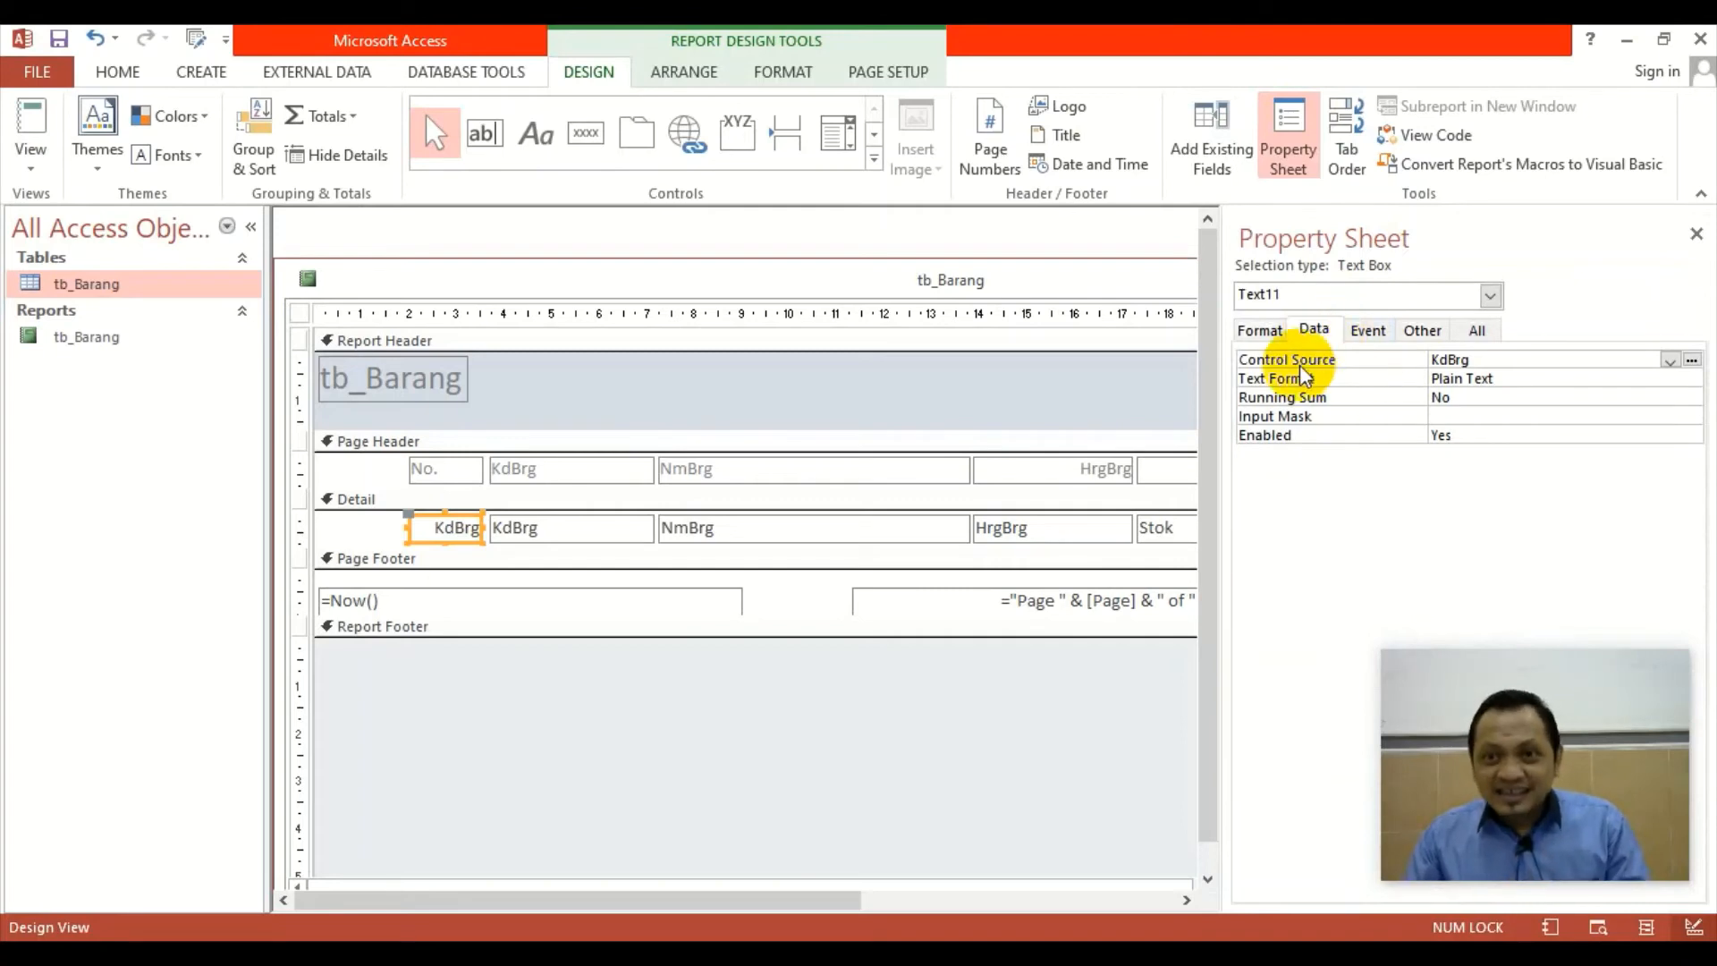
pyautogui.click(1503, 358)
pyautogui.click(1385, 361)
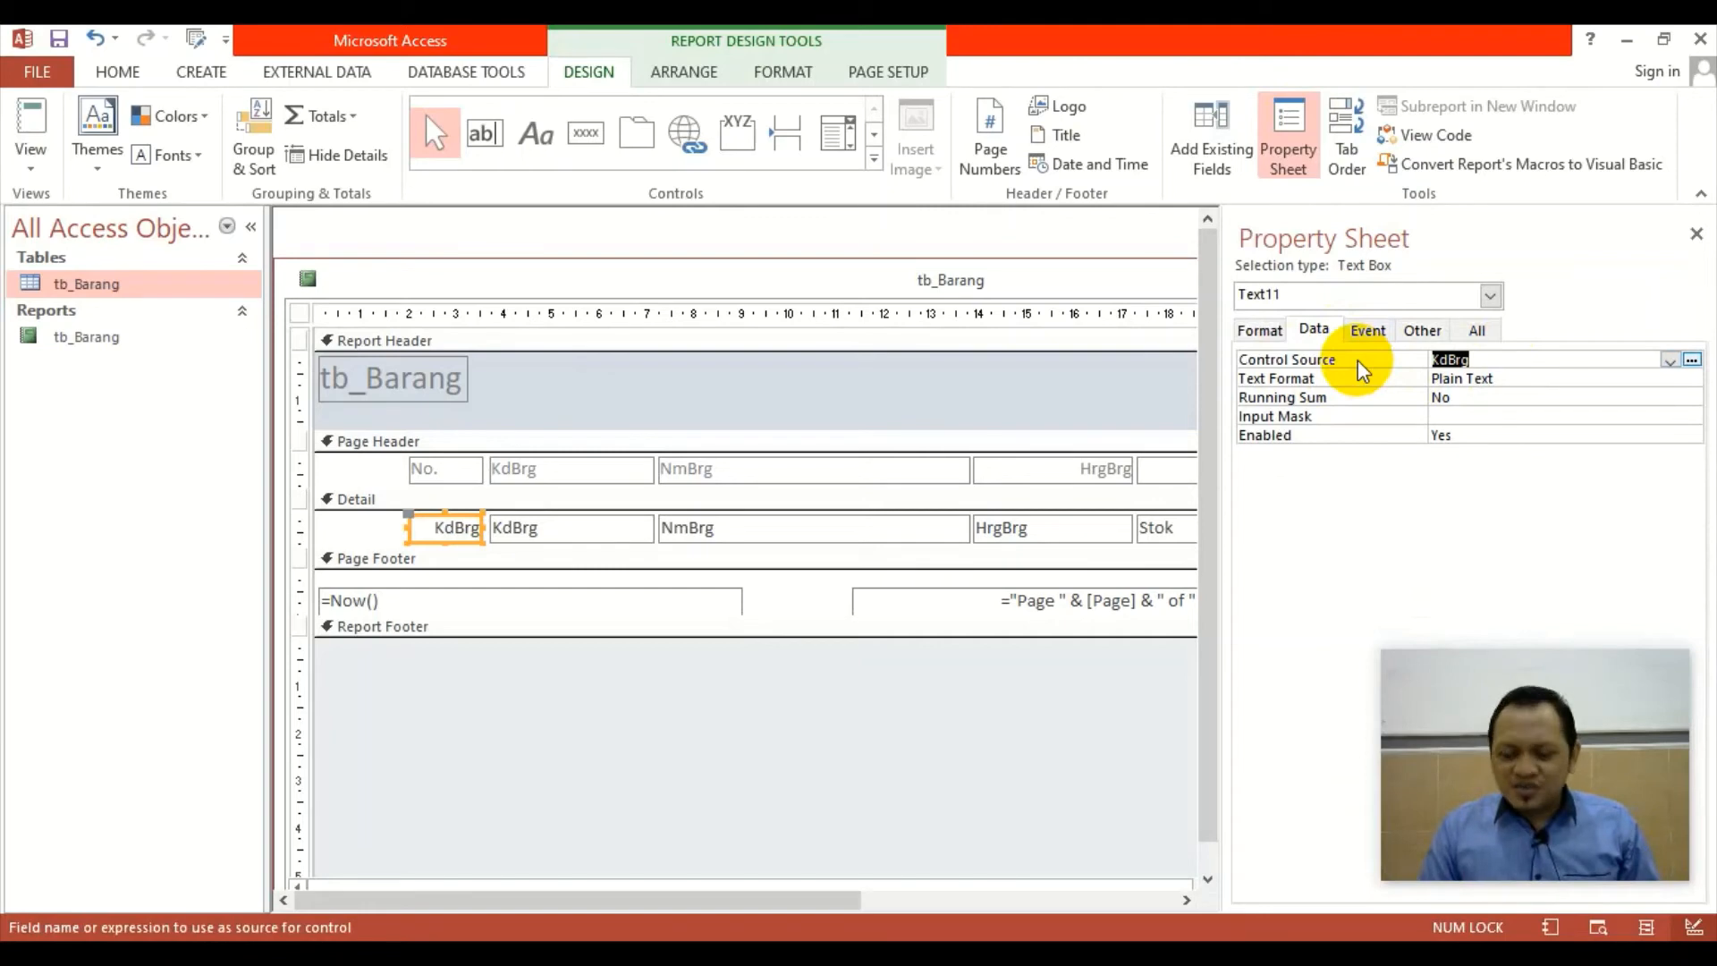
pyautogui.write('=1')
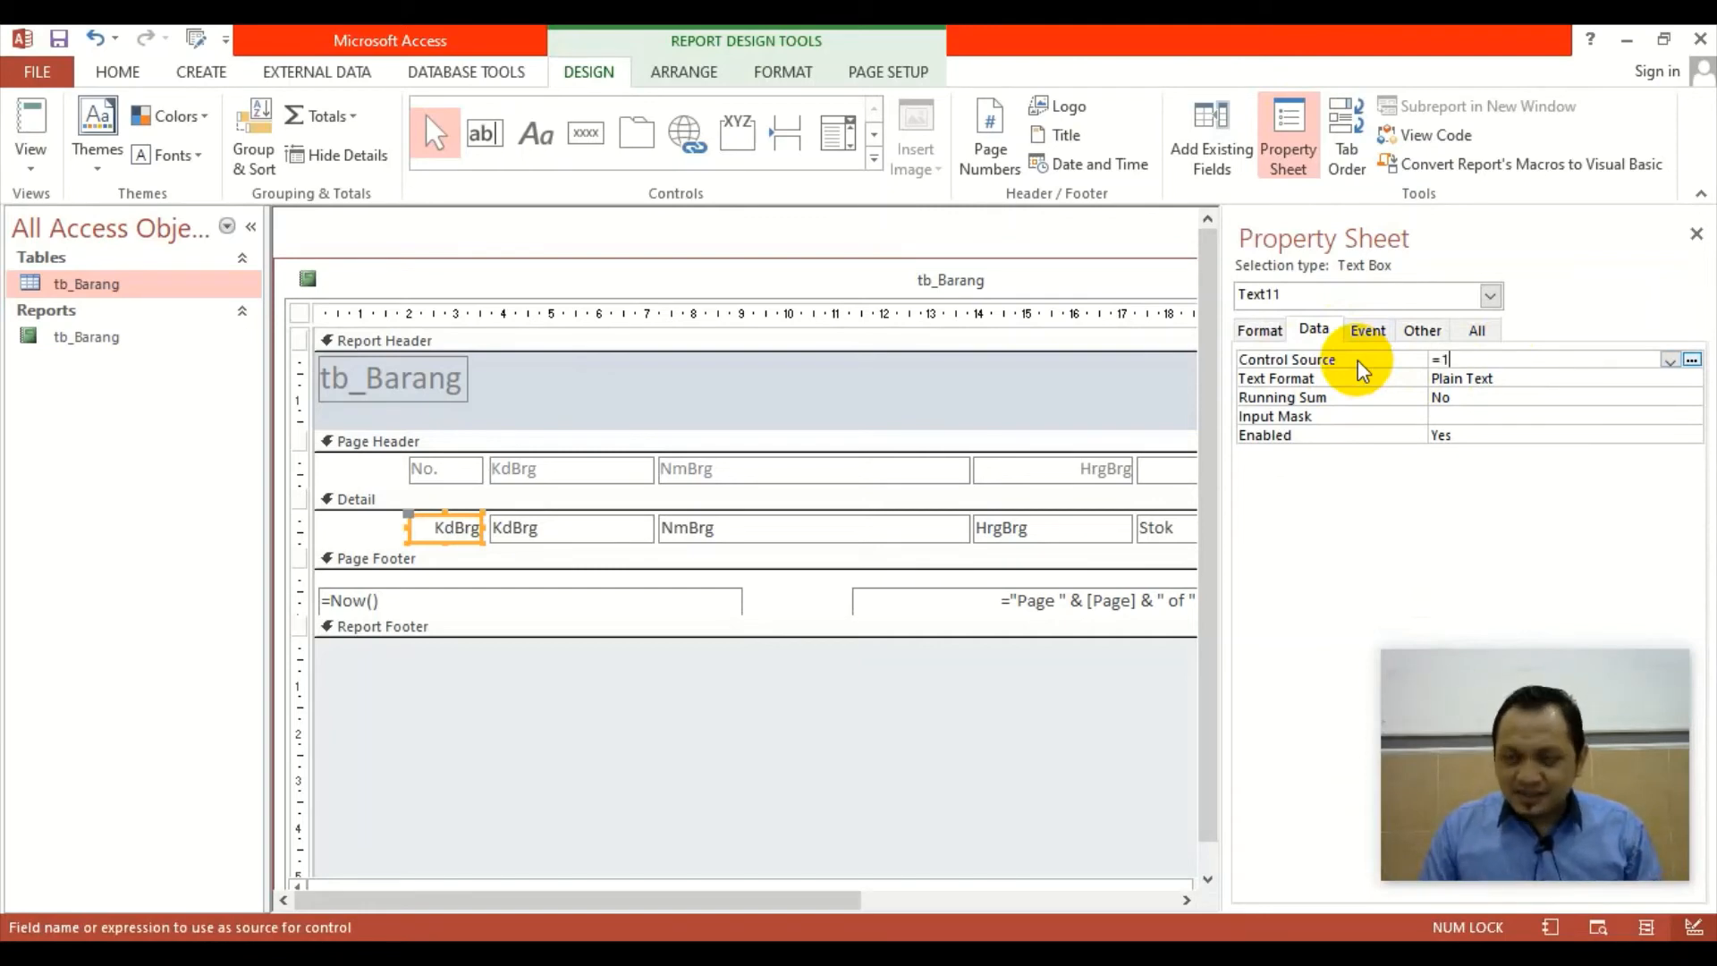
pyautogui.press('Return')
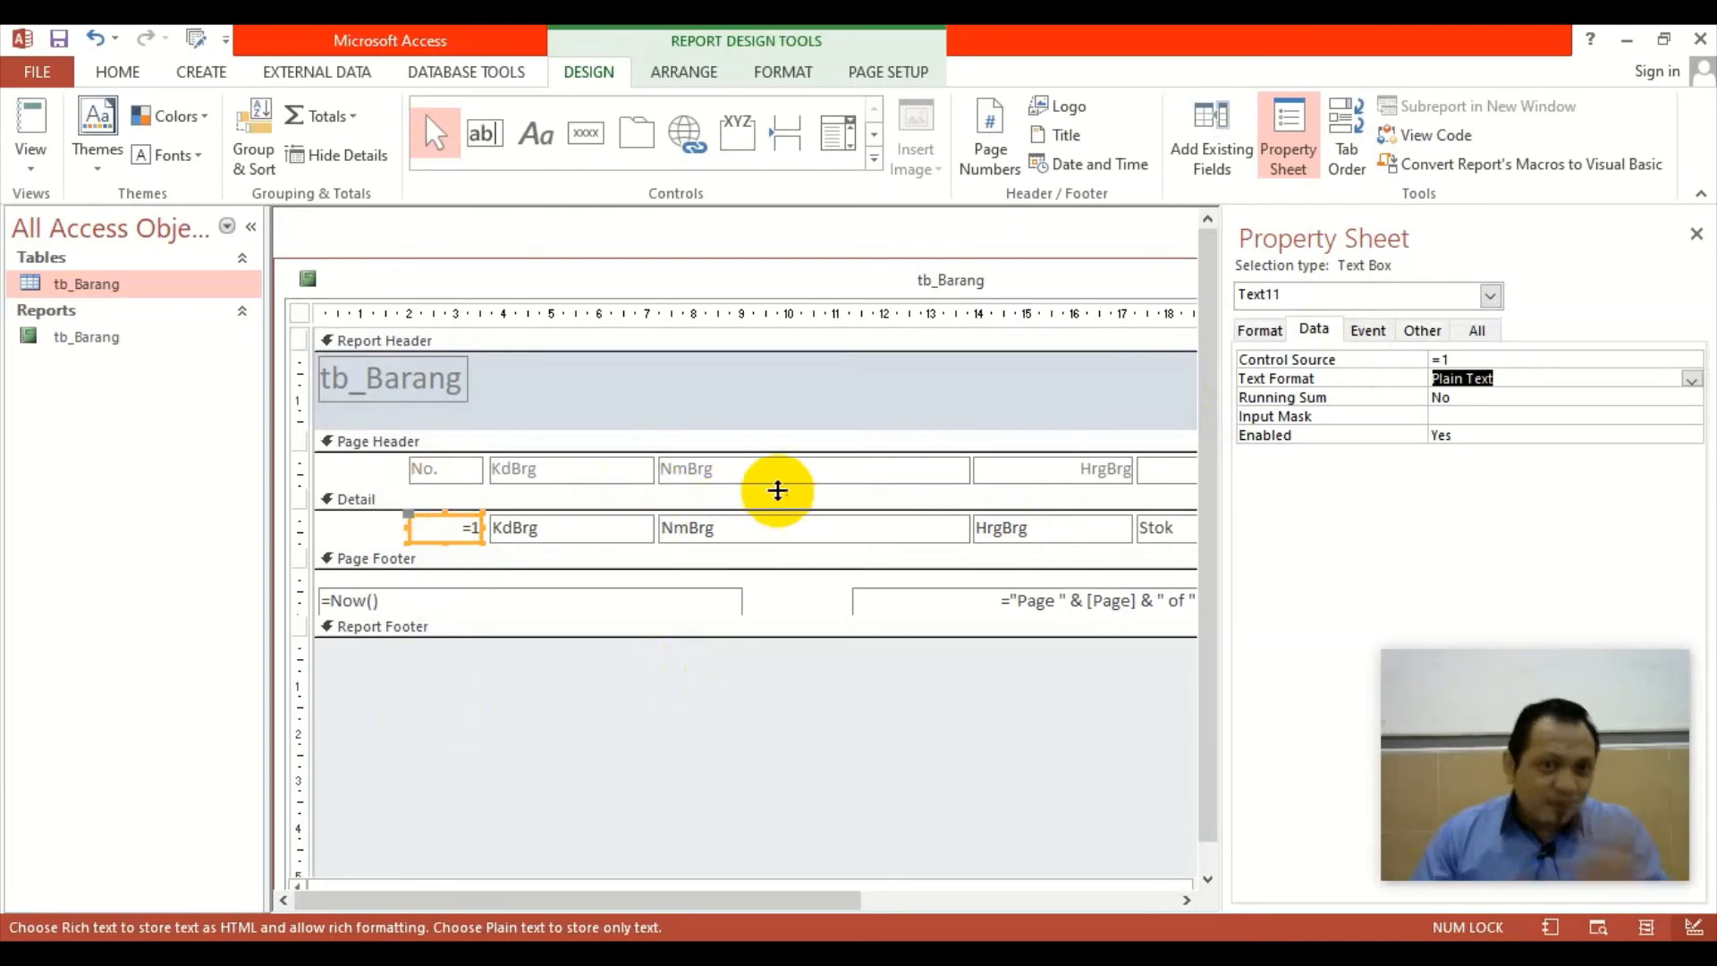
pyautogui.click(1696, 233)
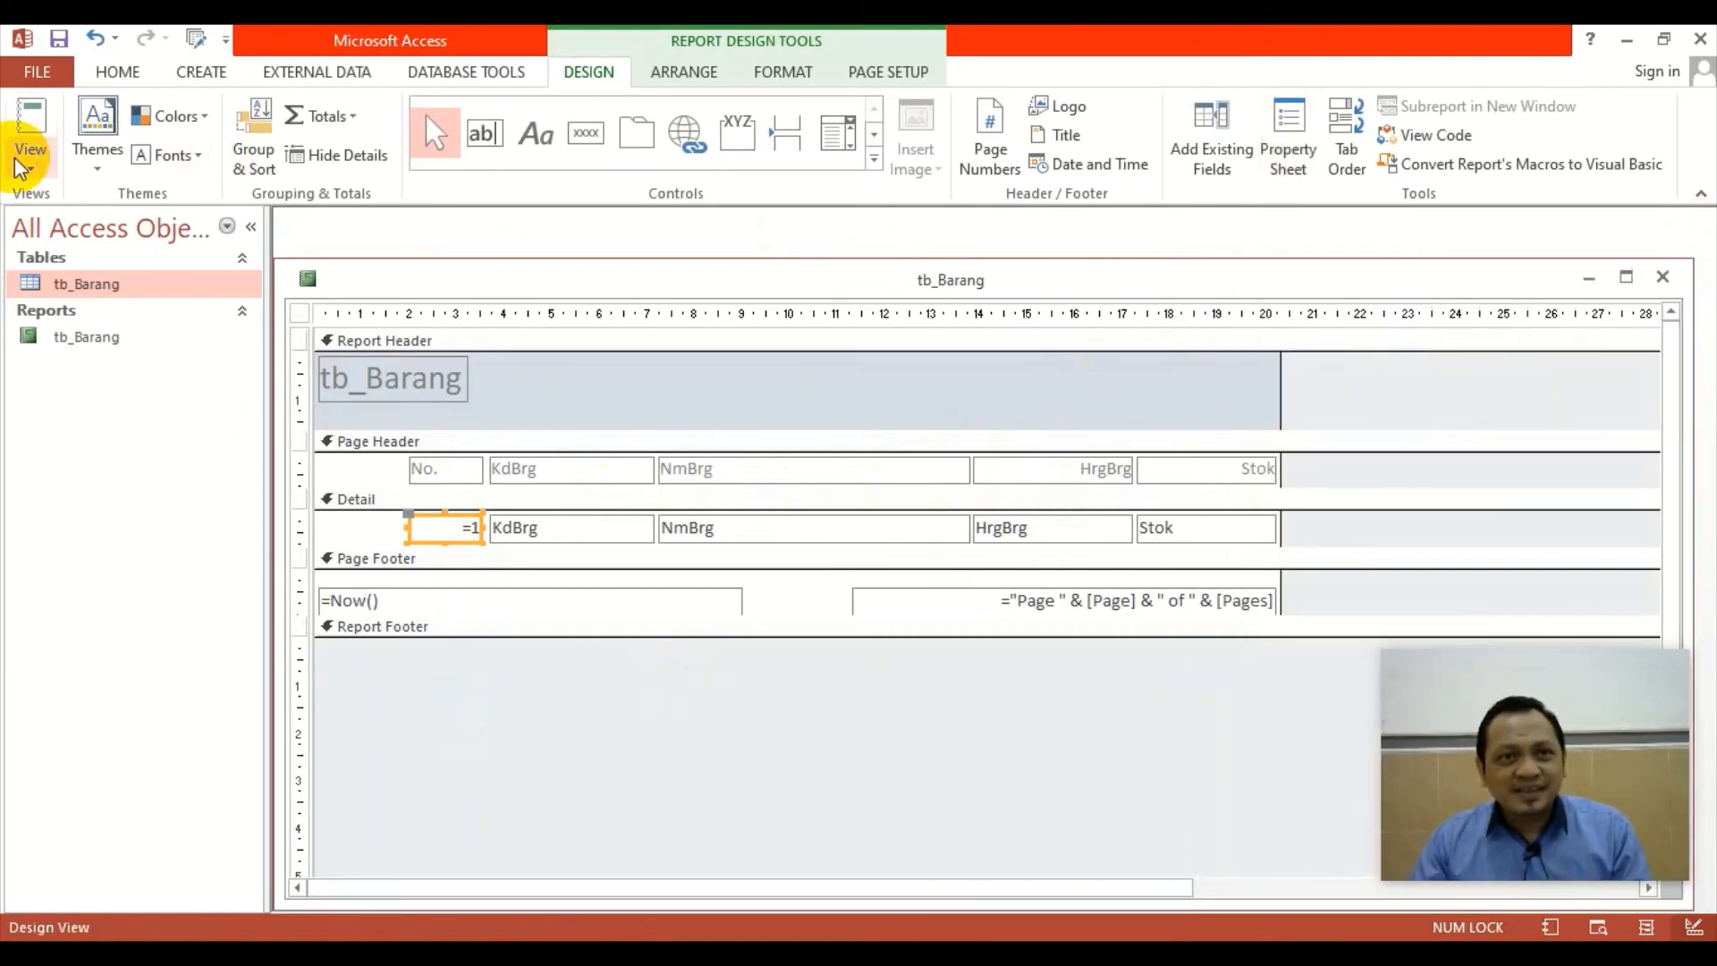
# Maximize the report window and open the print preview to check the values in the No. column.
pyautogui.click(1626, 278)
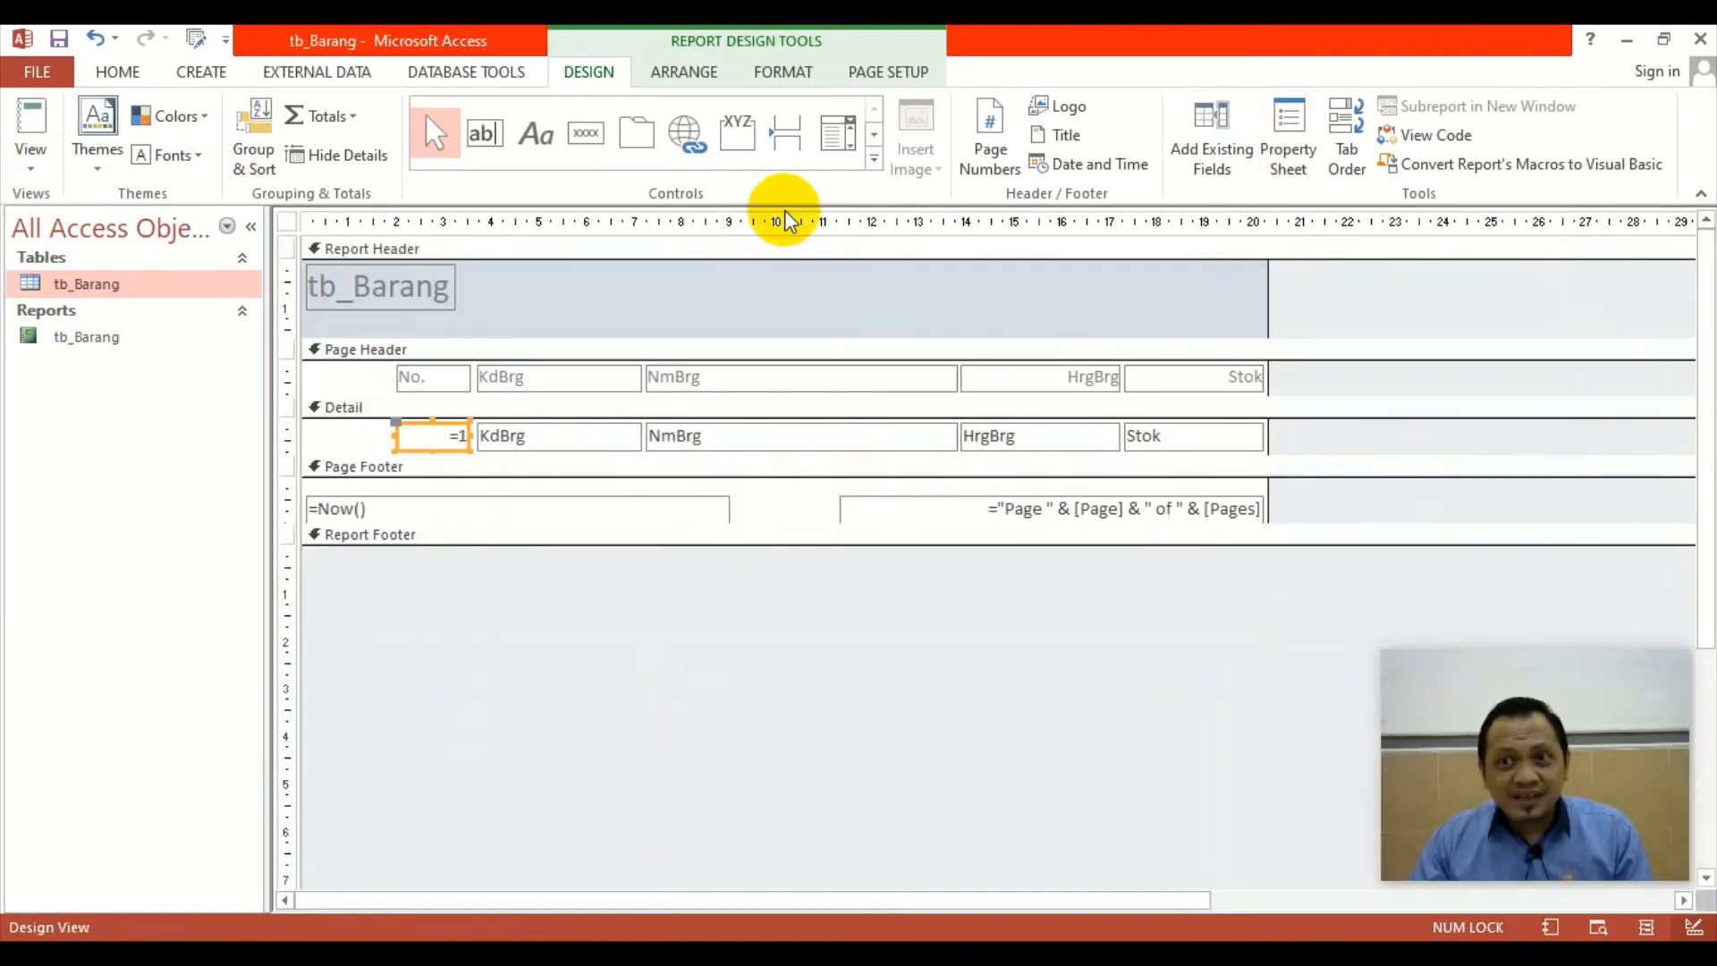
pyautogui.click(37, 168)
pyautogui.click(91, 269)
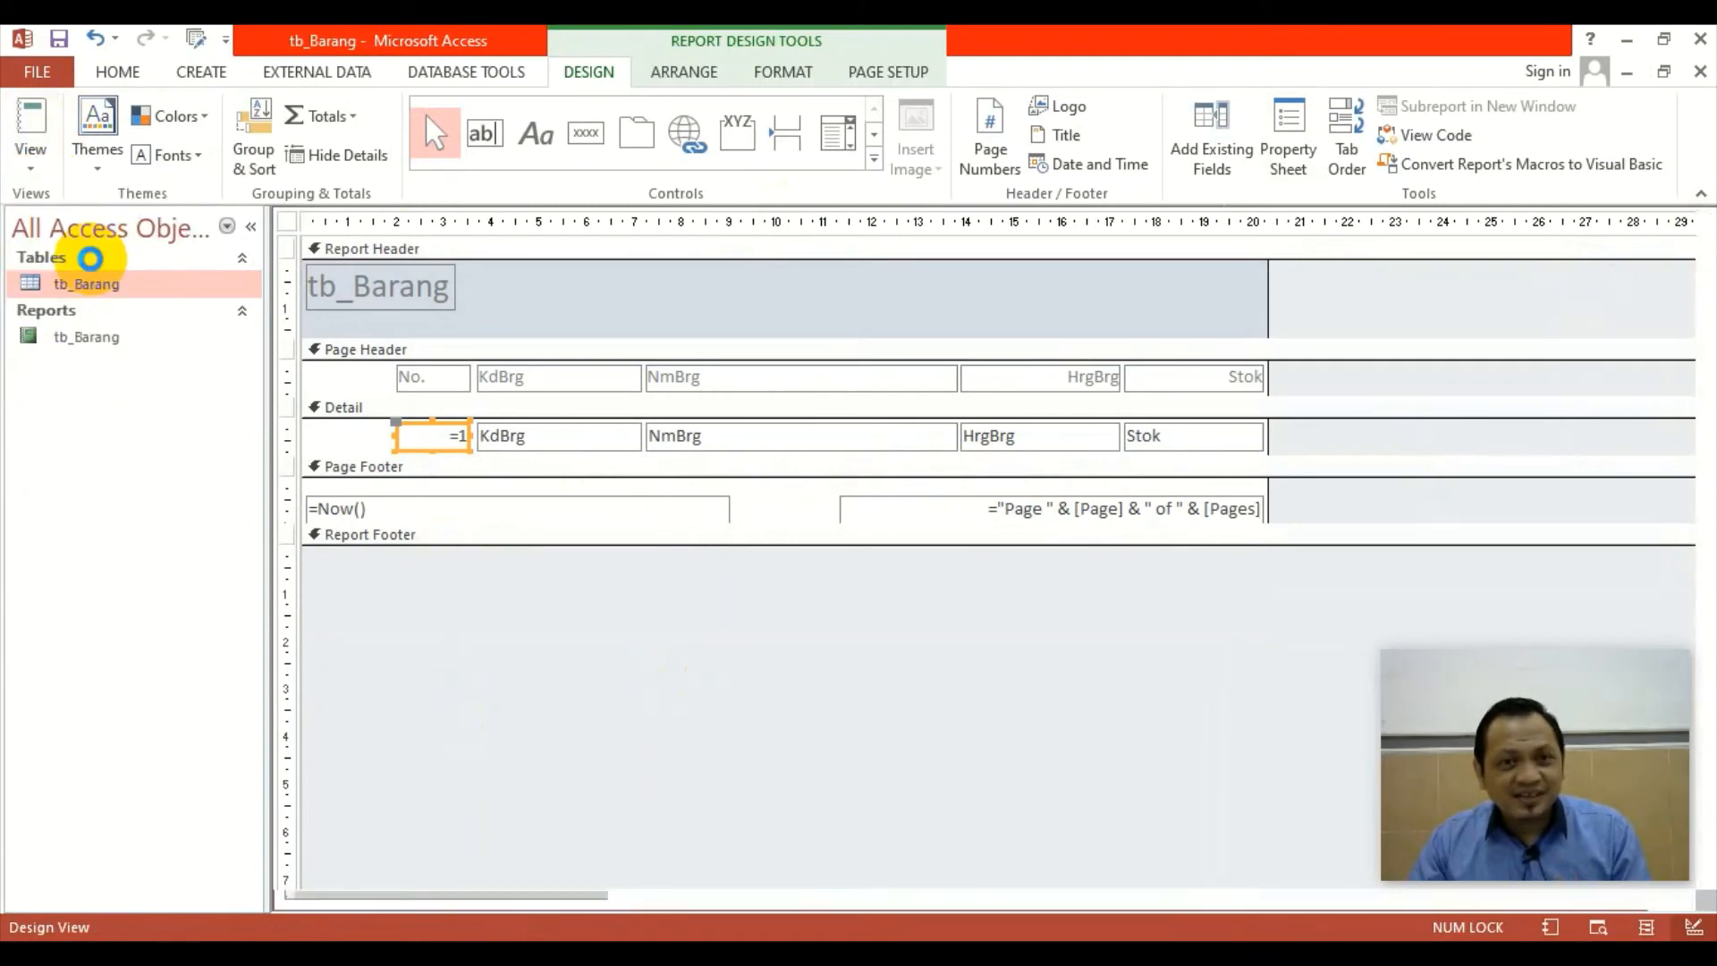
pyautogui.scroll(-5, 476, 461)
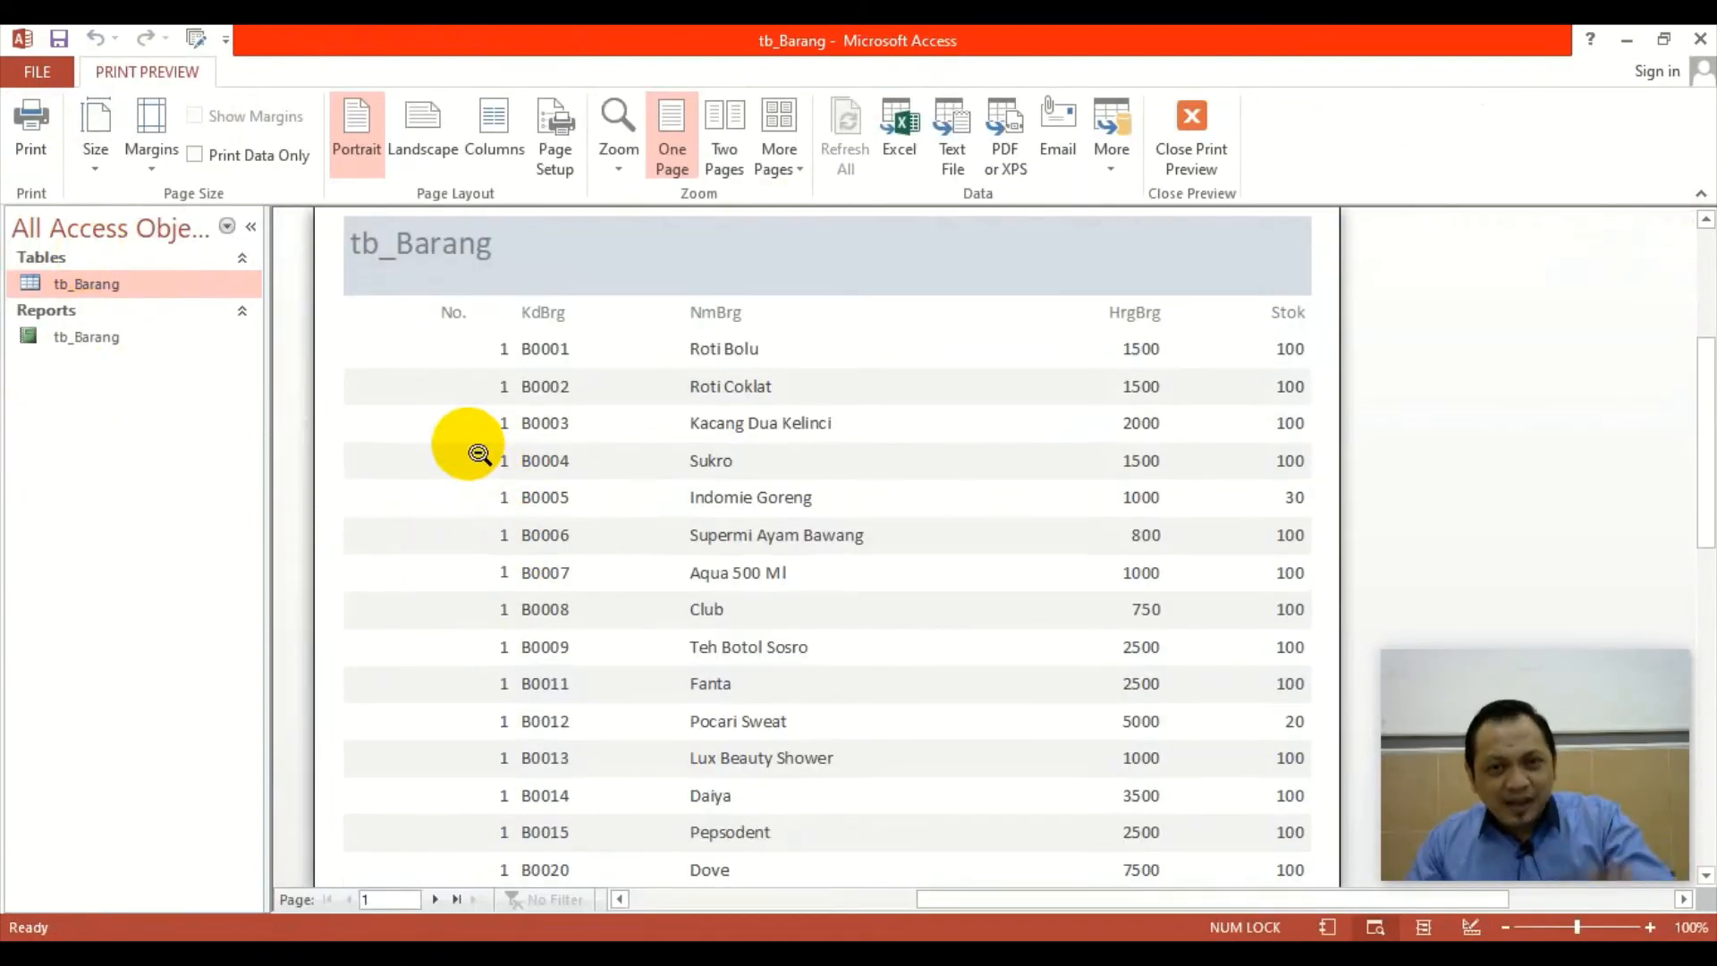
pyautogui.scroll(-3, 469, 470)
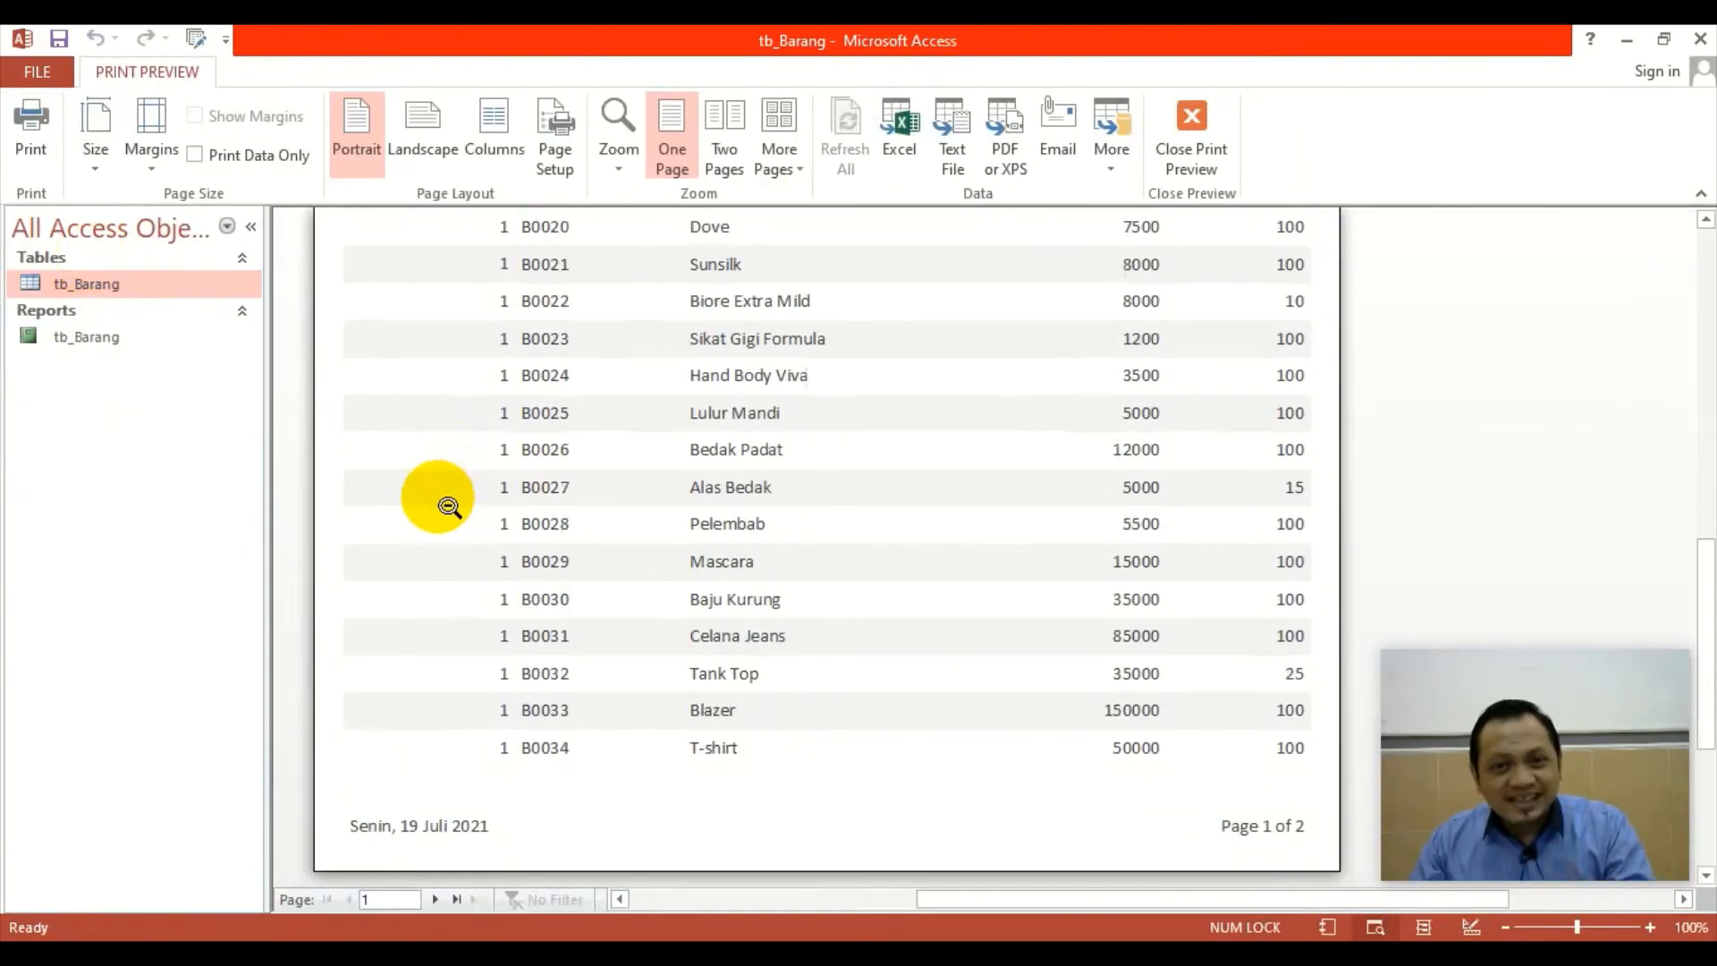
pyautogui.scroll(8, 459, 506)
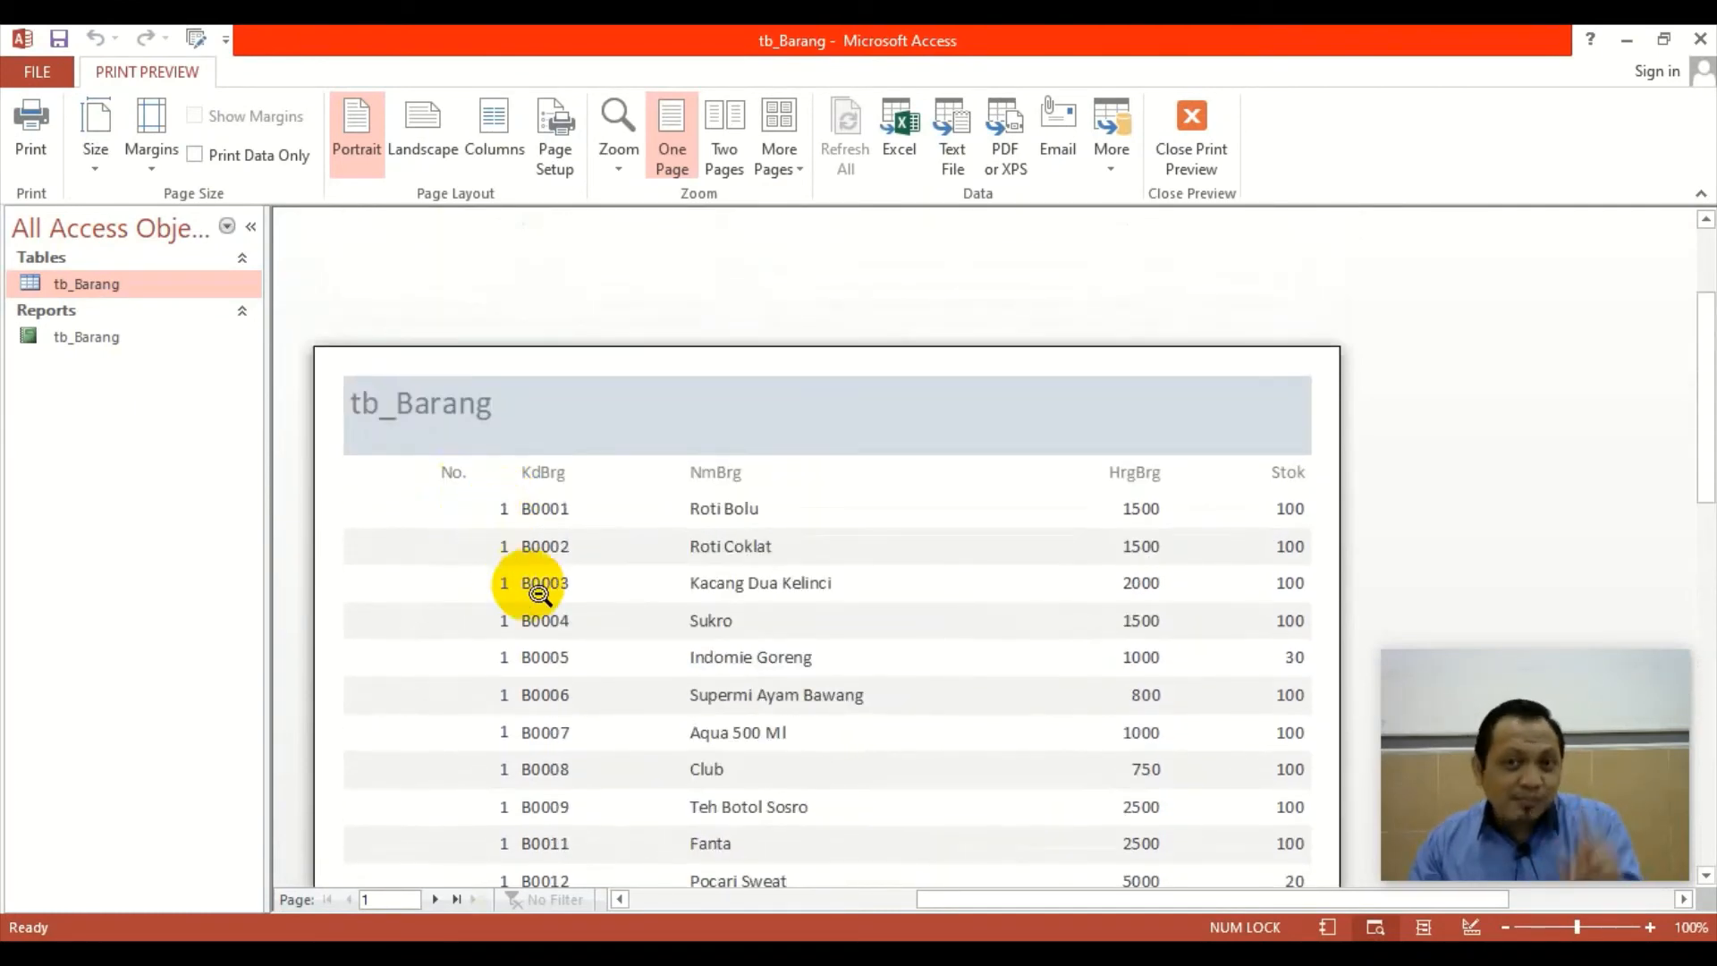
pyautogui.scroll(-2, 489, 515)
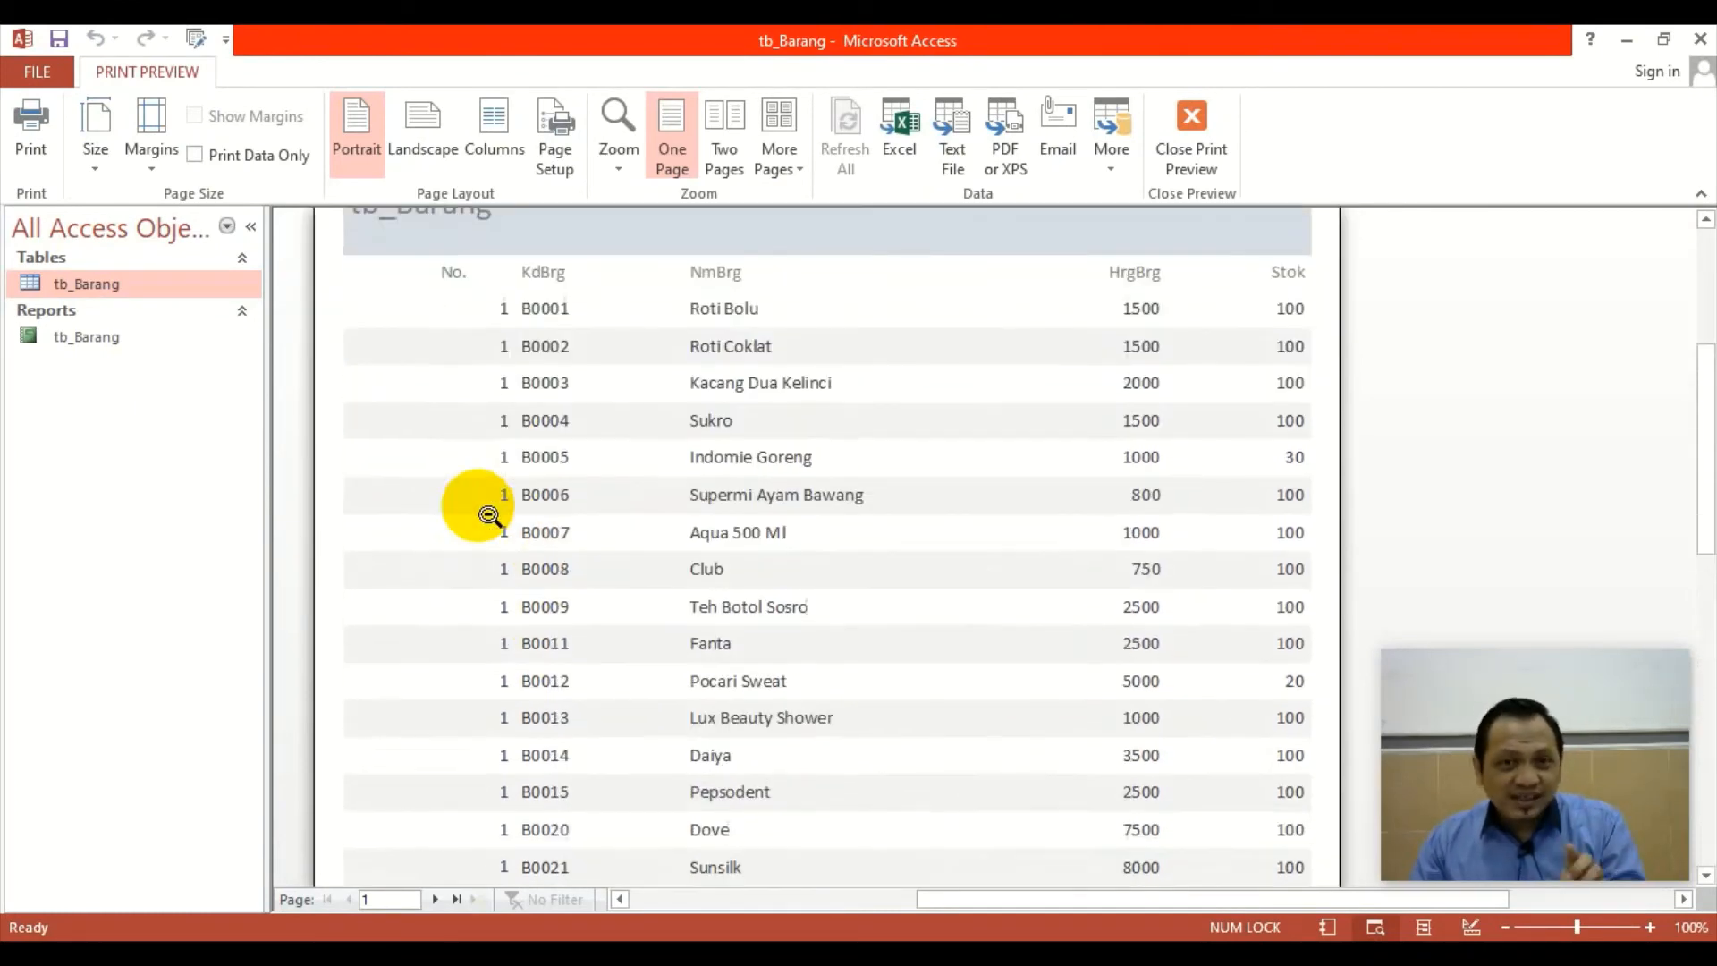
# Return to Design View and set the Running Sum property of the =1 text box to Over All.
pyautogui.rightClick(856, 324)
pyautogui.click(934, 396)
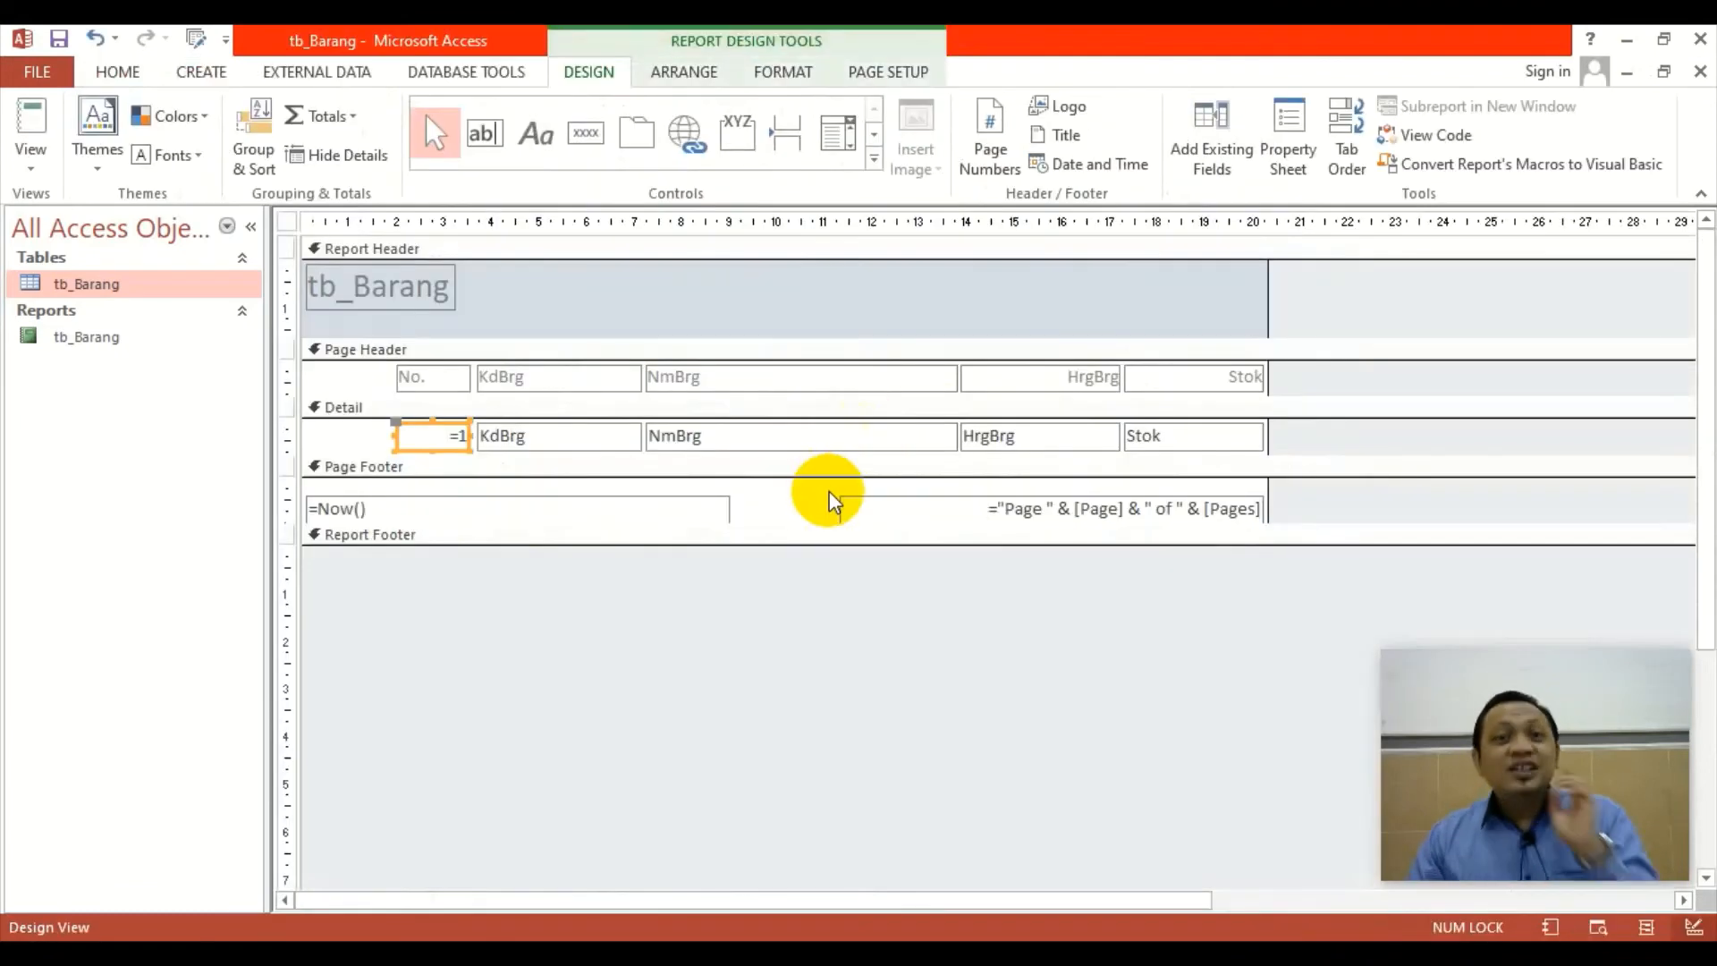
pyautogui.click(1286, 150)
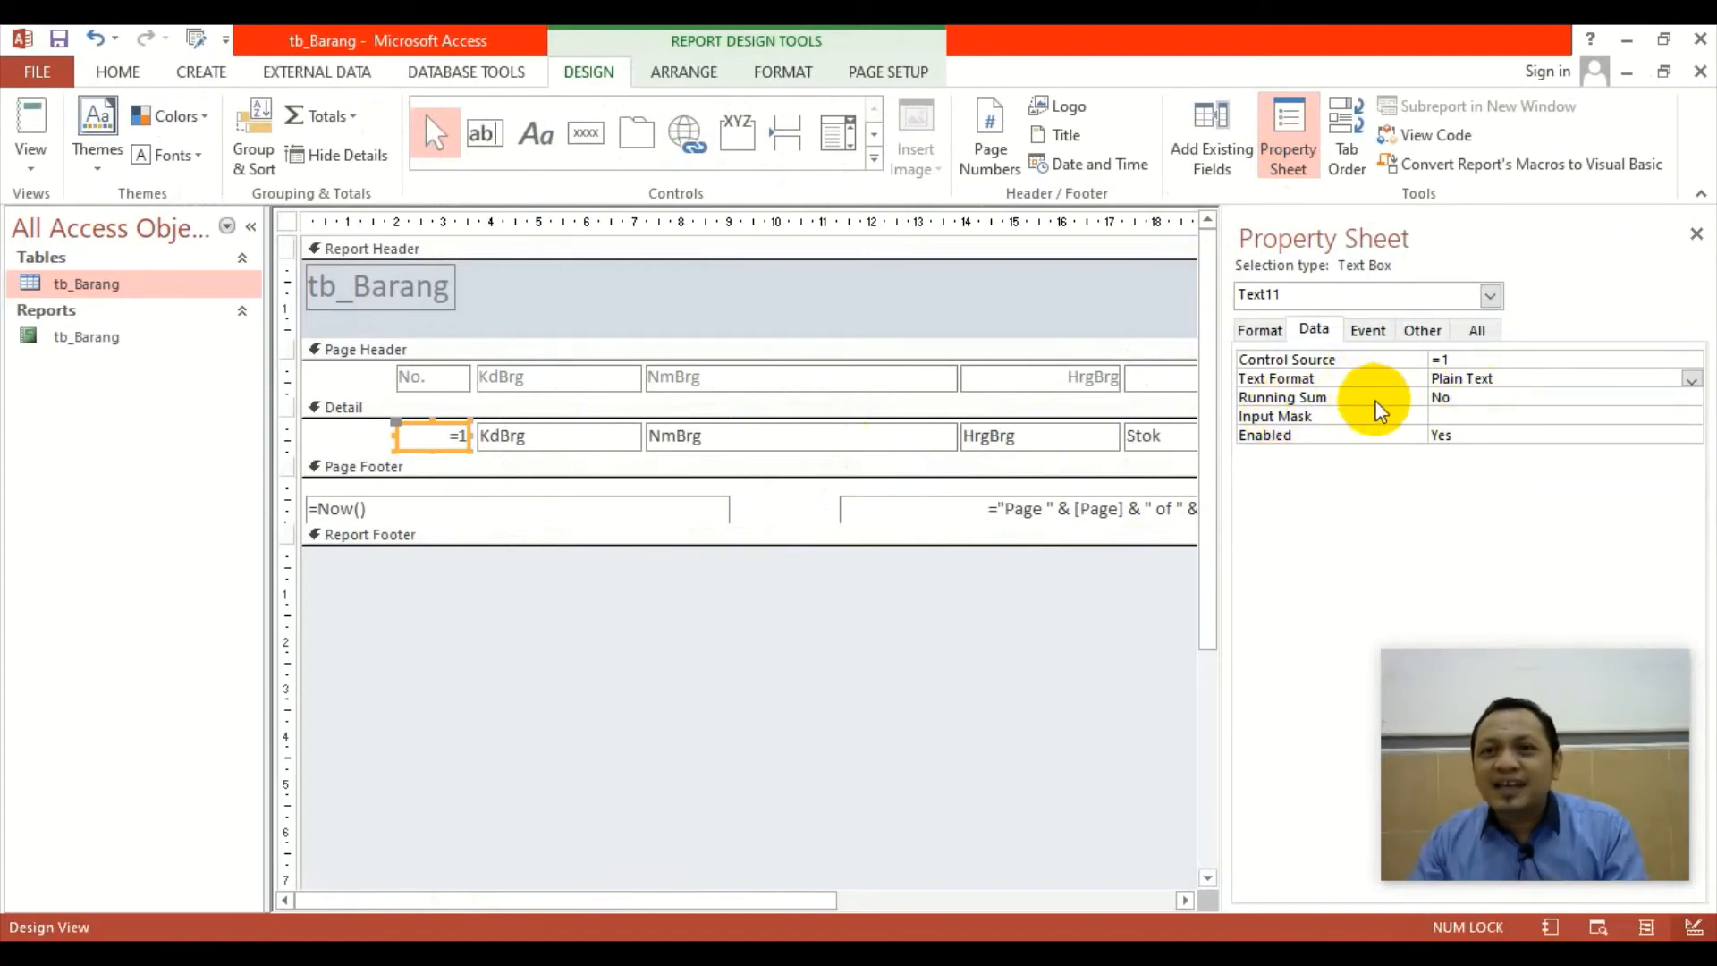
pyautogui.click(1467, 397)
pyautogui.click(1689, 398)
pyautogui.click(1457, 449)
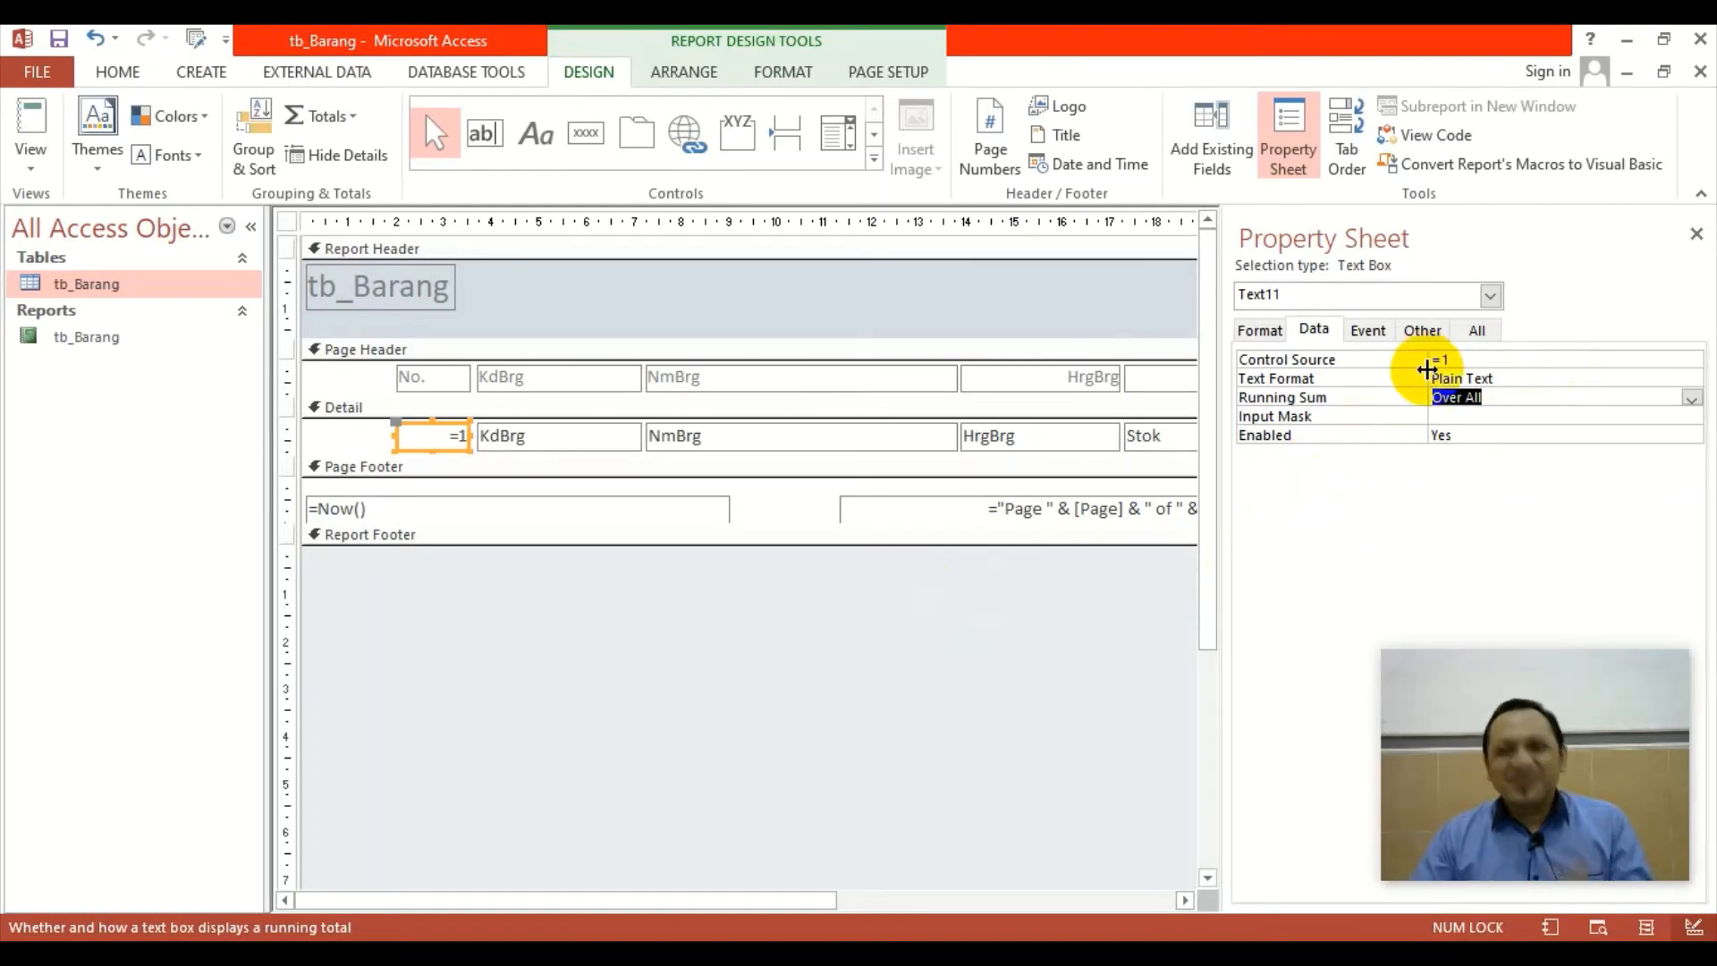
pyautogui.click(1697, 233)
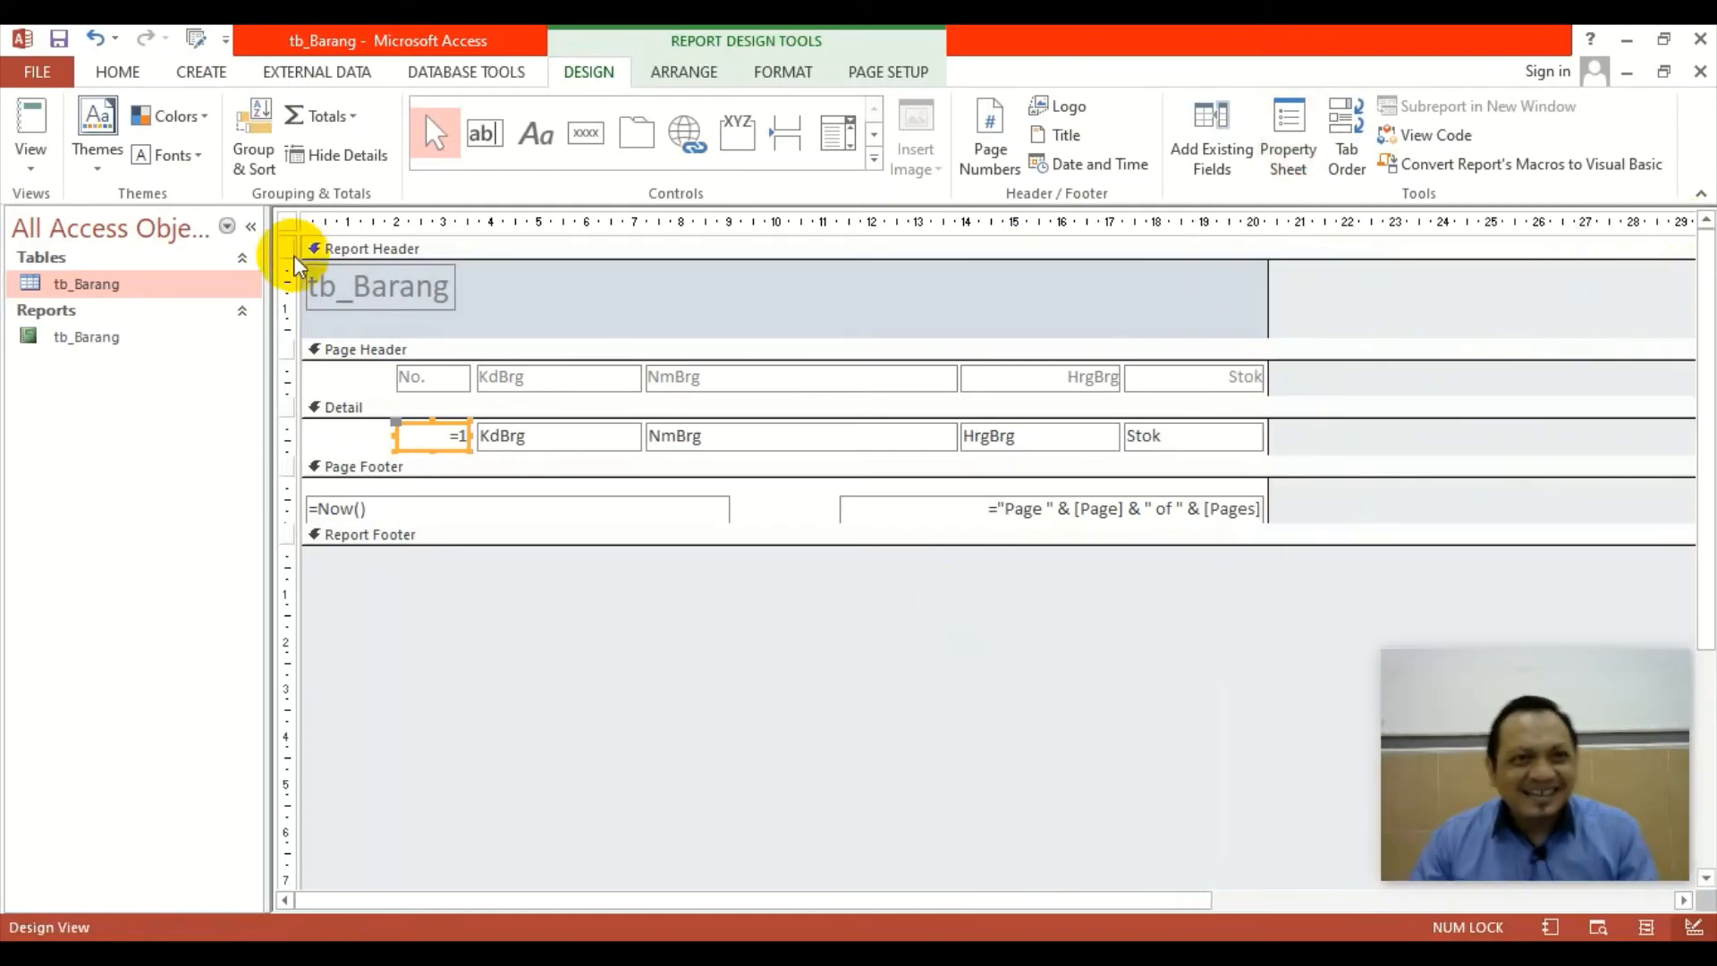
# Open the report's print preview and check the numbering in the No. column on both pages.
pyautogui.click(36, 175)
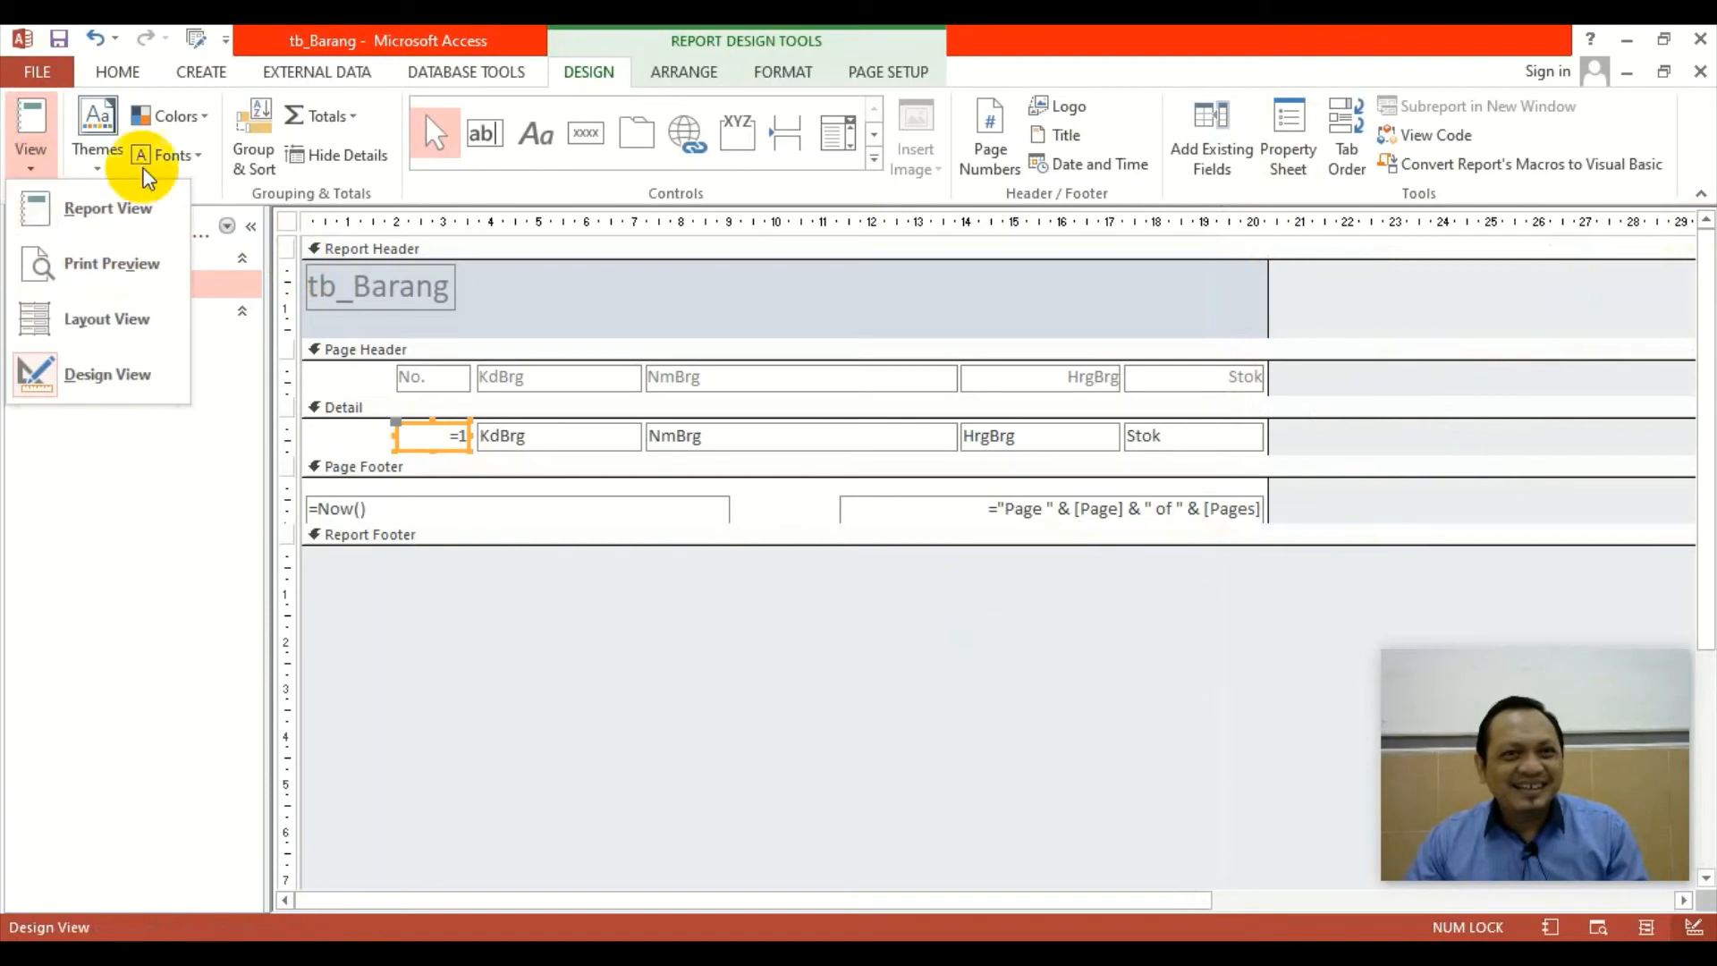
pyautogui.click(110, 279)
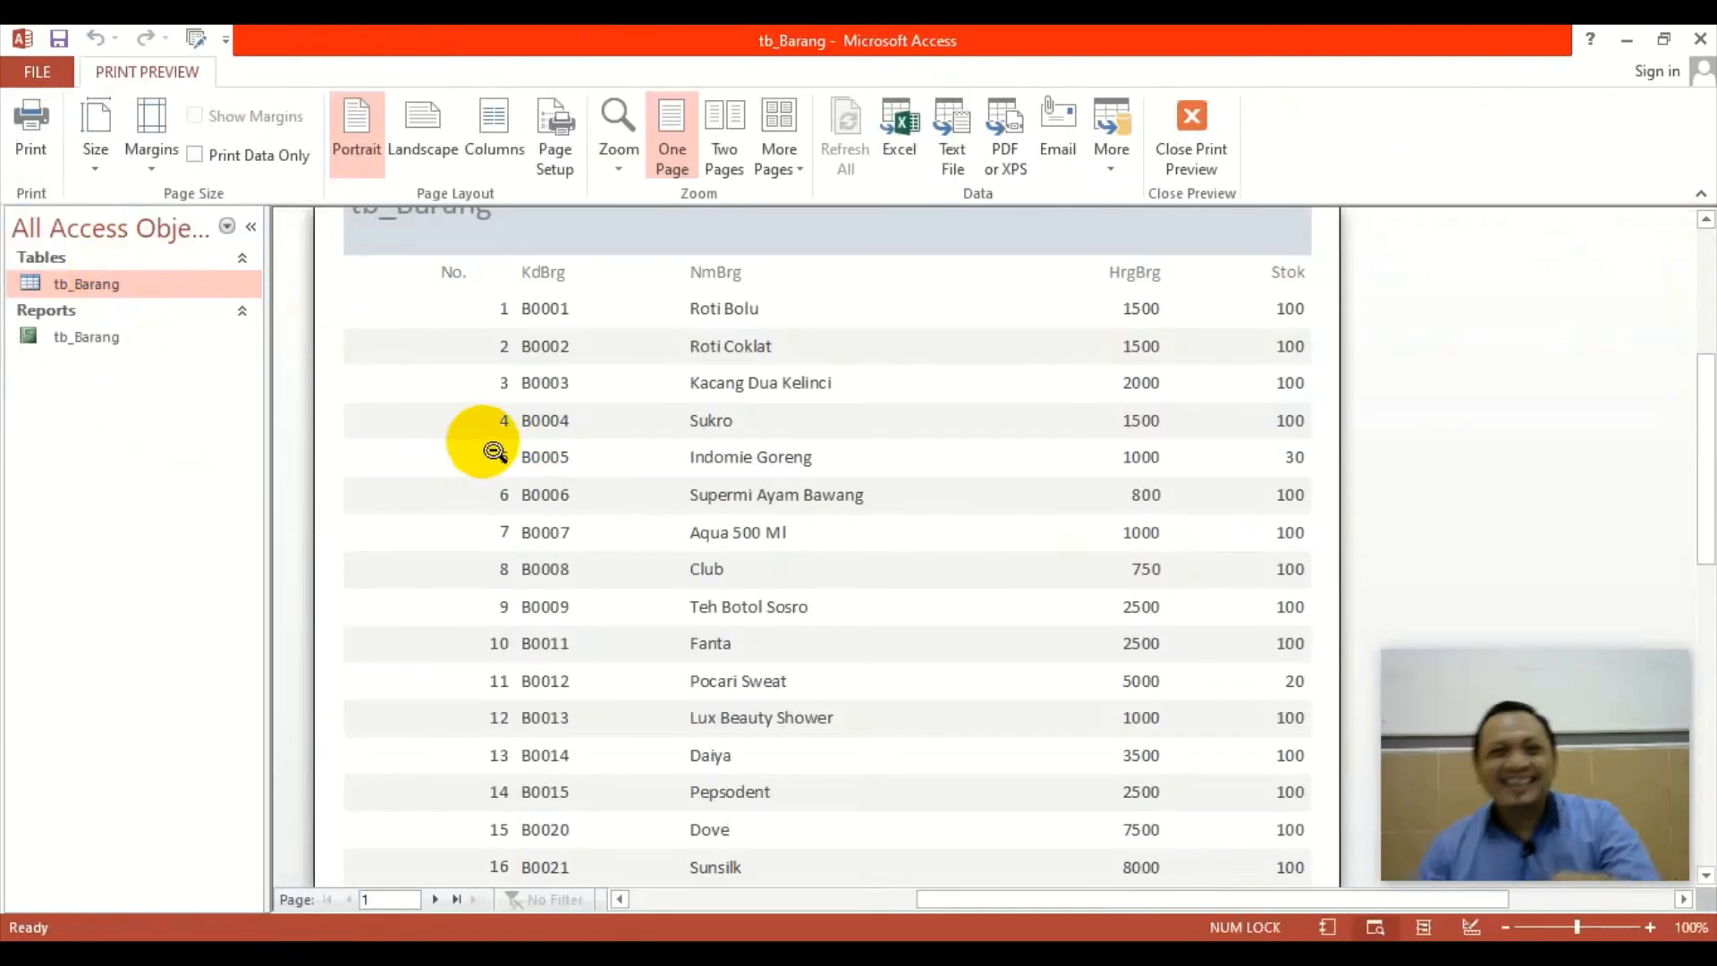
pyautogui.scroll(-3, 474, 450)
pyautogui.scroll(-8, 475, 450)
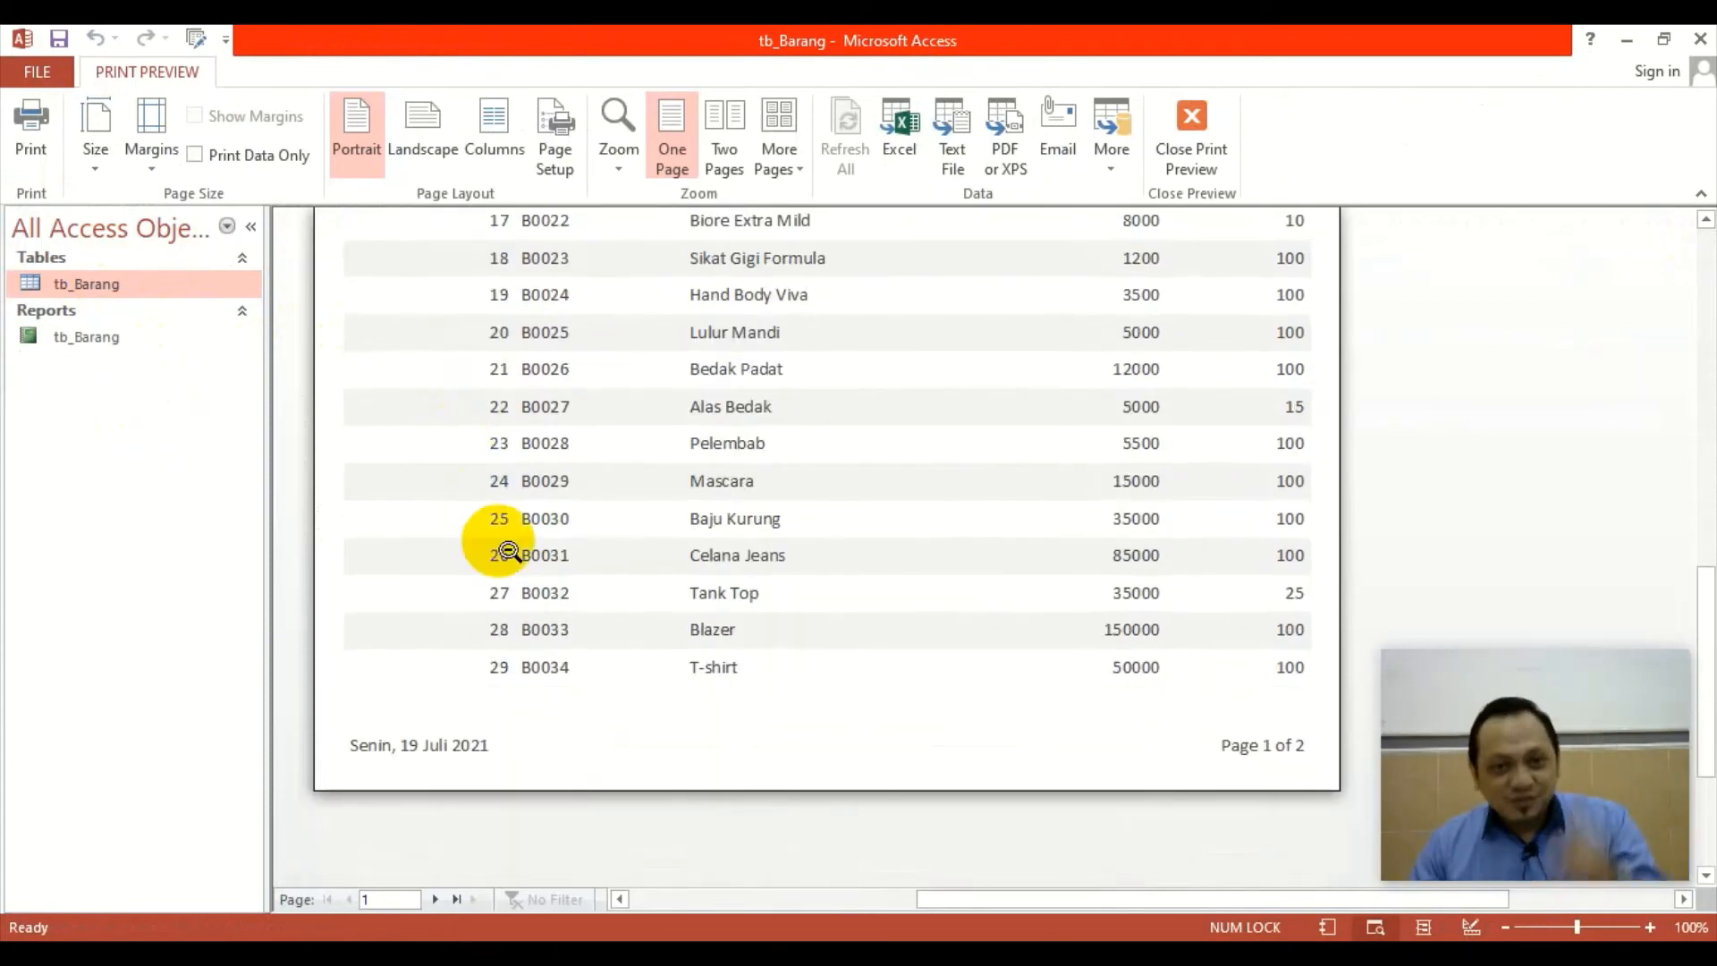
pyautogui.click(435, 899)
pyautogui.scroll(3, 502, 659)
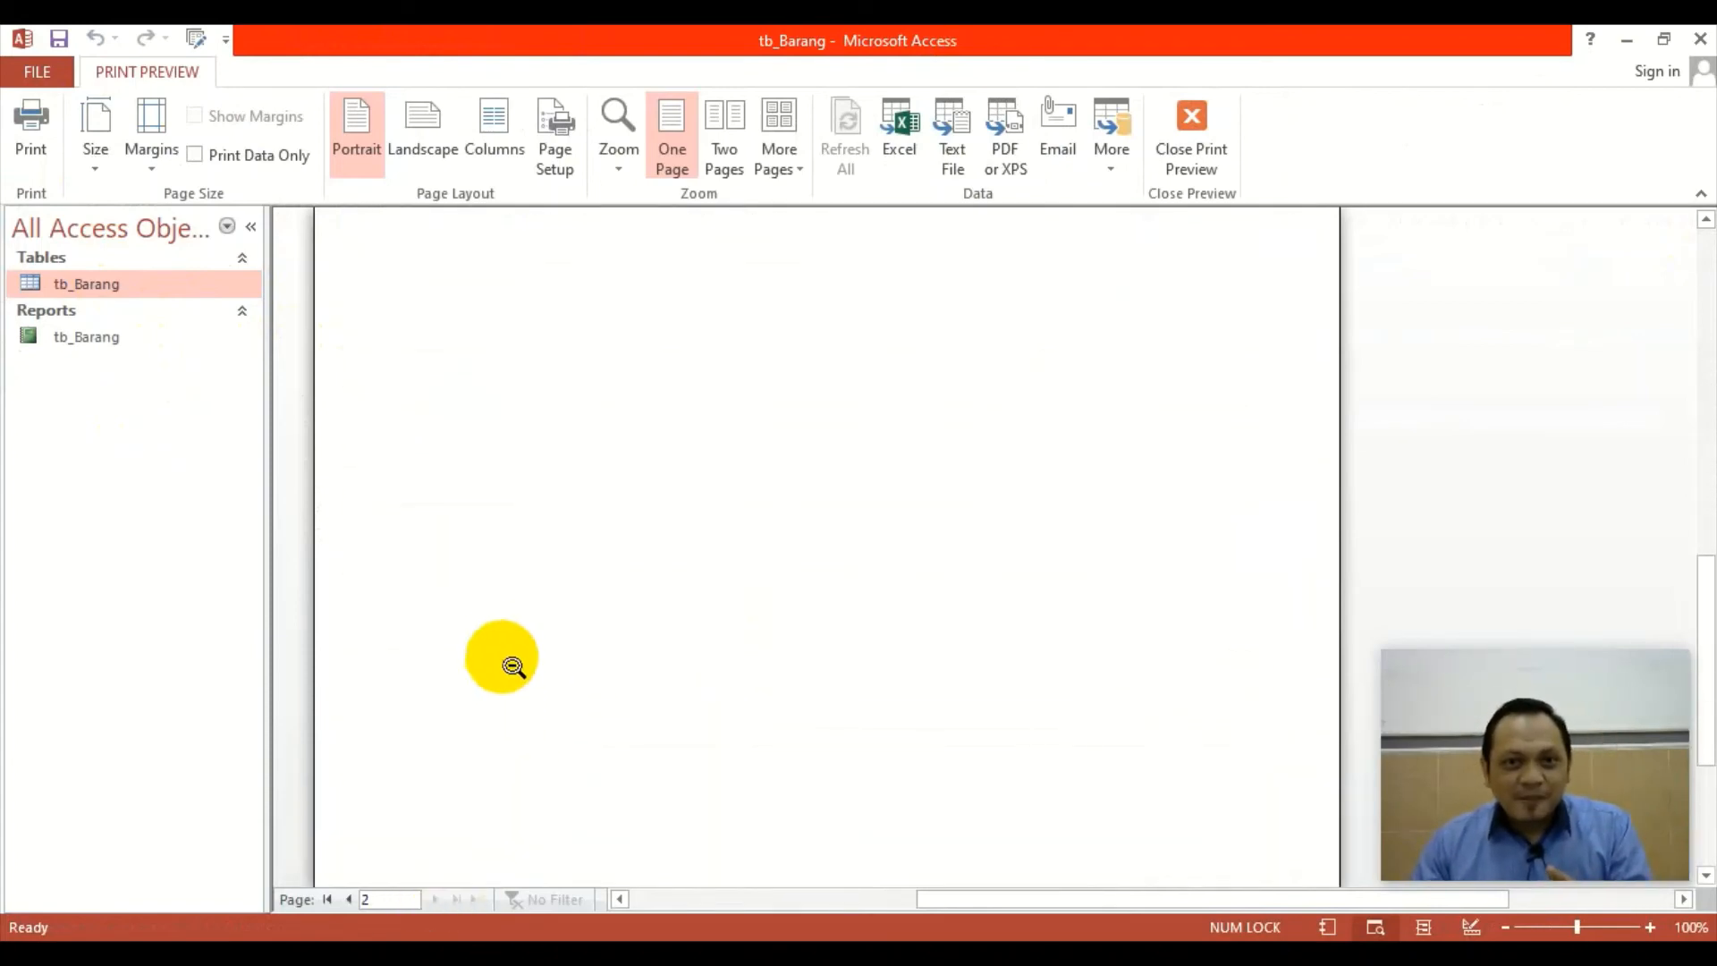
pyautogui.scroll(3, 501, 640)
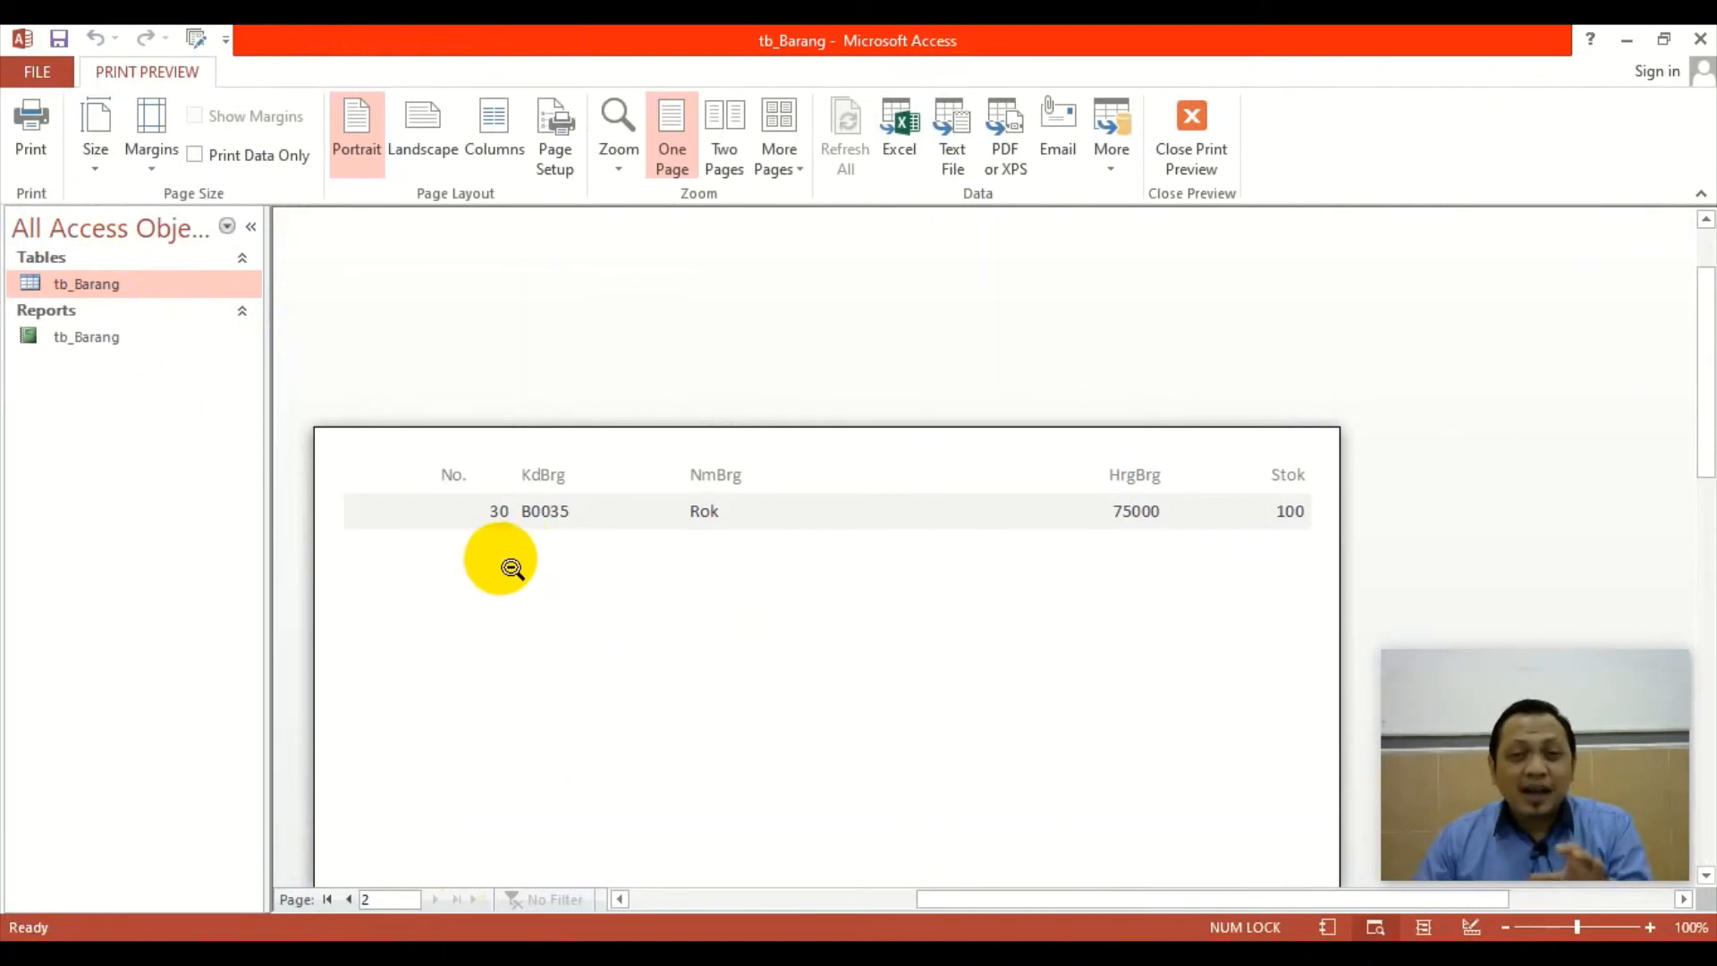
pyautogui.scroll(-3, 505, 581)
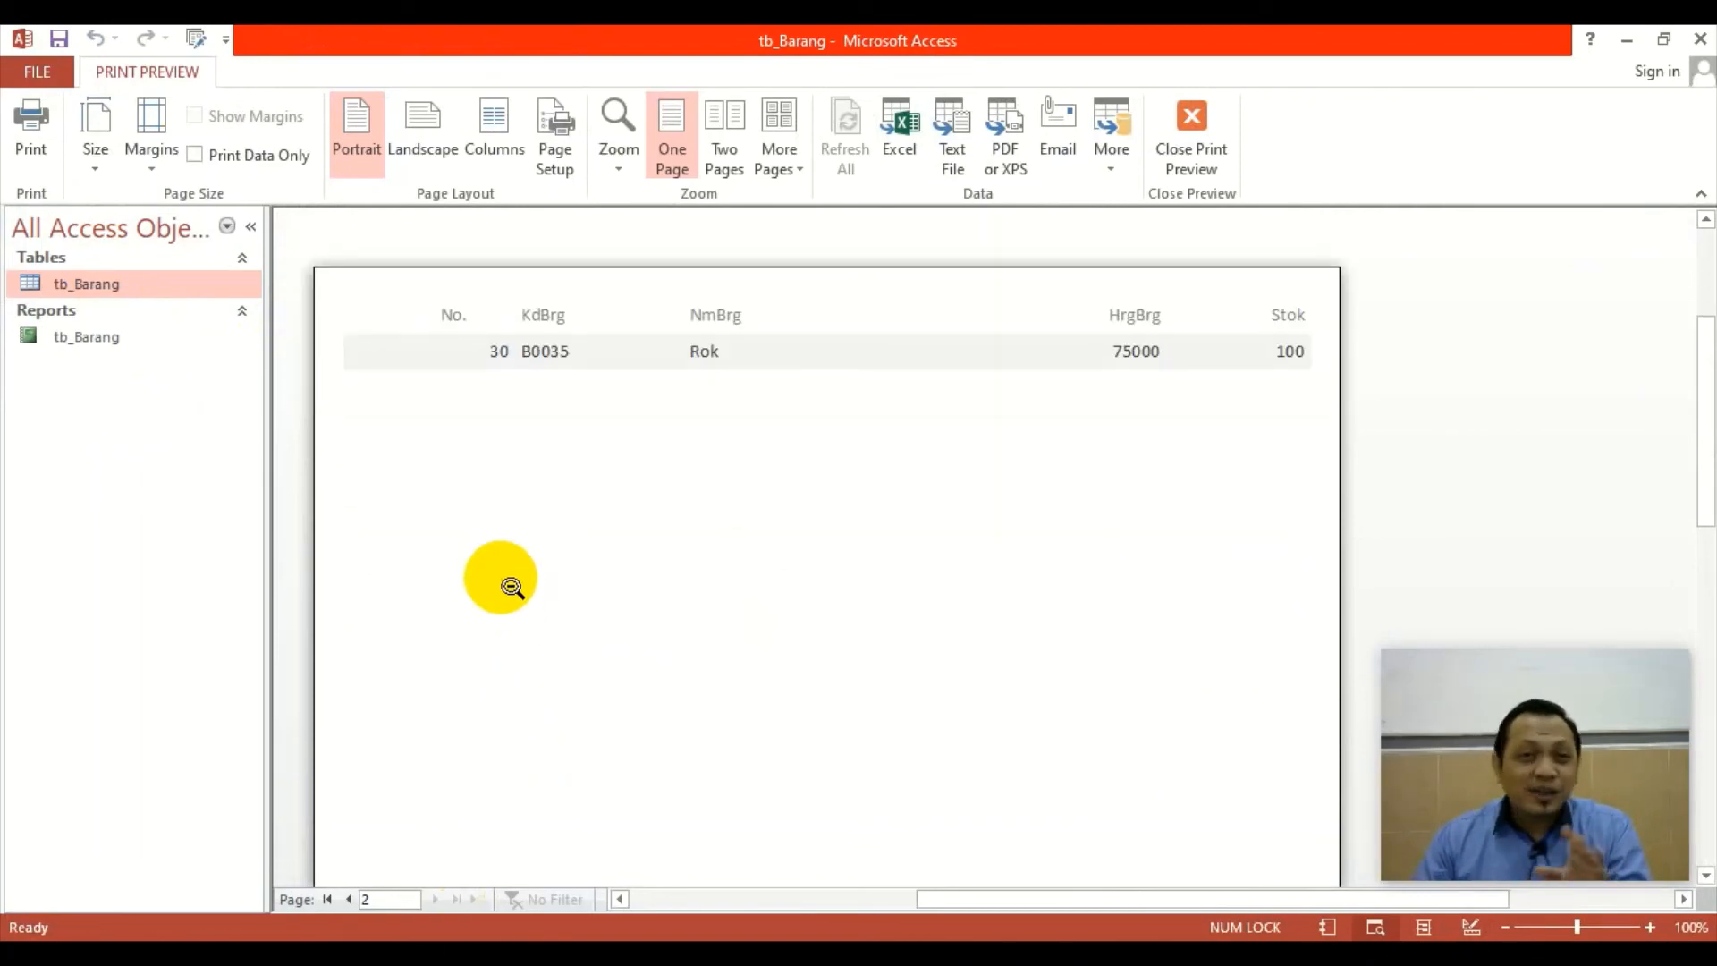
# Close the print preview and close the tb_Barang report, saving its design changes.
pyautogui.click(1204, 122)
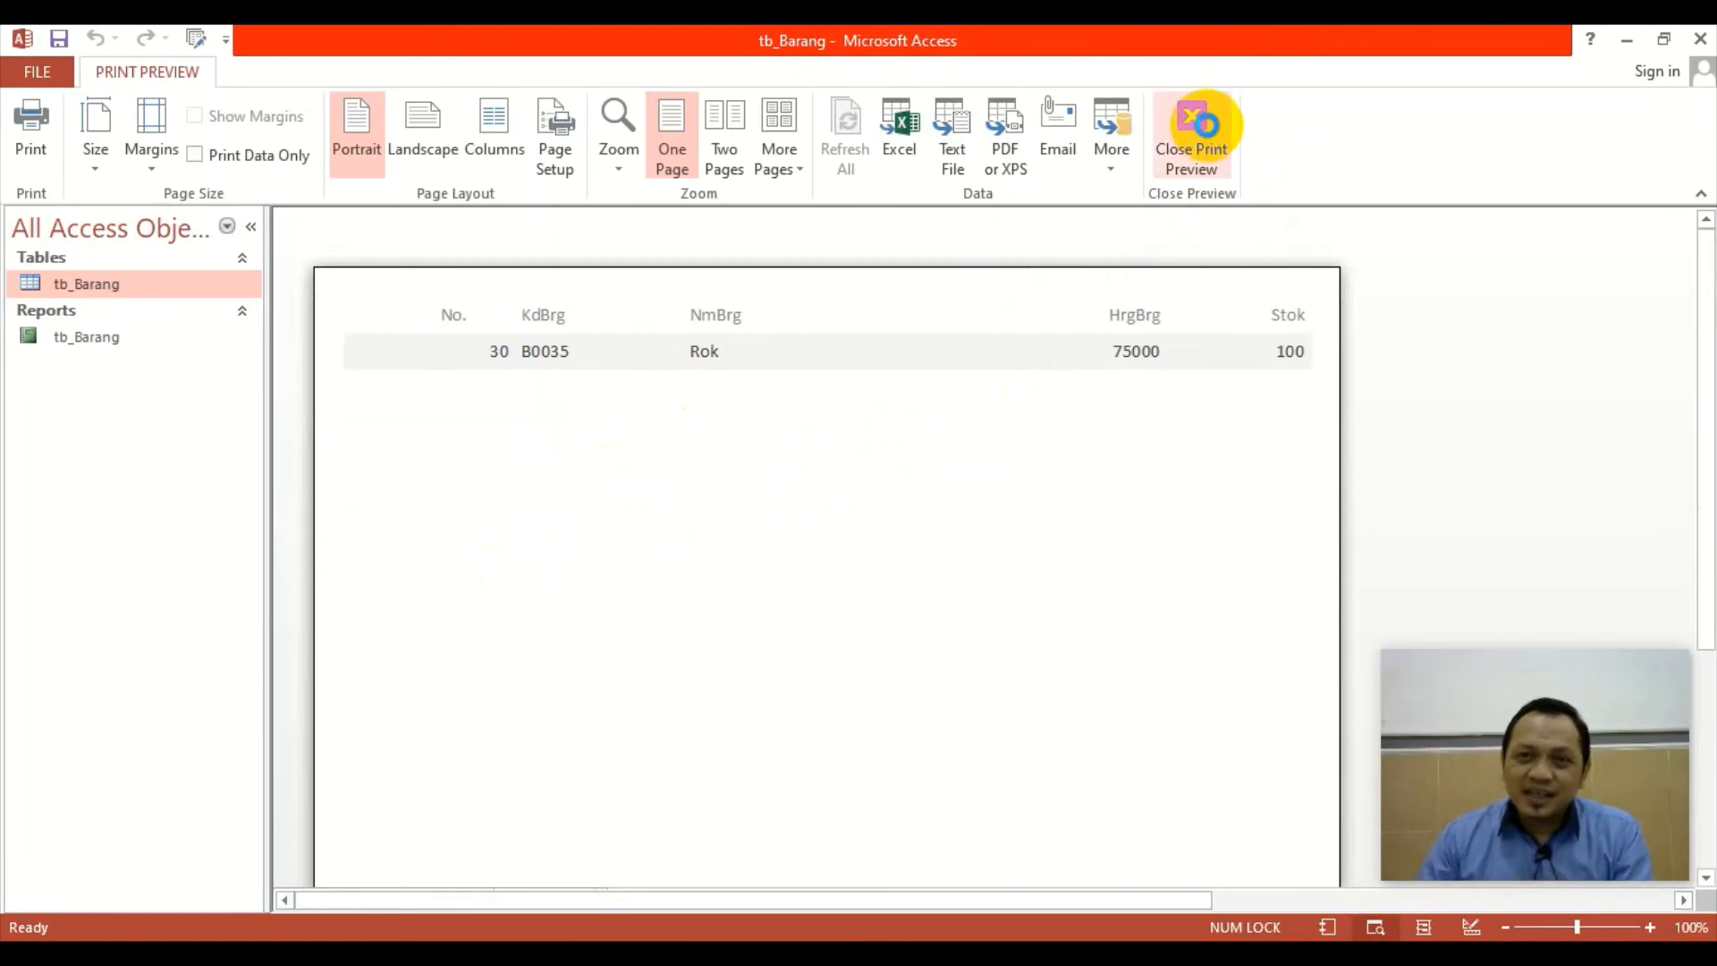
pyautogui.click(1699, 71)
pyautogui.click(760, 559)
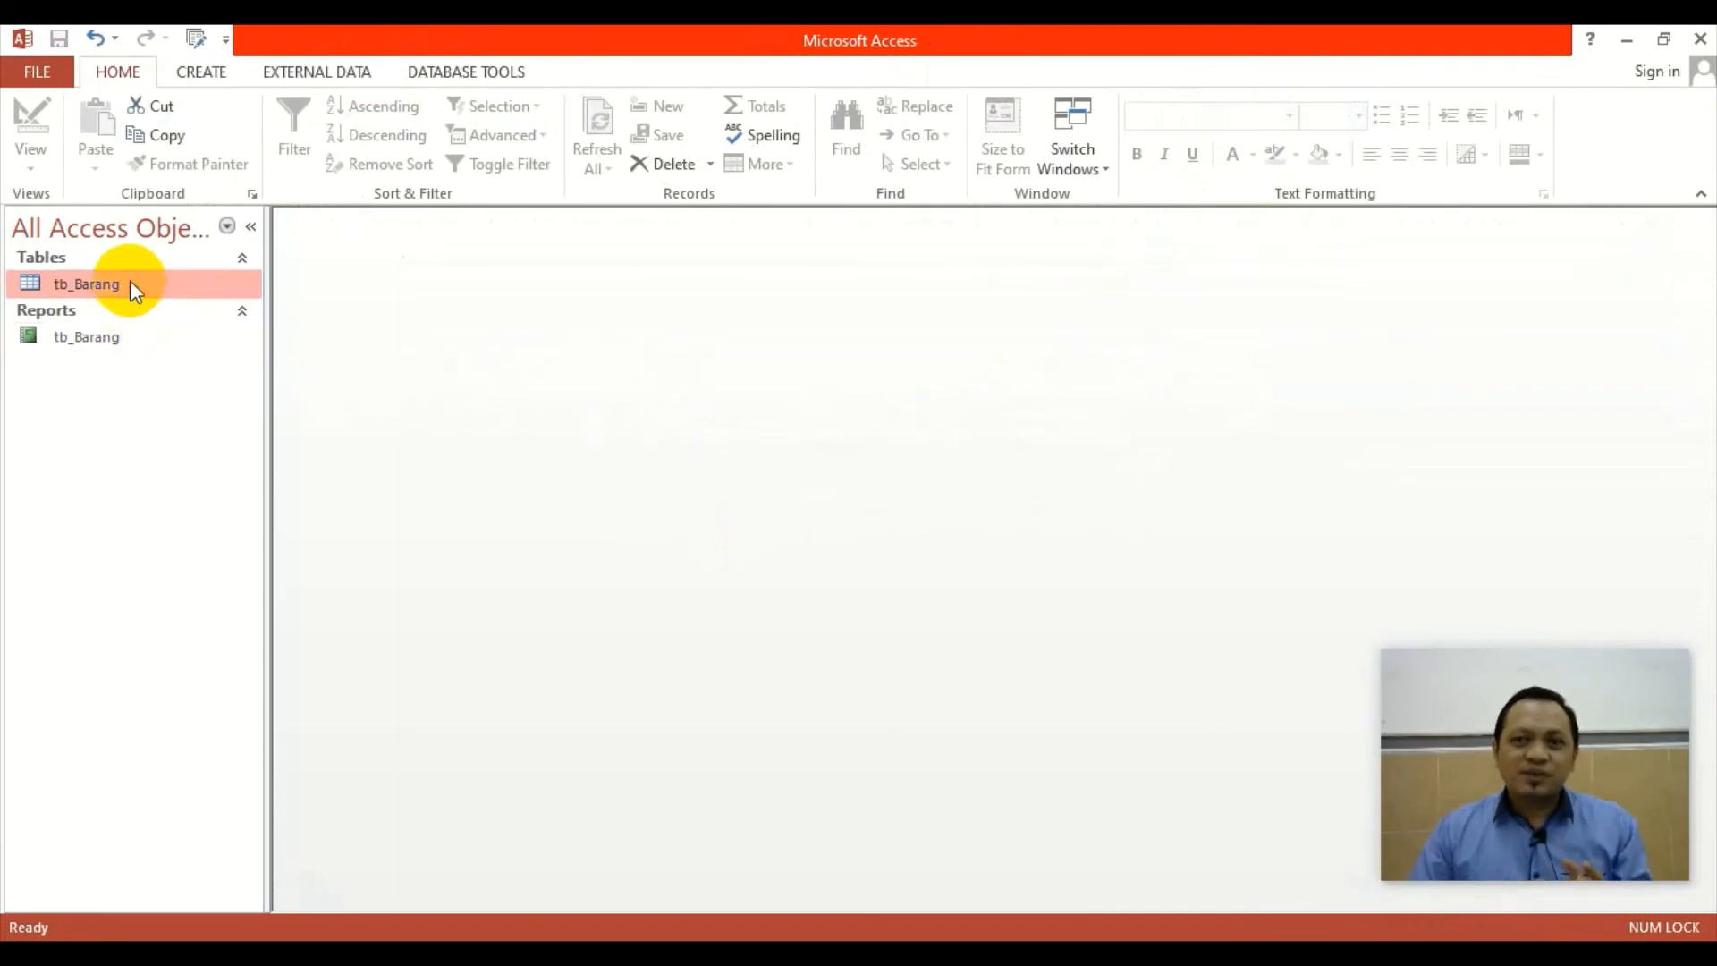
# Open the tb_Barang table and delete the records from B0008 to B0020.
pyautogui.doubleClick(86, 283)
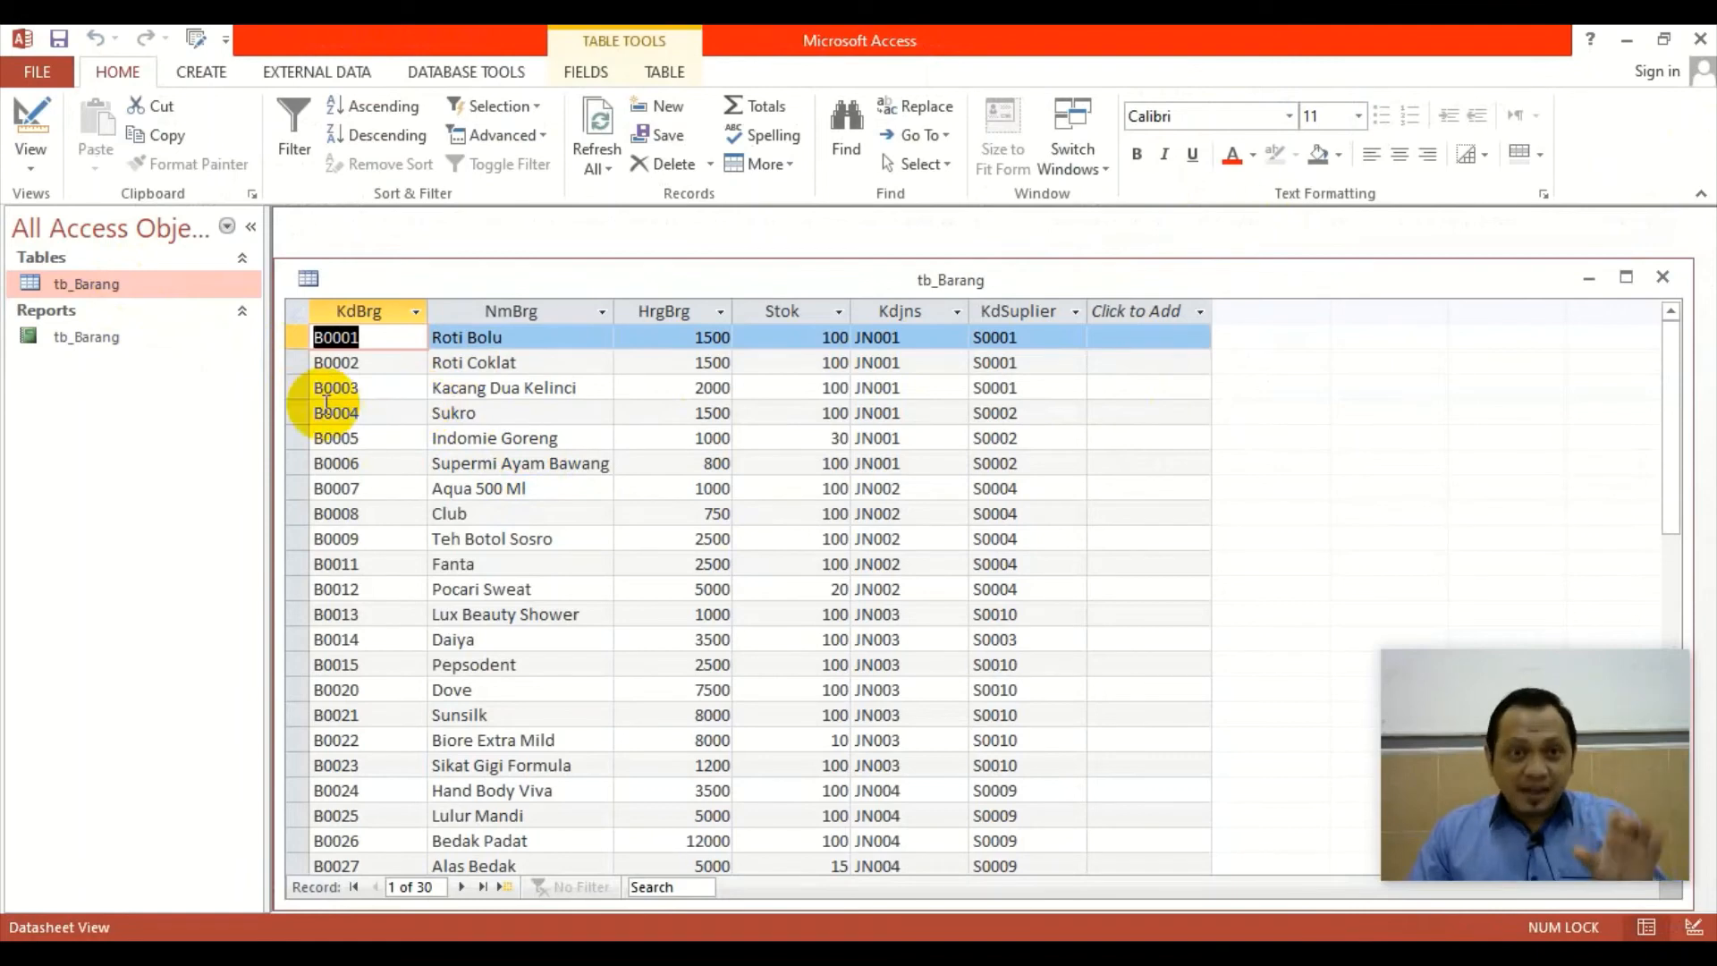
pyautogui.moveTo(302, 548); pyautogui.dragTo(304, 715)
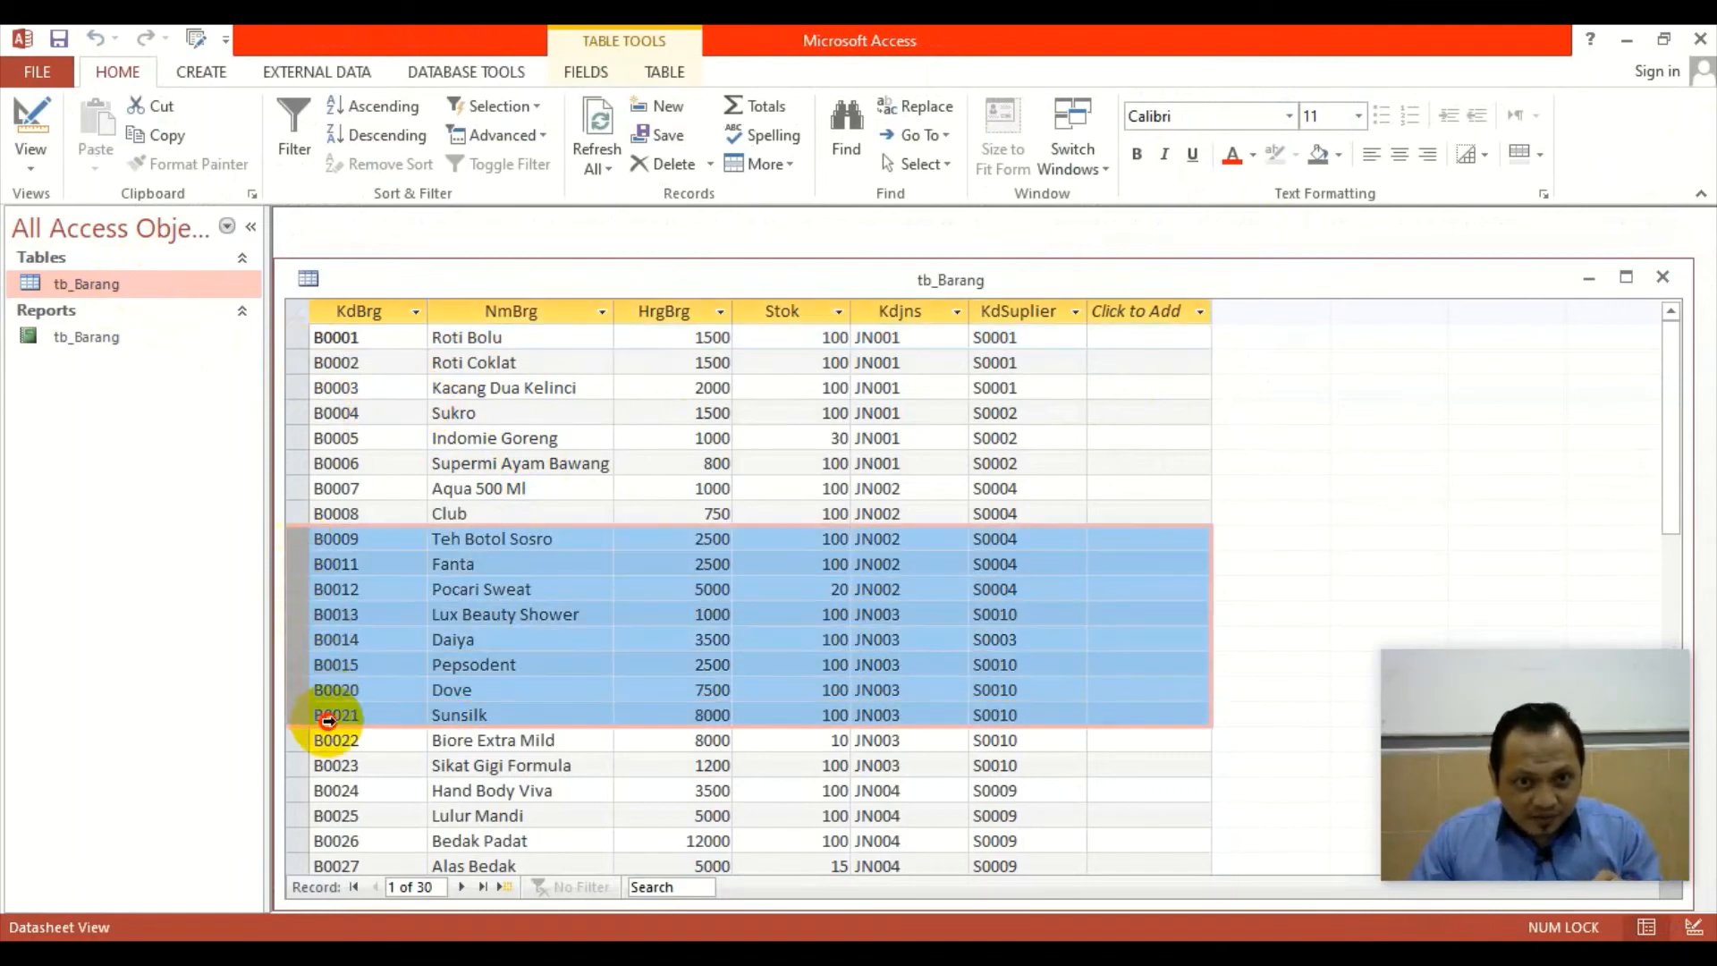
pyautogui.click(295, 583)
pyautogui.rightClick(295, 584)
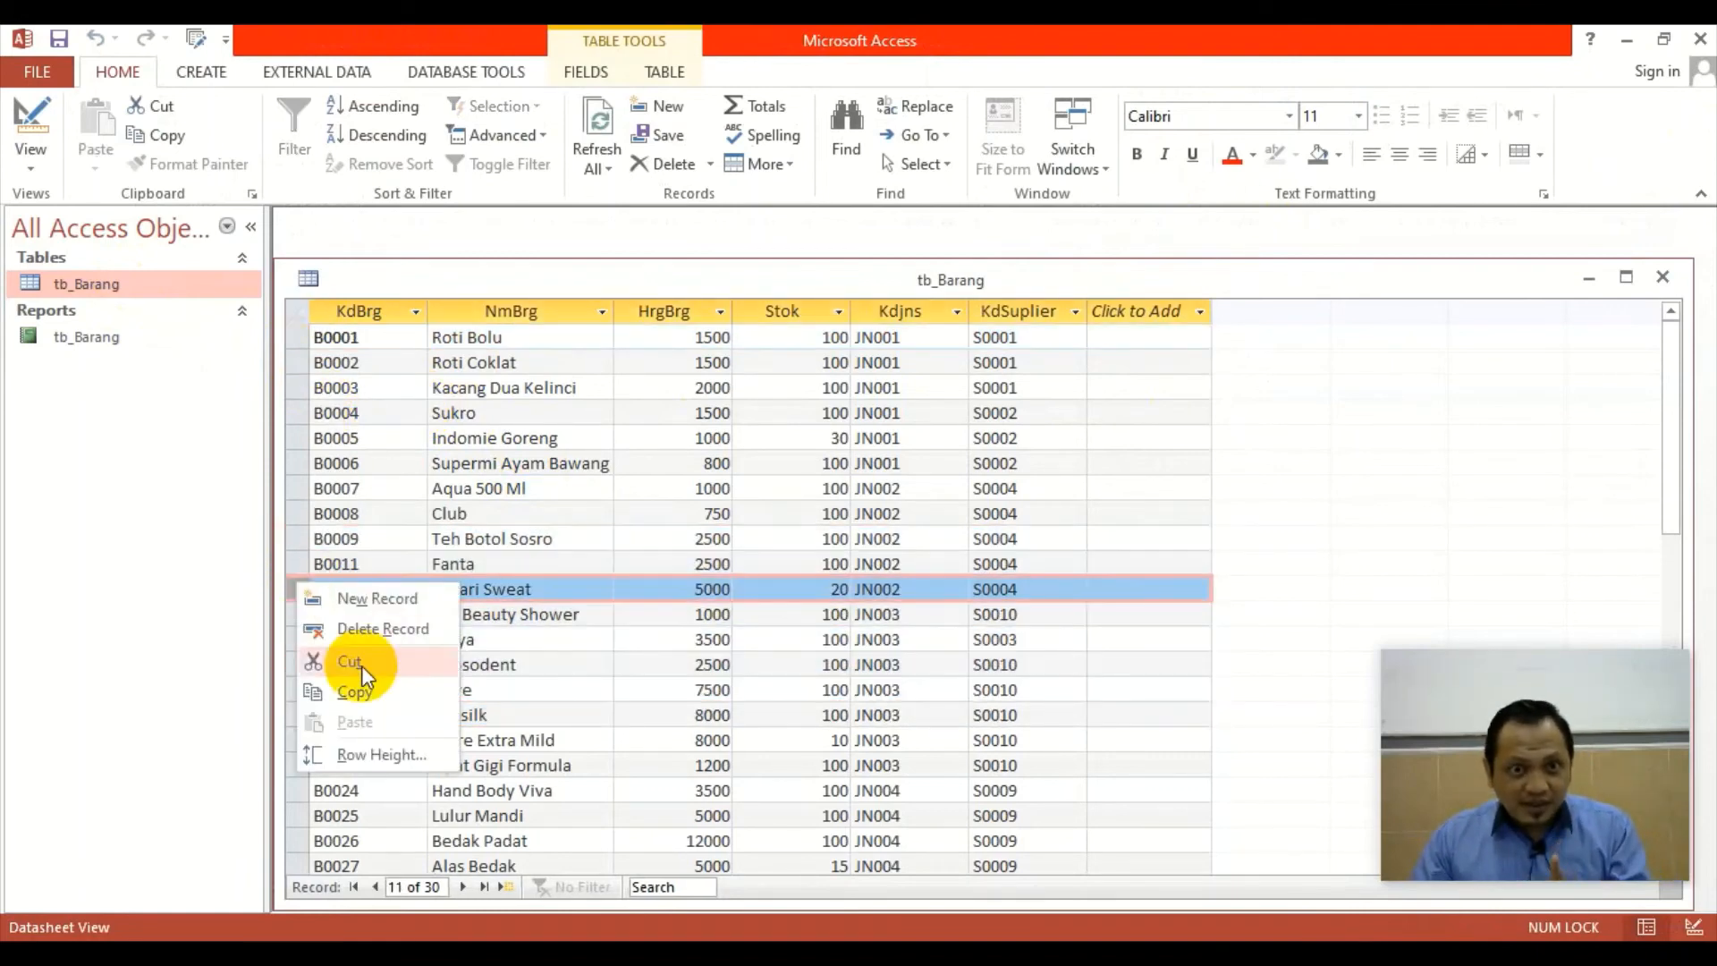
pyautogui.click(301, 525)
pyautogui.moveTo(302, 525); pyautogui.dragTo(306, 698)
pyautogui.press('Delete')
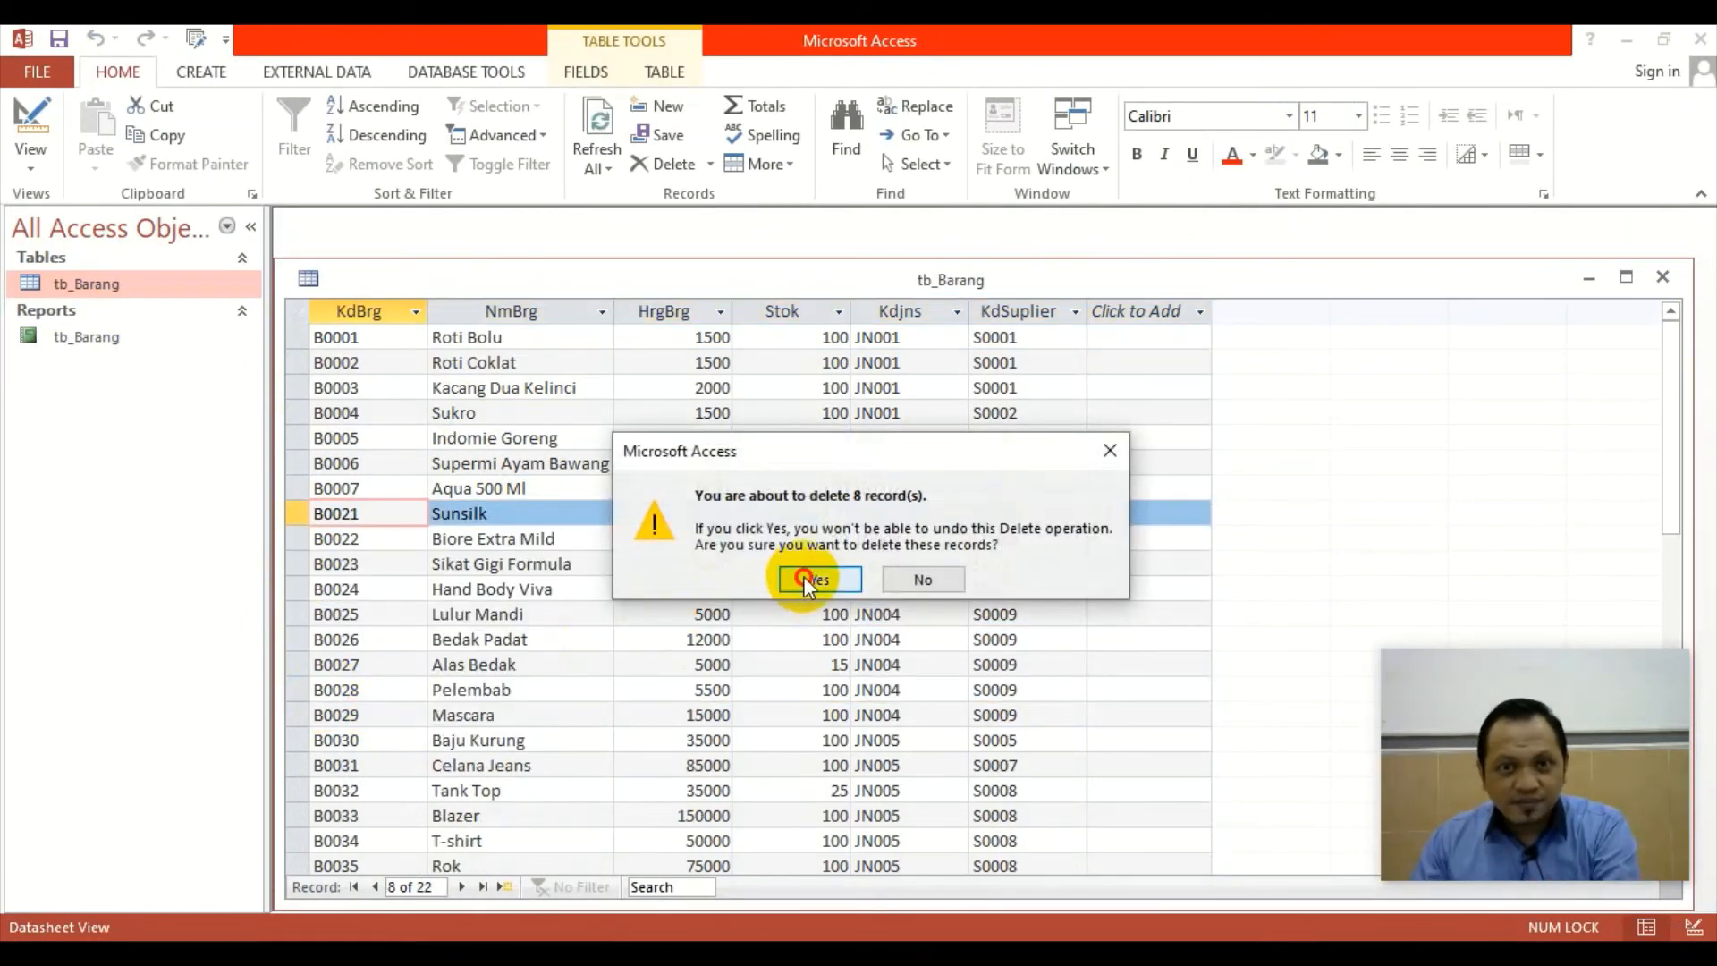
pyautogui.click(807, 581)
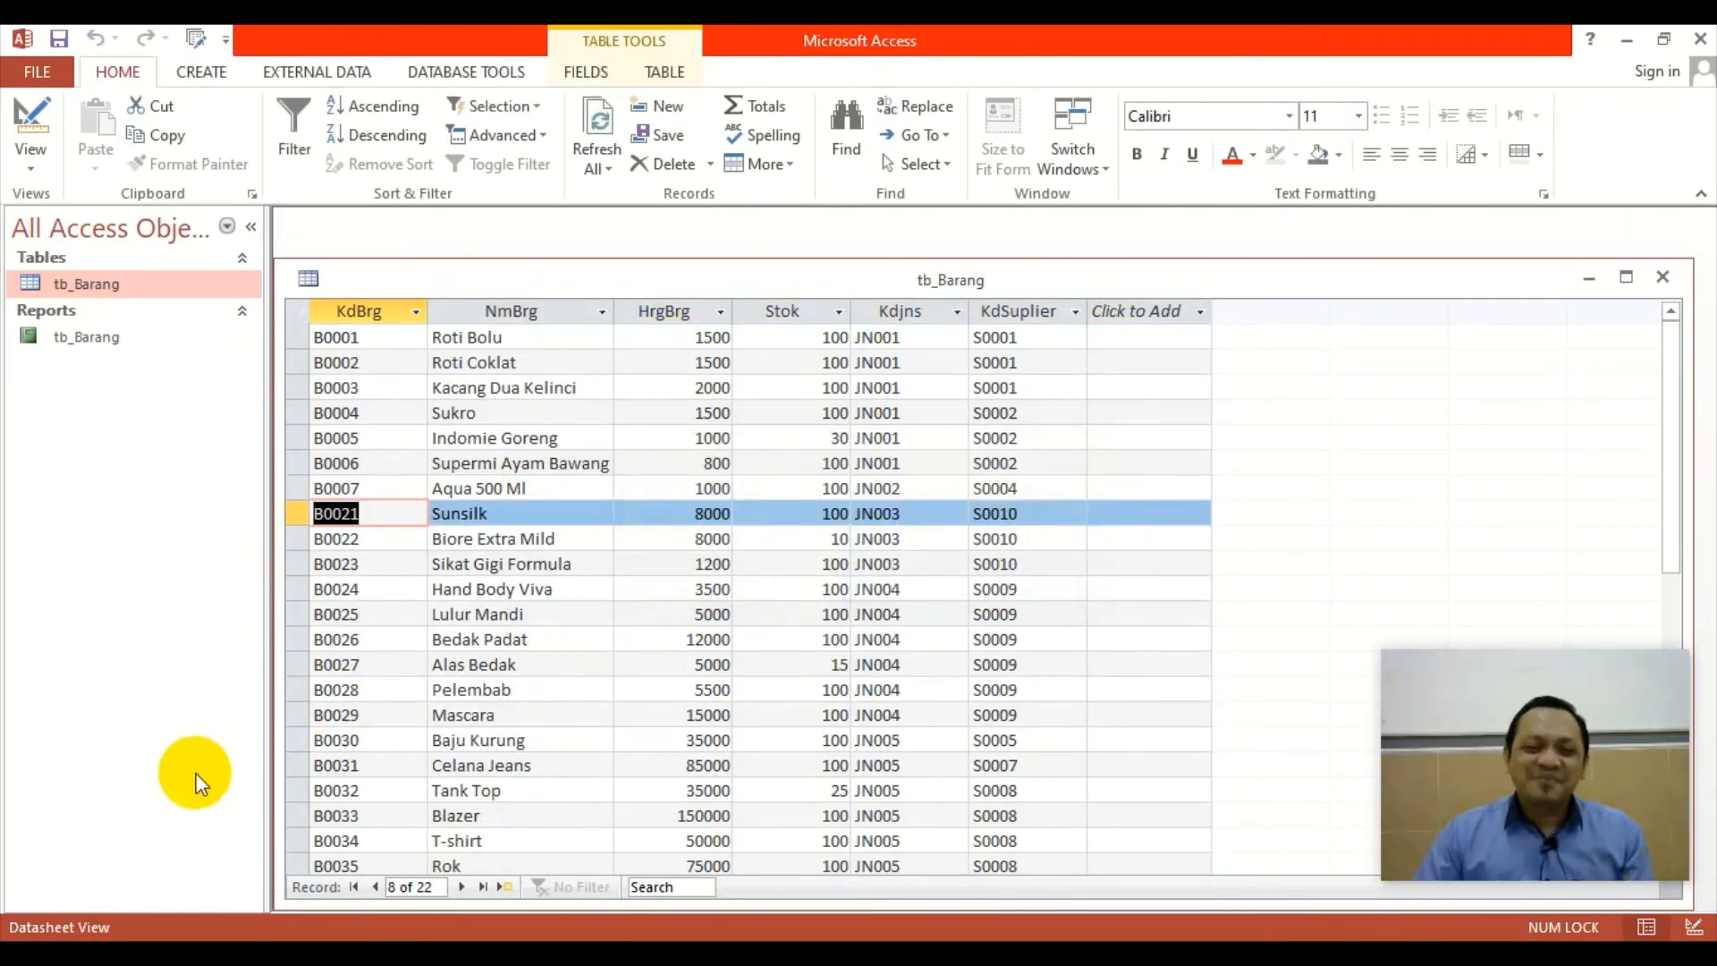
# Close the table, reopen the tb_Barang report and display it in a maximized print preview.
pyautogui.click(1665, 277)
pyautogui.doubleClick(111, 338)
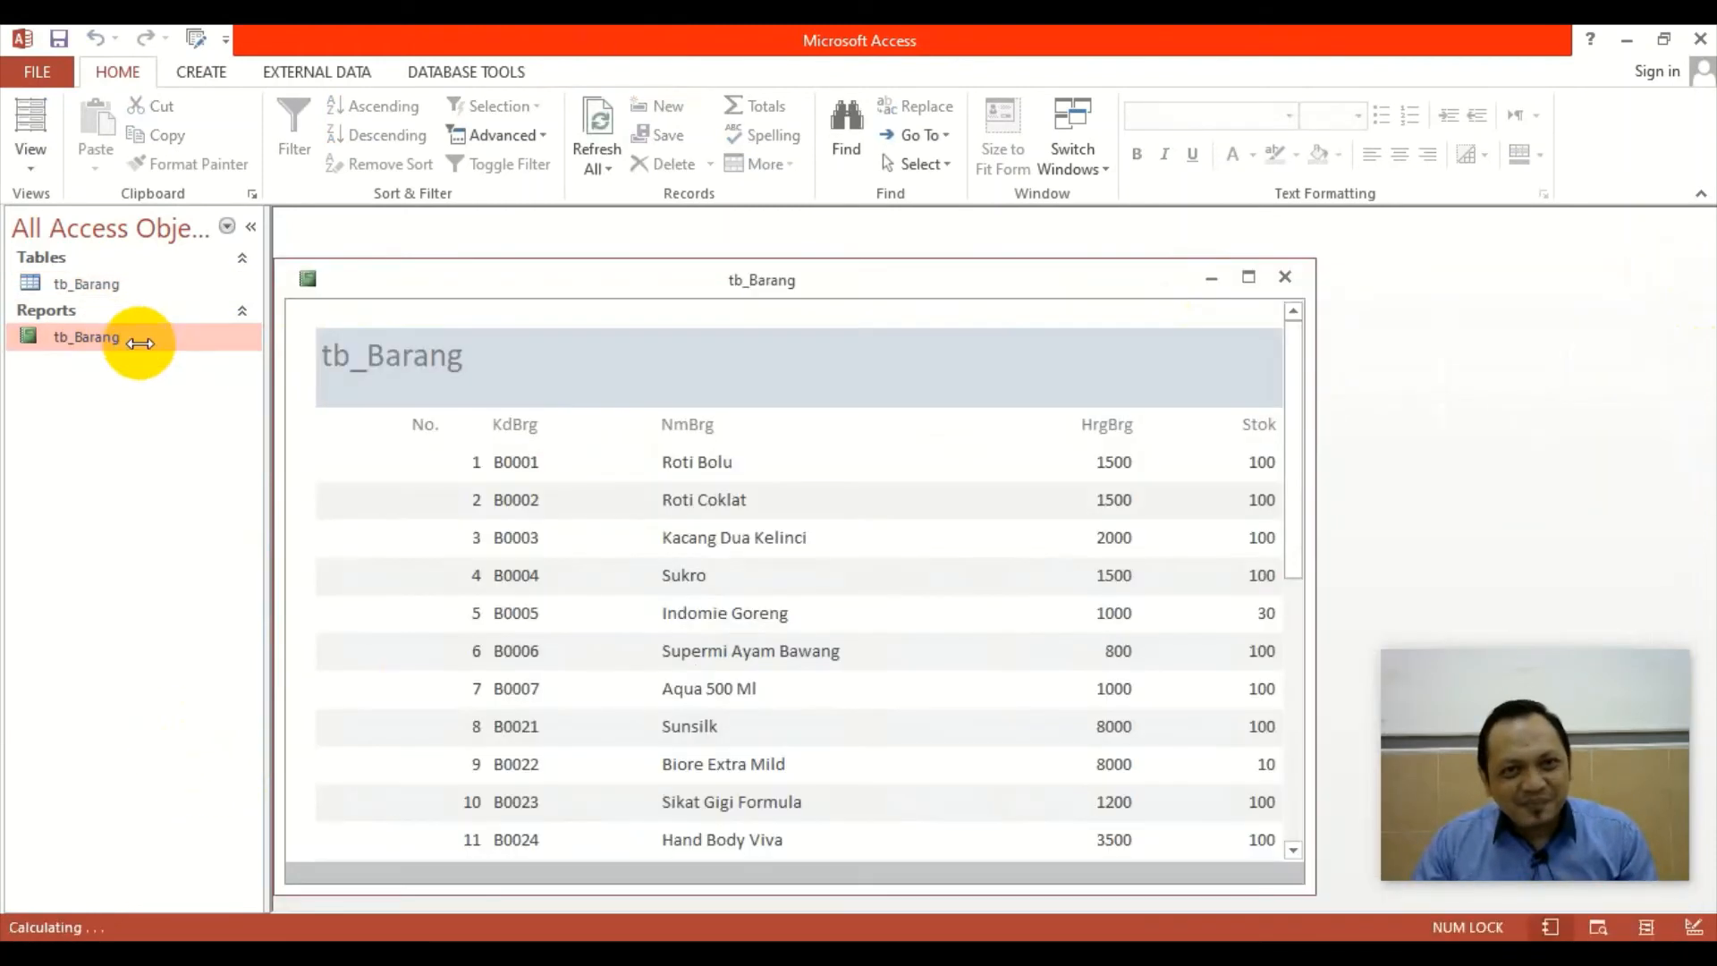
pyautogui.click(33, 169)
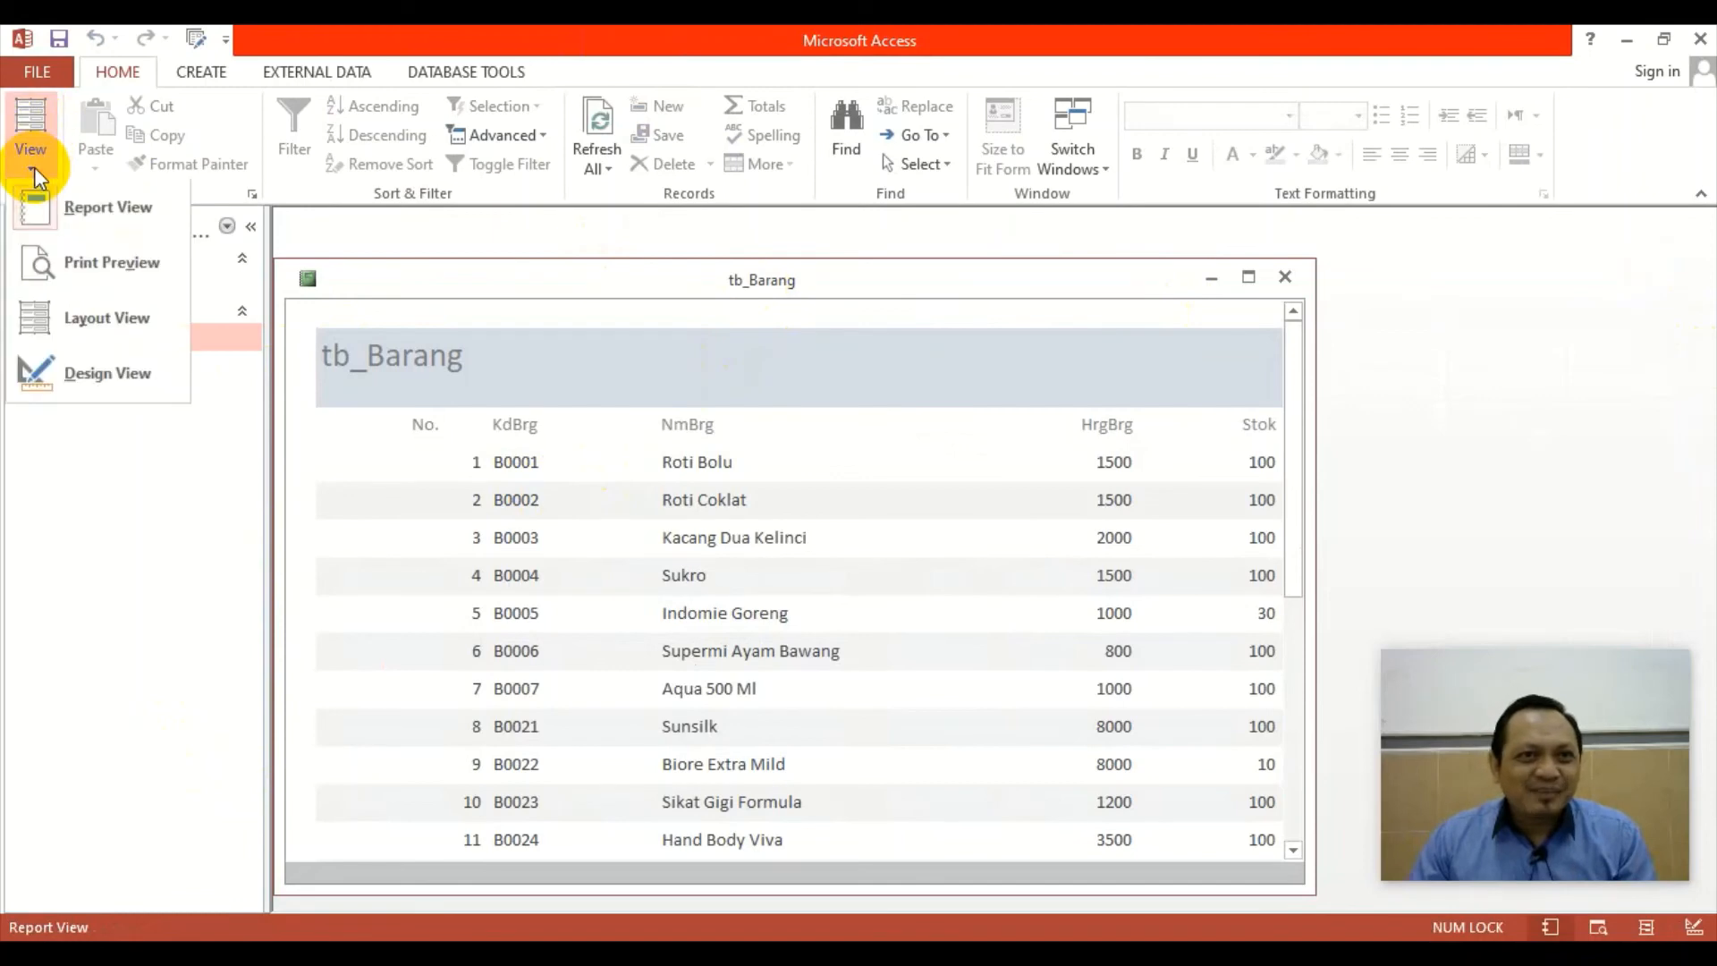
pyautogui.click(69, 261)
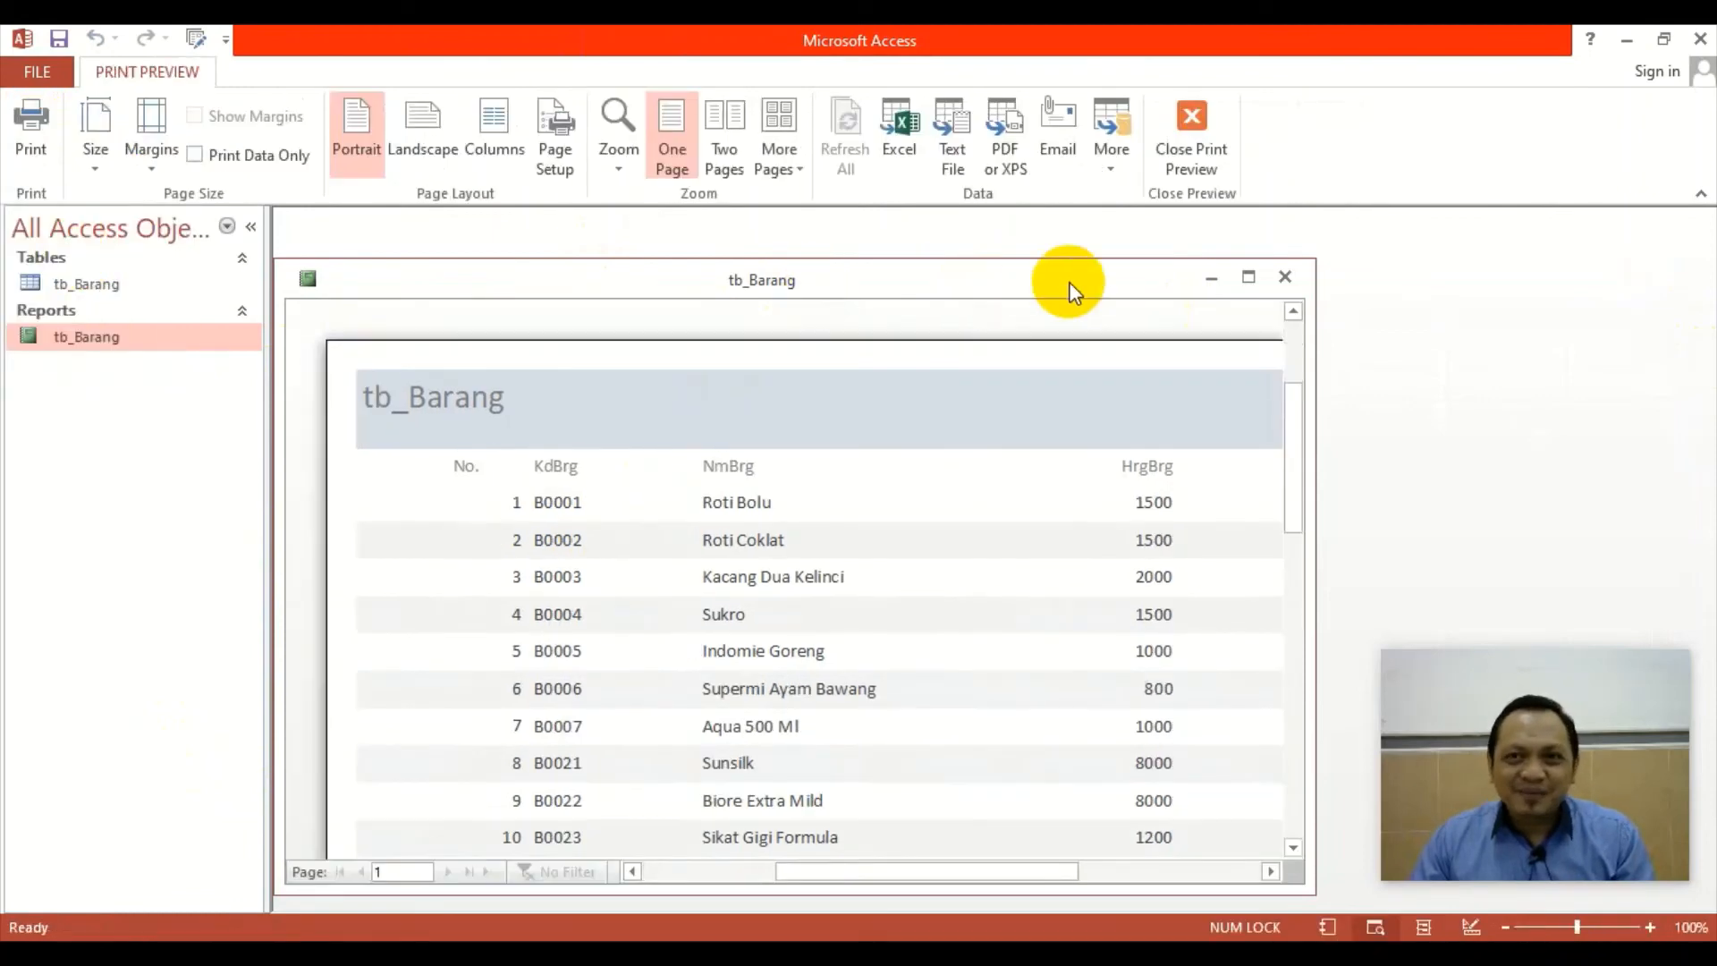
pyautogui.click(1247, 278)
# Examine the row numbers in the No. column of the previewed report, from the first record to the last.
pyautogui.scroll(-5, 522, 529)
pyautogui.scroll(3, 501, 539)
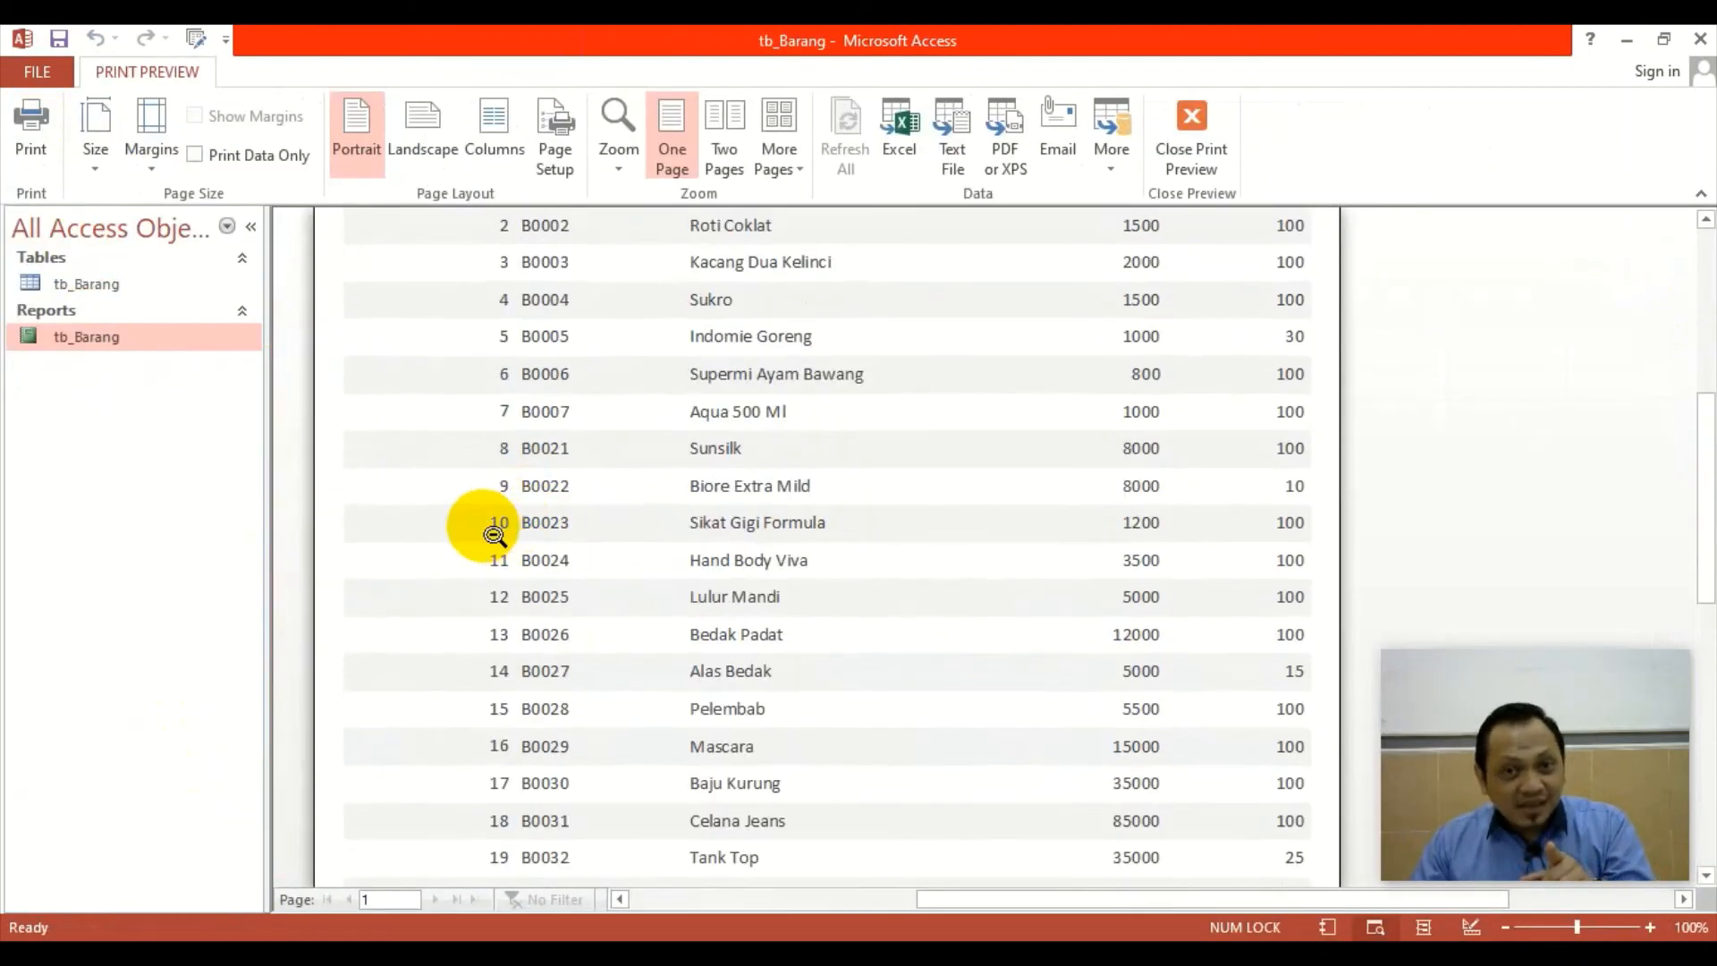
pyautogui.scroll(3, 460, 528)
pyautogui.scroll(-2, 448, 510)
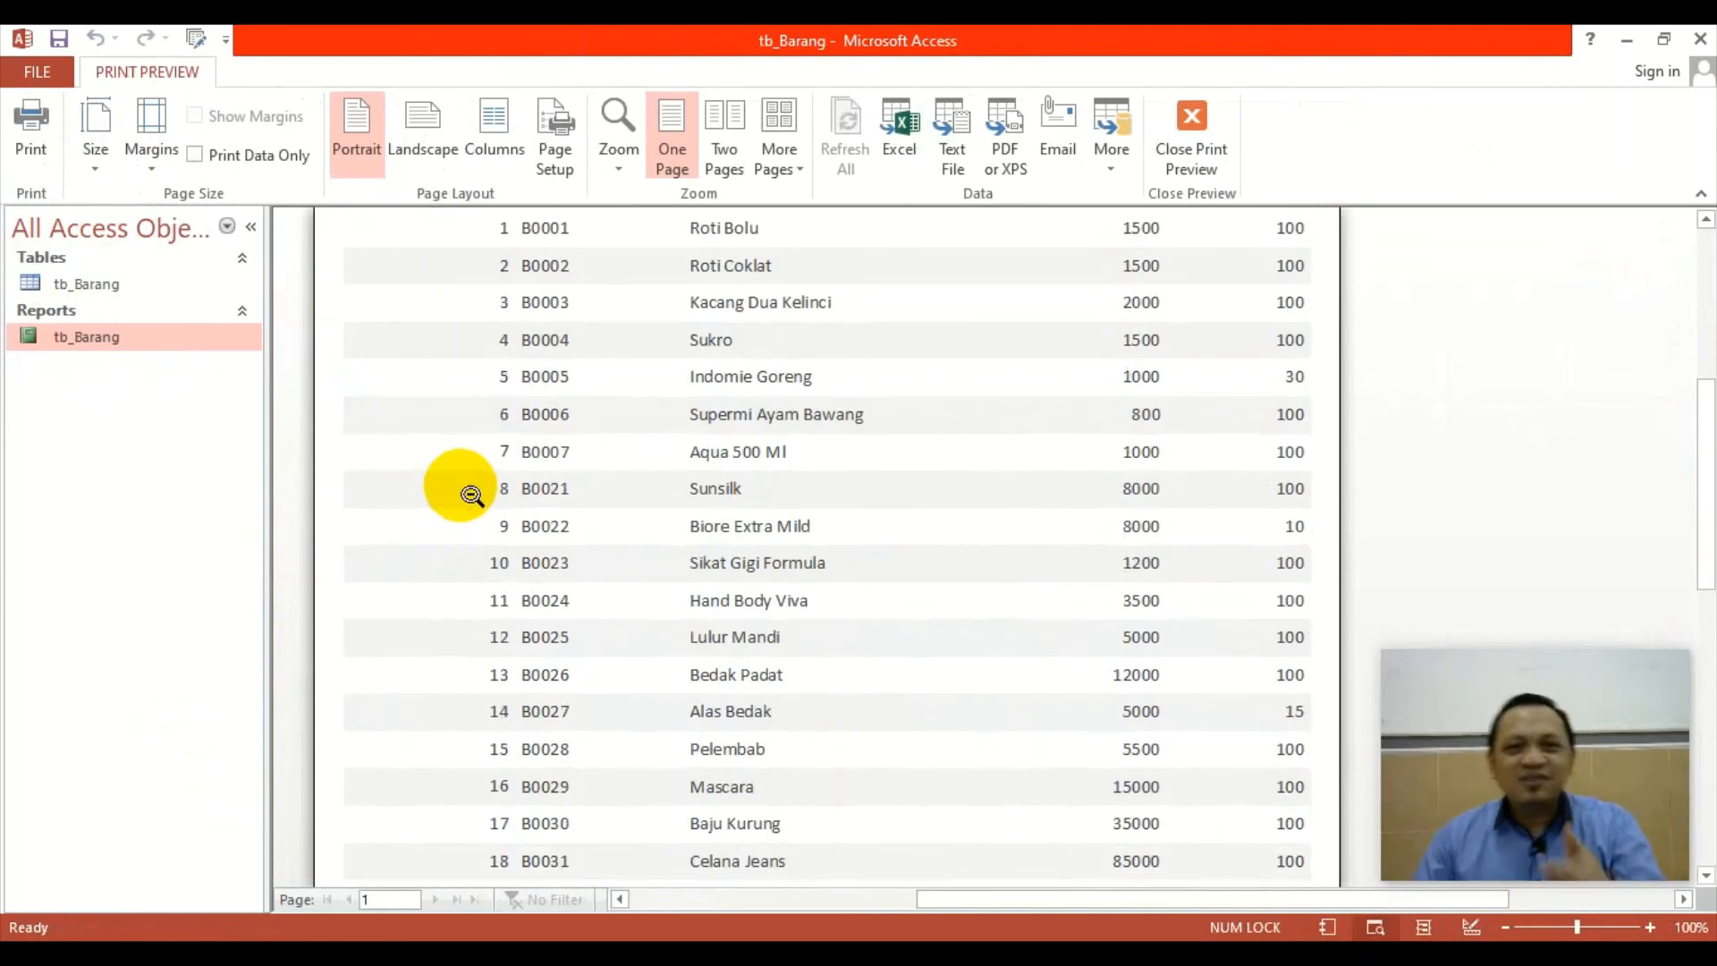
pyautogui.scroll(2, 471, 495)
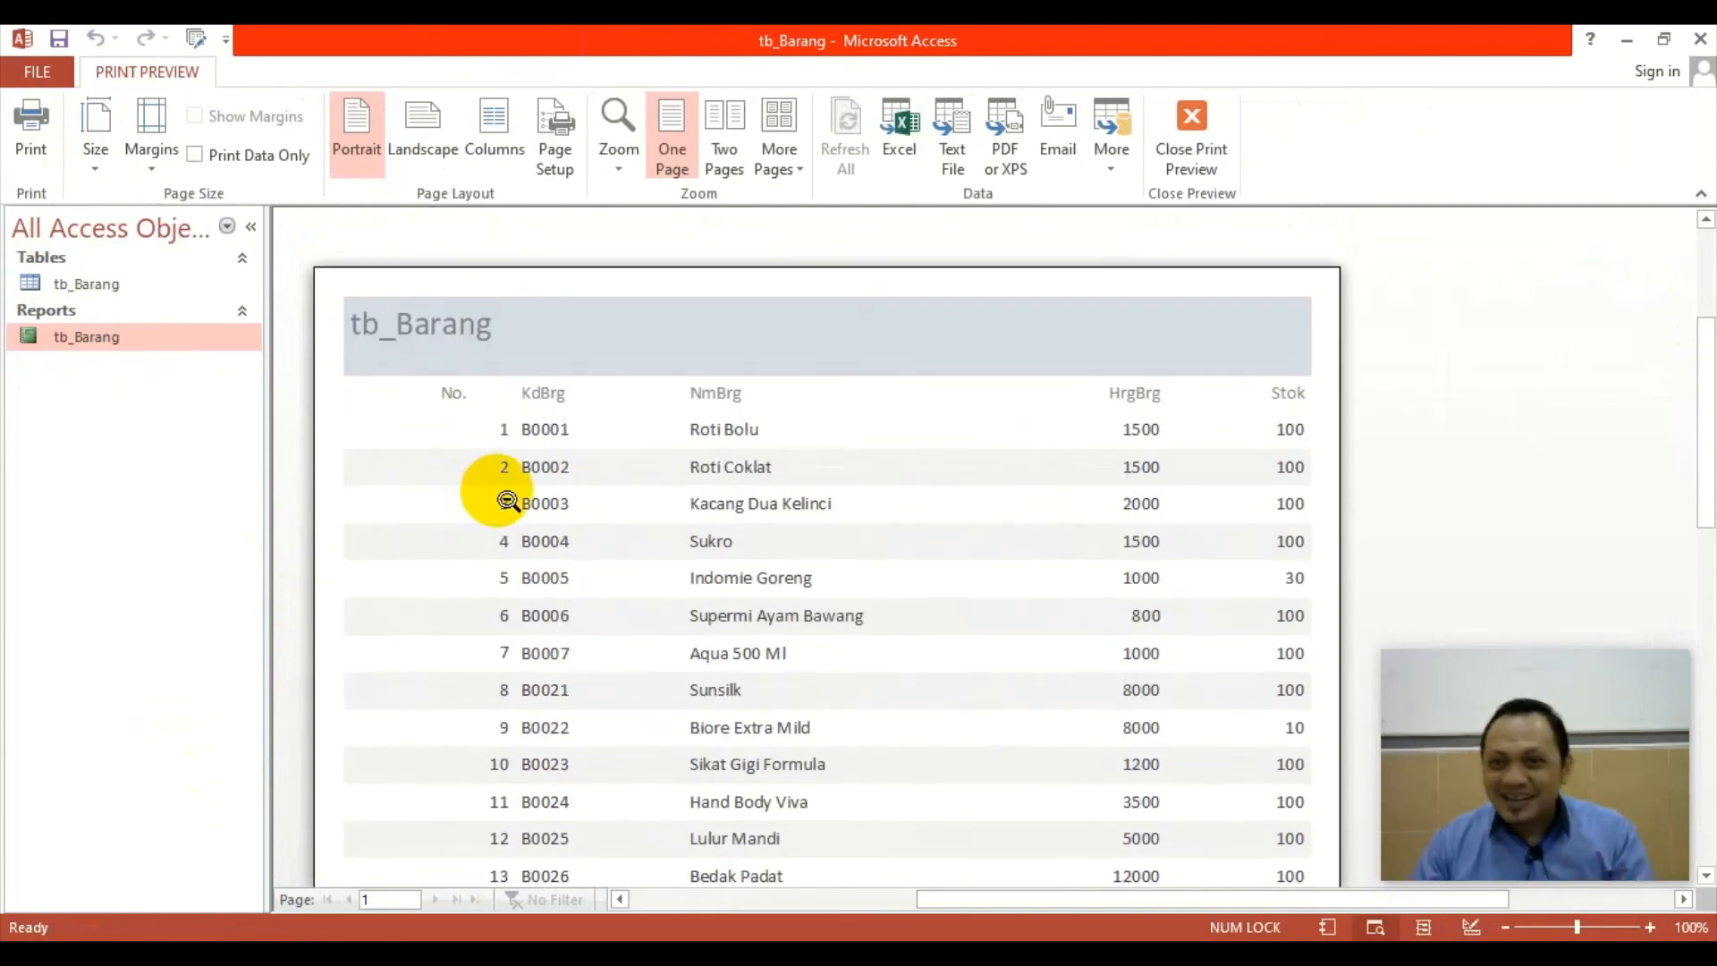
pyautogui.scroll(-2, 505, 474)
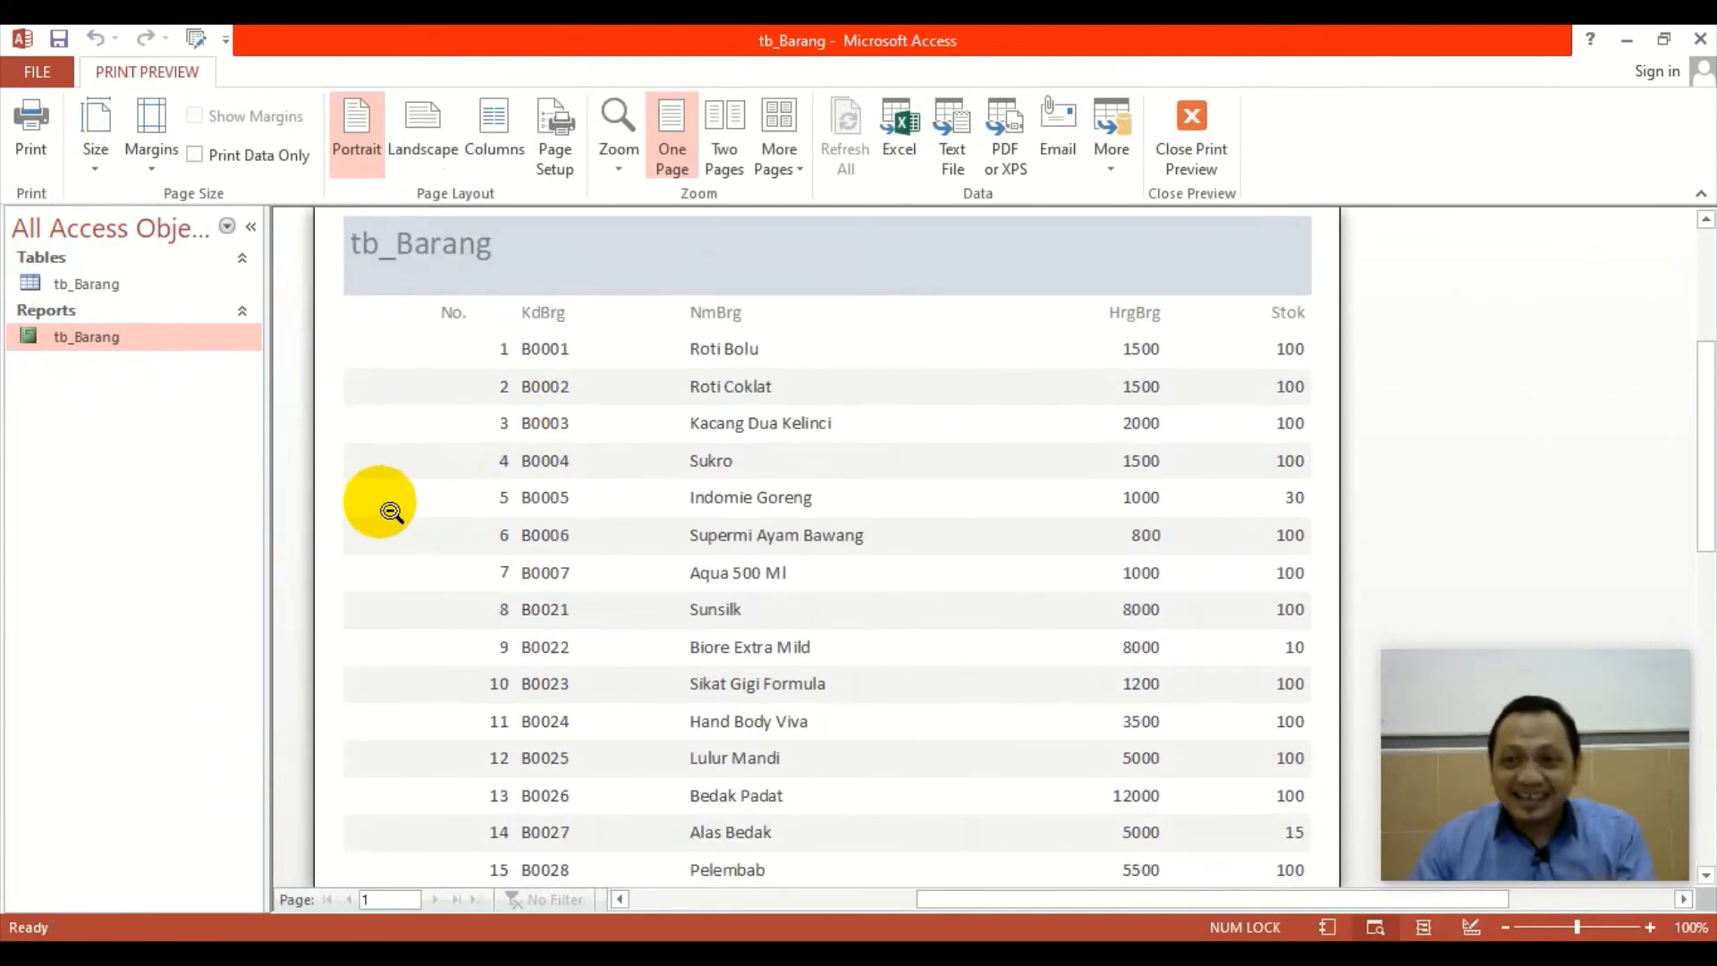
pyautogui.scroll(-3, 403, 498)
pyautogui.scroll(3, 306, 518)
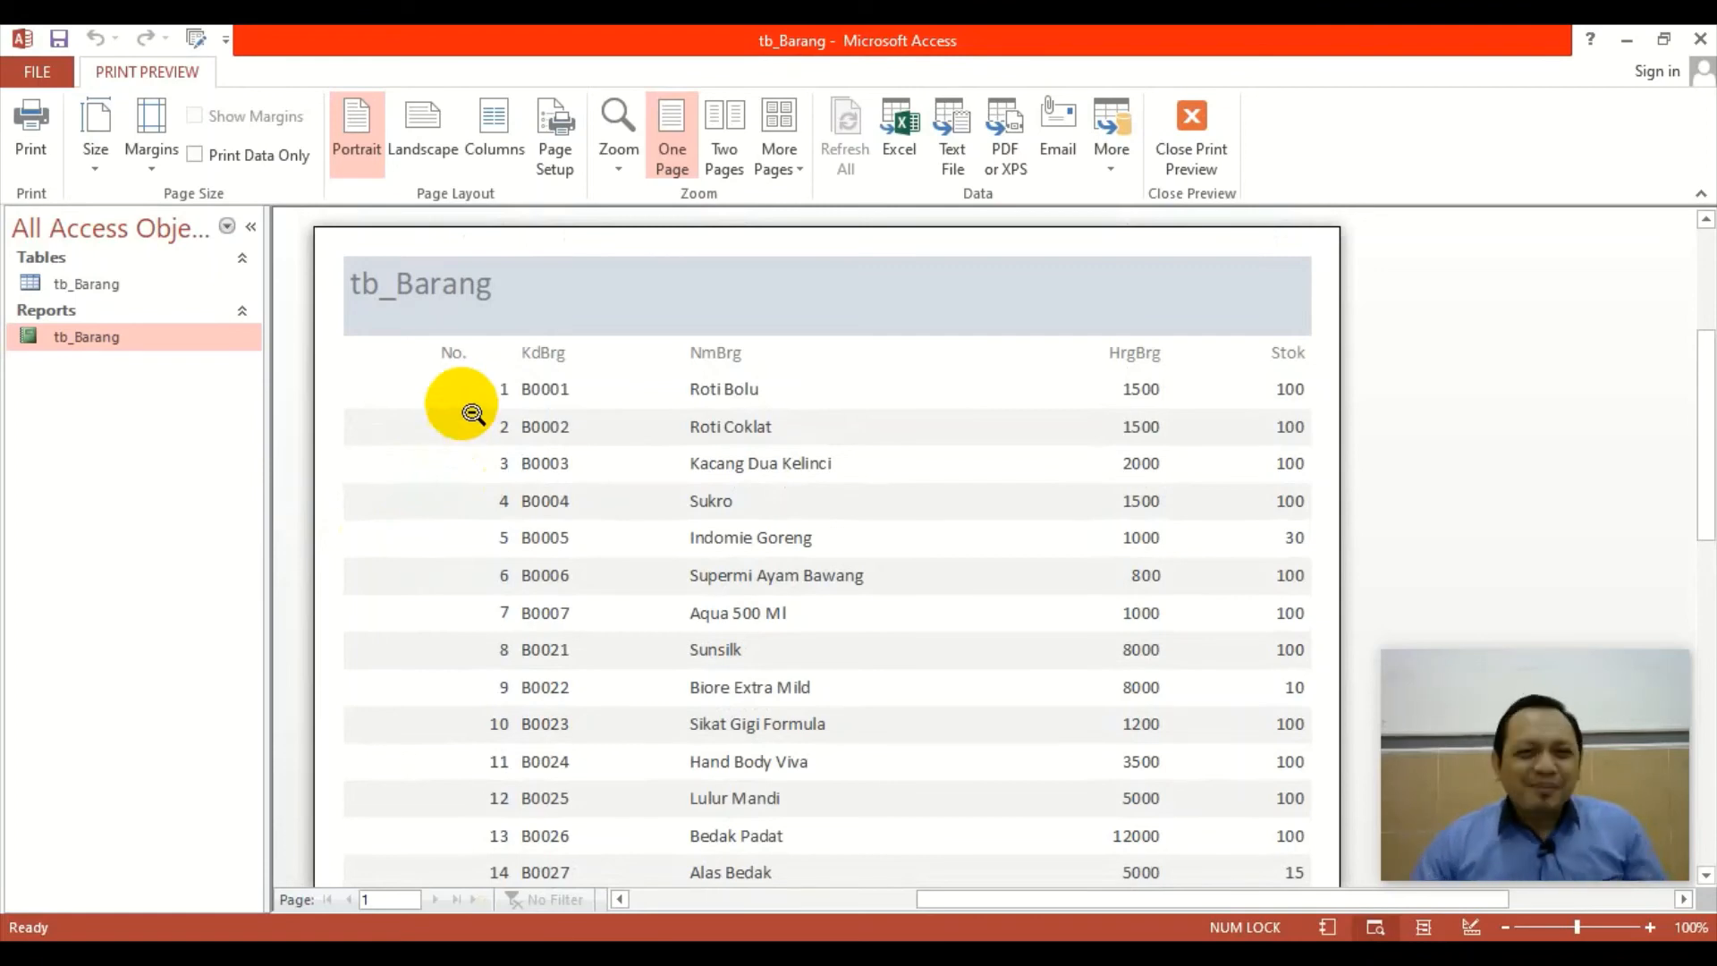
pyautogui.scroll(-3, 469, 547)
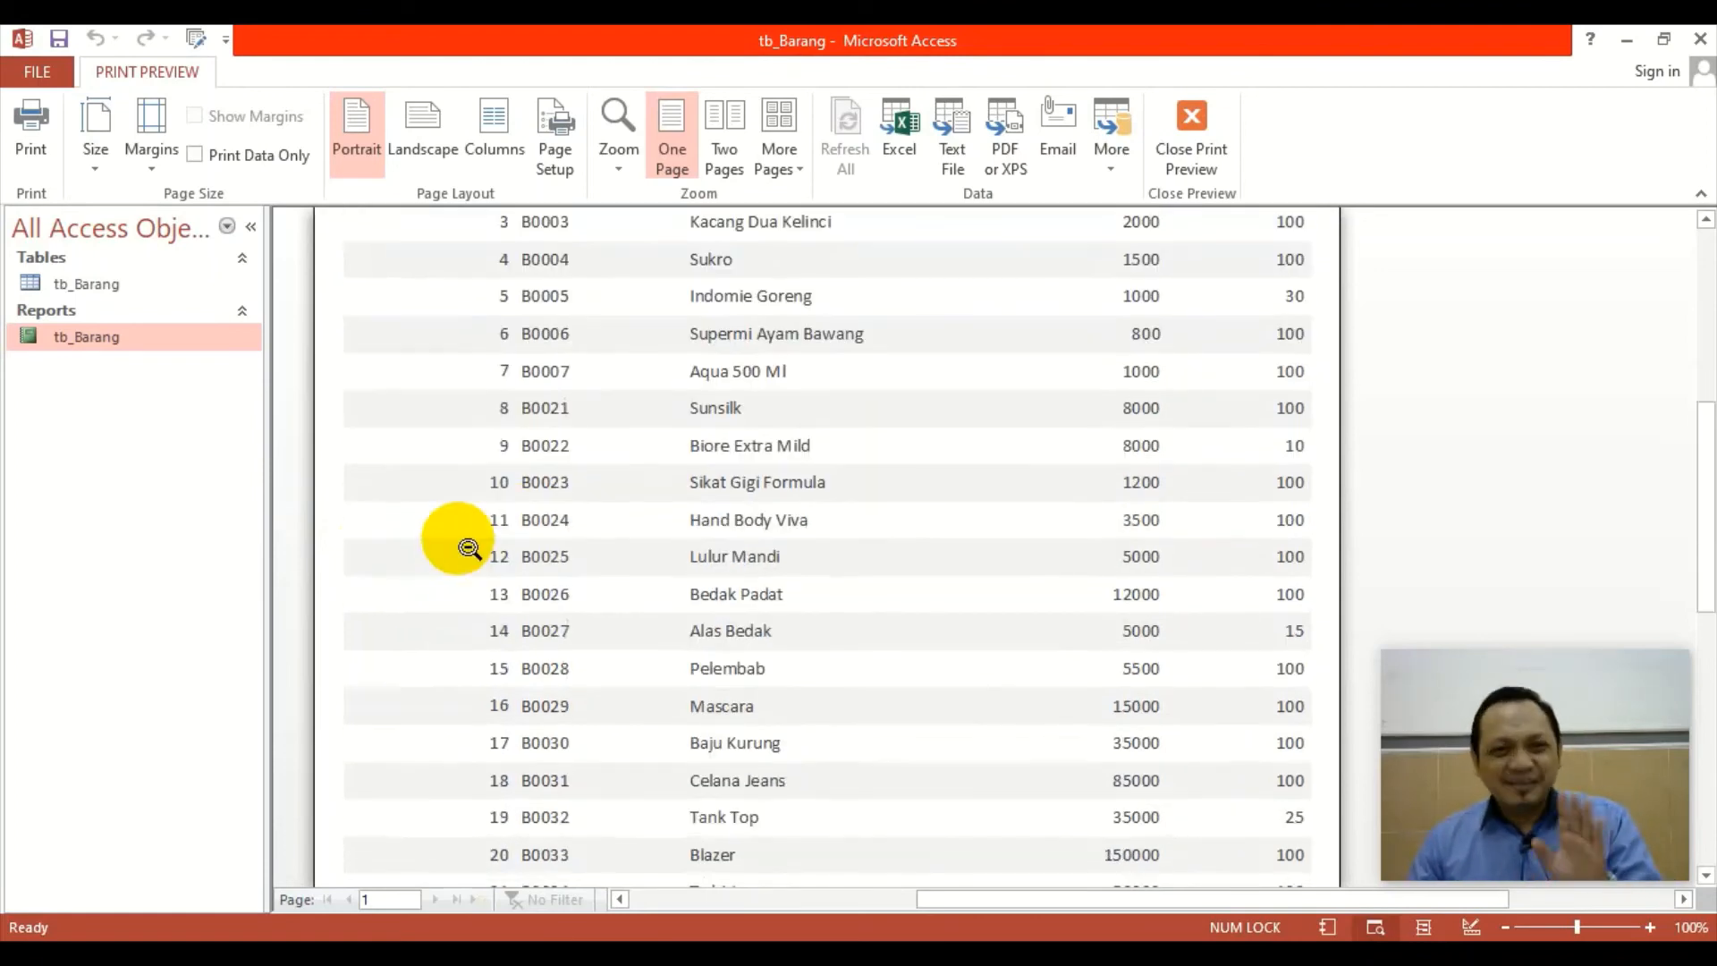
pyautogui.scroll(-3, 469, 548)
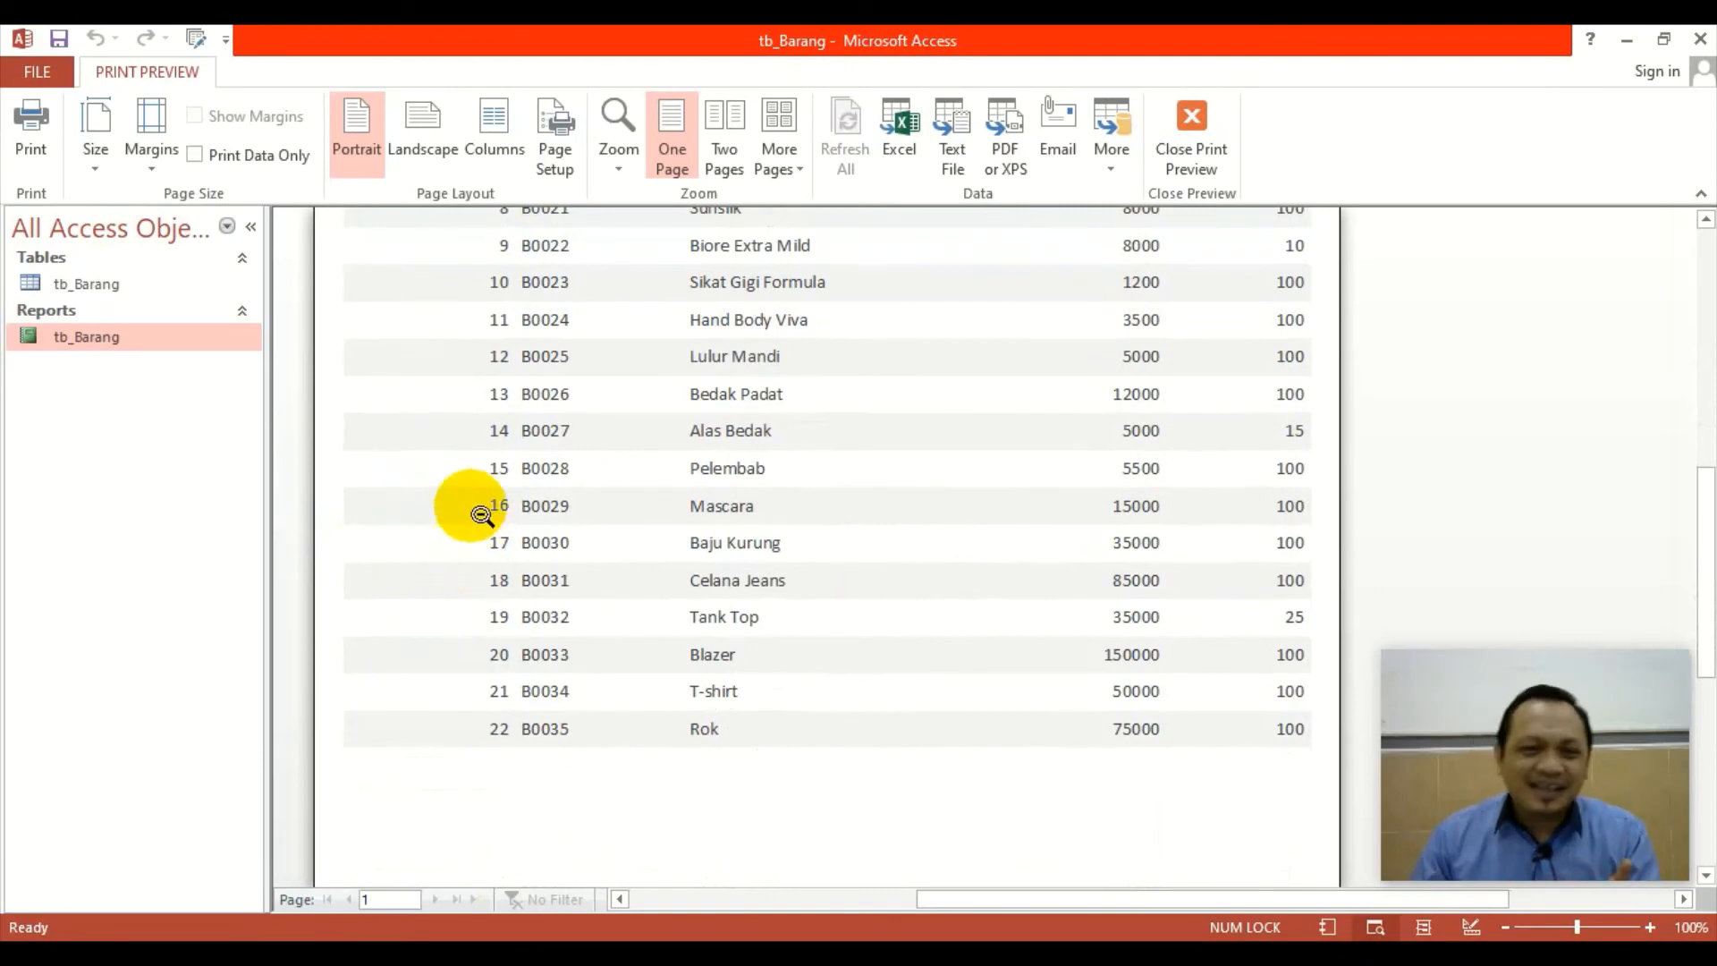
pyautogui.scroll(5, 474, 505)
# Return to Design View and set the Format property of the =1 text box to 0". ".
pyautogui.rightClick(544, 322)
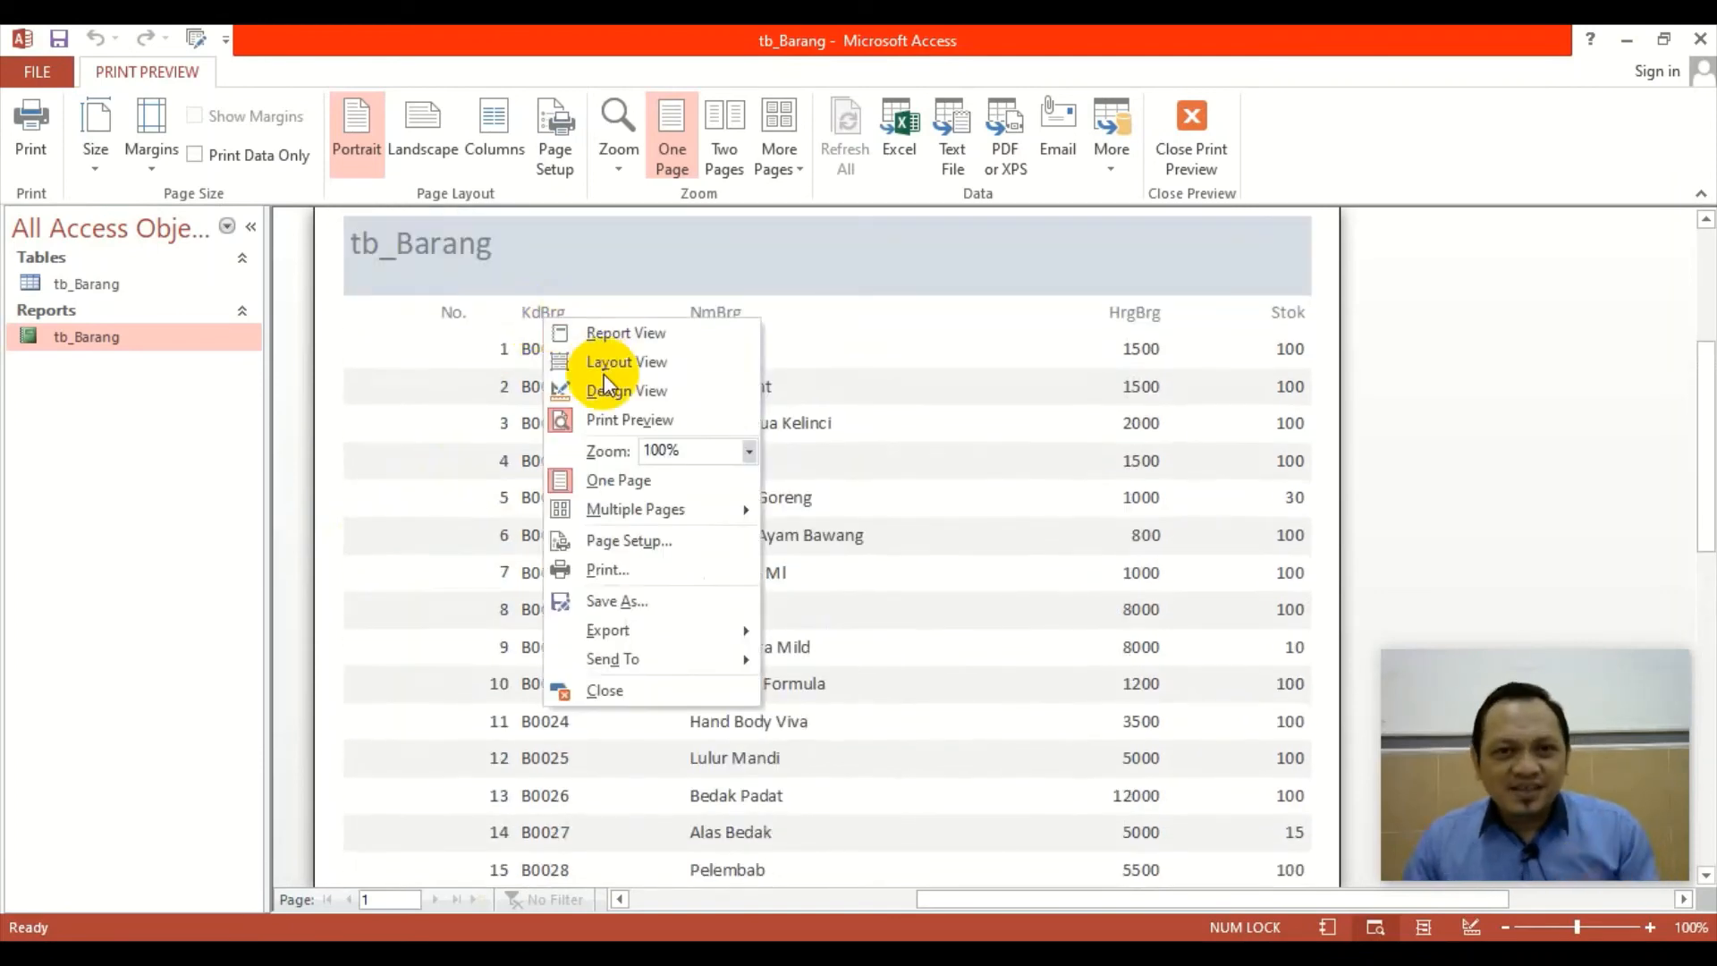
pyautogui.click(611, 392)
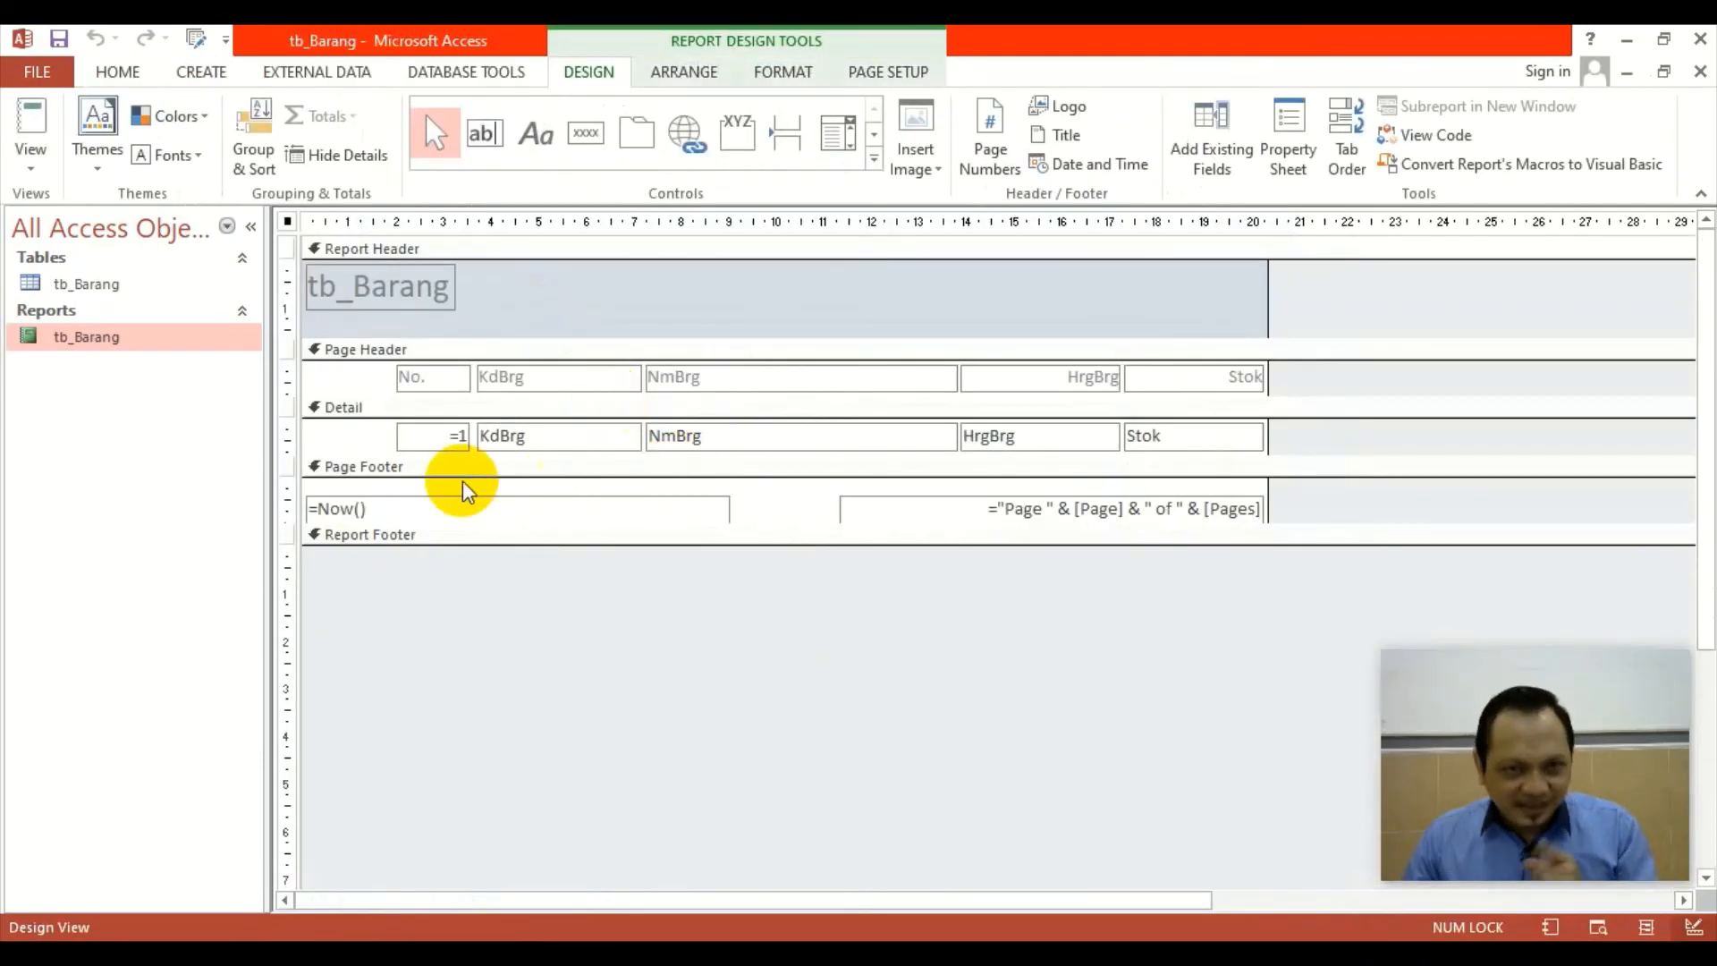
pyautogui.click(433, 382)
pyautogui.click(442, 435)
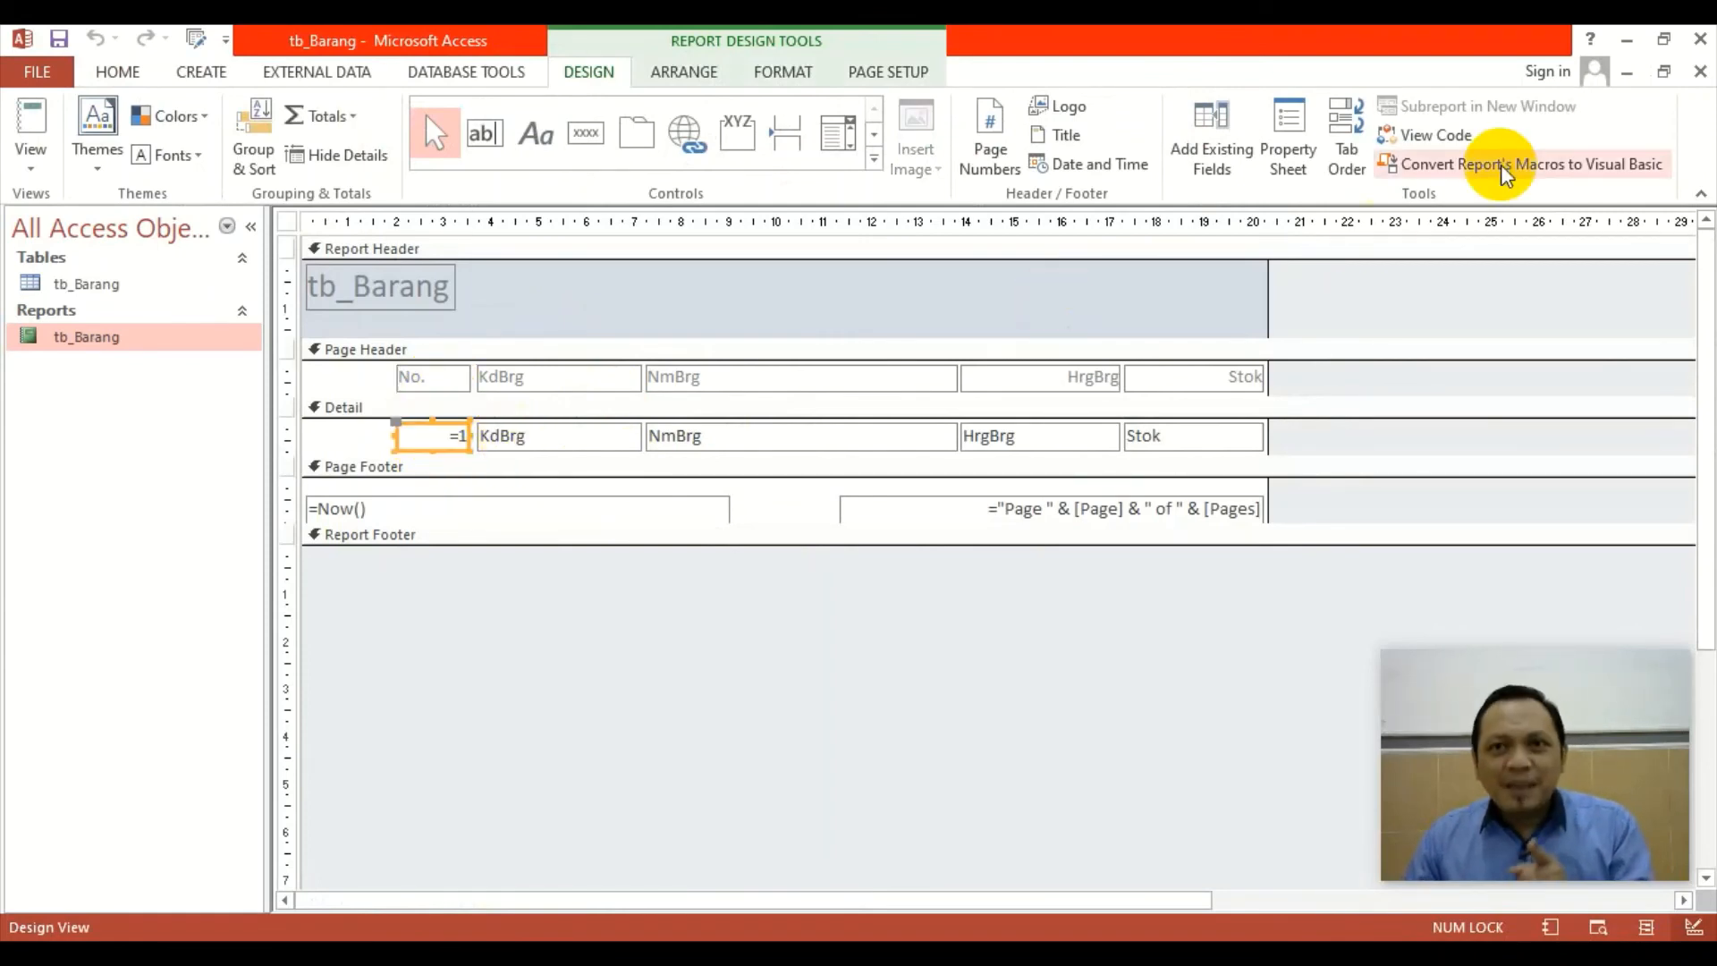
pyautogui.click(604, 82)
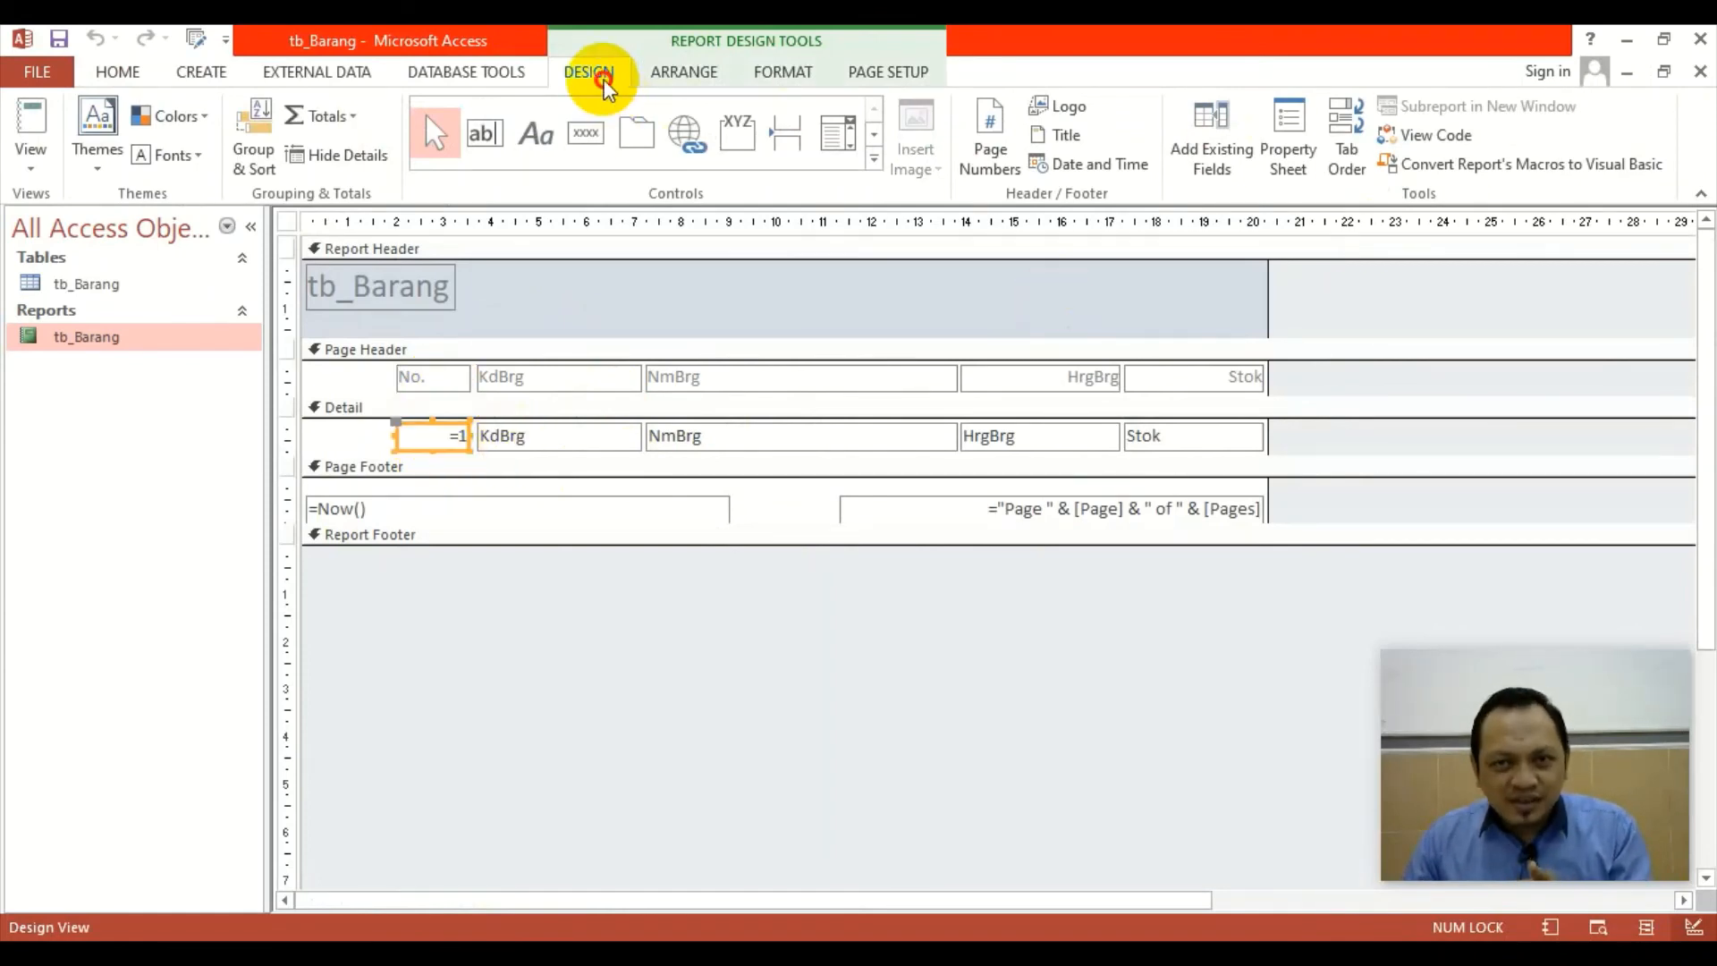
pyautogui.click(1289, 141)
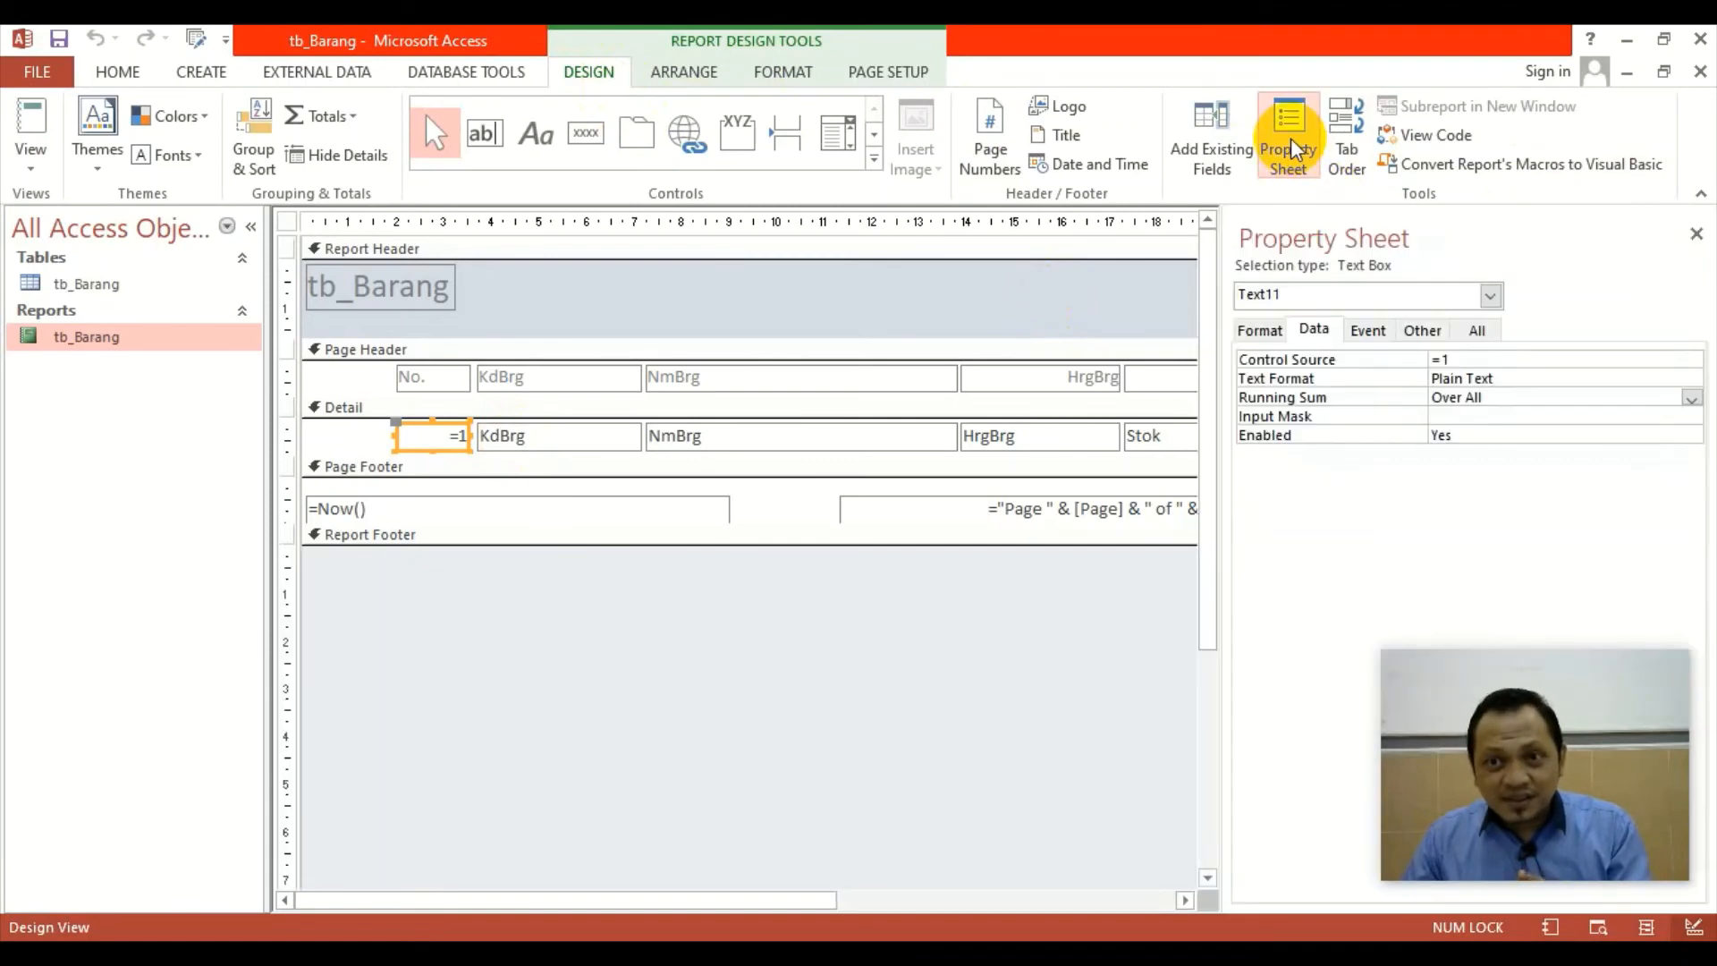
pyautogui.click(1262, 331)
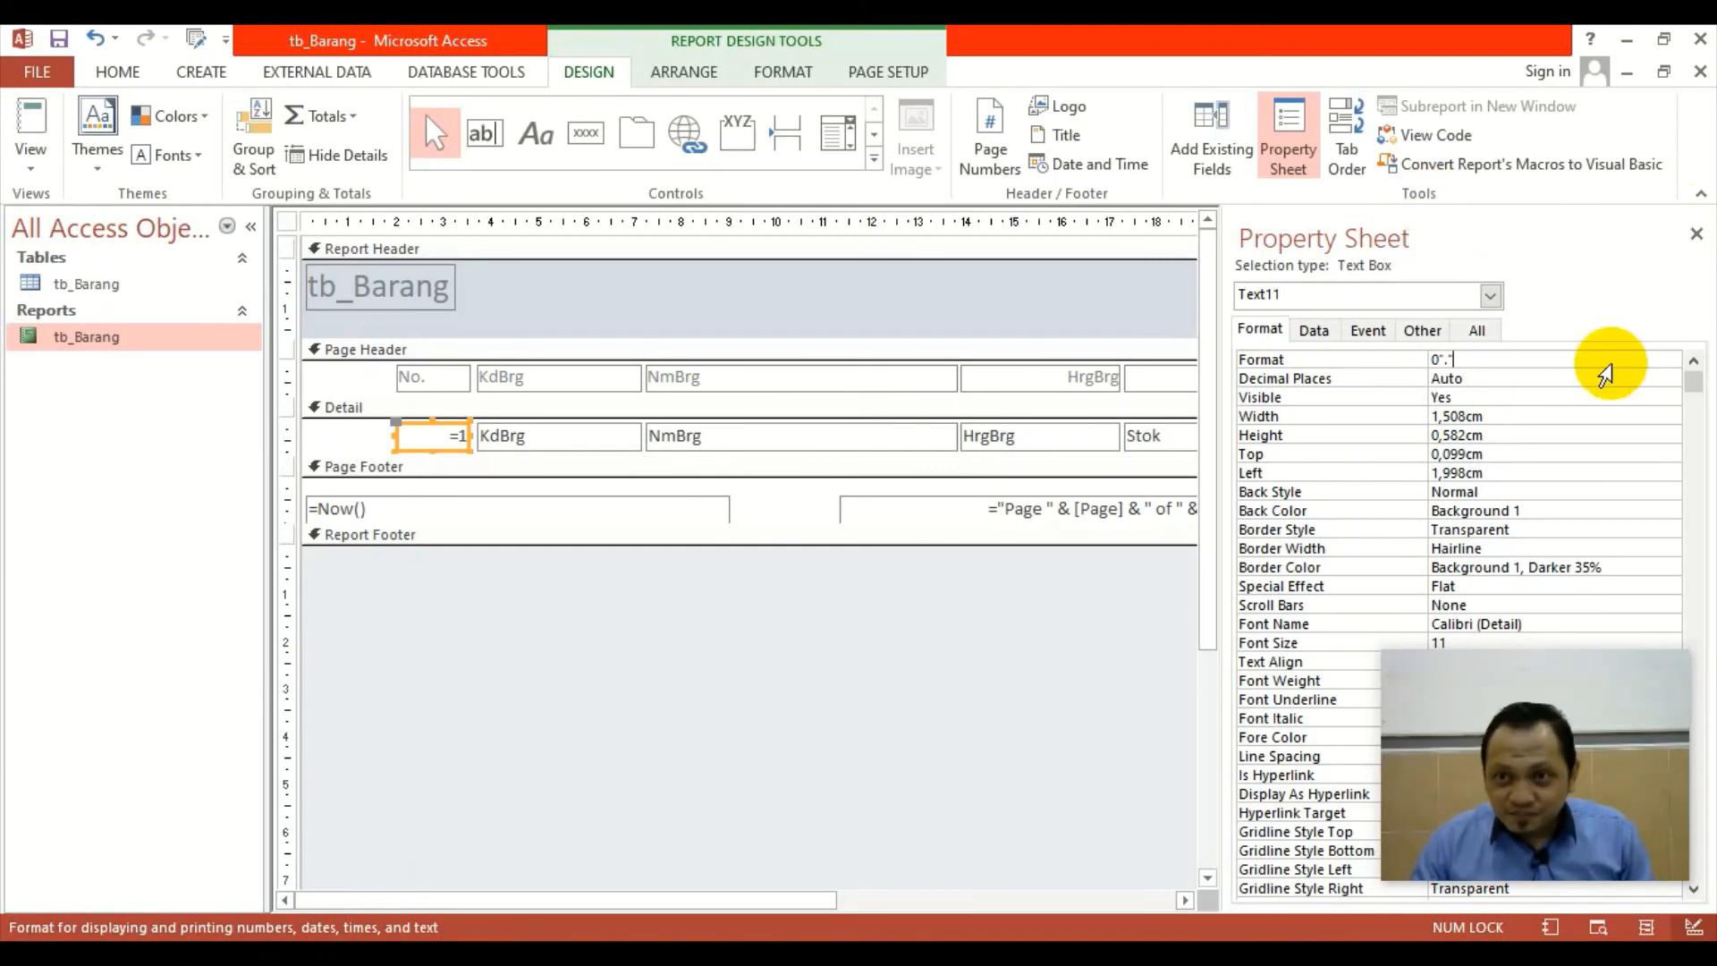
pyautogui.click(1445, 361)
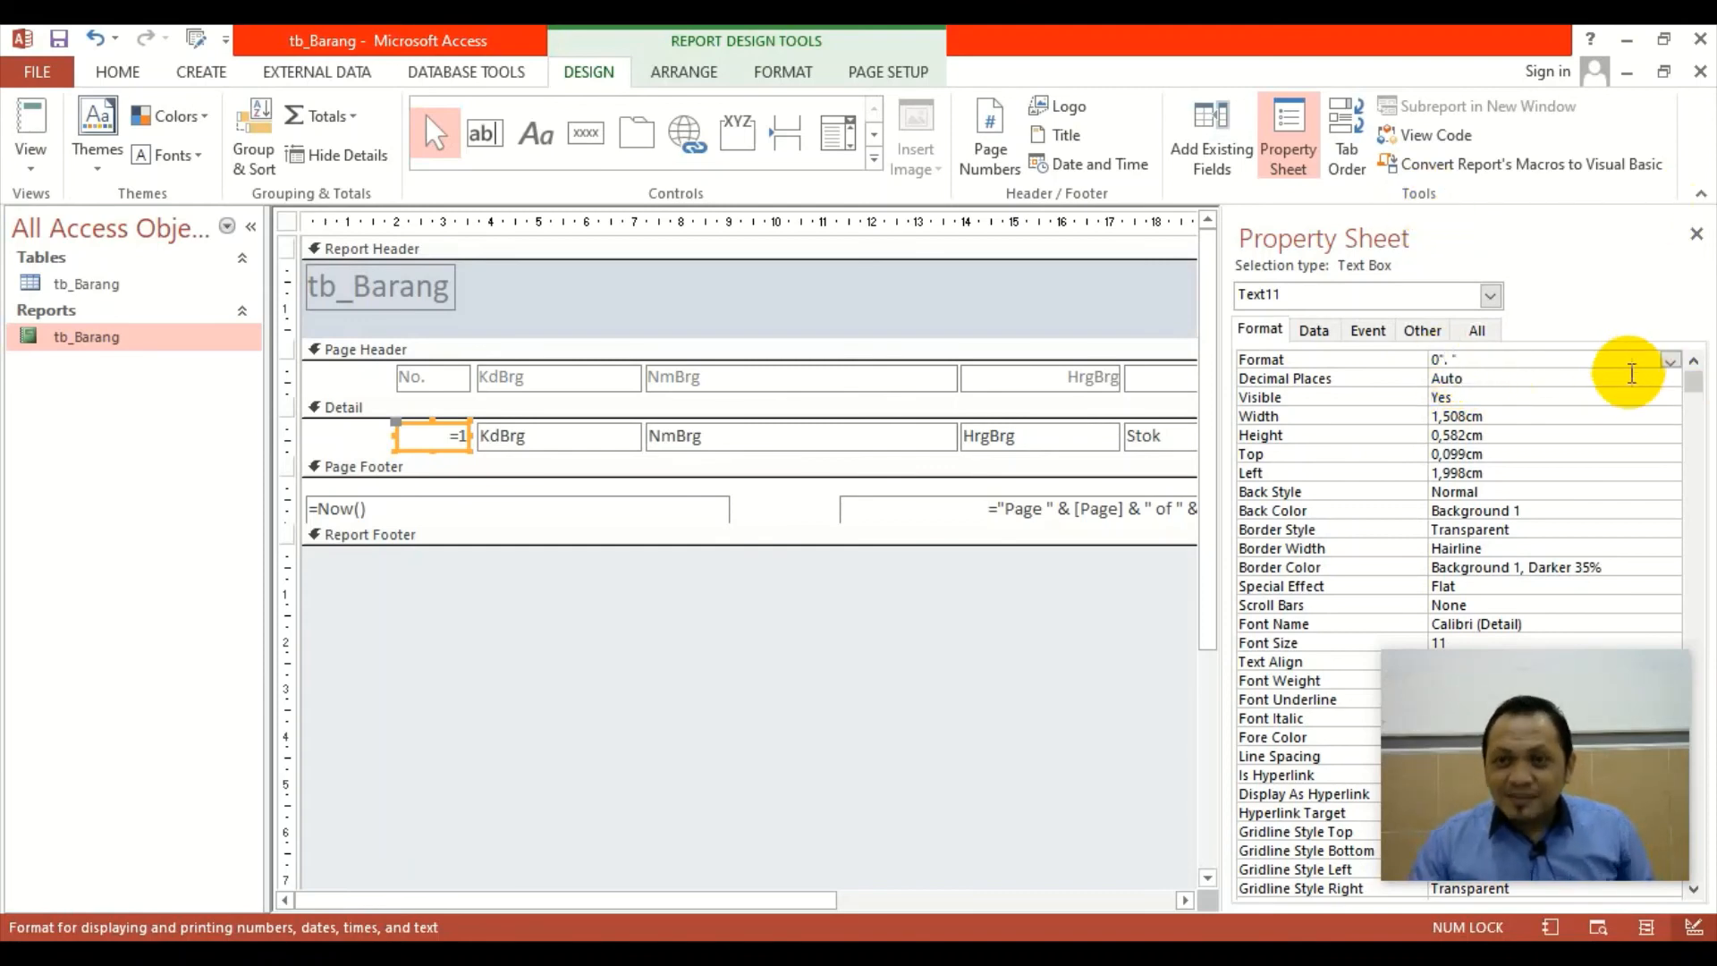
# Open the Format property of the =1 text box in the Zoom dialog and enlarge the dialog's font to size 26.
pyautogui.rightClick(1468, 358)
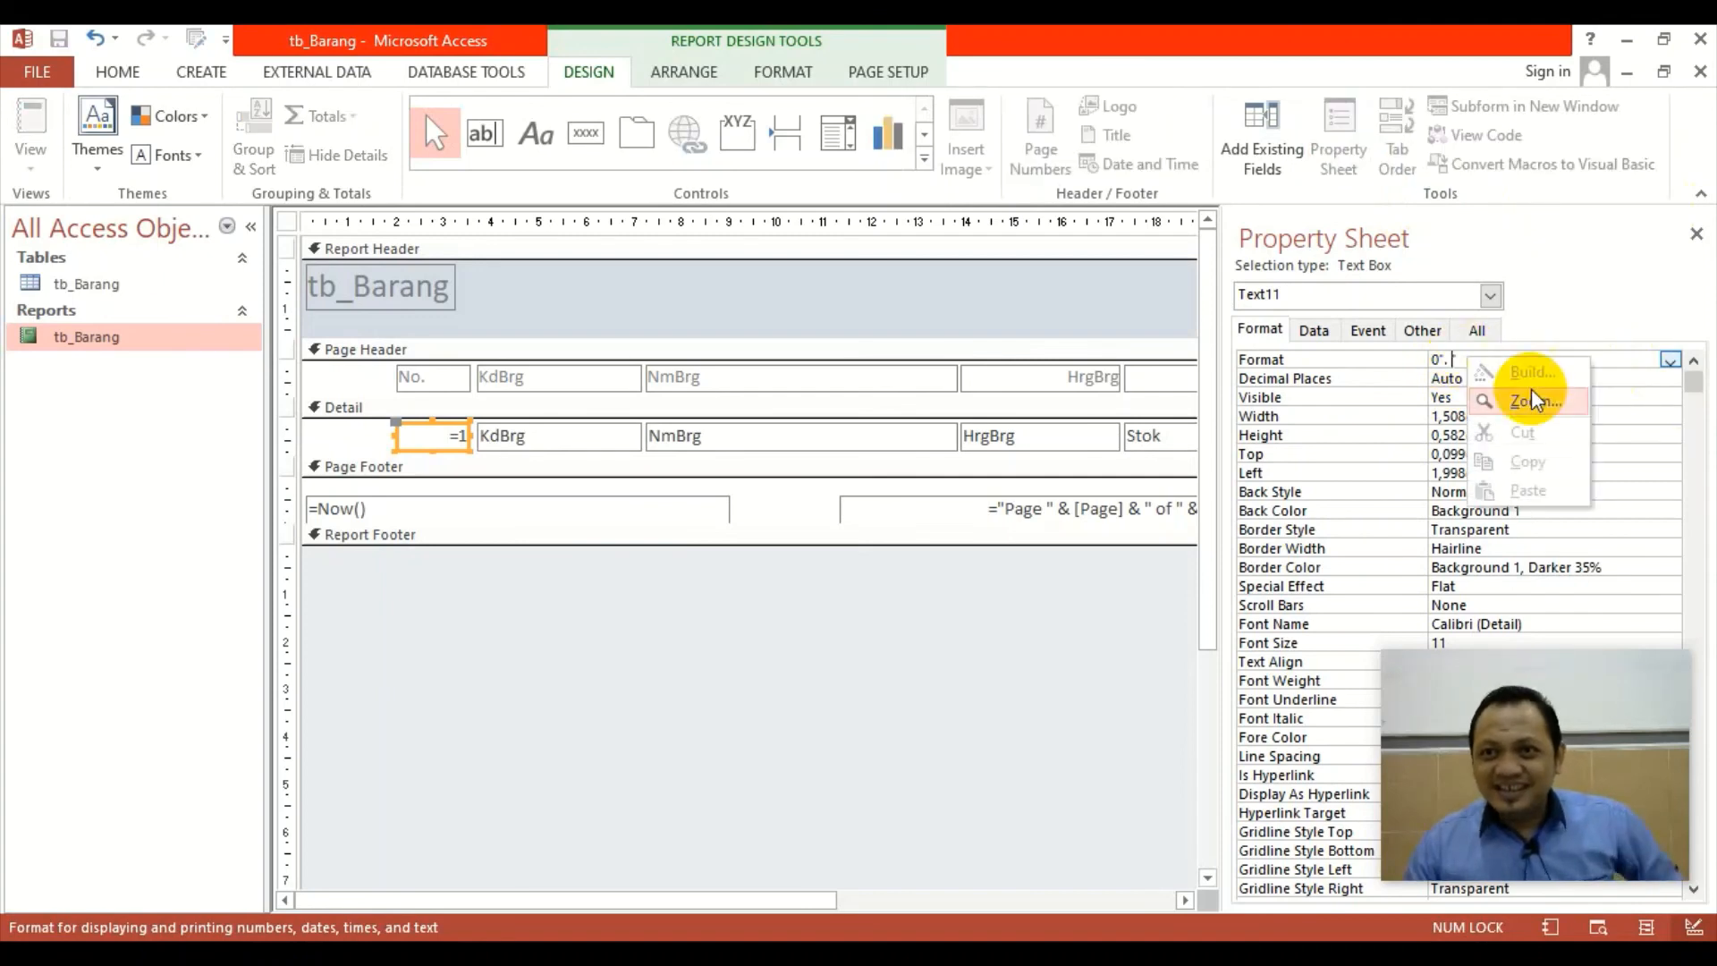
pyautogui.click(1512, 402)
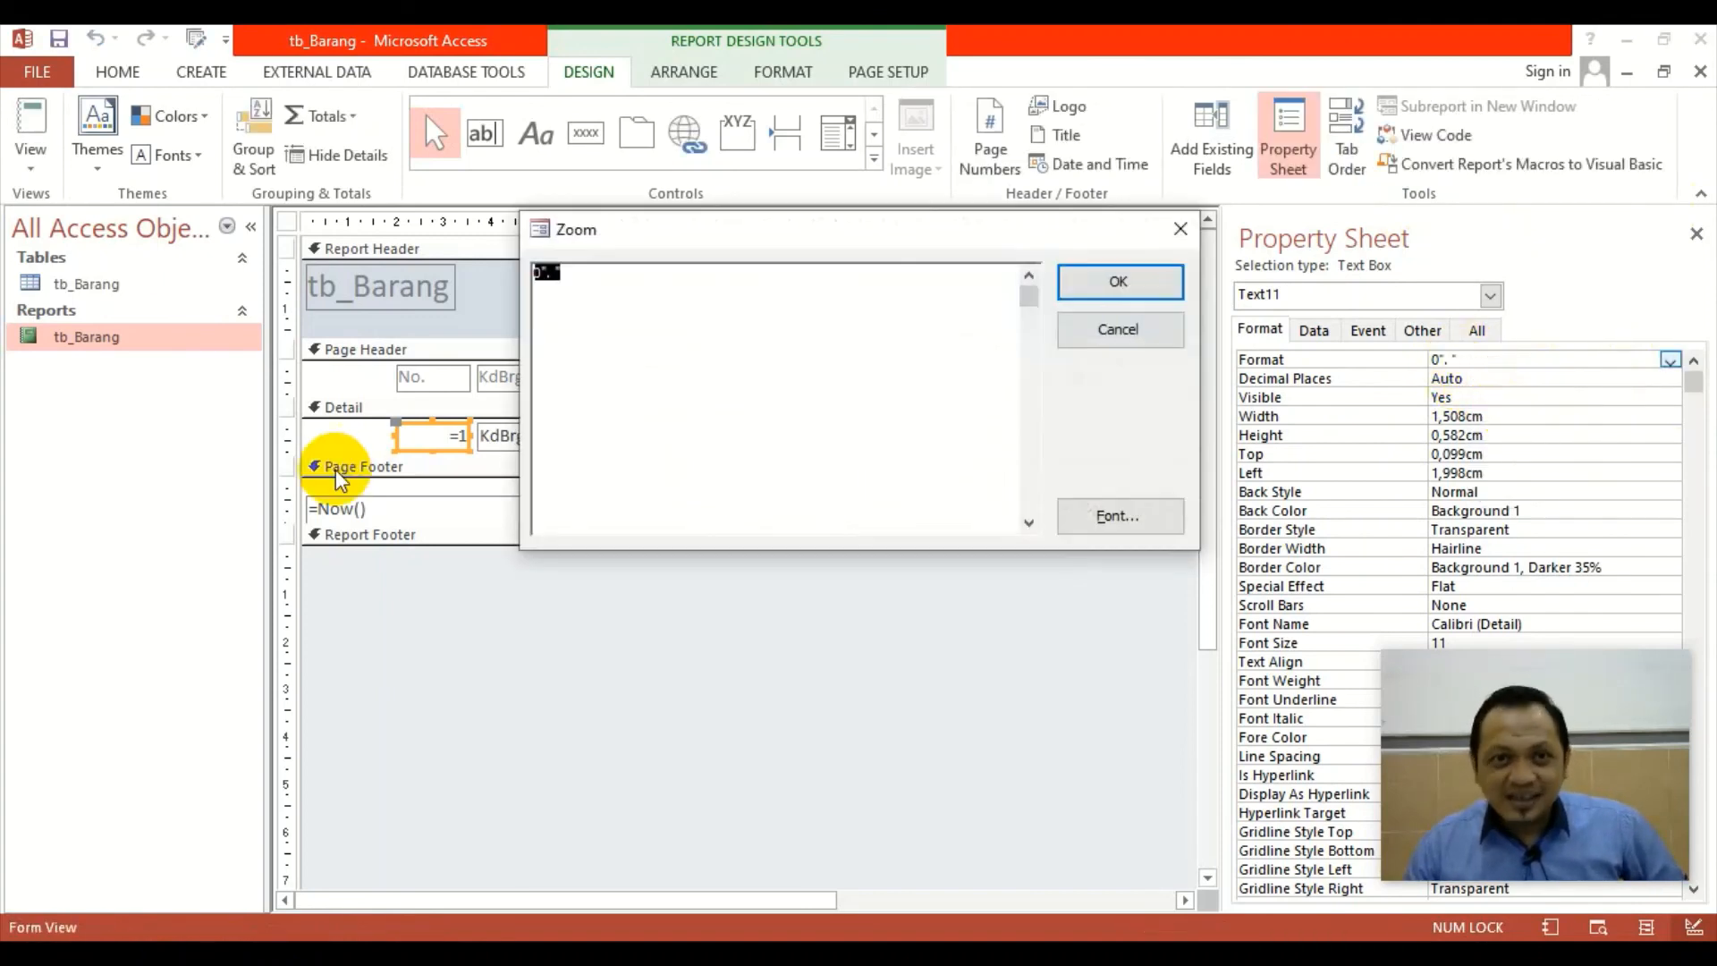
pyautogui.moveTo(889, 230); pyautogui.dragTo(649, 201)
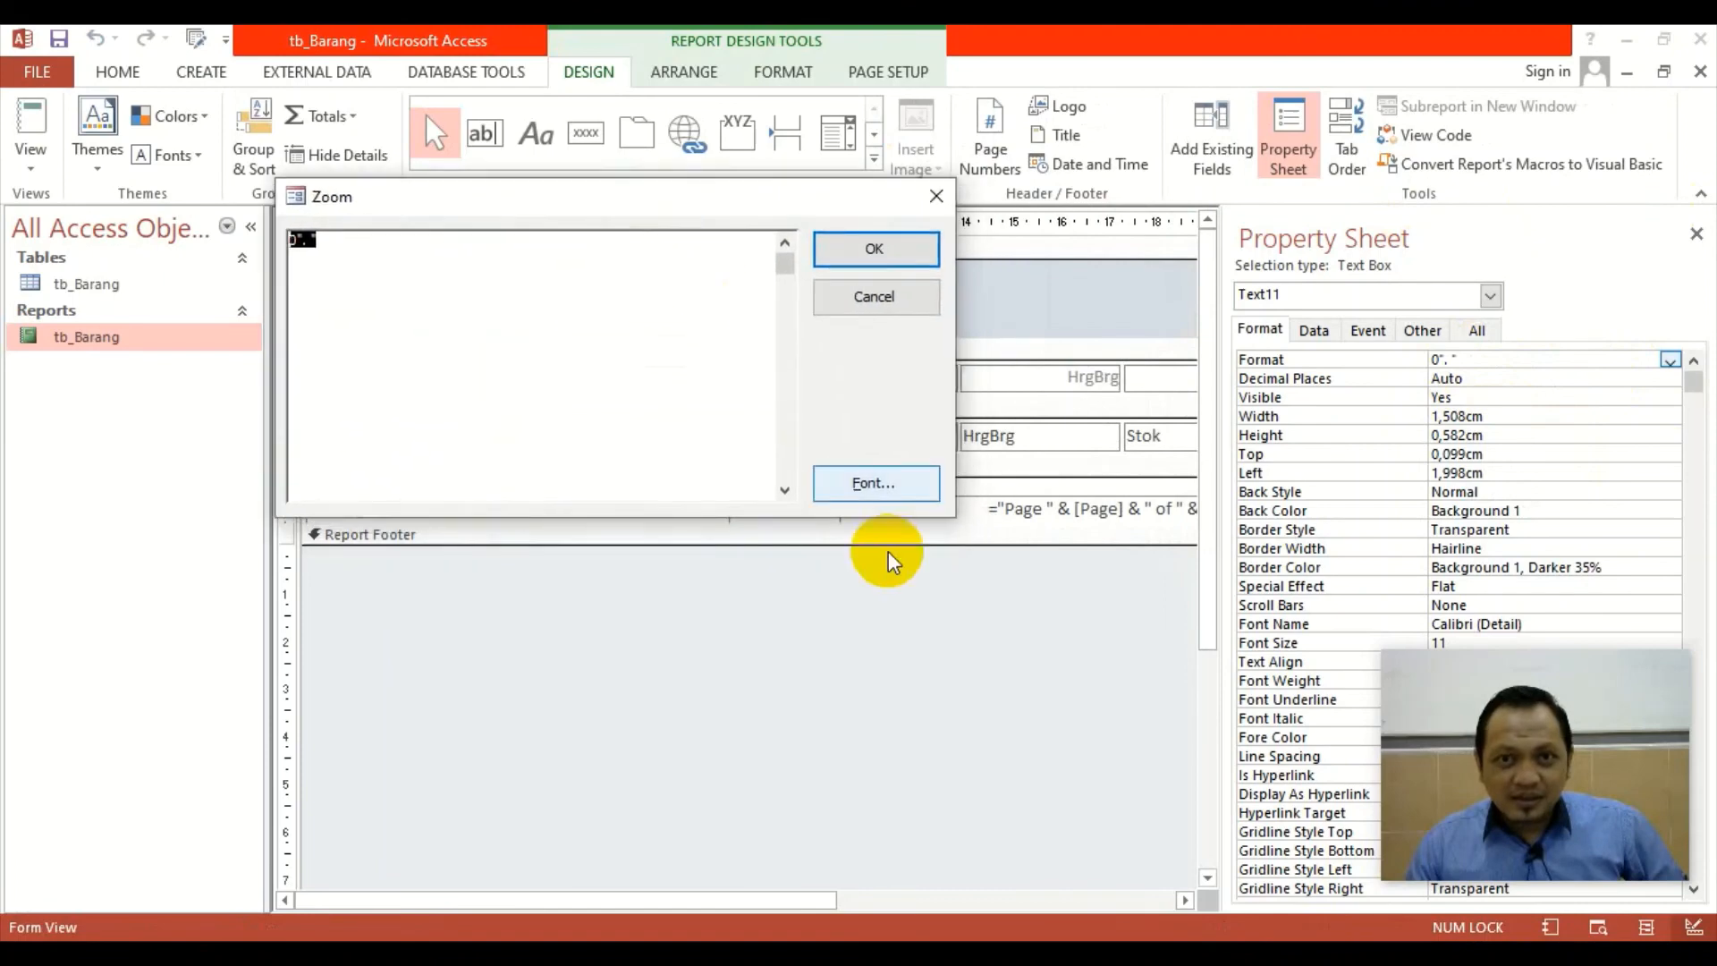
pyautogui.click(917, 484)
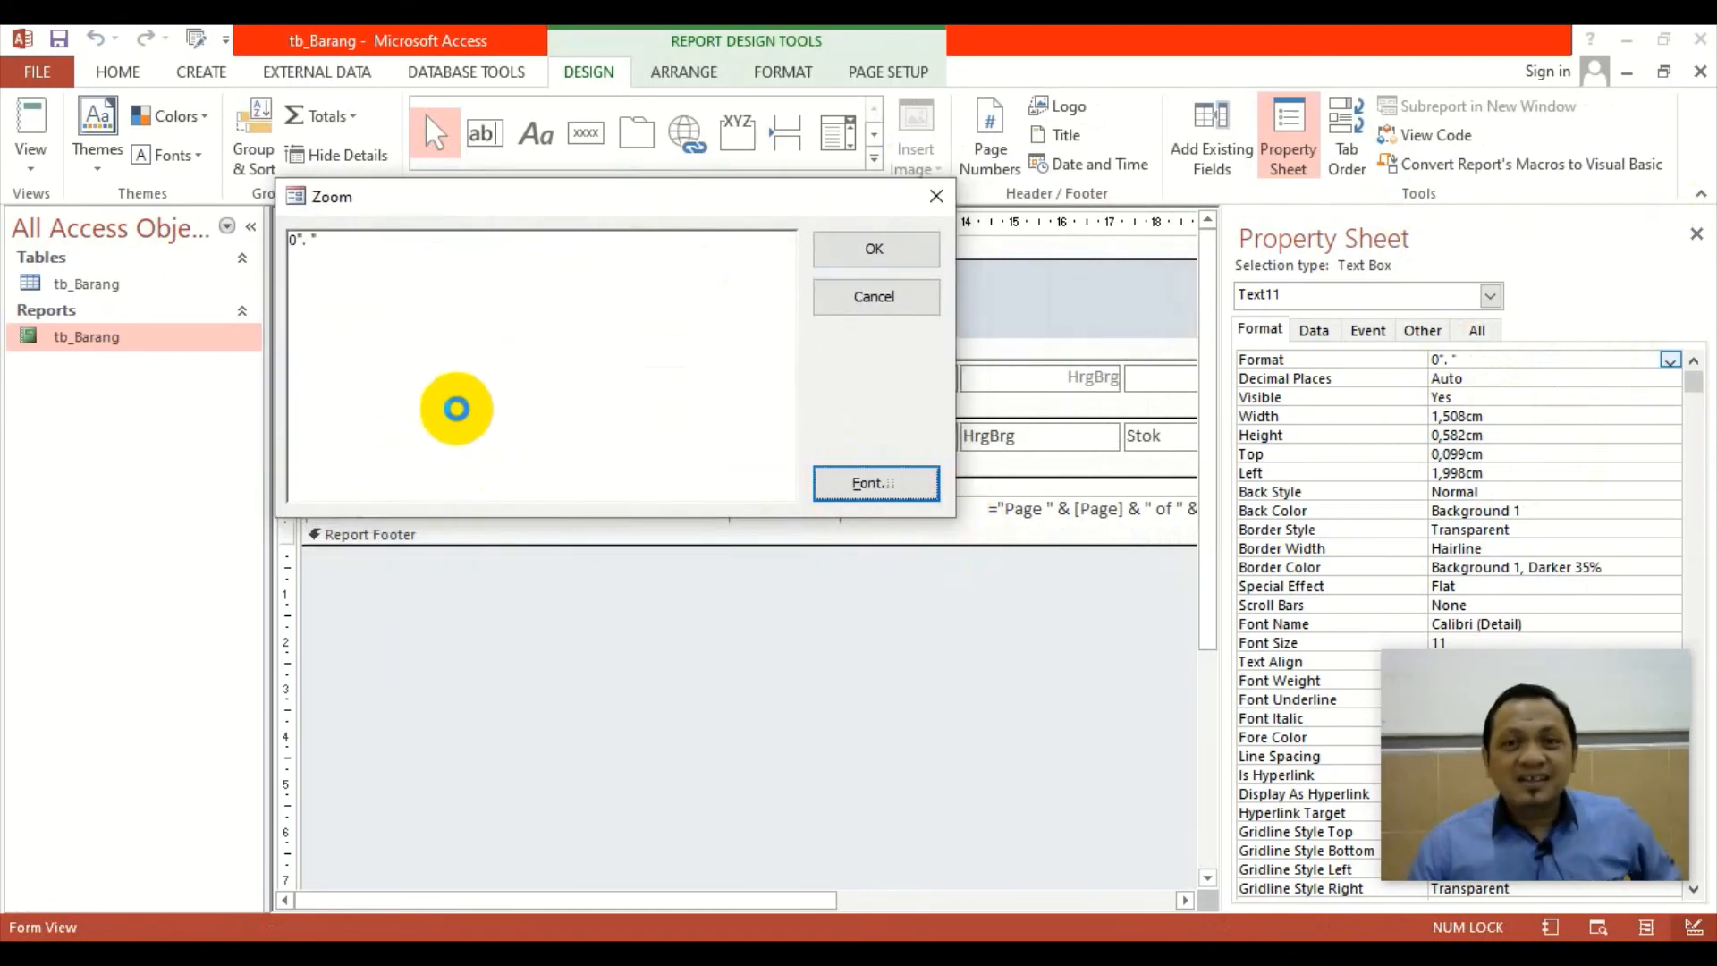
pyautogui.click(815, 561)
pyautogui.click(816, 562)
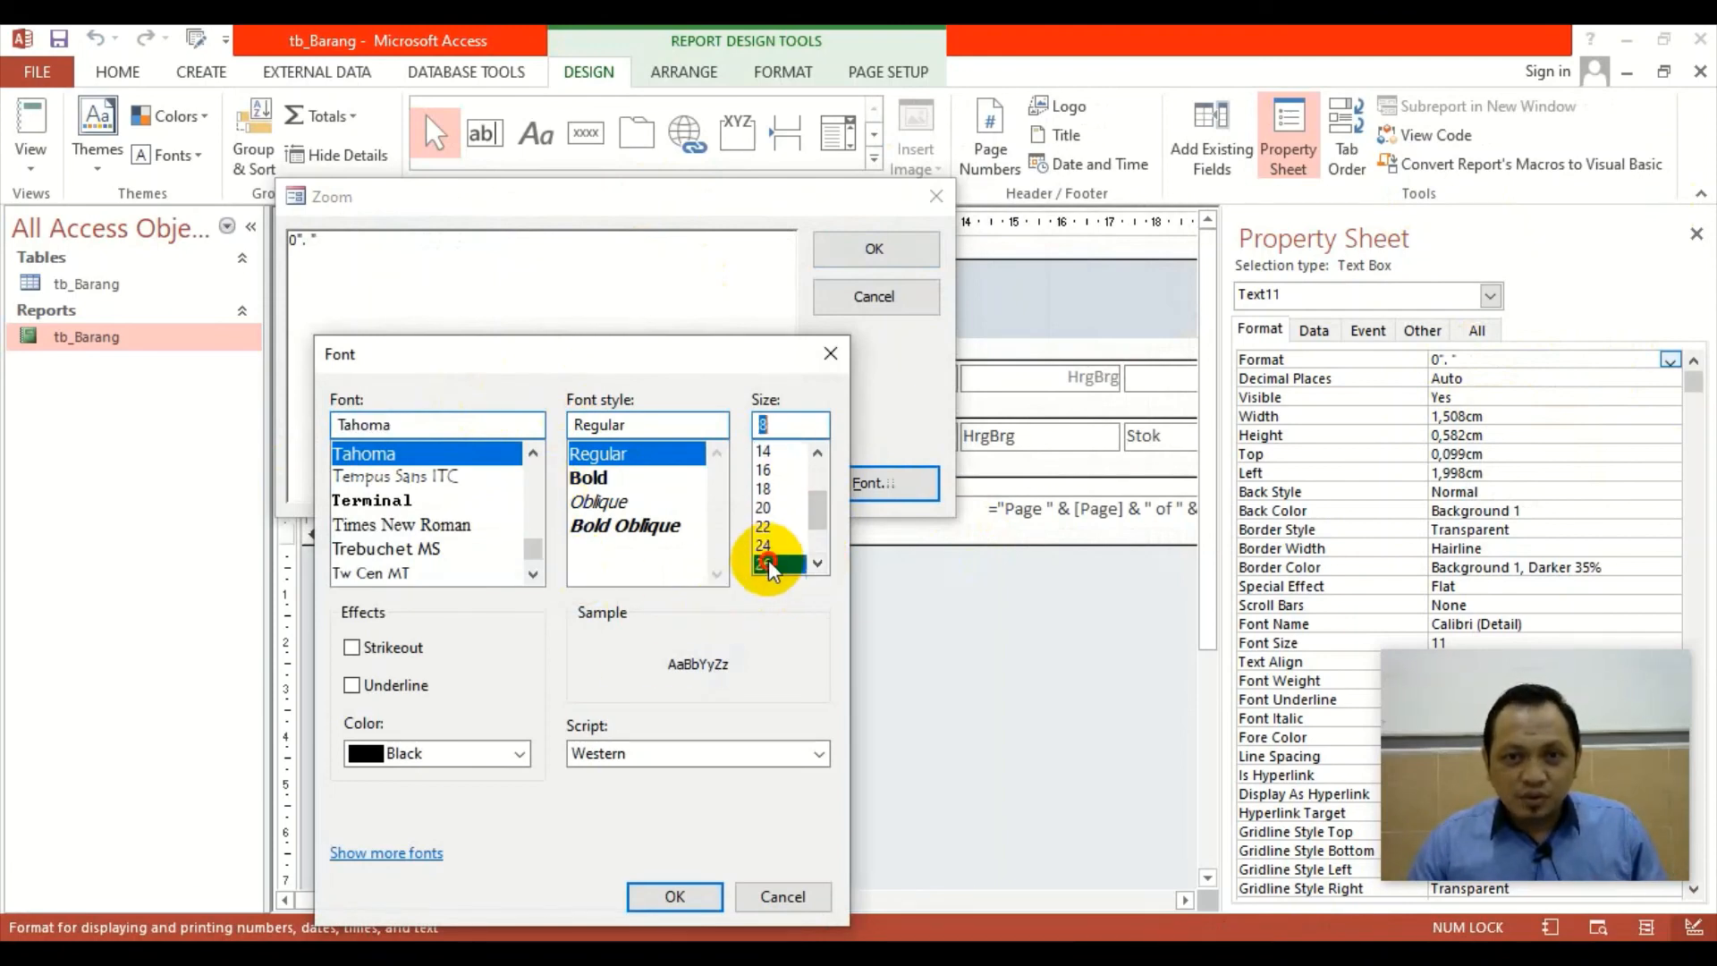
pyautogui.click(763, 564)
pyautogui.click(674, 896)
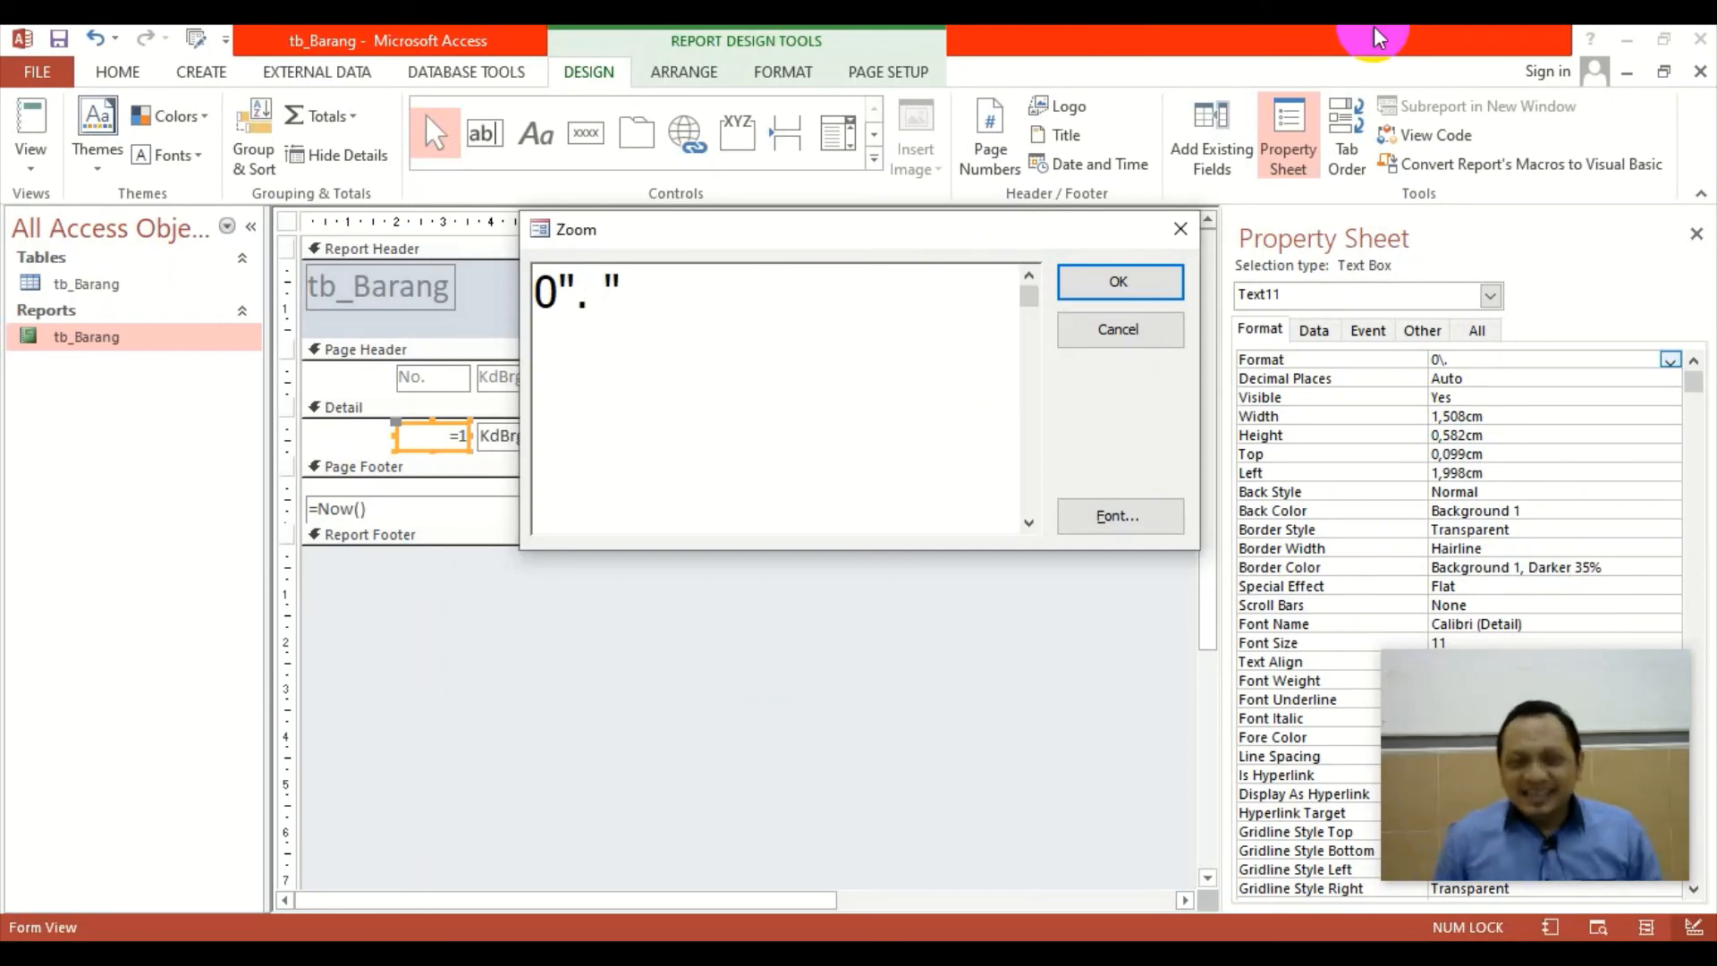
# Remove the space after the period so the format reads 0"." and accept the Zoom dialog.
pyautogui.hotkey('shift', 'Left')
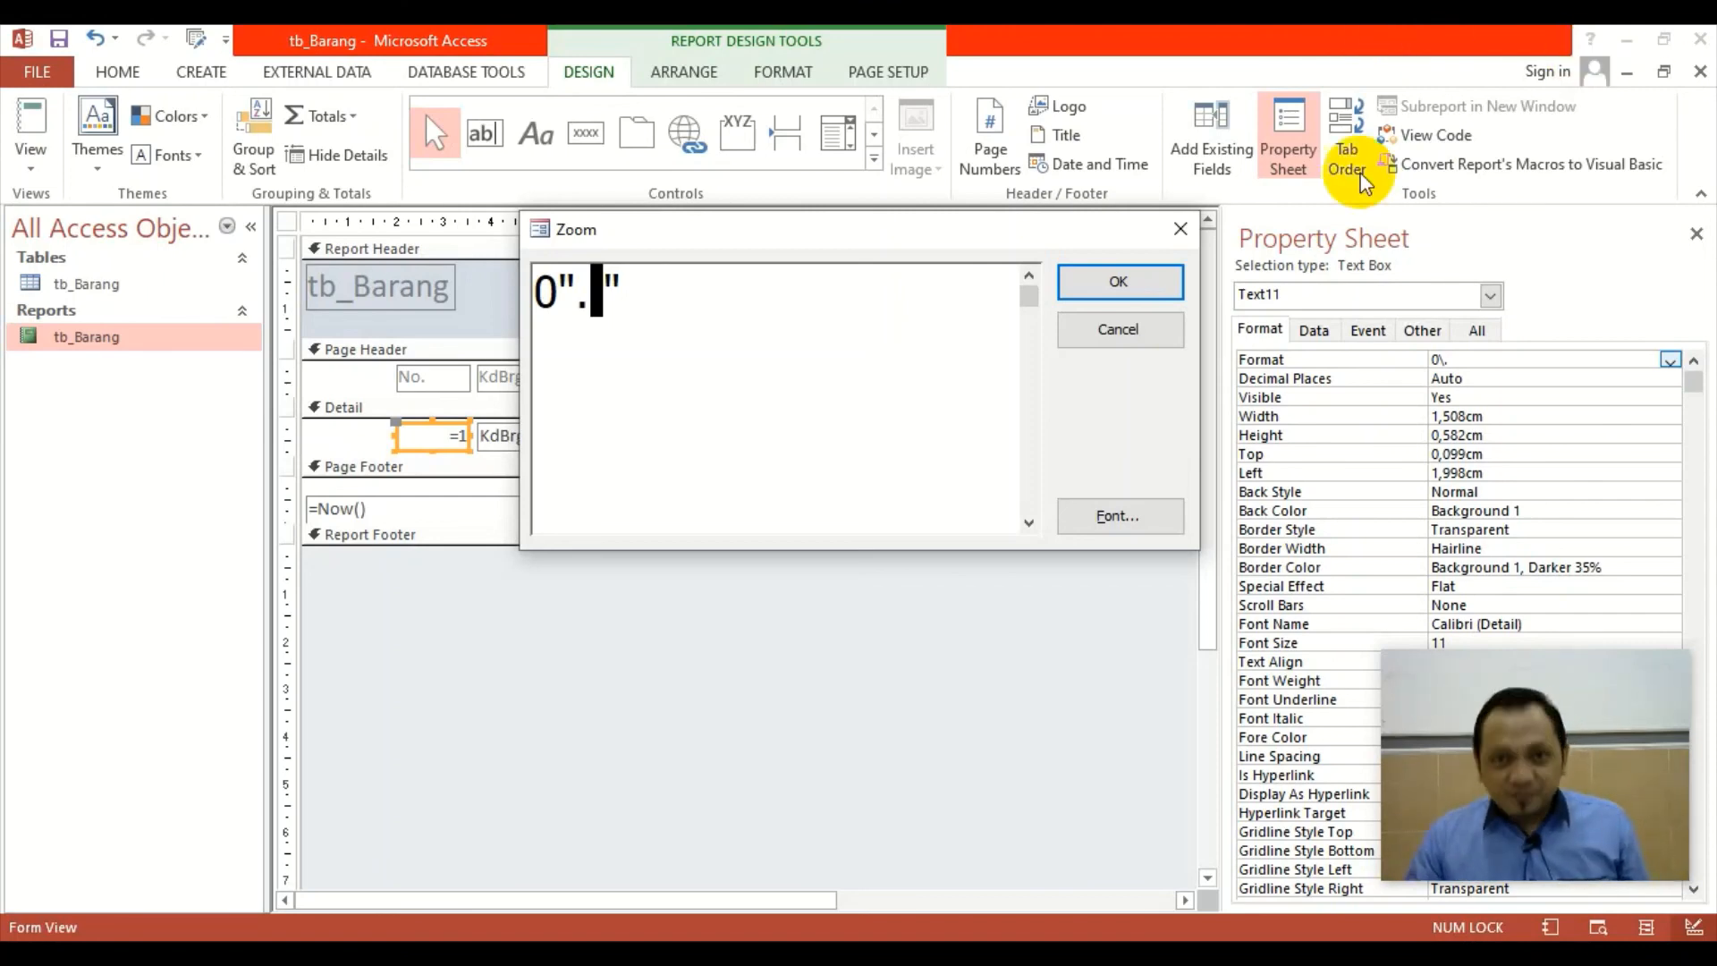
pyautogui.moveTo(805, 230); pyautogui.dragTo(1039, 233)
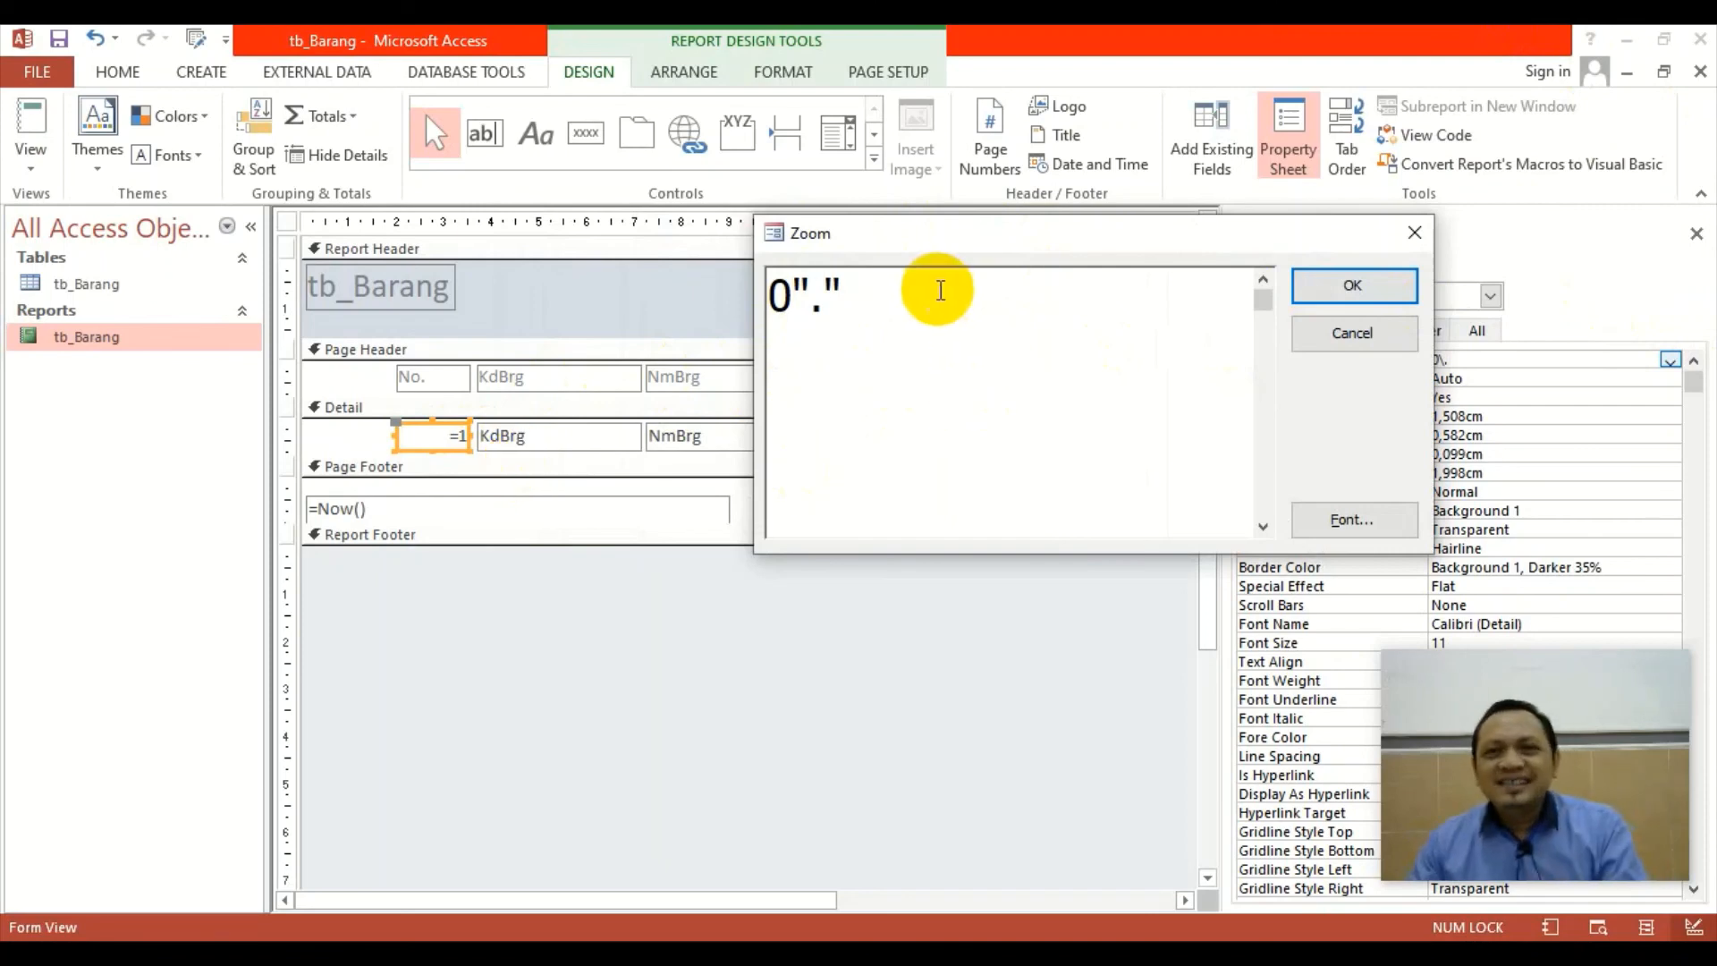
pyautogui.moveTo(940, 291); pyautogui.dragTo(766, 296)
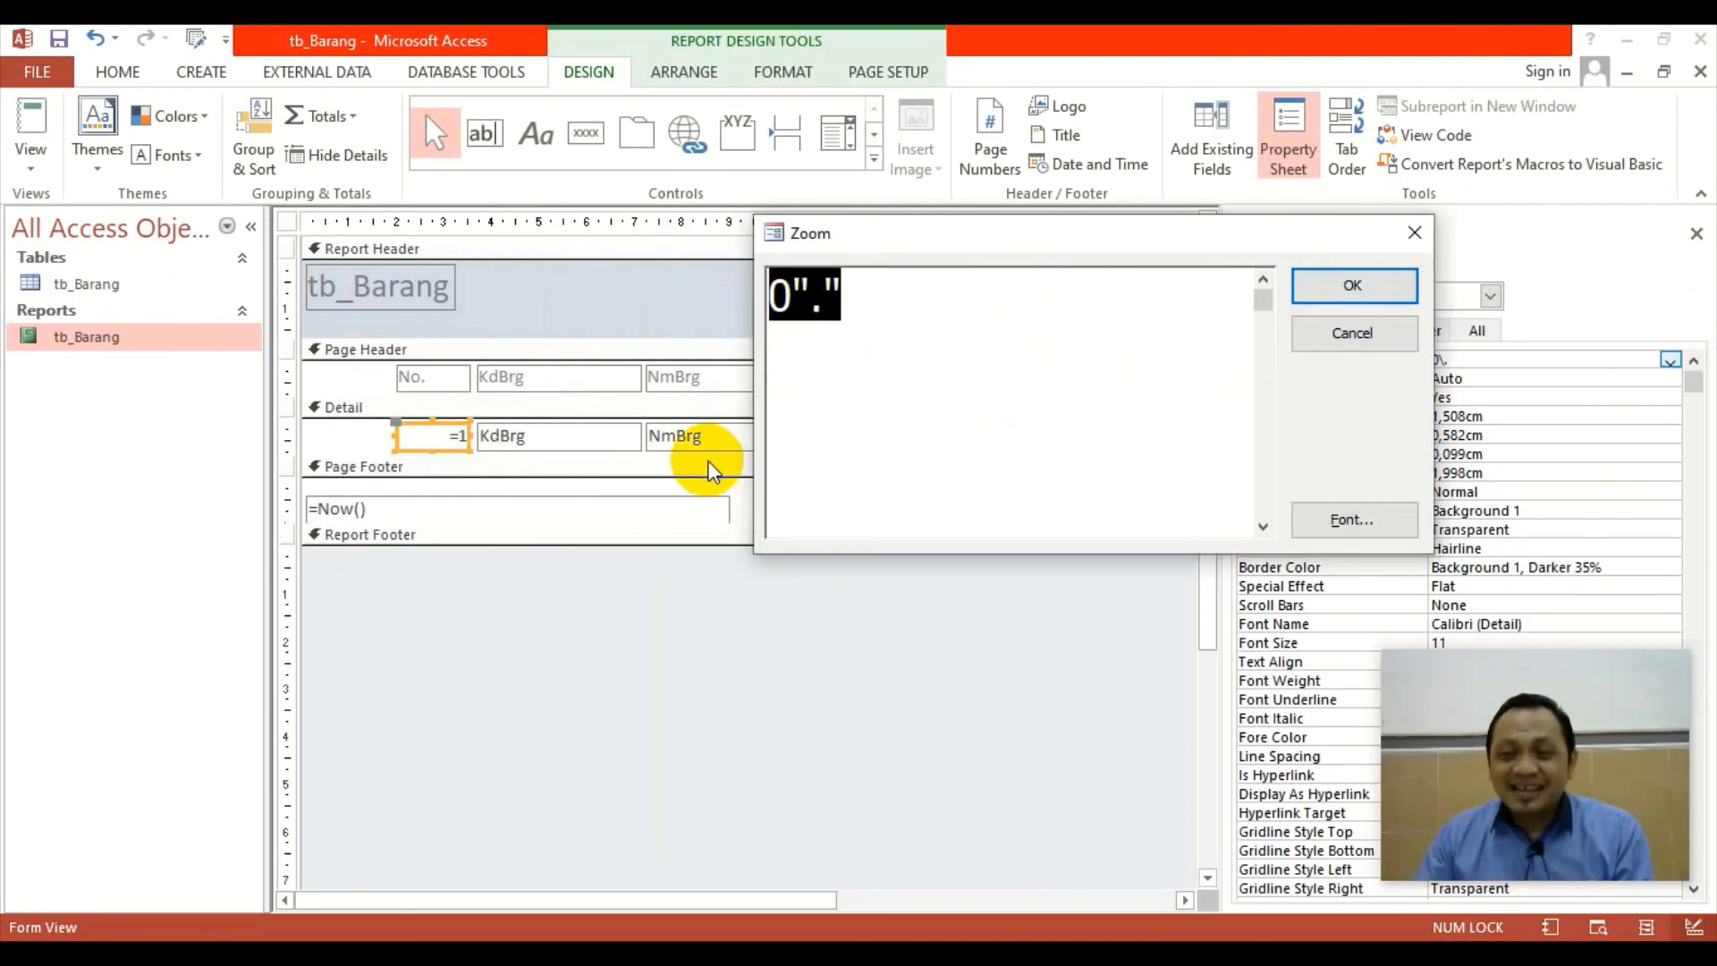
pyautogui.moveTo(1150, 240); pyautogui.dragTo(801, 261)
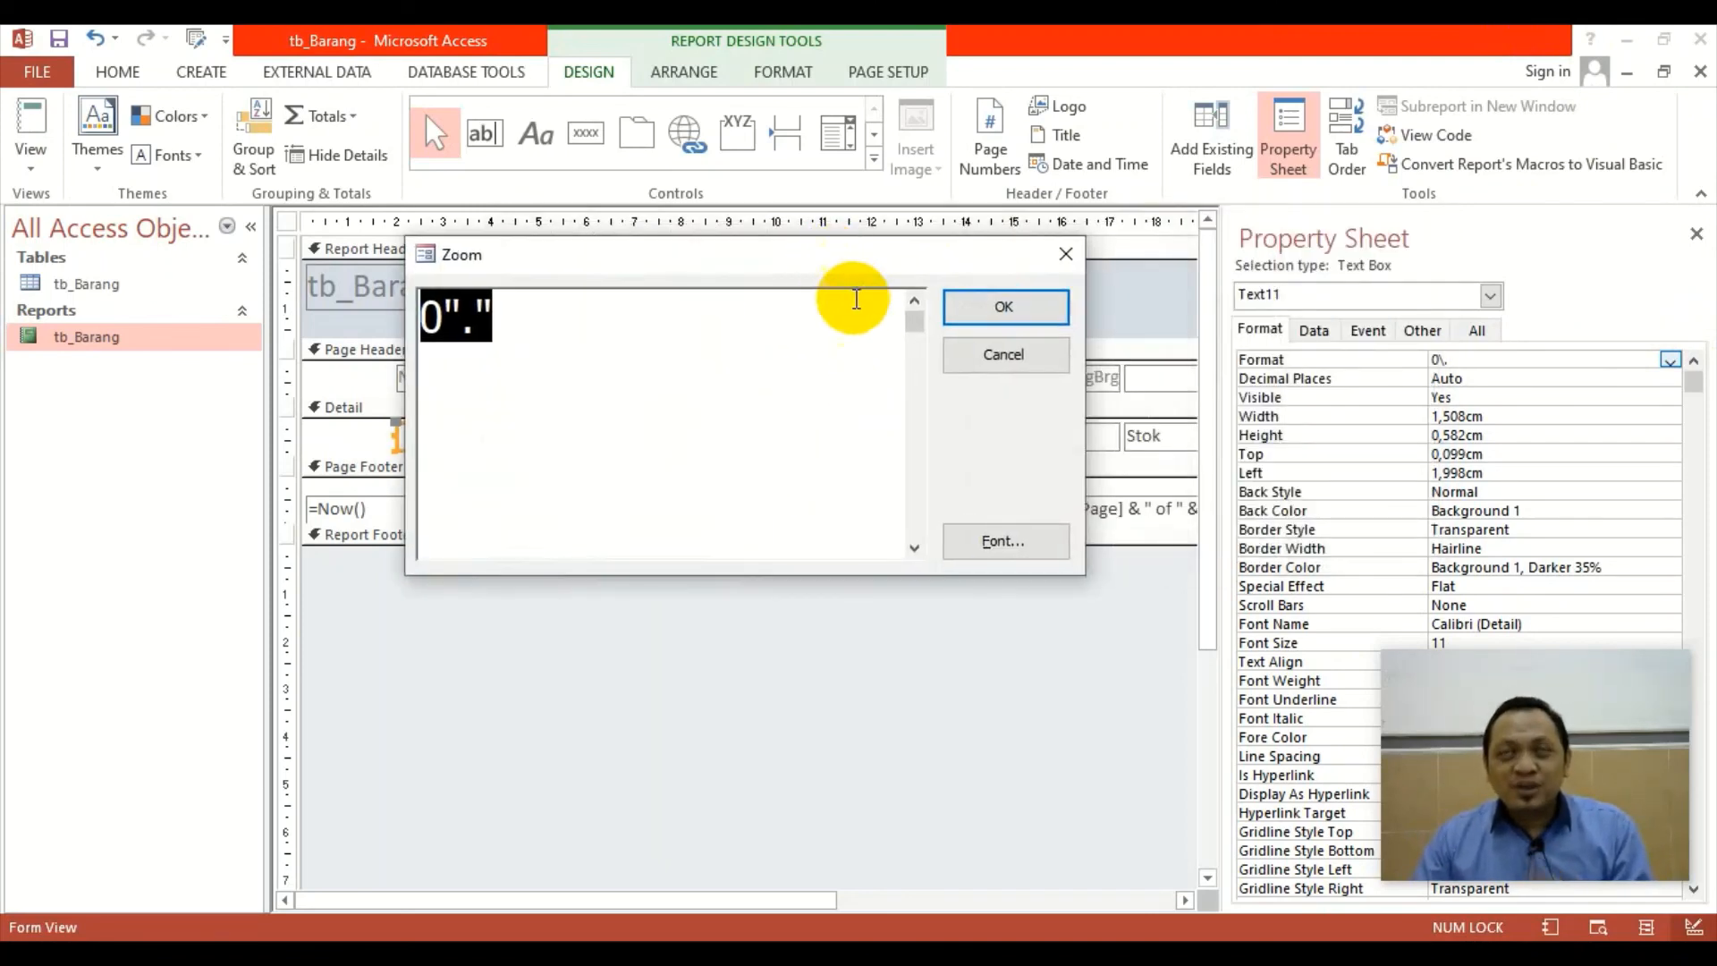
pyautogui.click(966, 313)
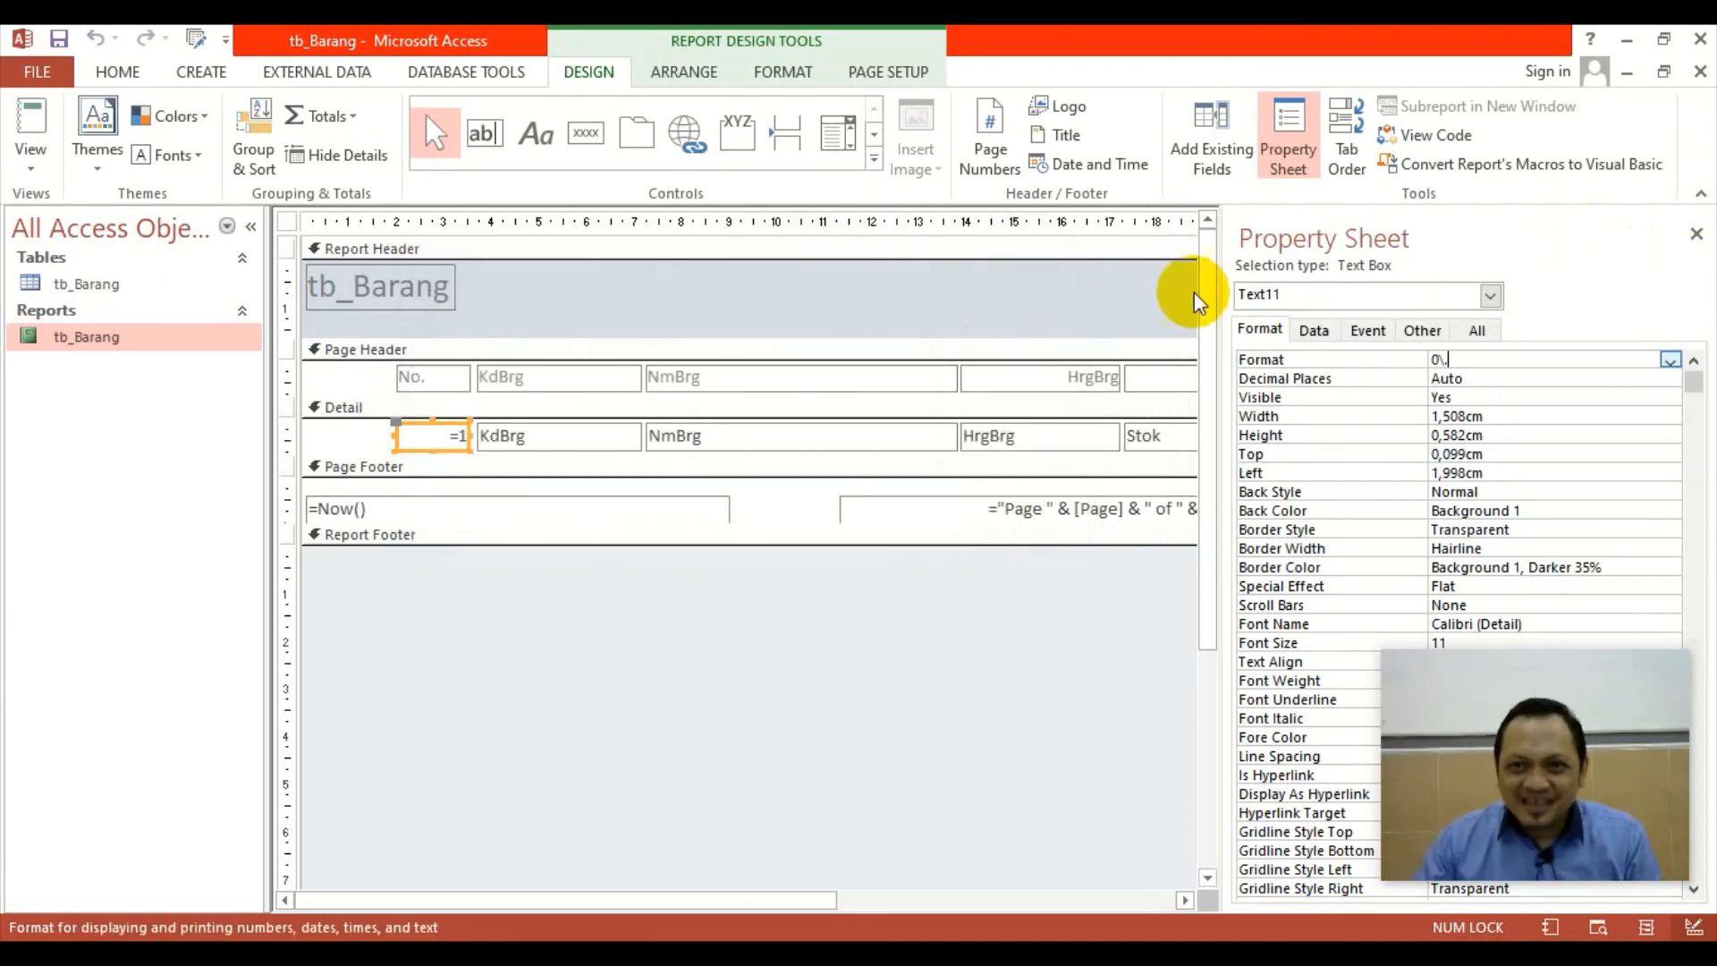
# Close the tb_Barang report saving its design changes, and reopen it maximized to check the numbers in the No. column.
pyautogui.click(1701, 71)
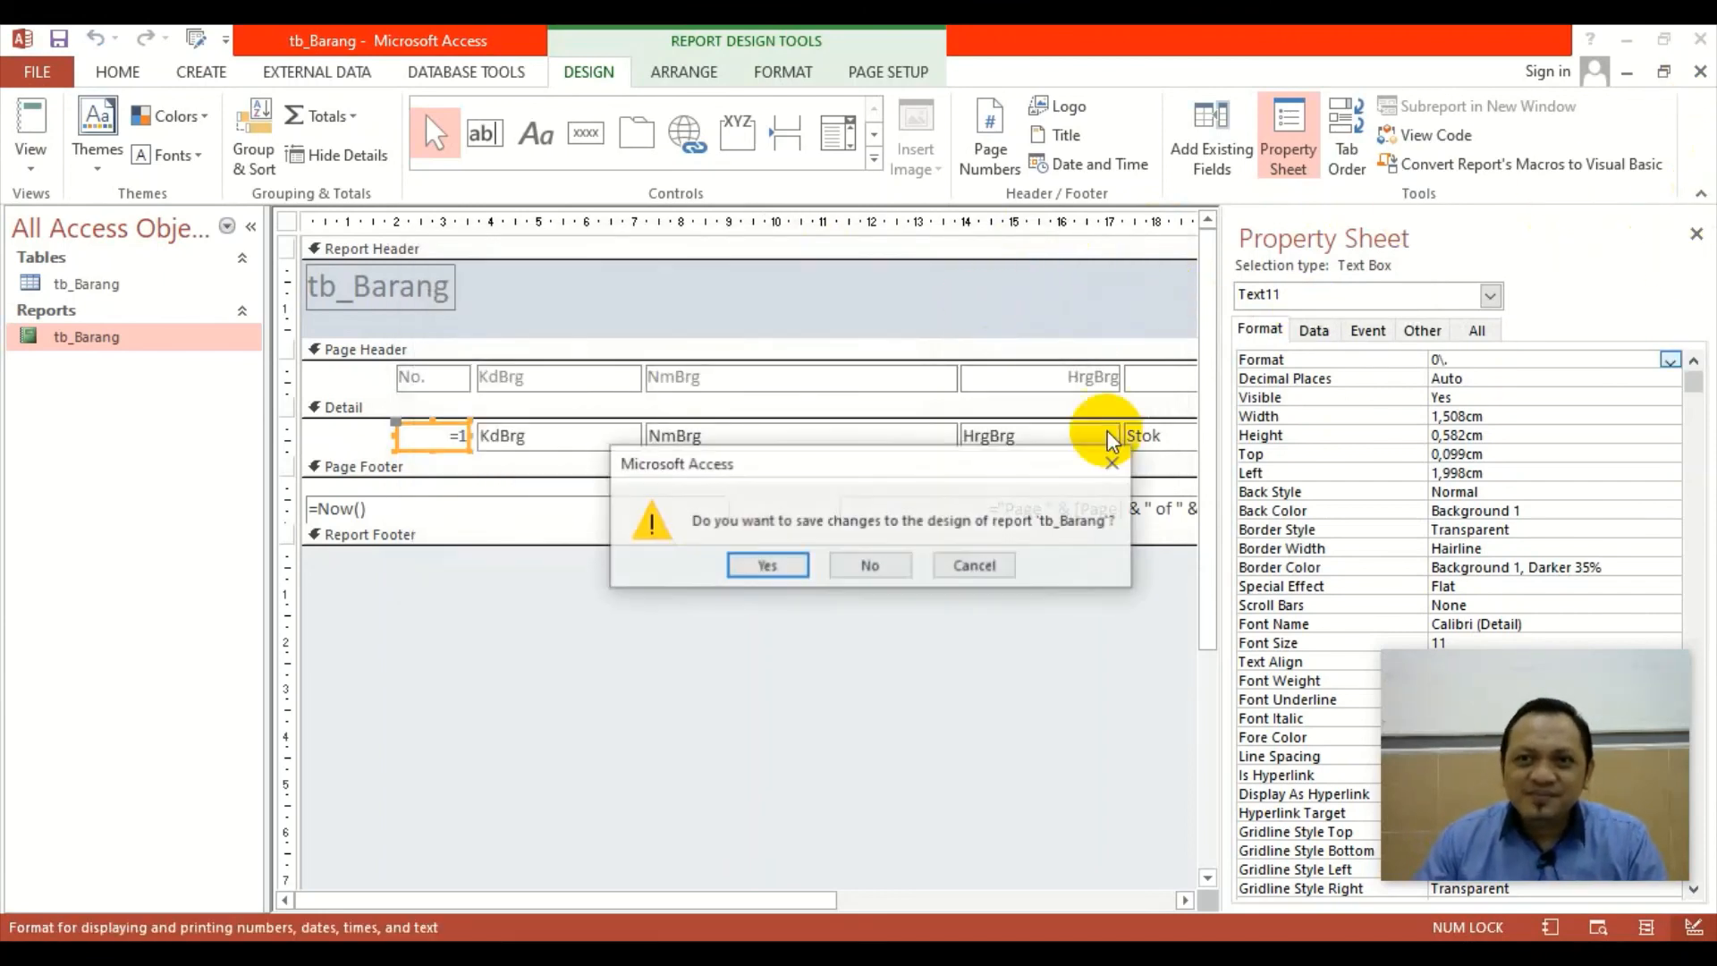
pyautogui.click(766, 564)
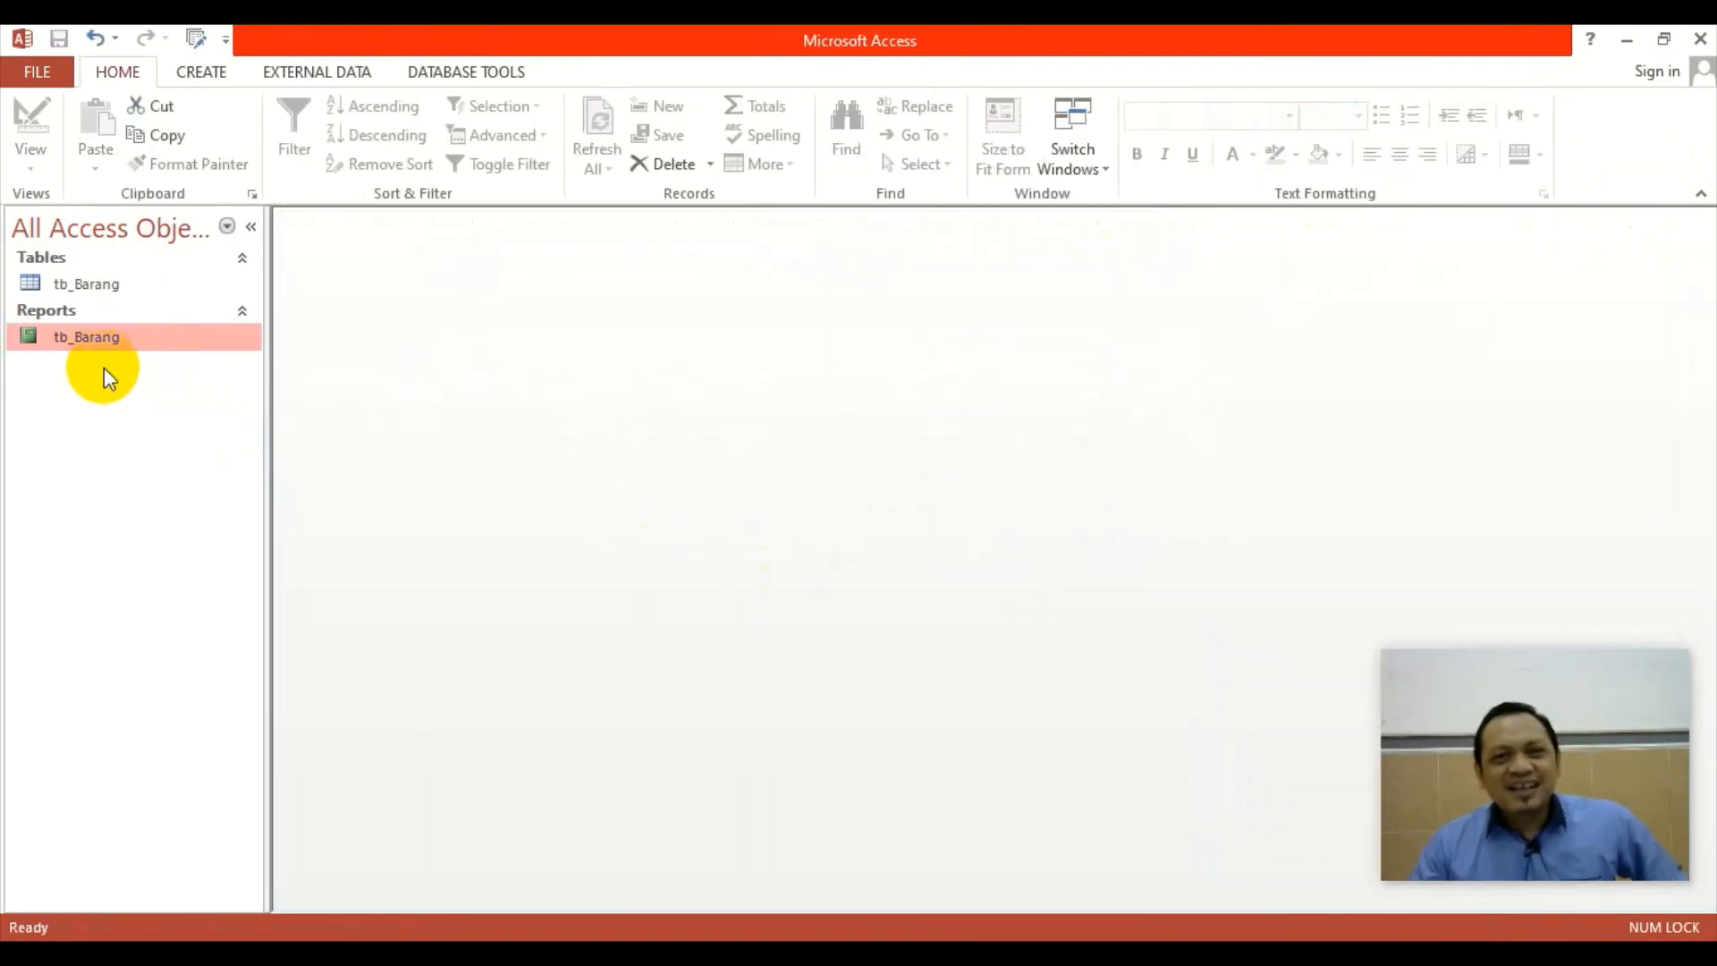
pyautogui.doubleClick(104, 336)
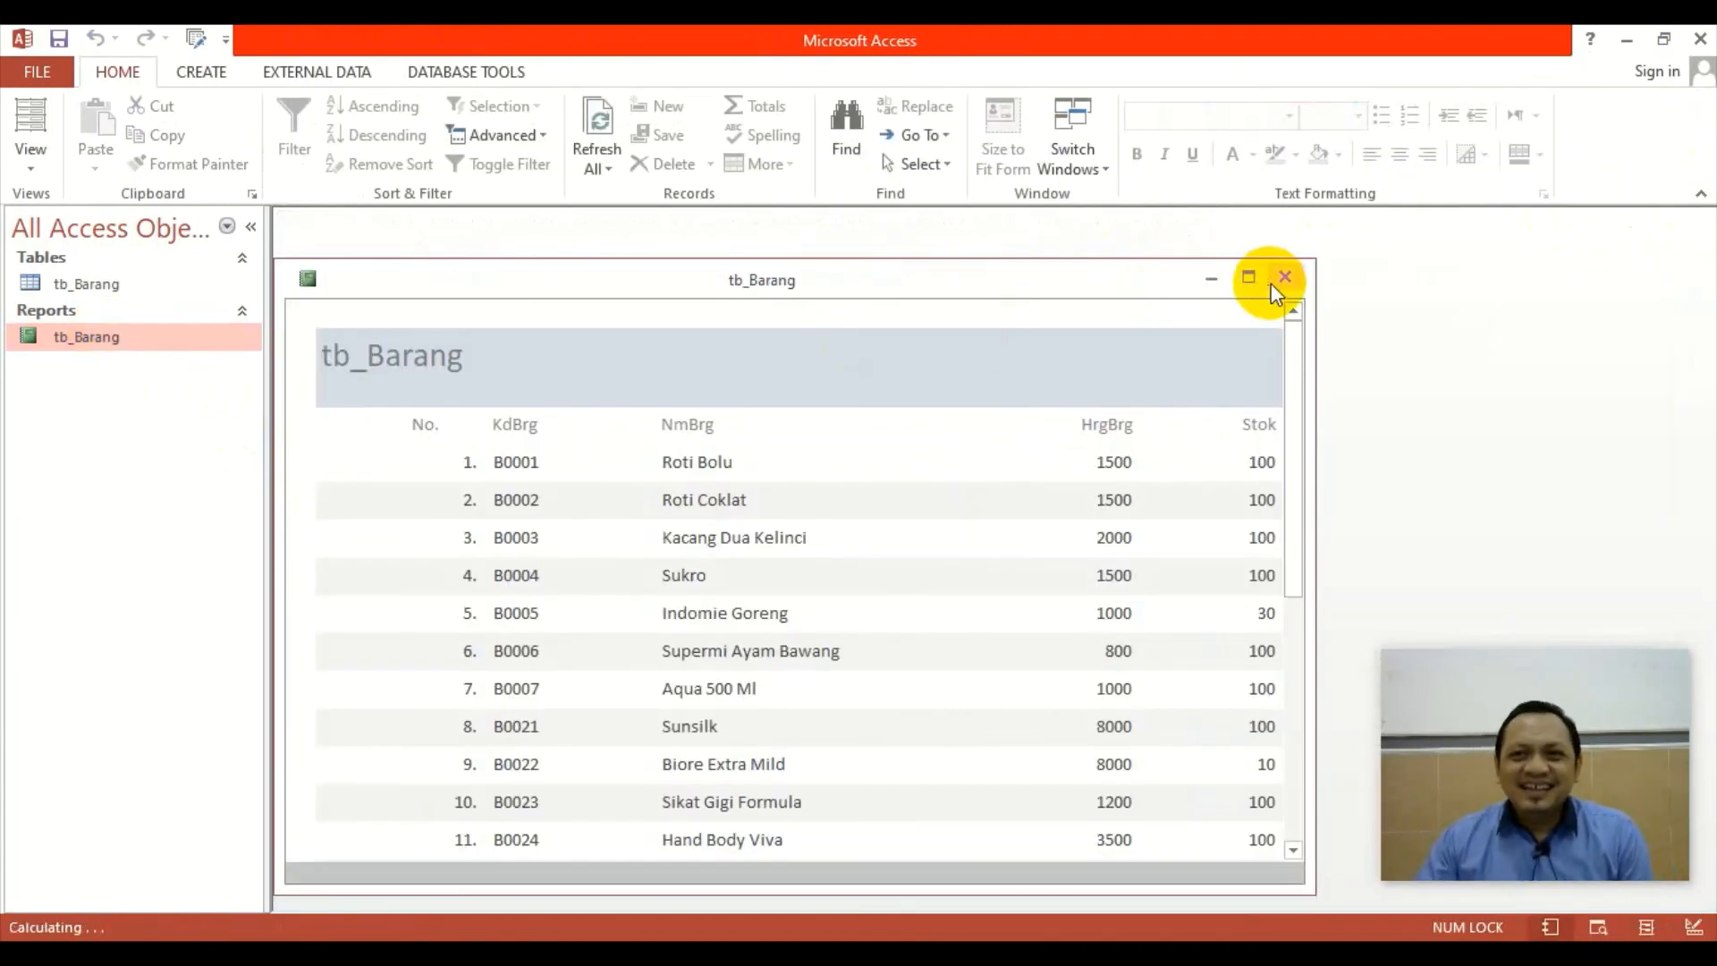
pyautogui.click(1249, 277)
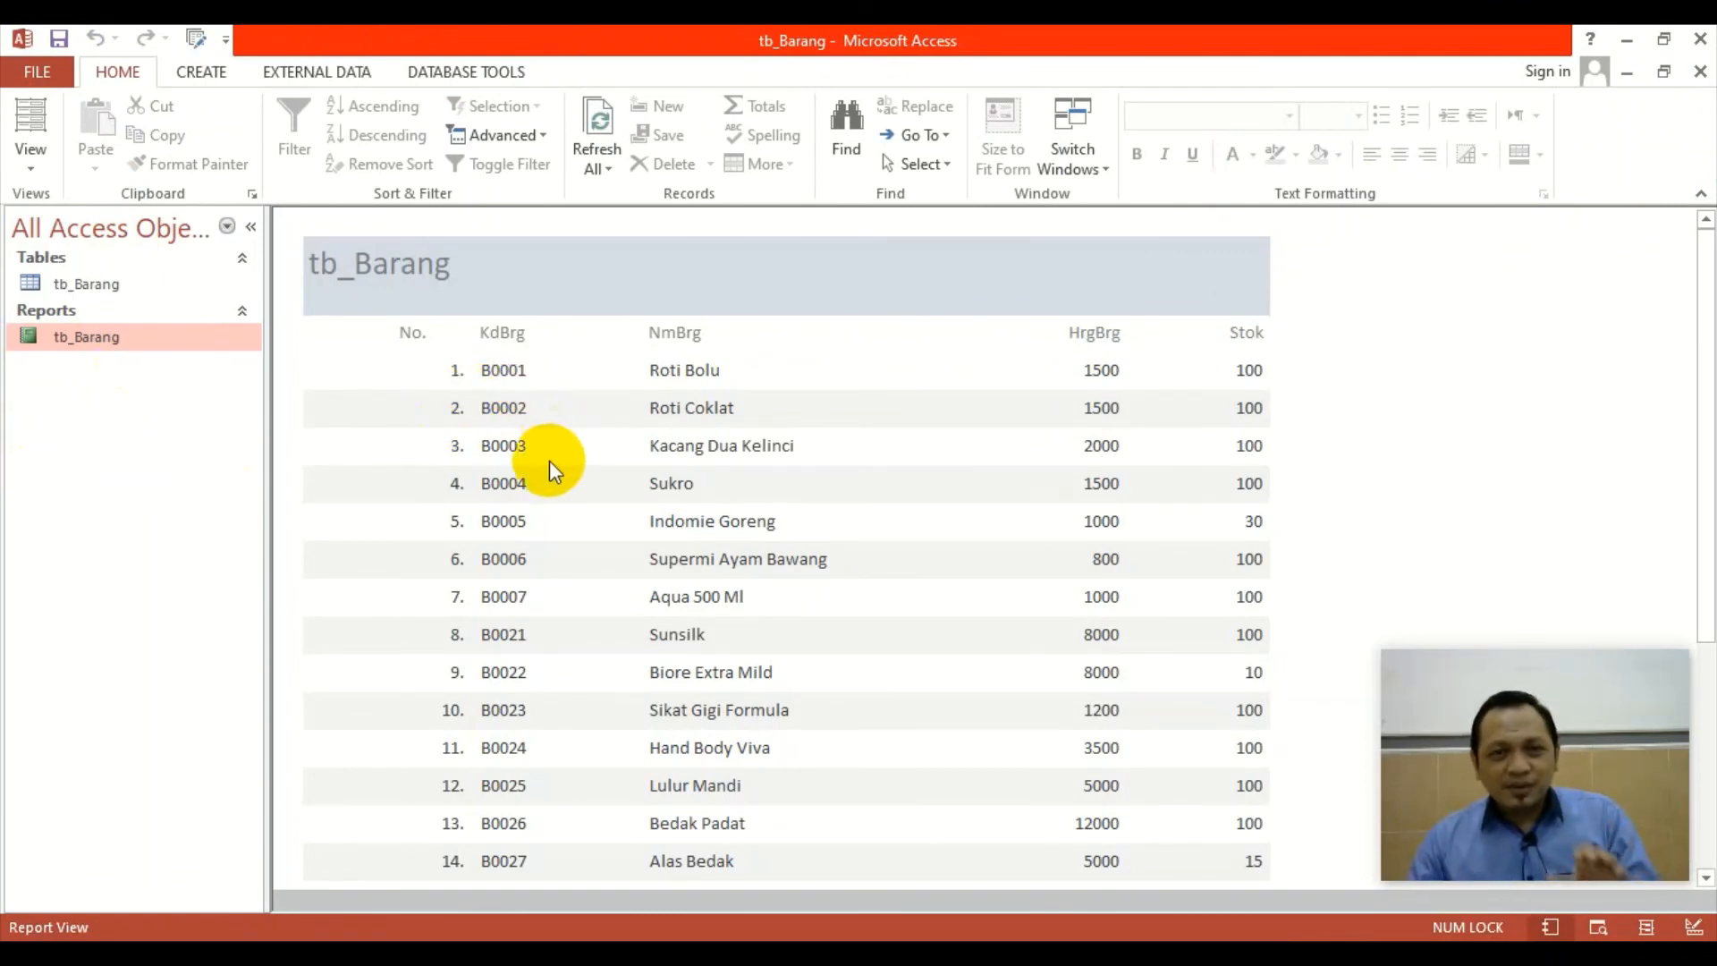
pyautogui.scroll(-3, 503, 471)
pyautogui.scroll(3, 503, 472)
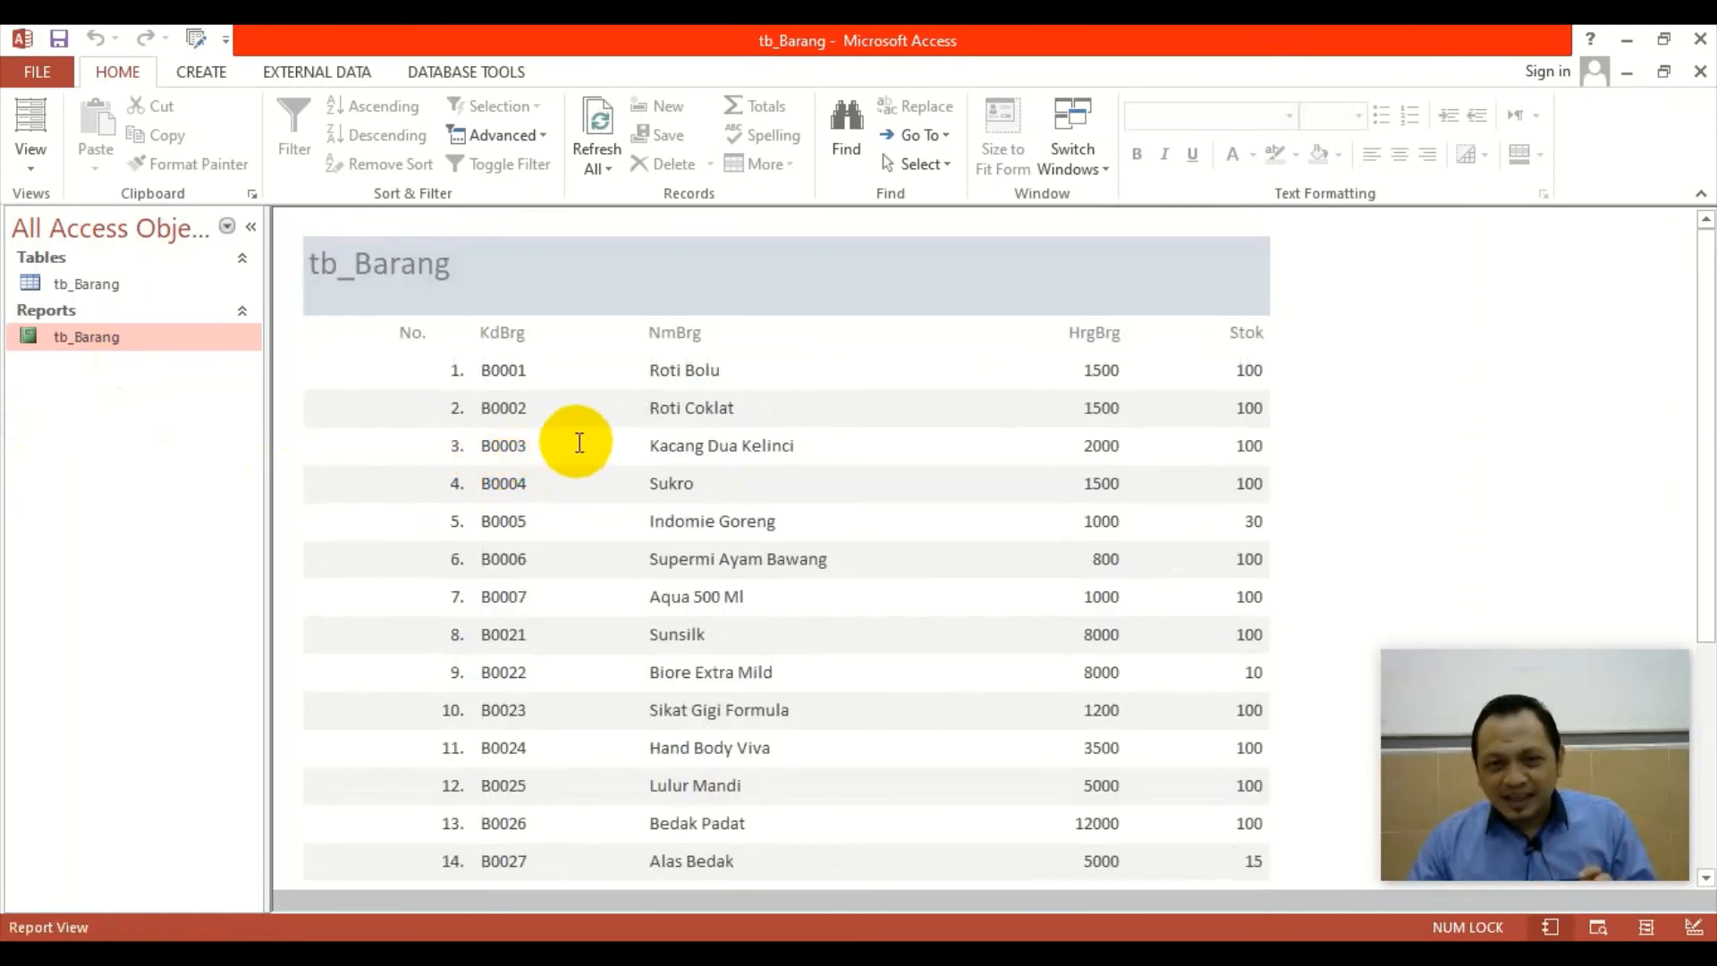
pyautogui.scroll(-6, 602, 510)
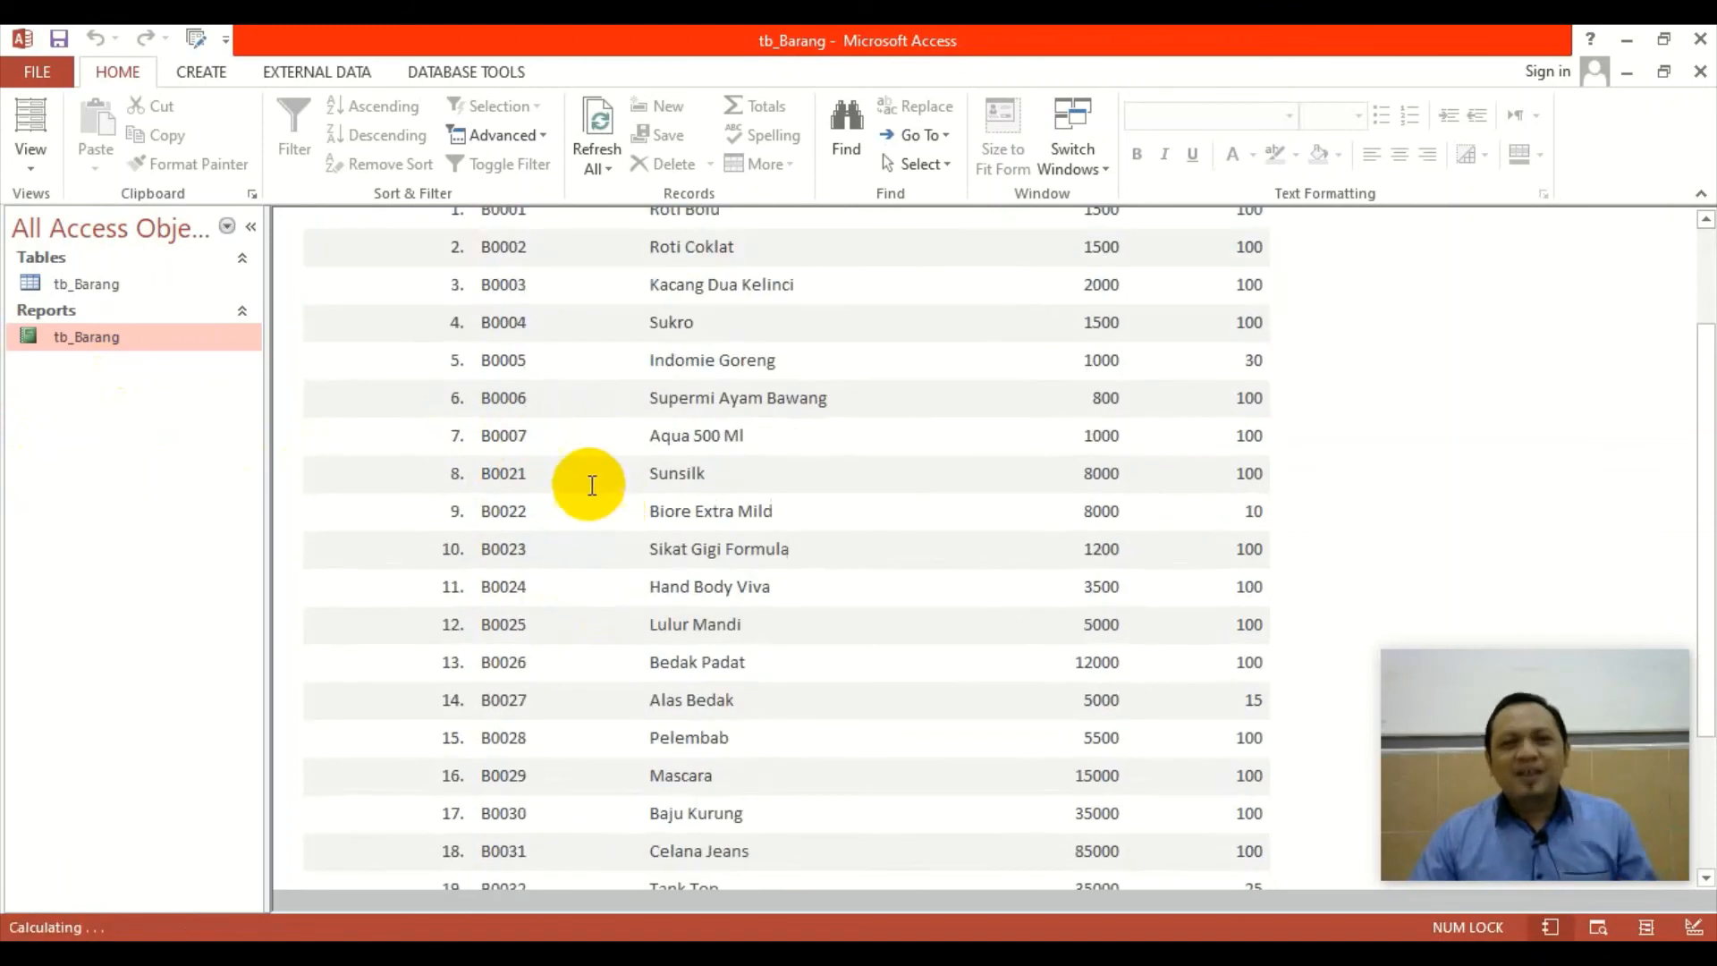
pyautogui.scroll(5, 549, 559)
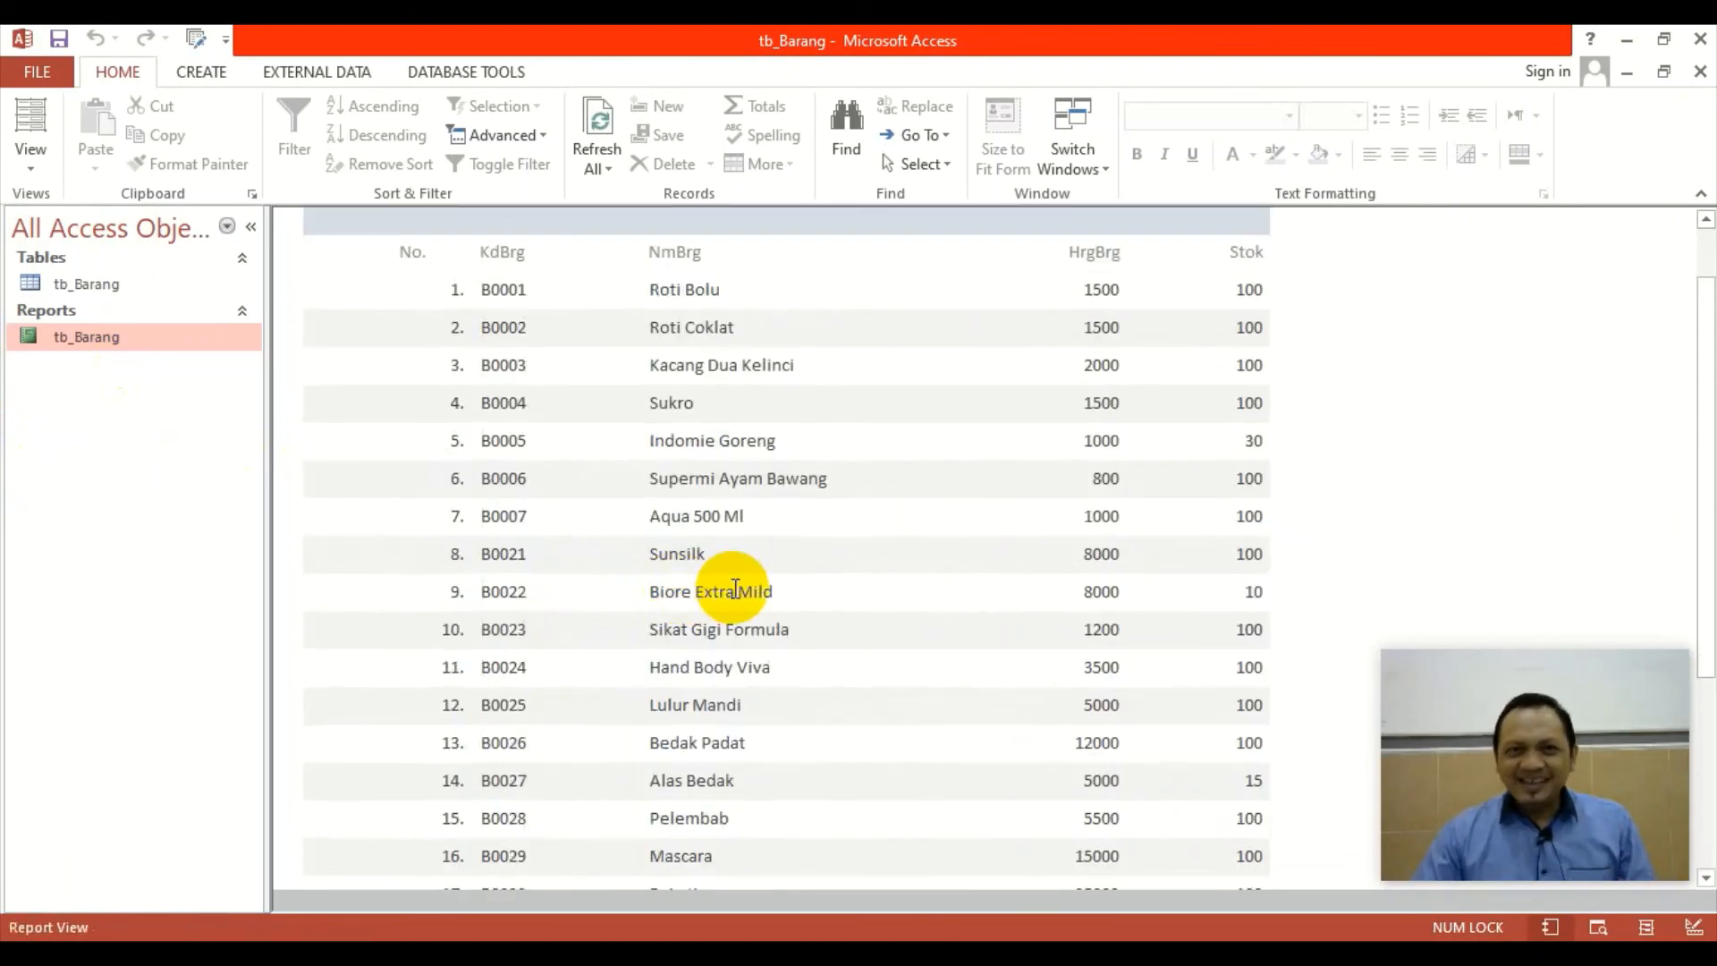